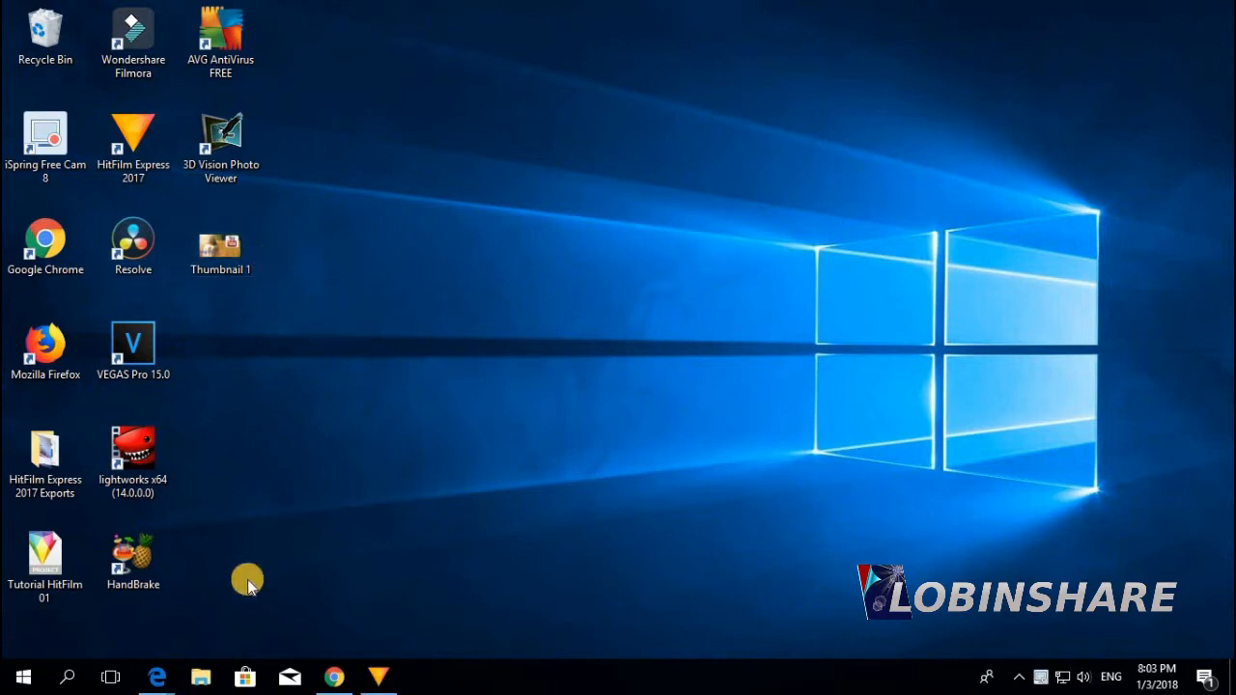
Start uploading the Christmas wish list video on YouTube
{"action": "mouse_move", "coordinate": [162, 673]}
{"action": "left_click", "coordinate": [240, 630]}
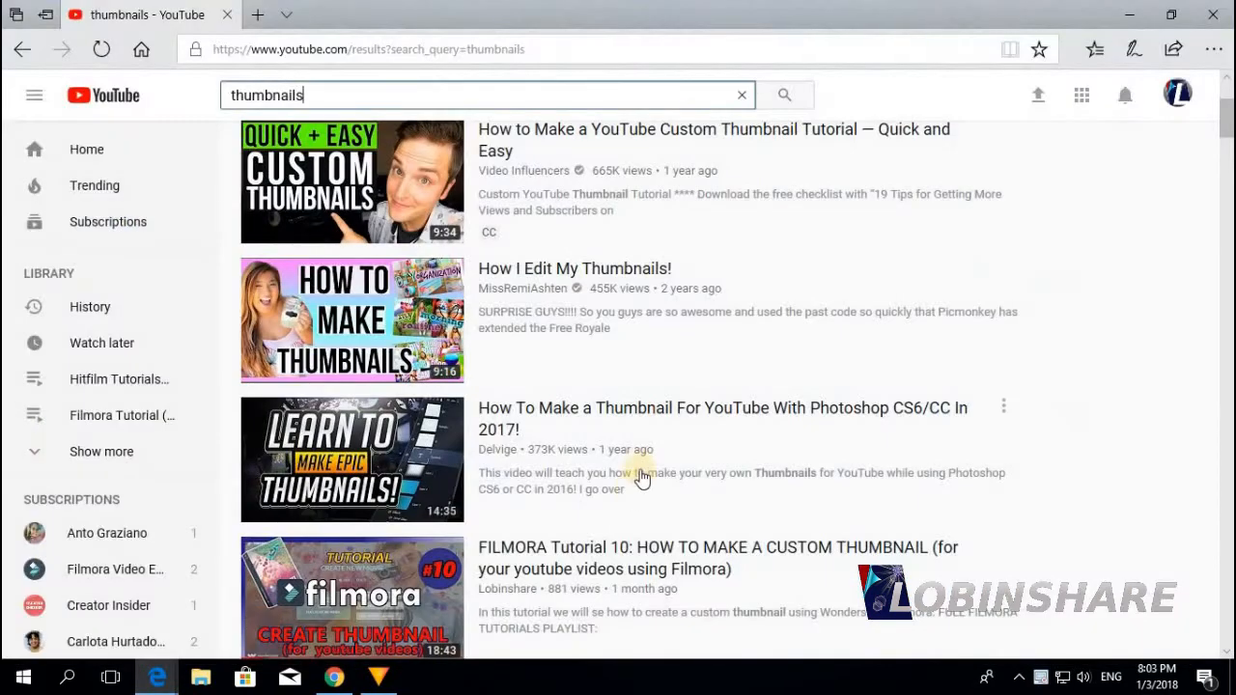
{"action": "left_click", "coordinate": [1038, 97]}
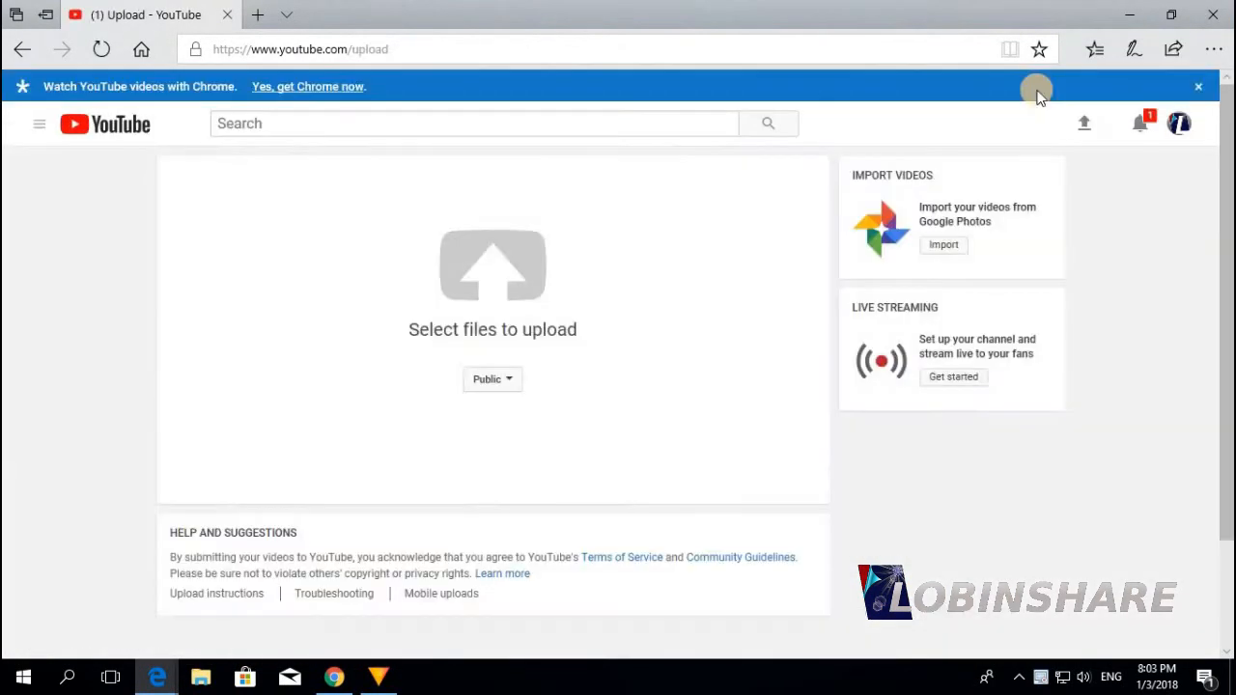
{"action": "left_click", "coordinate": [507, 287]}
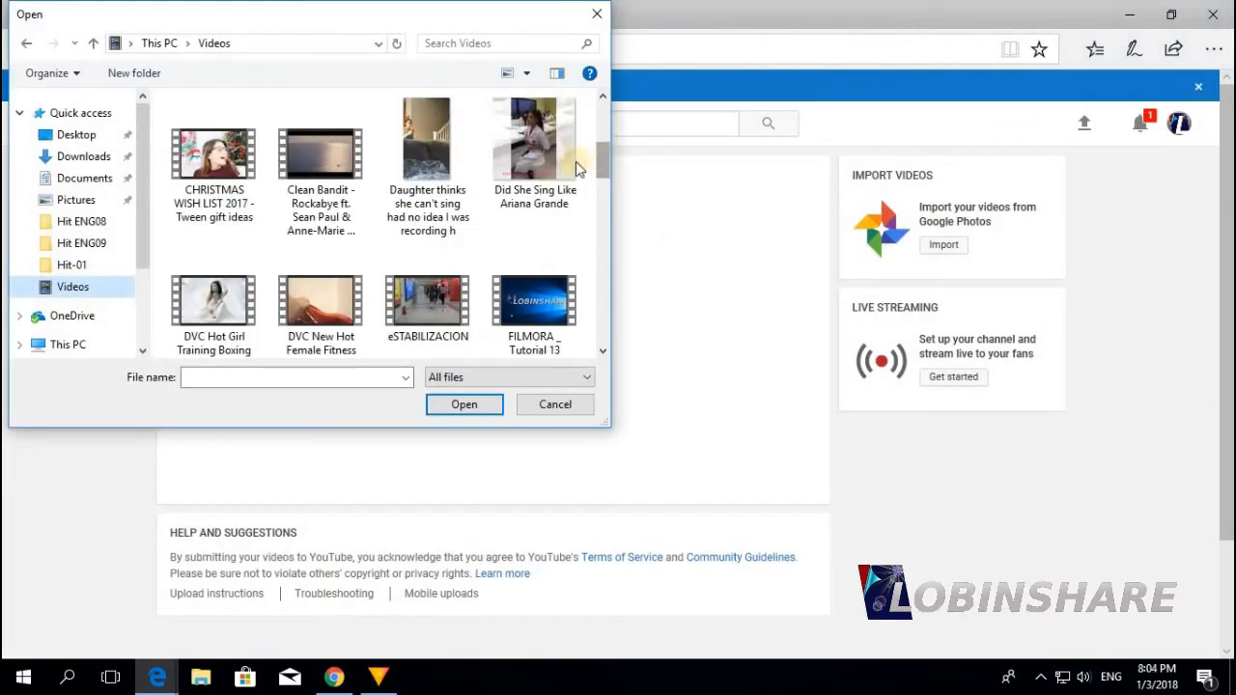
{"action": "double_click", "coordinate": [209, 178]}
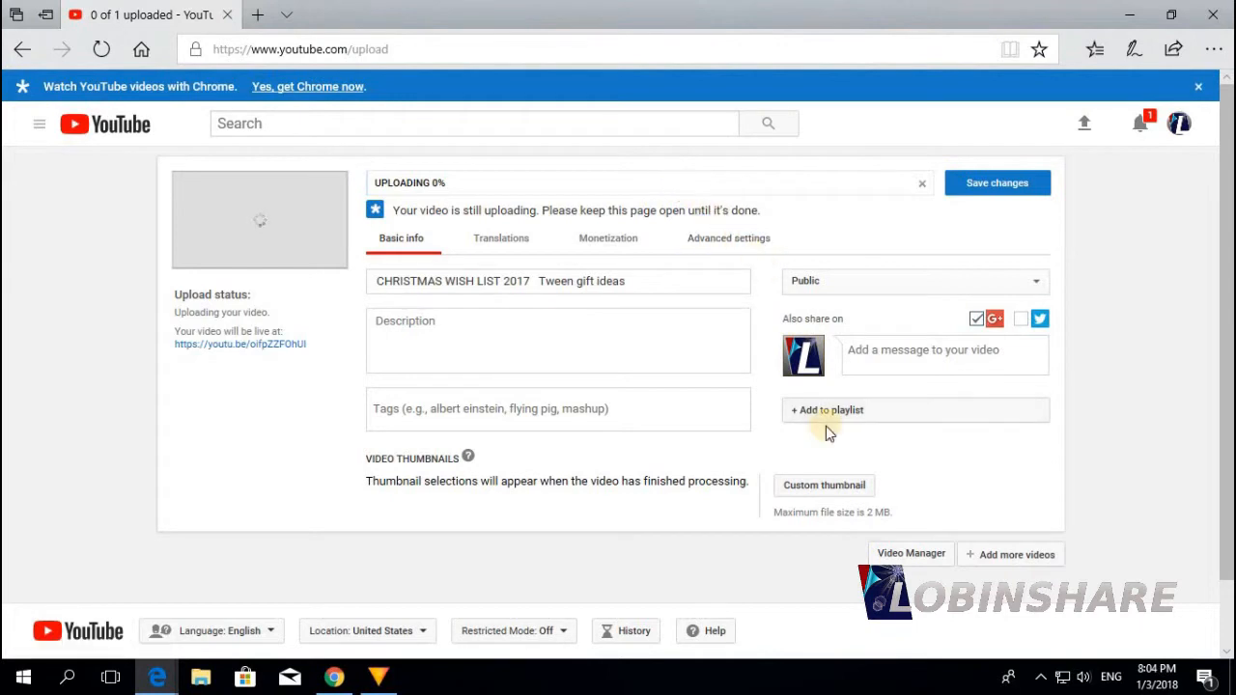
Set Desktop's Thumbnail 1 as the custom thumbnail and minimise the browser
{"action": "left_click", "coordinate": [834, 486]}
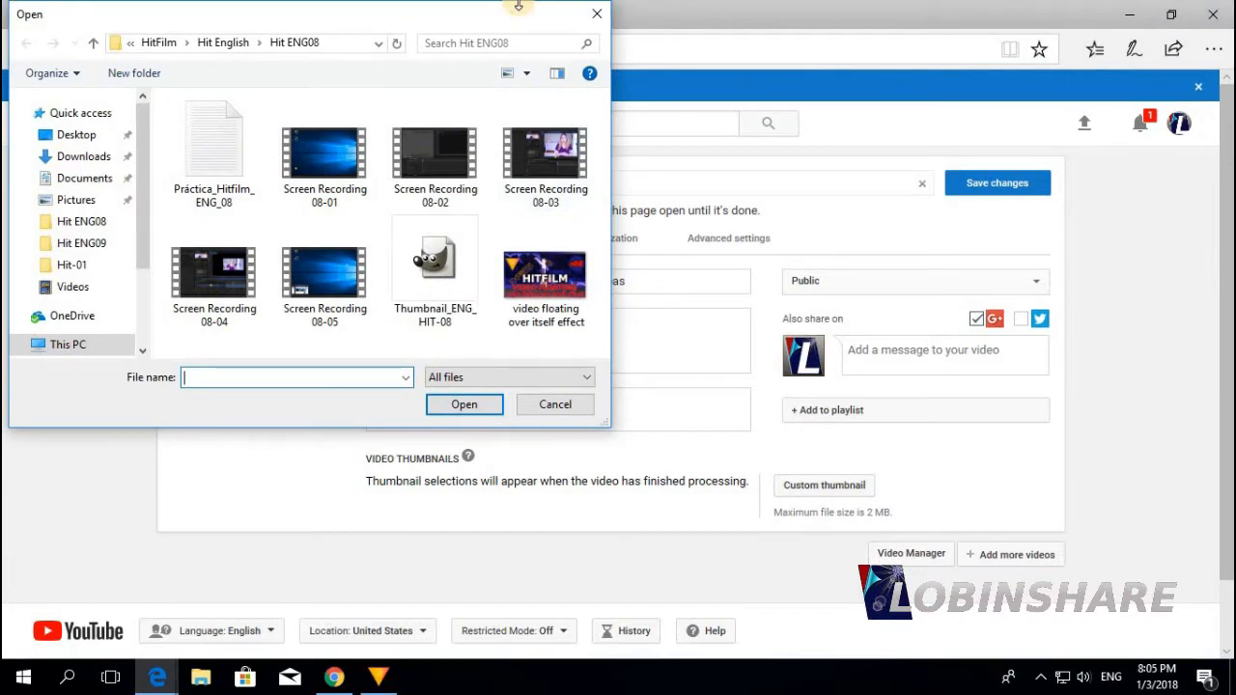
{"action": "left_click", "coordinate": [83, 143]}
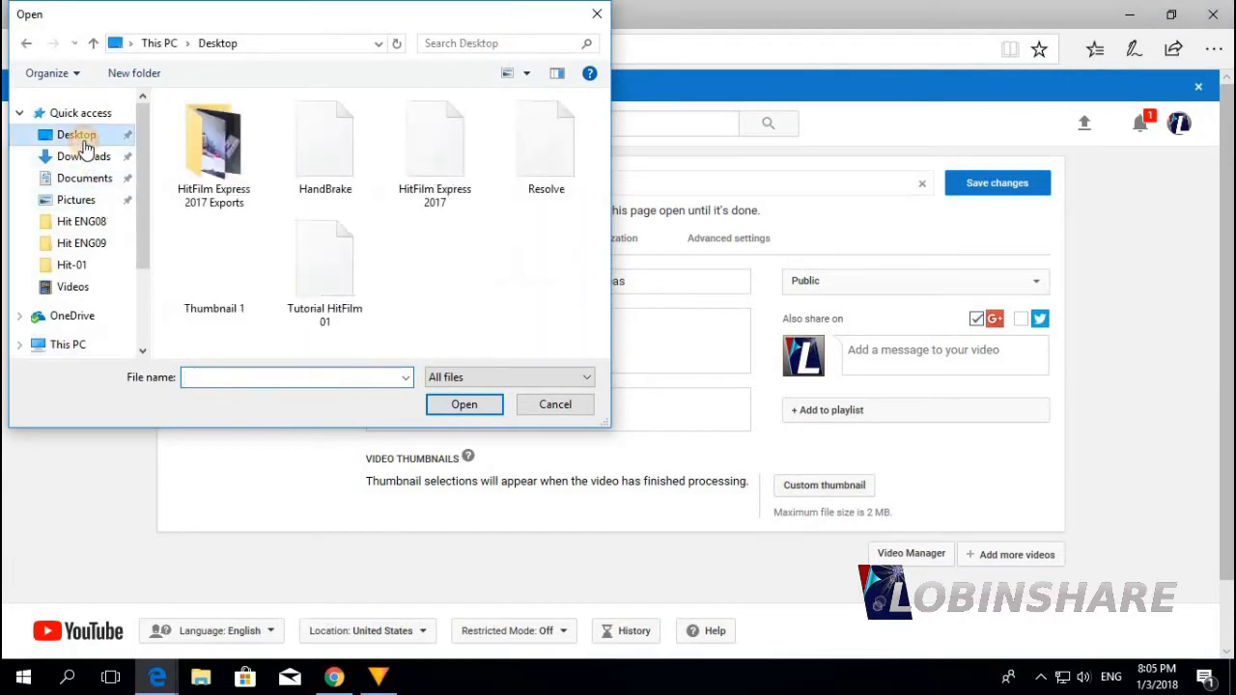
{"action": "double_click", "coordinate": [224, 270]}
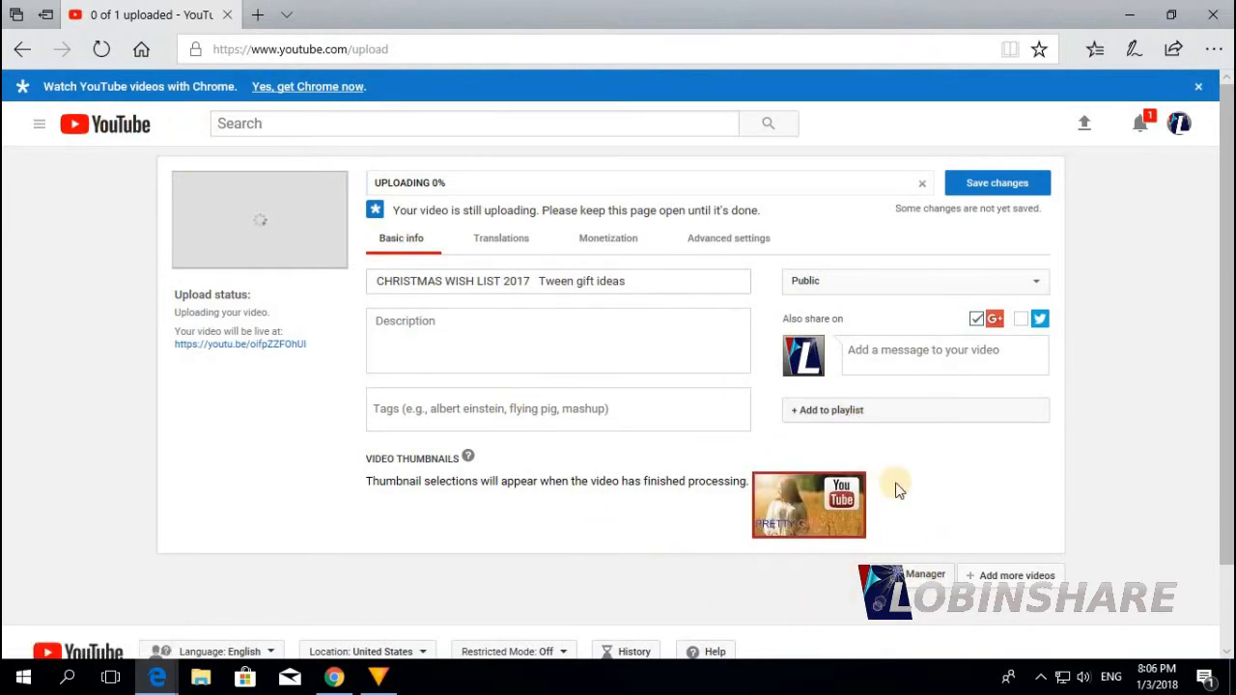
{"action": "left_click", "coordinate": [1129, 14]}
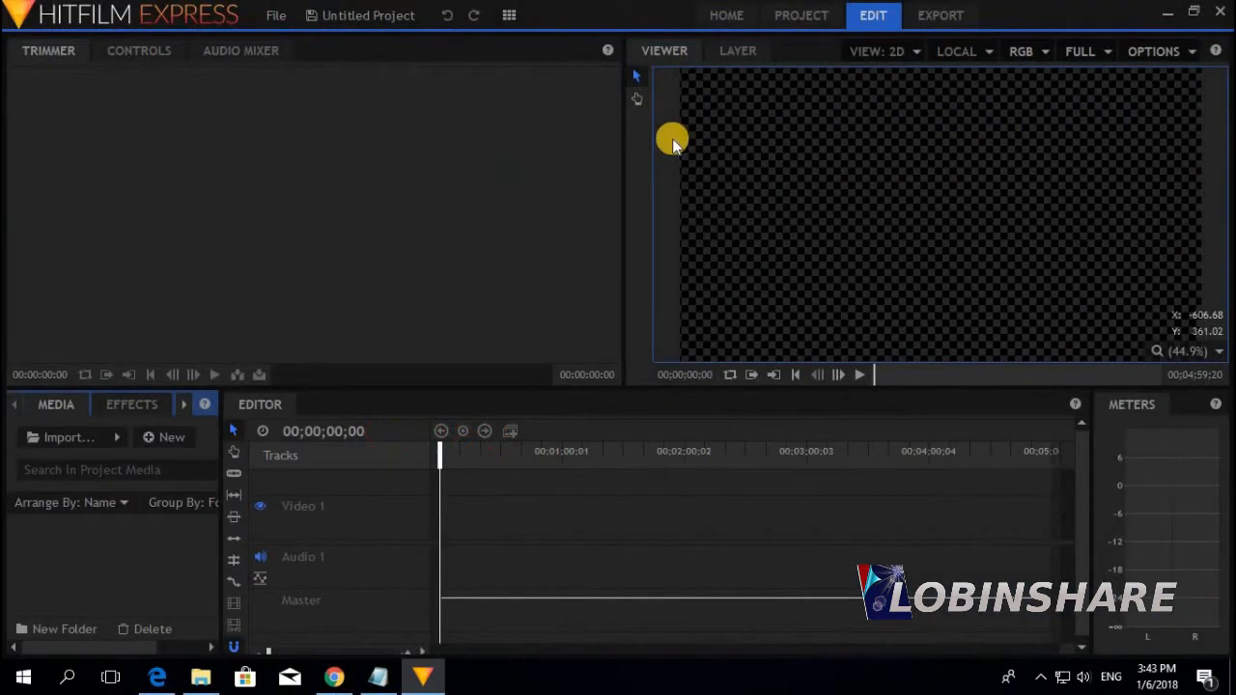
Import How To Organize.mp4 from the Videos folder into the Media panel
{"action": "left_click", "coordinate": [70, 441]}
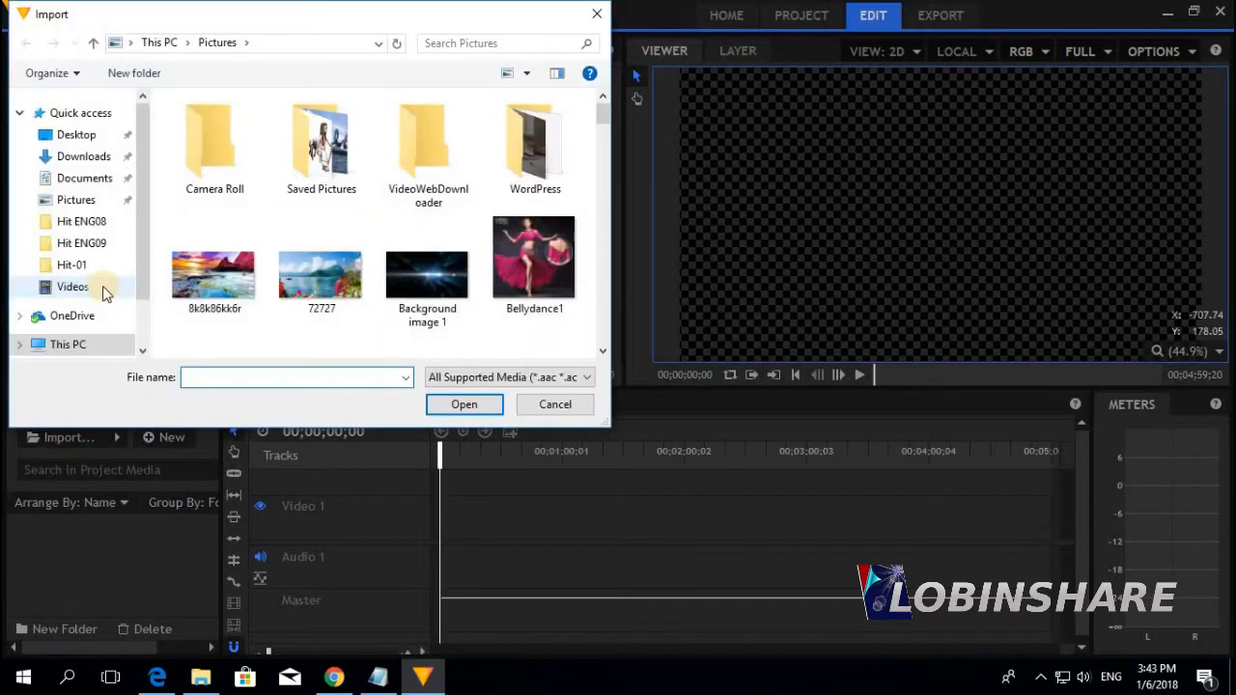
{"action": "left_click", "coordinate": [101, 286]}
{"action": "scroll", "coordinate": [606, 241], "scroll_direction": "down", "scroll_amount": 3}
{"action": "scroll", "coordinate": [608, 247], "scroll_direction": "down", "scroll_amount": 3}
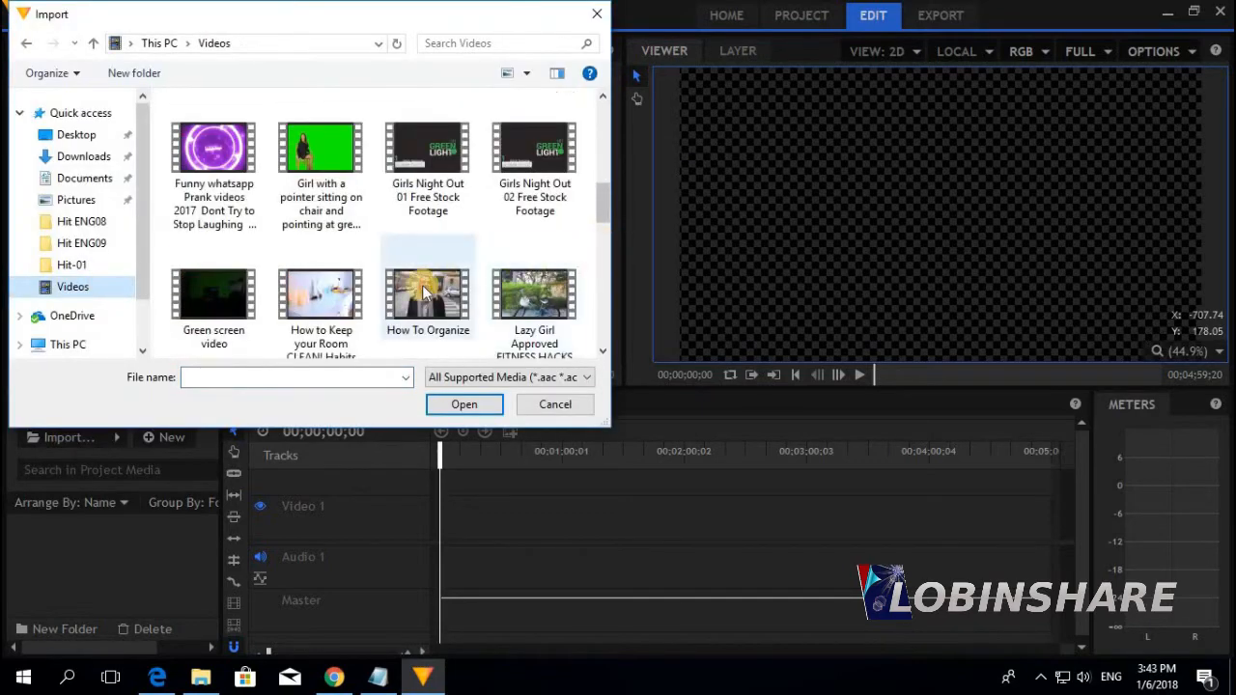
{"action": "left_click", "coordinate": [422, 284]}
{"action": "left_click", "coordinate": [467, 401]}
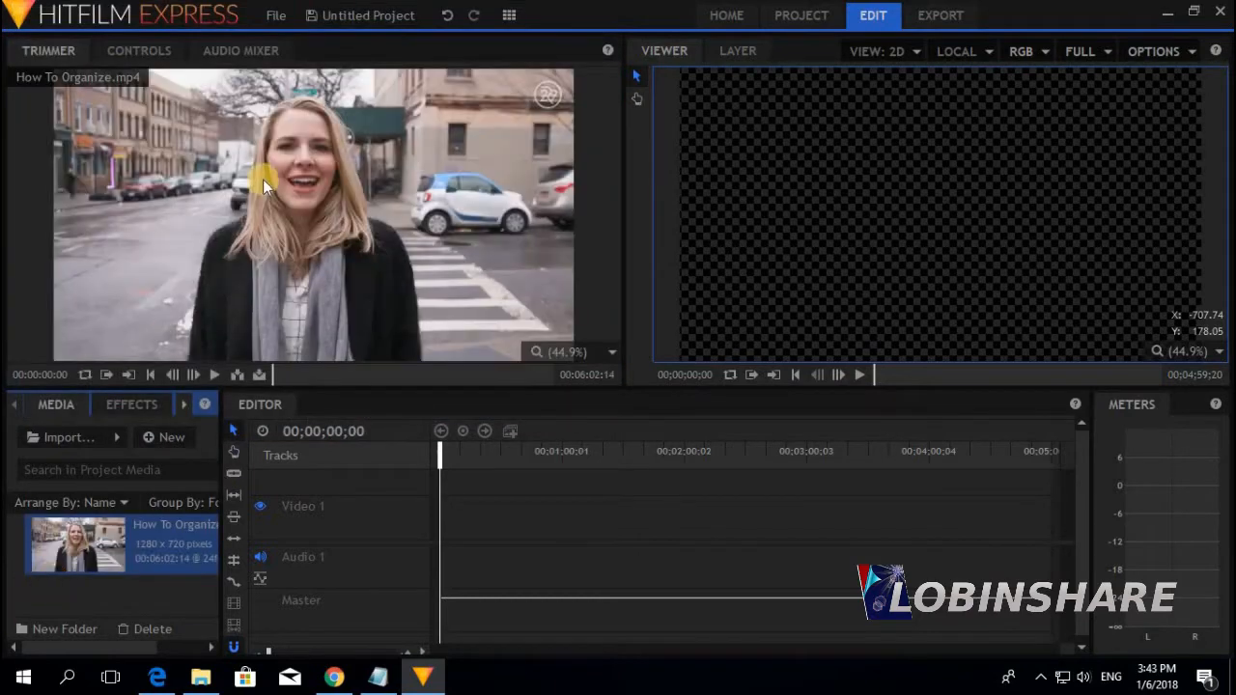
Set the in point at 00:03:45:06, preview to about 04:03, and drag the clip to Video 1/Audio 1
{"action": "left_click_drag", "start_coordinate": [394, 373], "coordinate": [445, 374]}
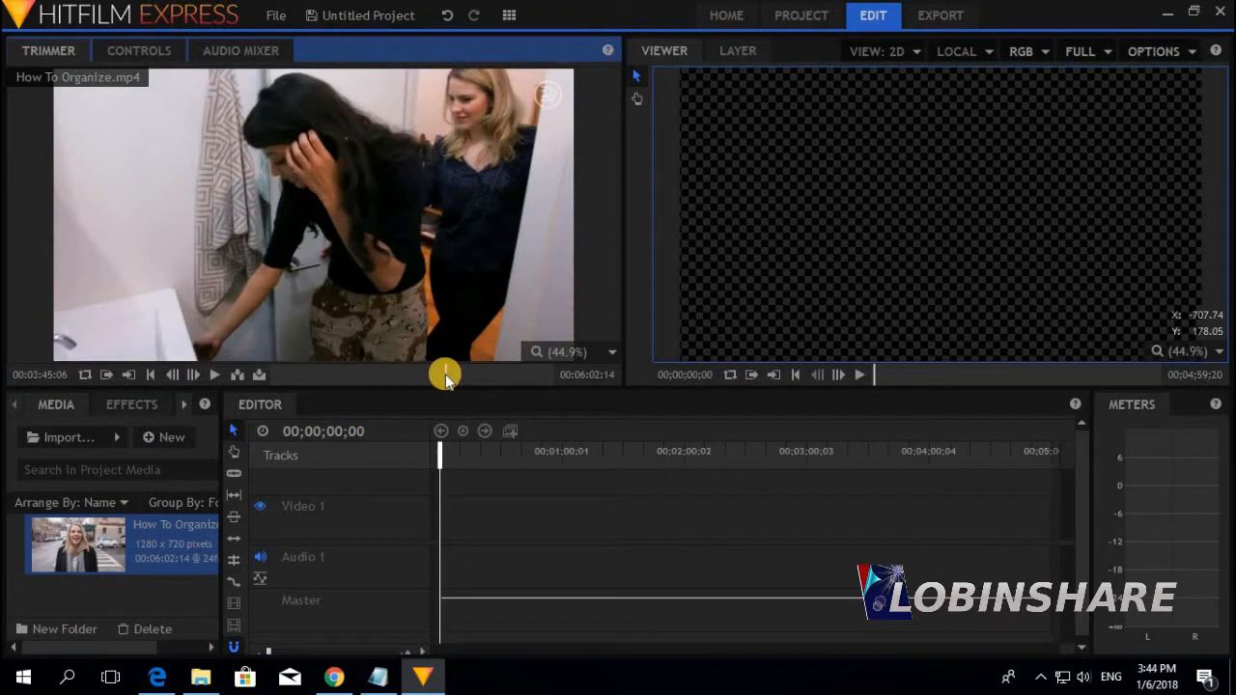
{"action": "left_click", "coordinate": [112, 377]}
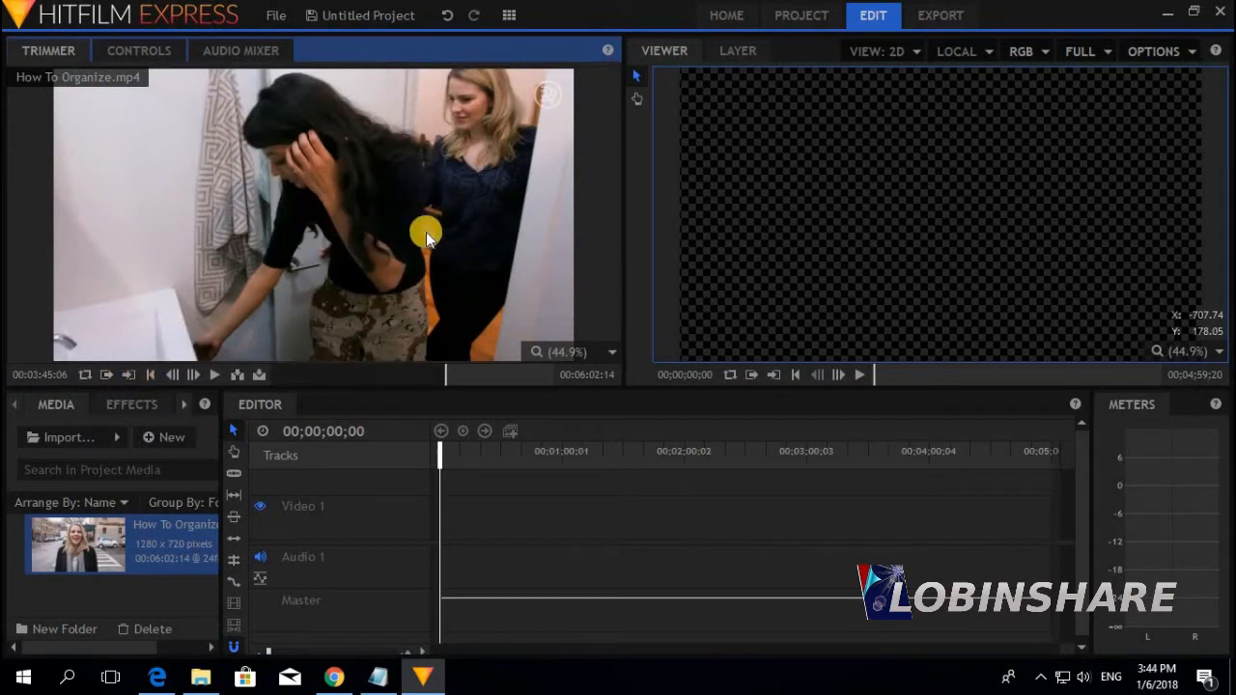
{"action": "left_click", "coordinate": [215, 375]}
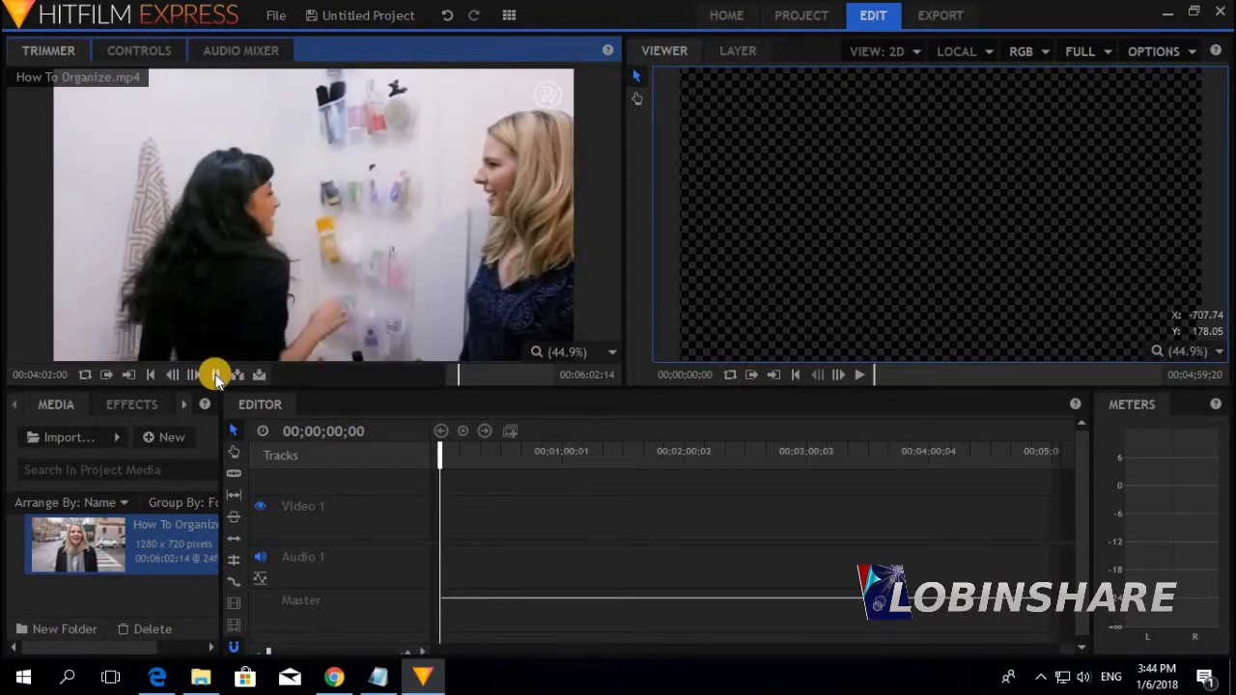
{"action": "left_click", "coordinate": [213, 375]}
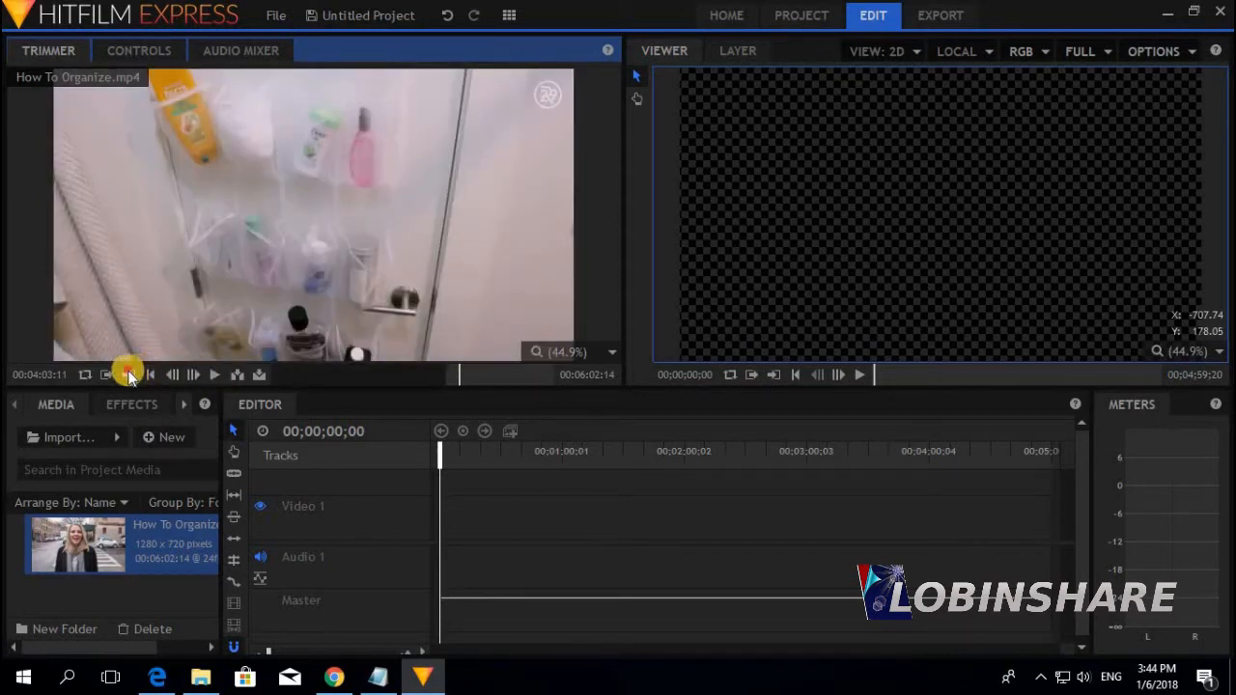
{"action": "left_click_drag", "start_coordinate": [279, 239], "coordinate": [473, 503]}
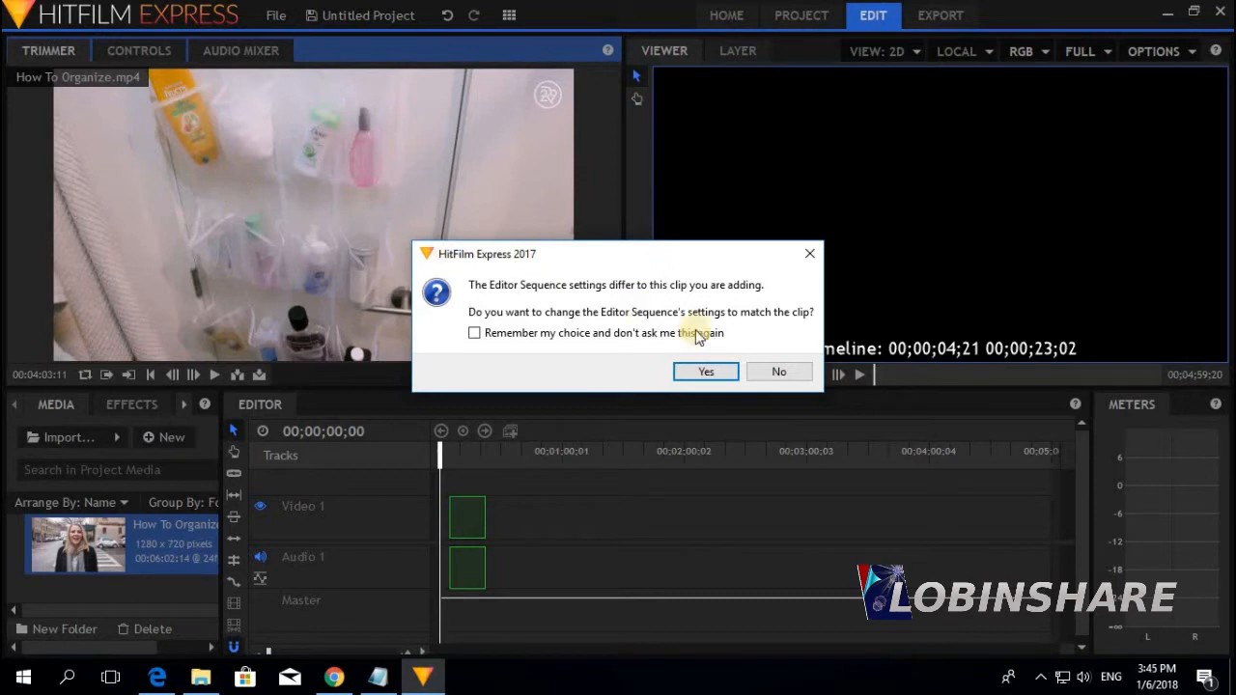
Match the sequence settings to the clip and move the clips to 0s on the timeline
{"action": "left_click", "coordinate": [778, 375]}
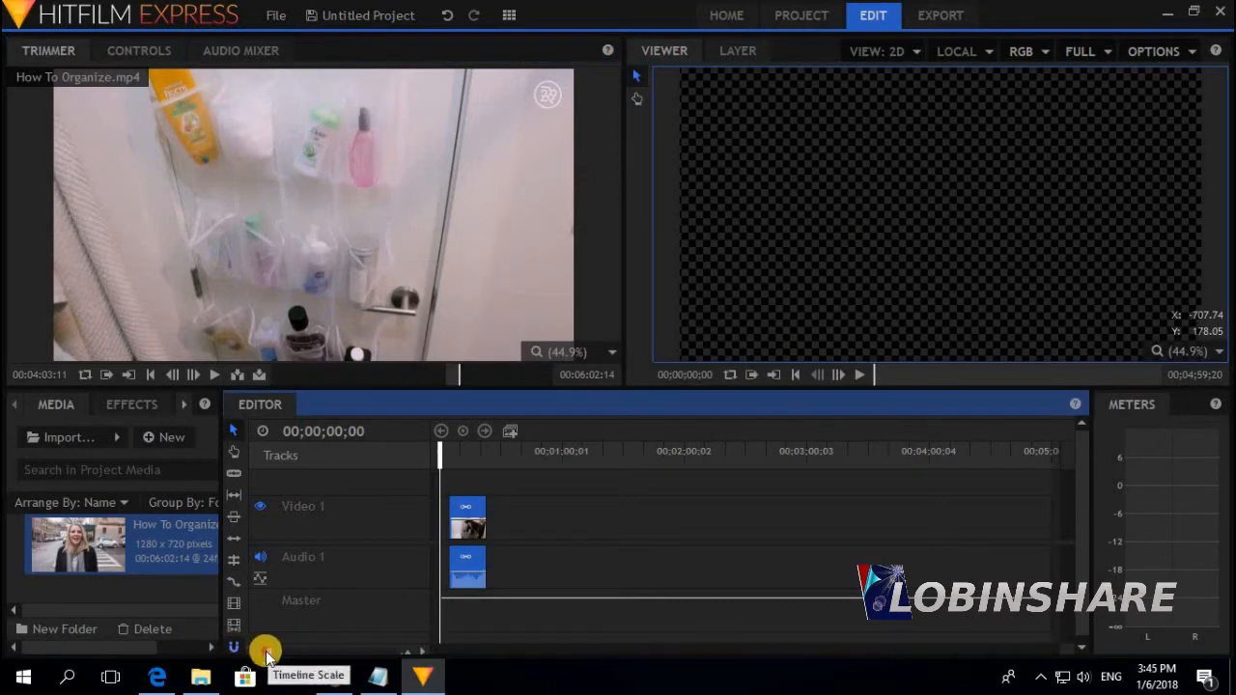
{"action": "left_click_drag", "start_coordinate": [268, 650], "coordinate": [275, 654]}
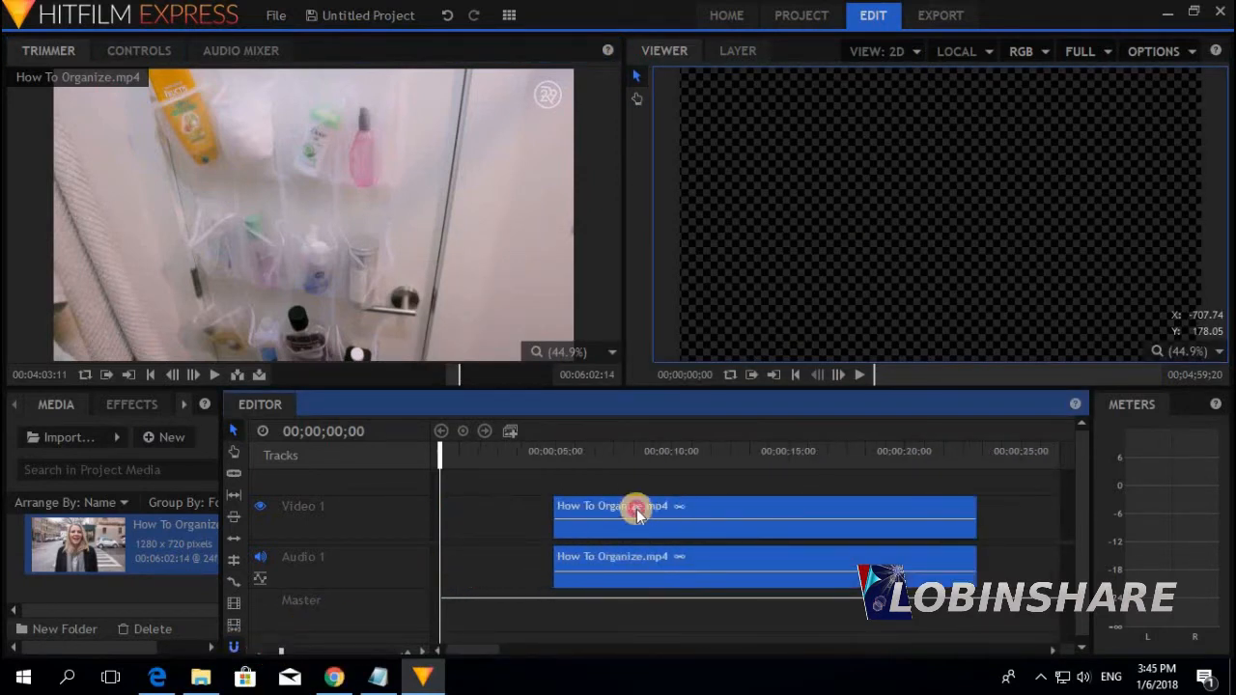
{"action": "left_click_drag", "start_coordinate": [636, 509], "coordinate": [471, 516]}
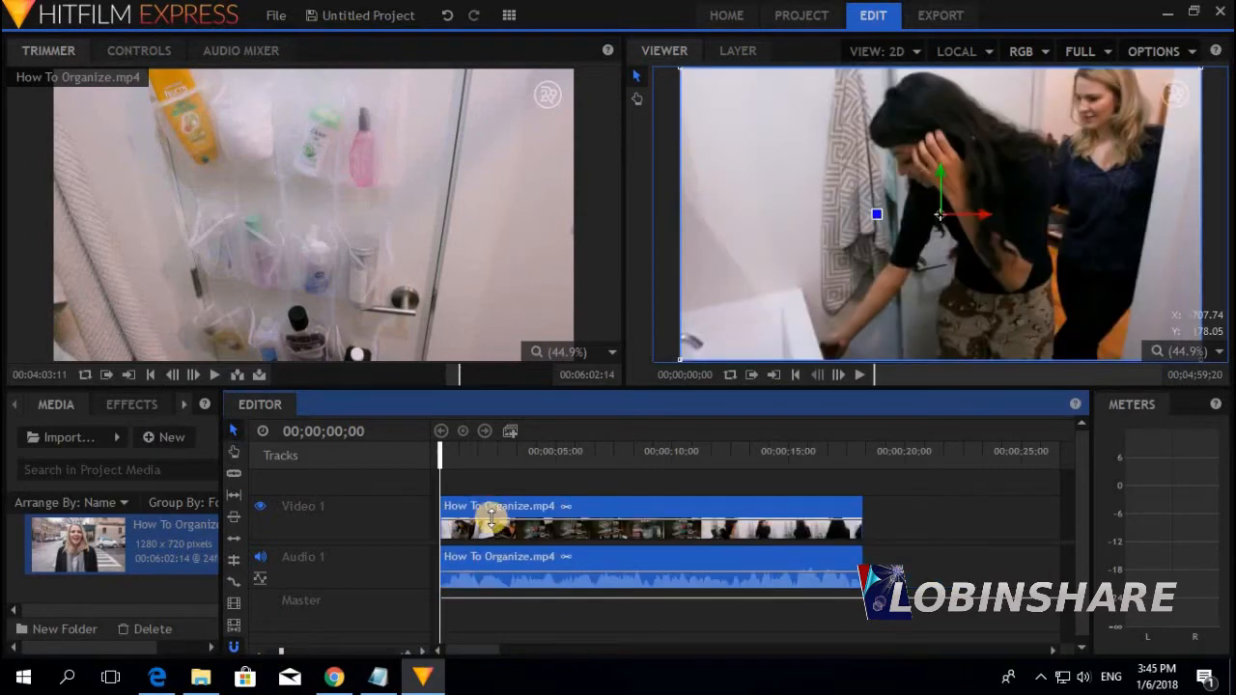
{"action": "left_click_drag", "start_coordinate": [505, 458], "coordinate": [824, 448]}
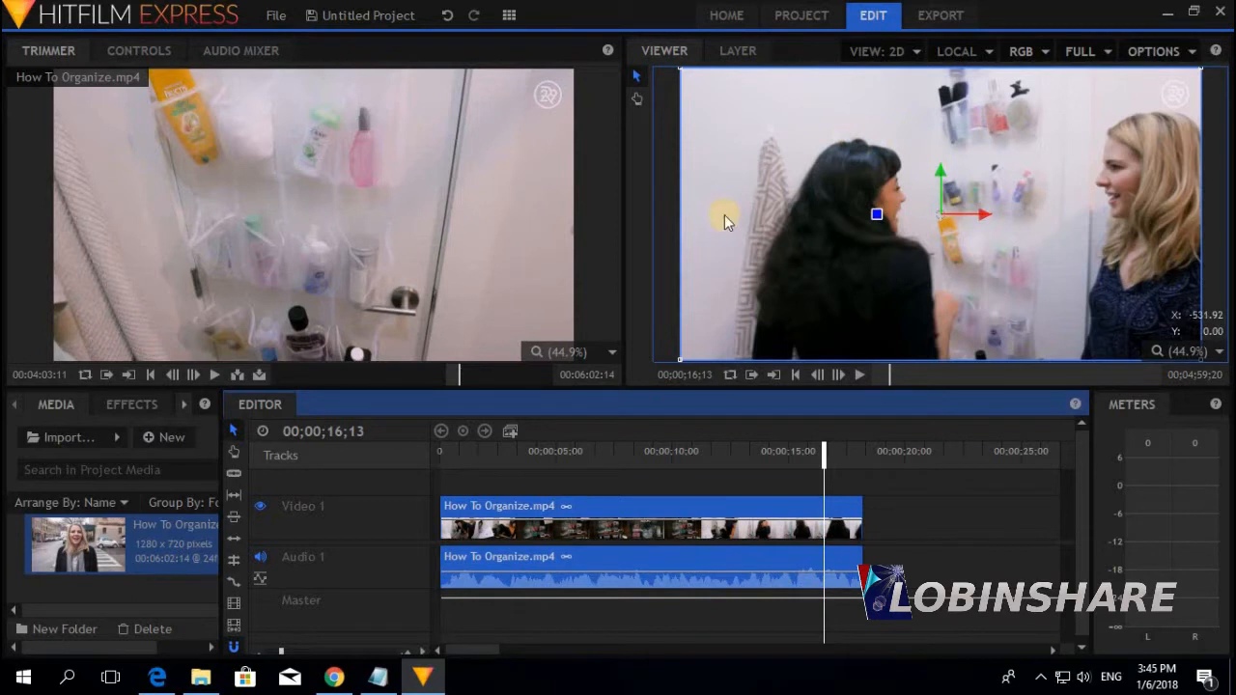
Convert the timeline clip into a composite shot named 'Tumbnail 2 Composite Shot'
{"action": "right_click", "coordinate": [701, 505]}
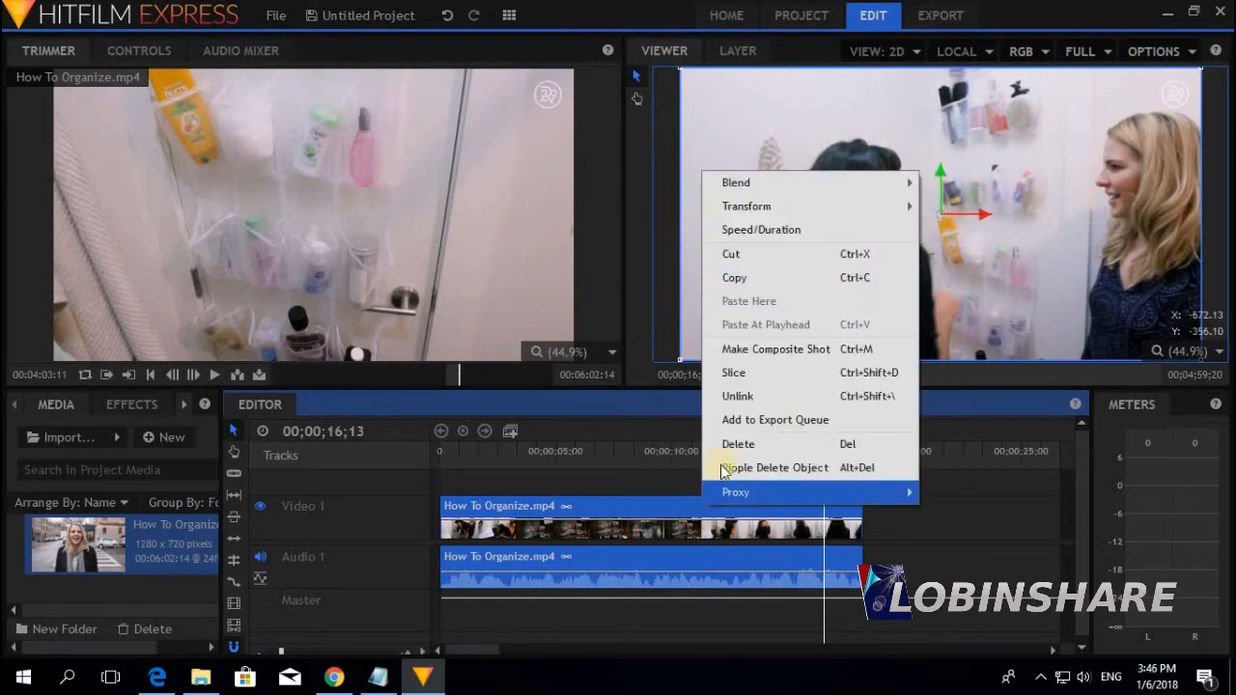
{"action": "left_click", "coordinate": [778, 349]}
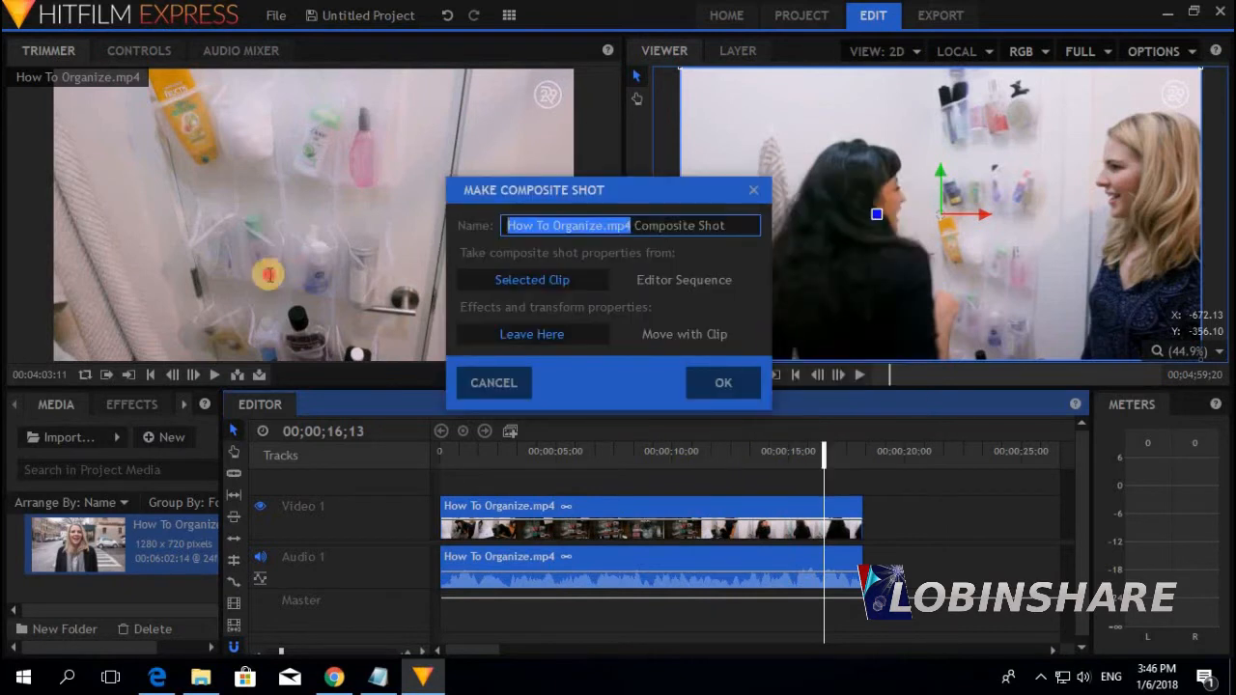
{"action": "type", "text": "Tumbnail 2"}
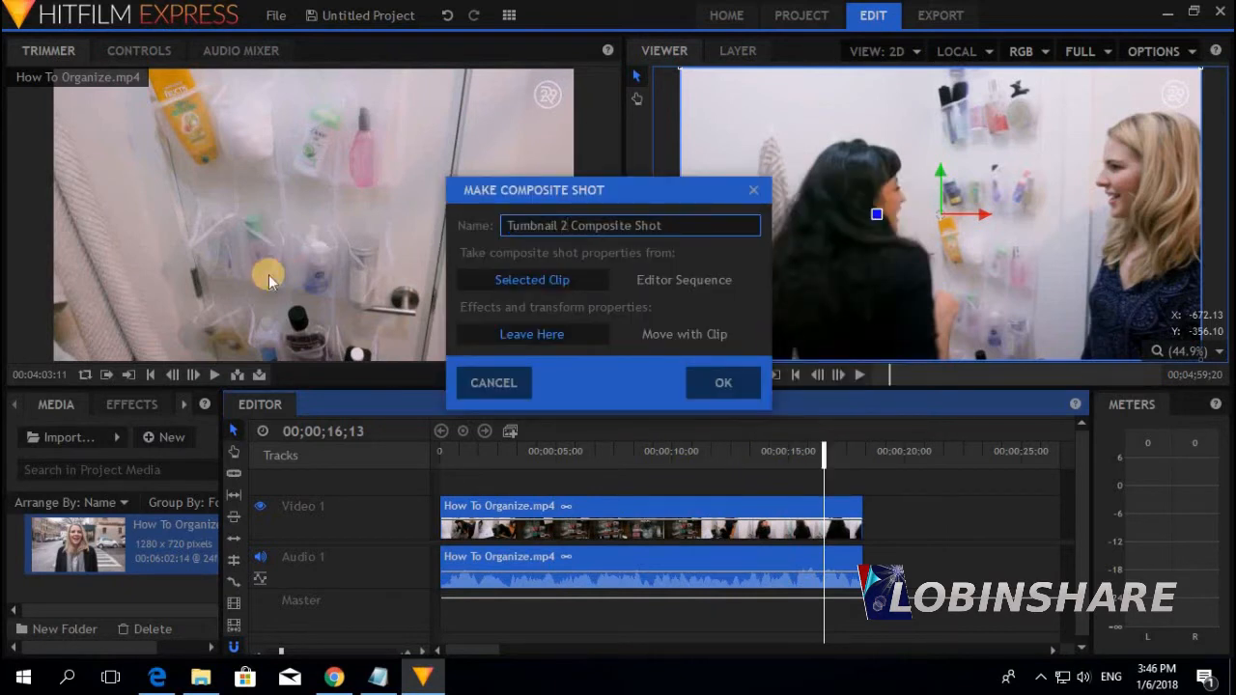
{"action": "left_click", "coordinate": [715, 384]}
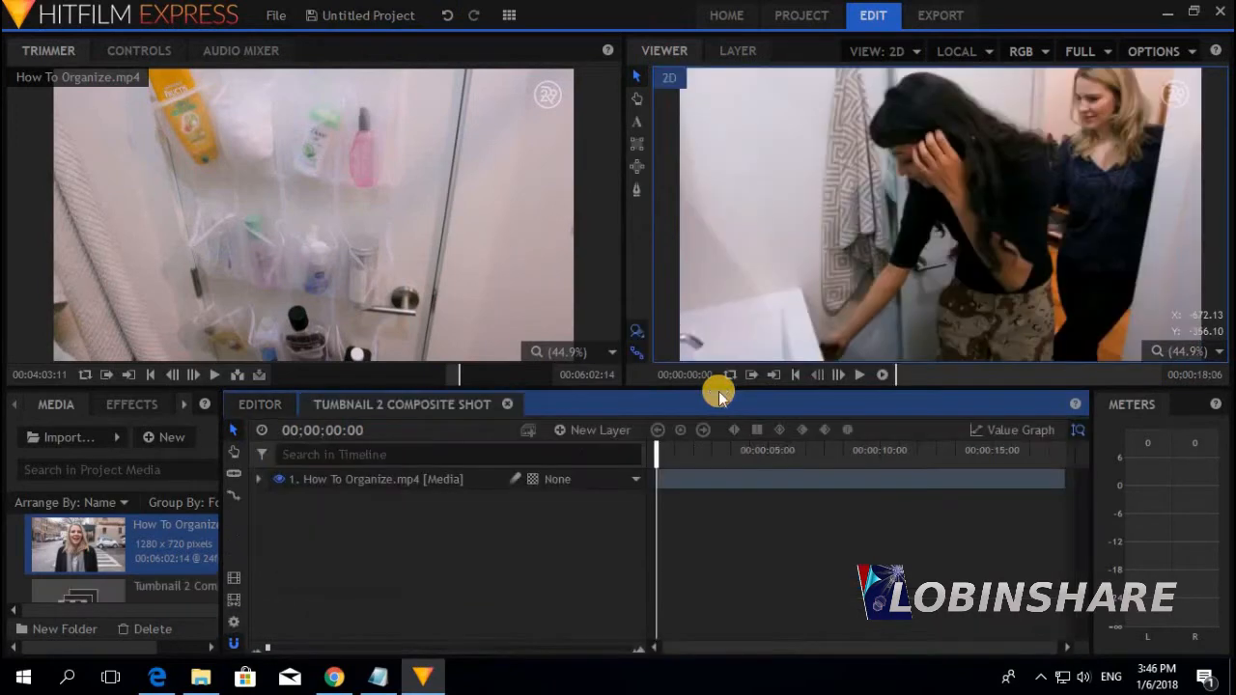
{"action": "left_click", "coordinate": [509, 15]}
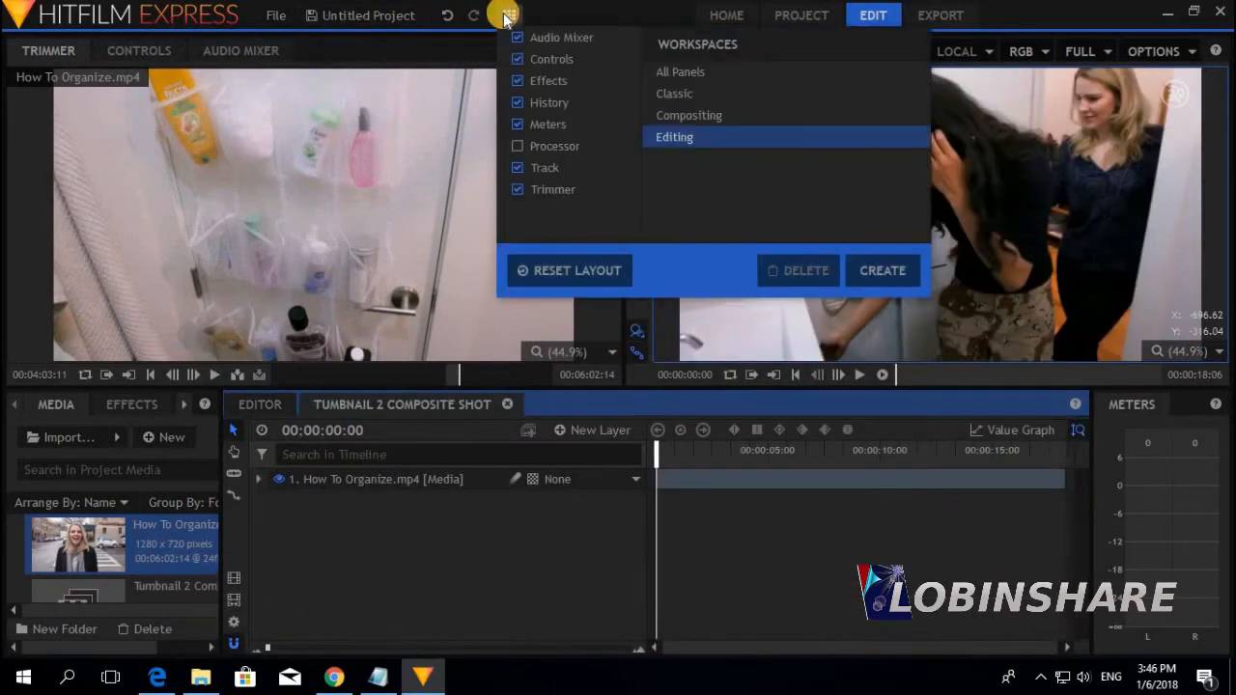
Switch to the Compositing layout, play and pause the shot, then return the playhead to the start
{"action": "left_click", "coordinate": [700, 117]}
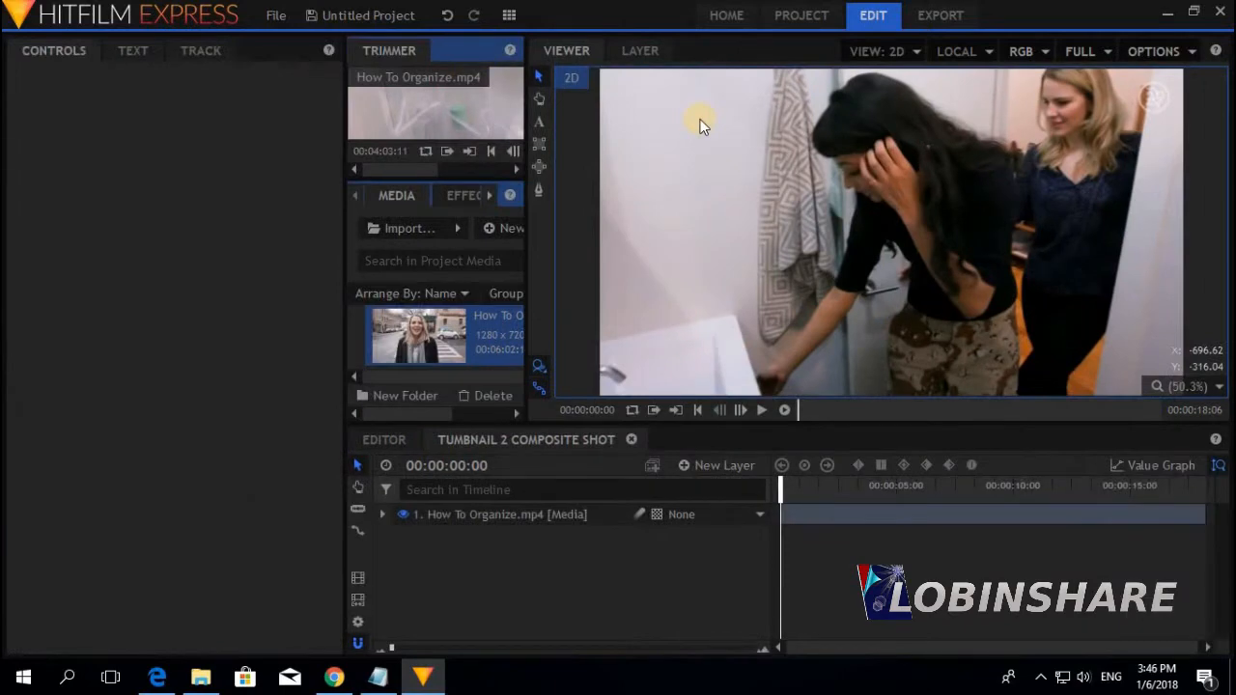
{"action": "left_click", "coordinate": [763, 412]}
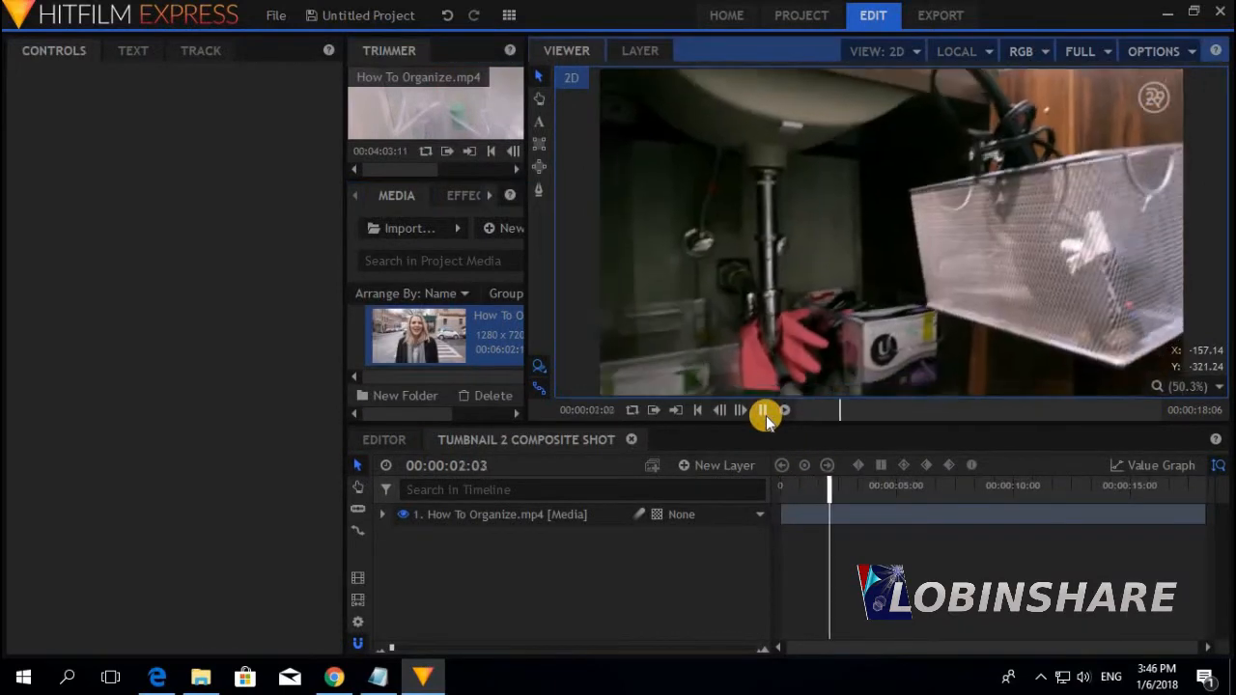
{"action": "left_click", "coordinate": [763, 413]}
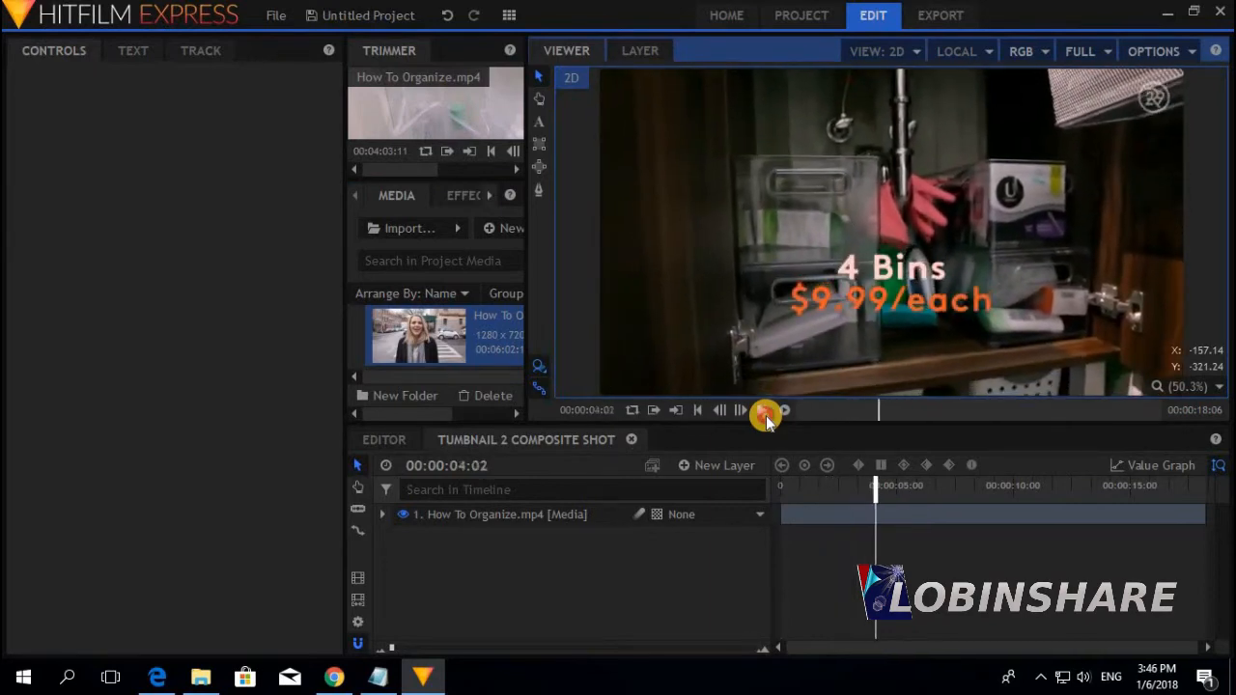
{"action": "left_click_drag", "start_coordinate": [876, 485], "coordinate": [743, 491]}
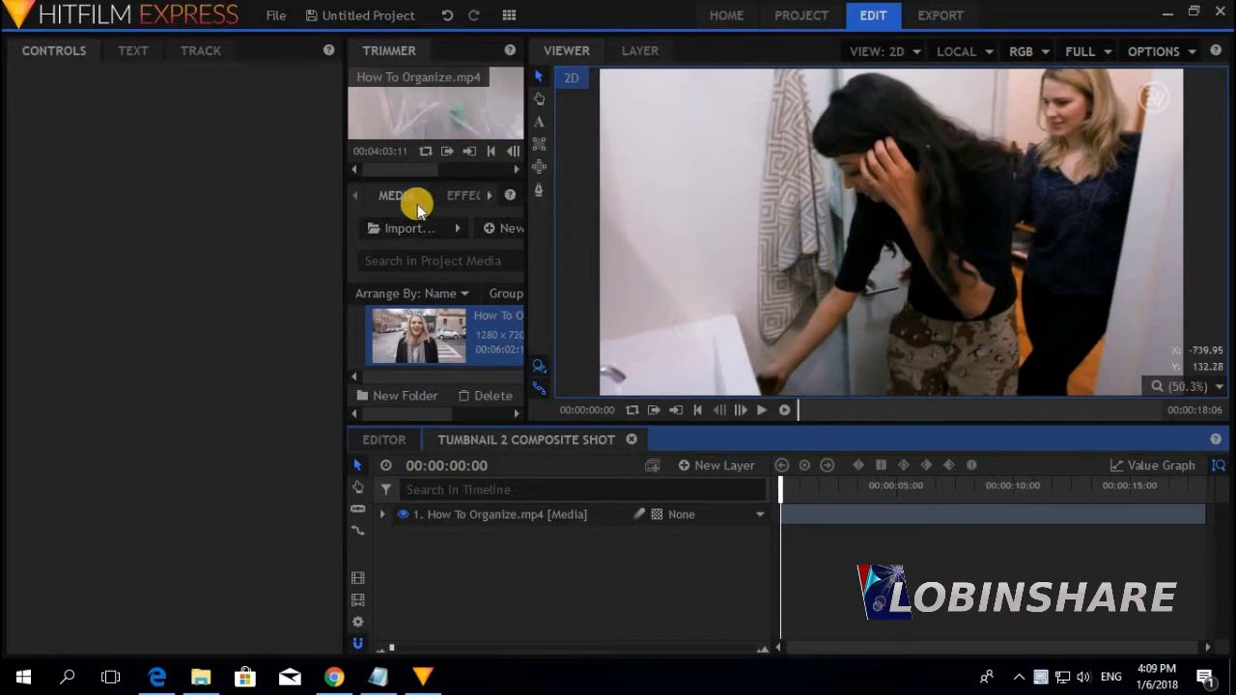
Import youtube-logo.png from the Pictures folder into the Media panel
{"action": "left_click", "coordinate": [403, 224]}
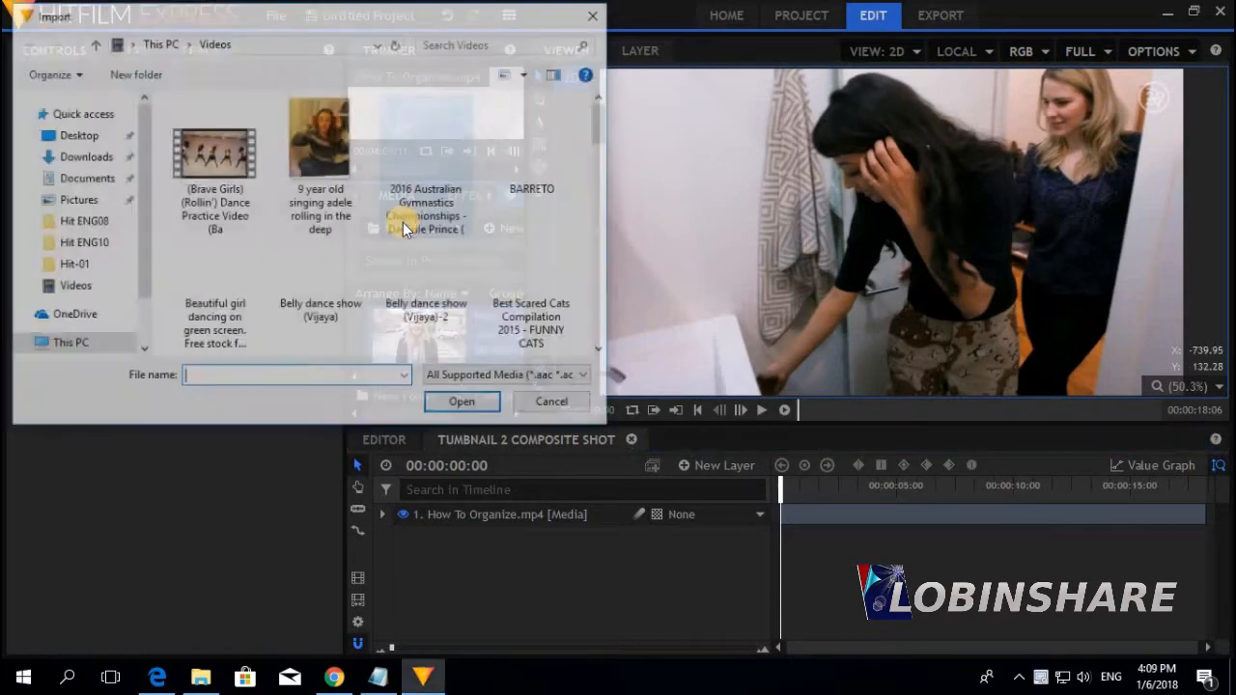
{"action": "left_click", "coordinate": [89, 200]}
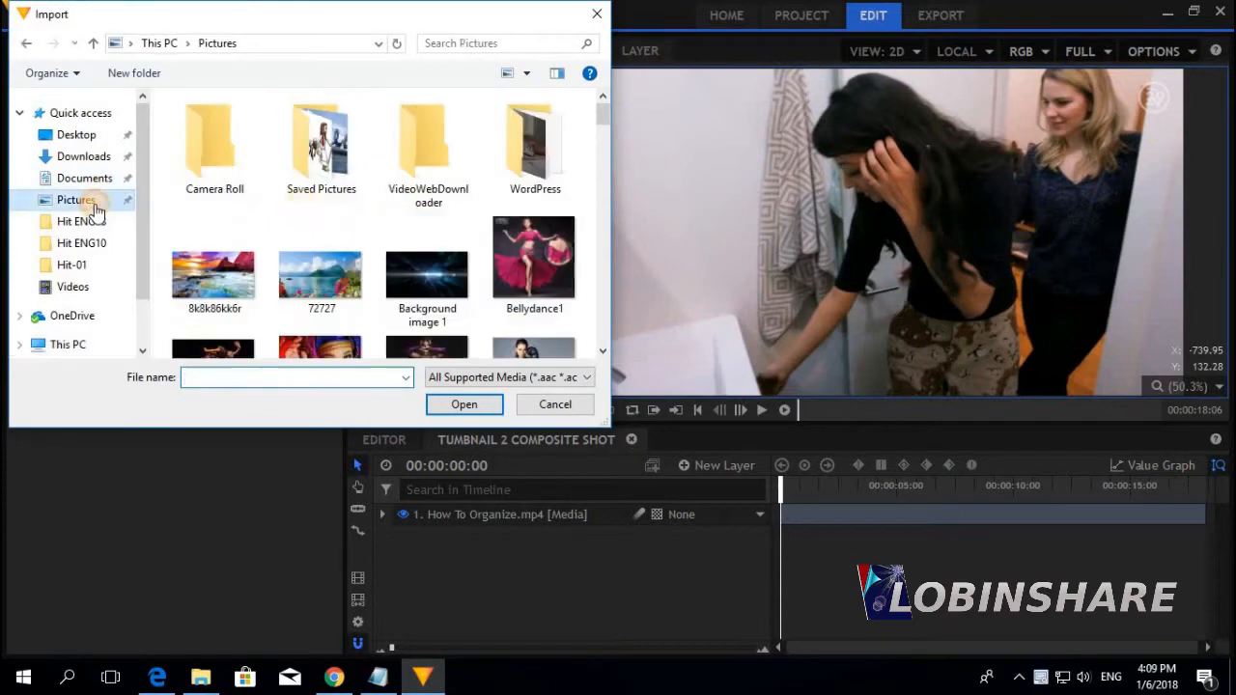
{"action": "scroll", "coordinate": [415, 193], "scroll_direction": "down", "scroll_amount": 5}
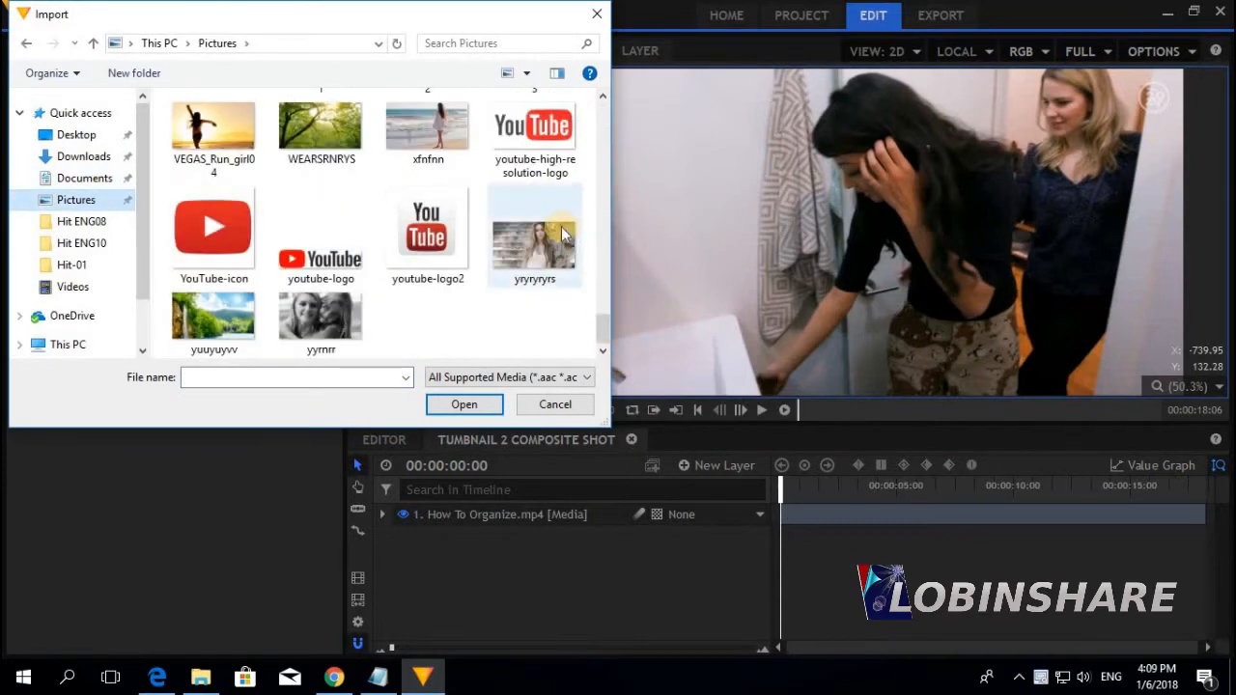
{"action": "double_click", "coordinate": [335, 263]}
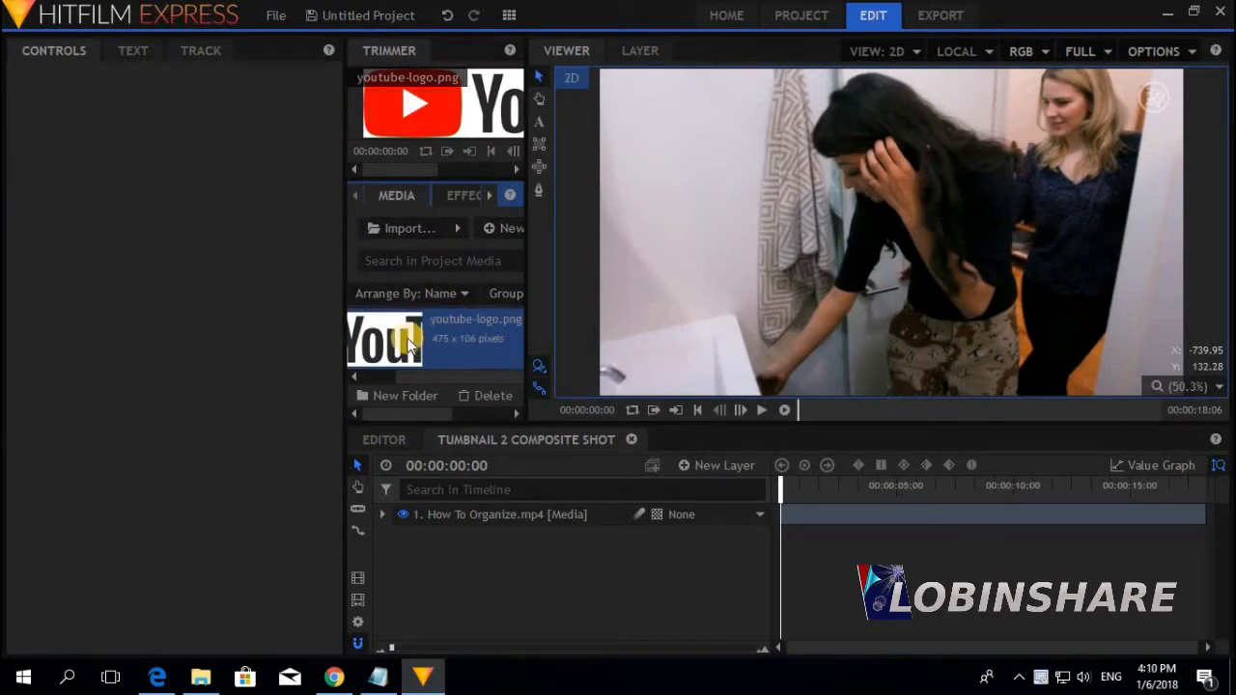
Add youtube-logo.png to the composite shot as the layer above the video
{"action": "left_click_drag", "start_coordinate": [405, 343], "coordinate": [457, 525]}
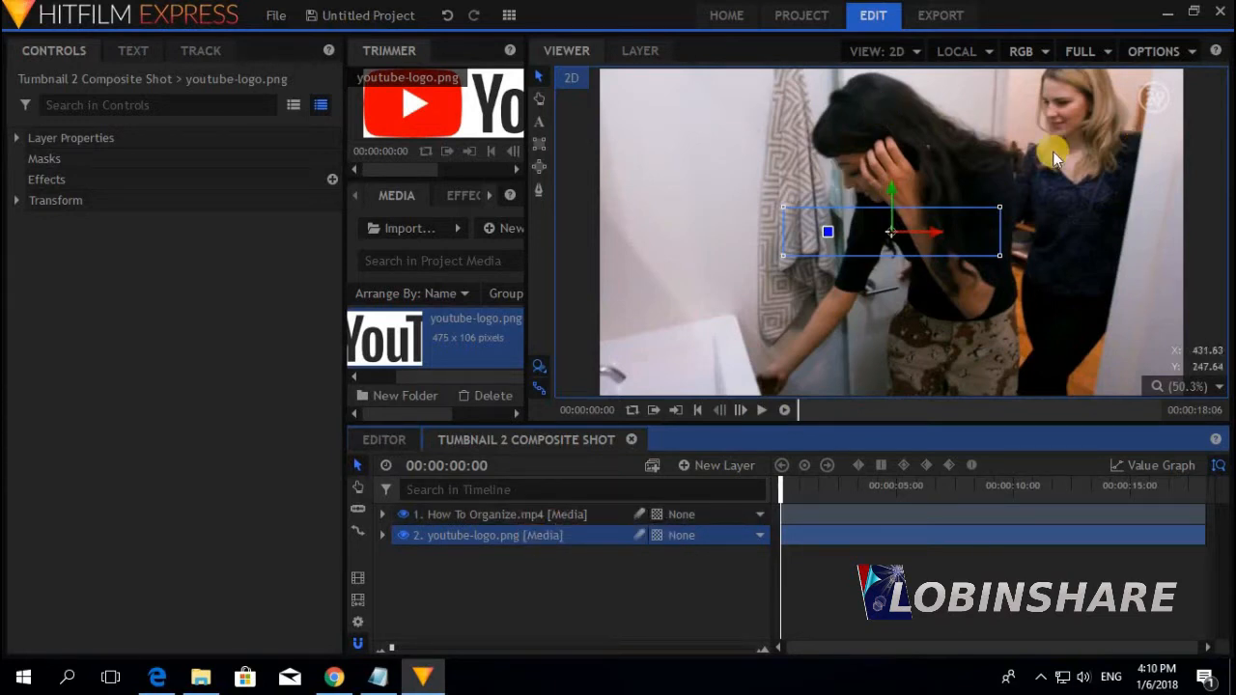
{"action": "left_click", "coordinate": [570, 530]}
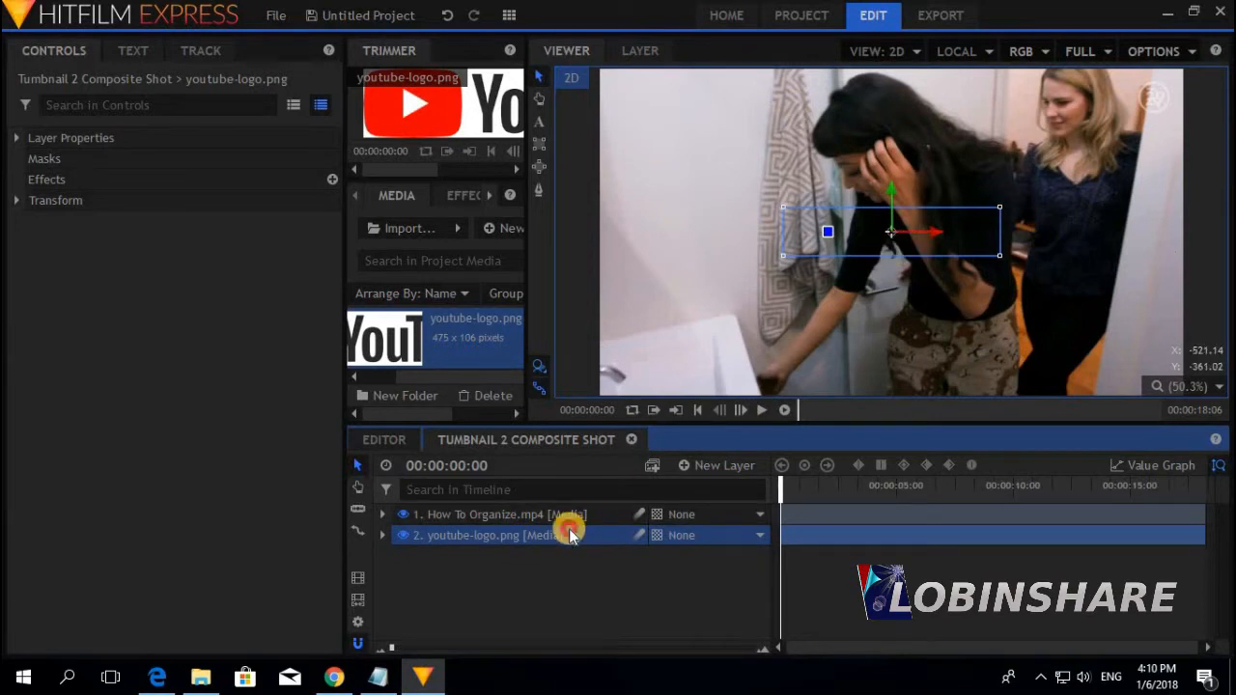
{"action": "left_click_drag", "start_coordinate": [569, 535], "coordinate": [568, 516]}
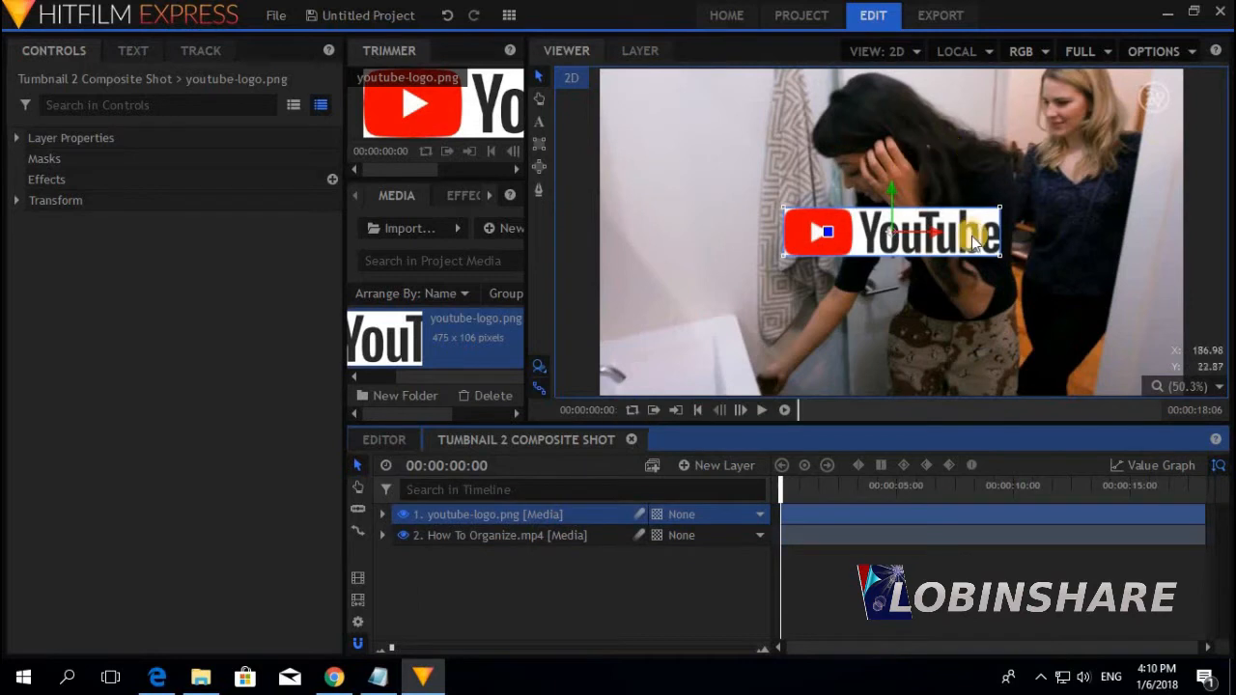
Enlarge the YouTube logo and place it in the frame's bottom-right corner
{"action": "left_click_drag", "start_coordinate": [860, 242], "coordinate": [1043, 385]}
{"action": "left_click_drag", "start_coordinate": [965, 342], "coordinate": [902, 322]}
{"action": "left_click_drag", "start_coordinate": [1026, 362], "coordinate": [985, 348]}
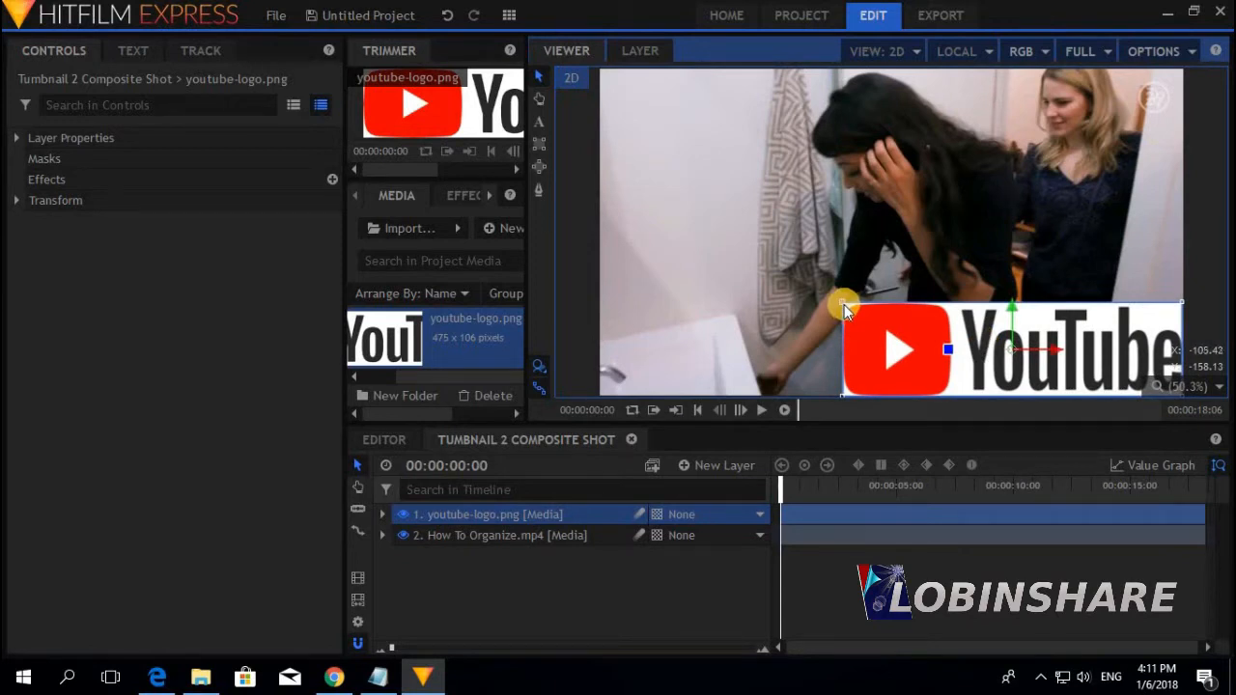
{"action": "left_click_drag", "start_coordinate": [844, 304], "coordinate": [894, 337]}
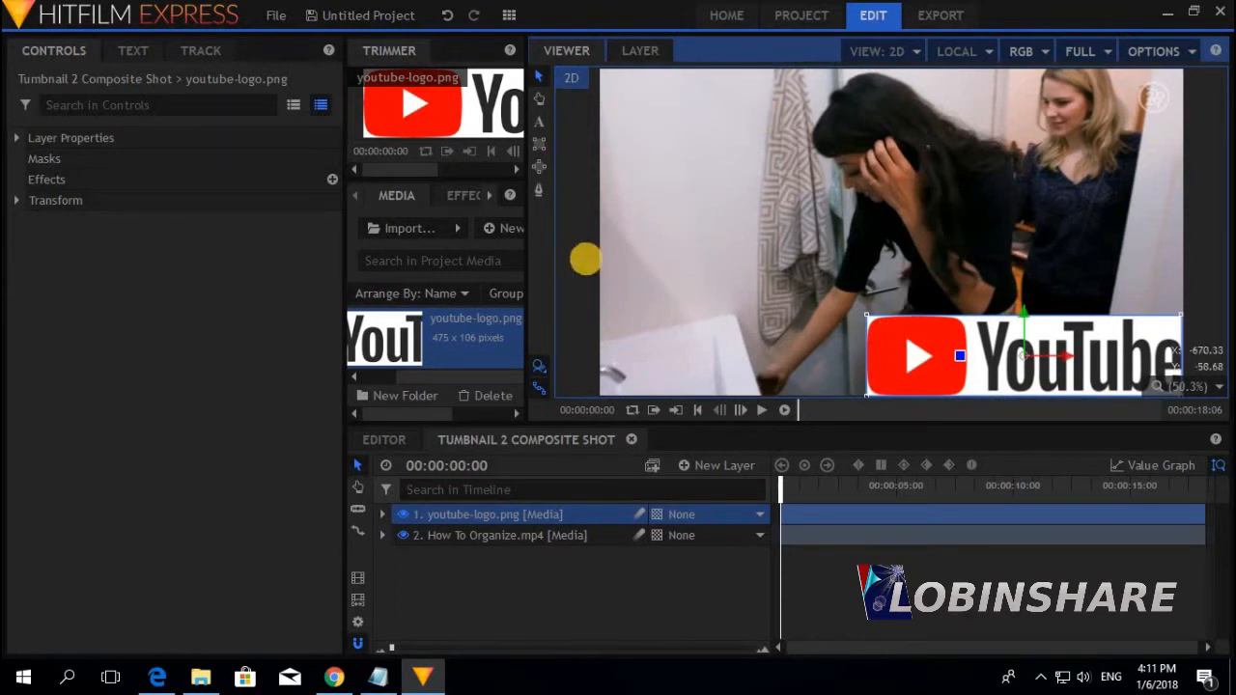
Draw a text box at the frame's top-left reading 'Second Thumbnail' and select its text
{"action": "left_click", "coordinate": [540, 120]}
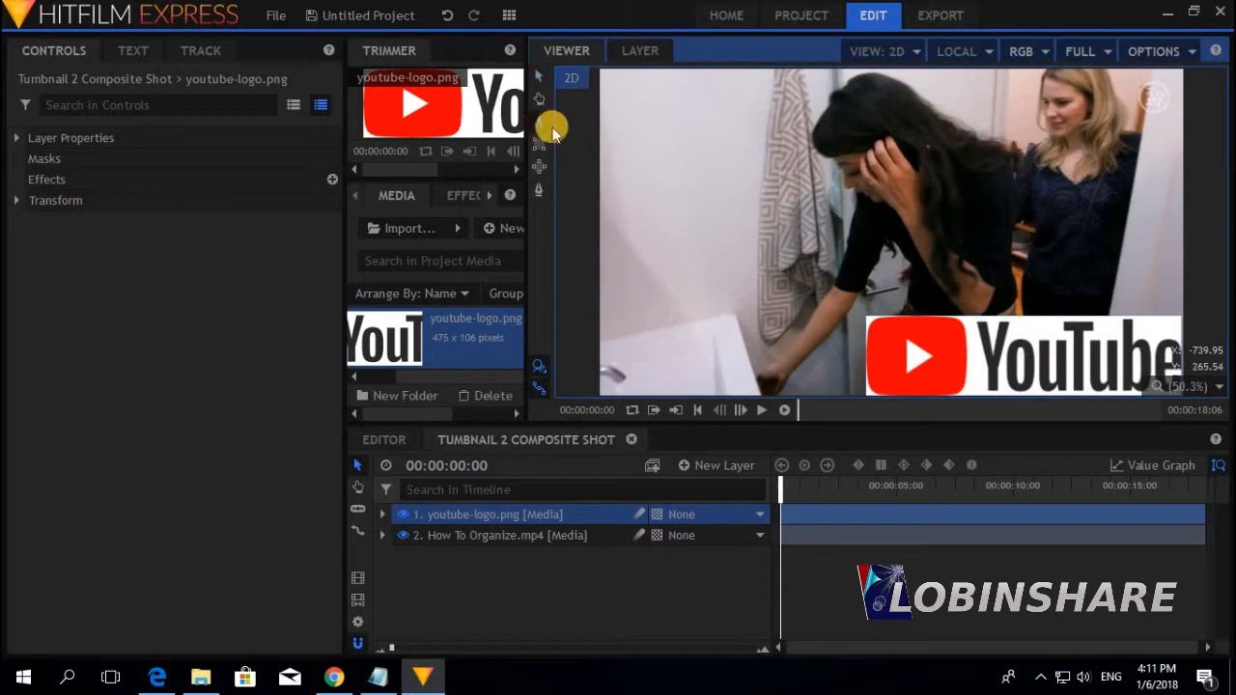
{"action": "left_click_drag", "start_coordinate": [606, 81], "coordinate": [816, 343]}
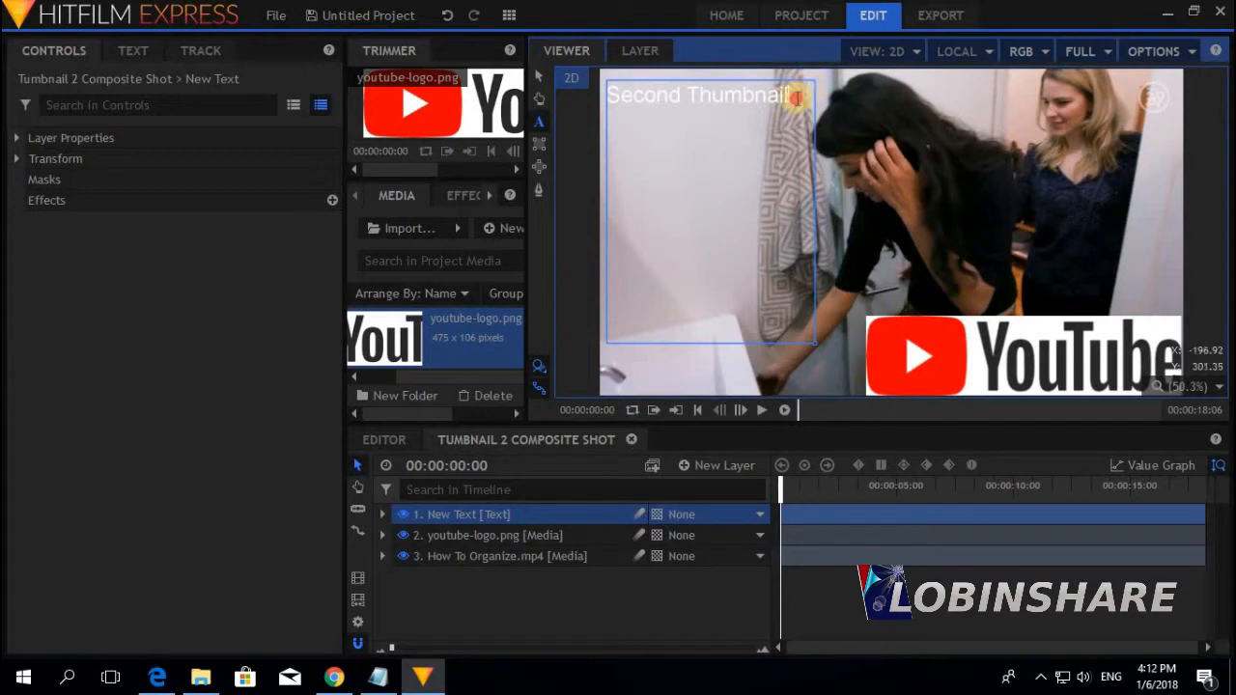
{"action": "left_click_drag", "start_coordinate": [796, 98], "coordinate": [589, 103]}
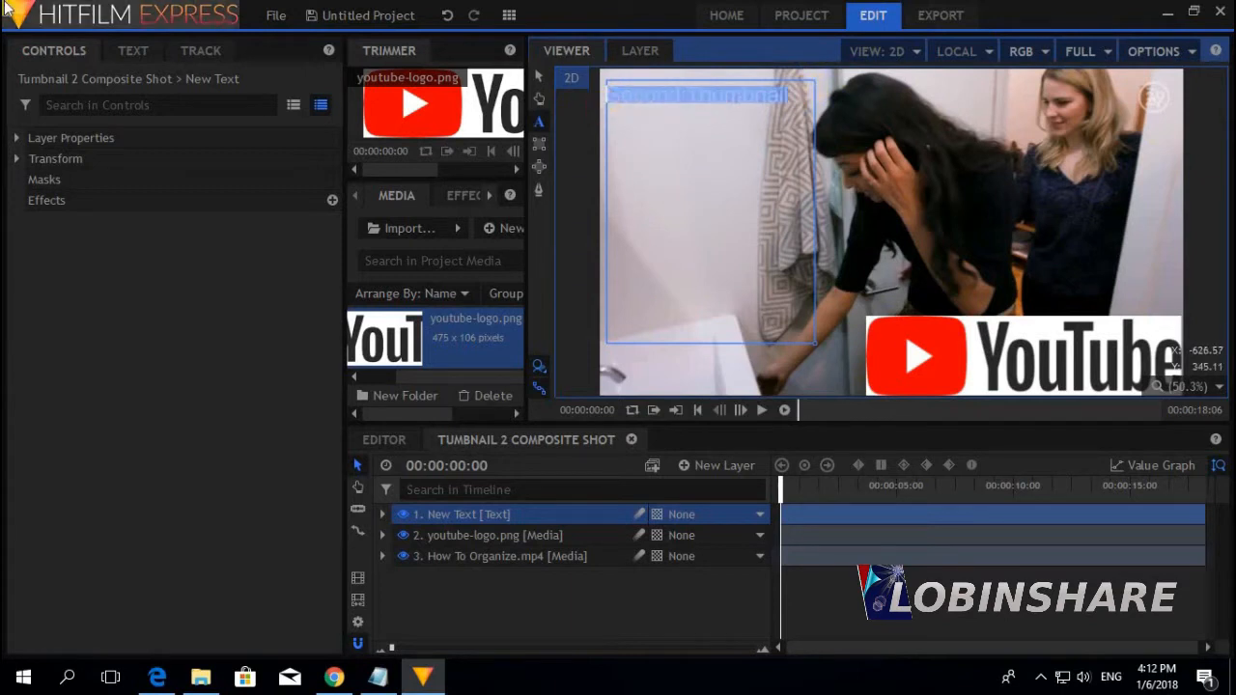
Give the title a #55ff00 green fill and font size 96
{"action": "left_click", "coordinate": [130, 50]}
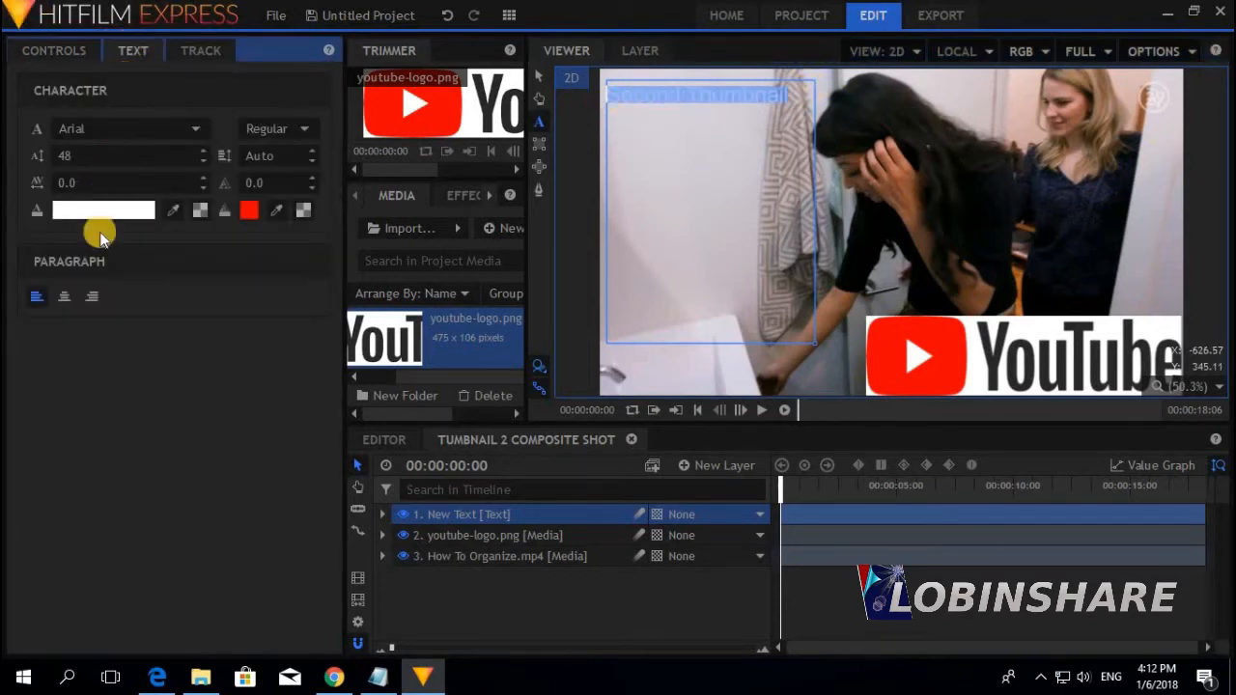
{"action": "left_click", "coordinate": [110, 209]}
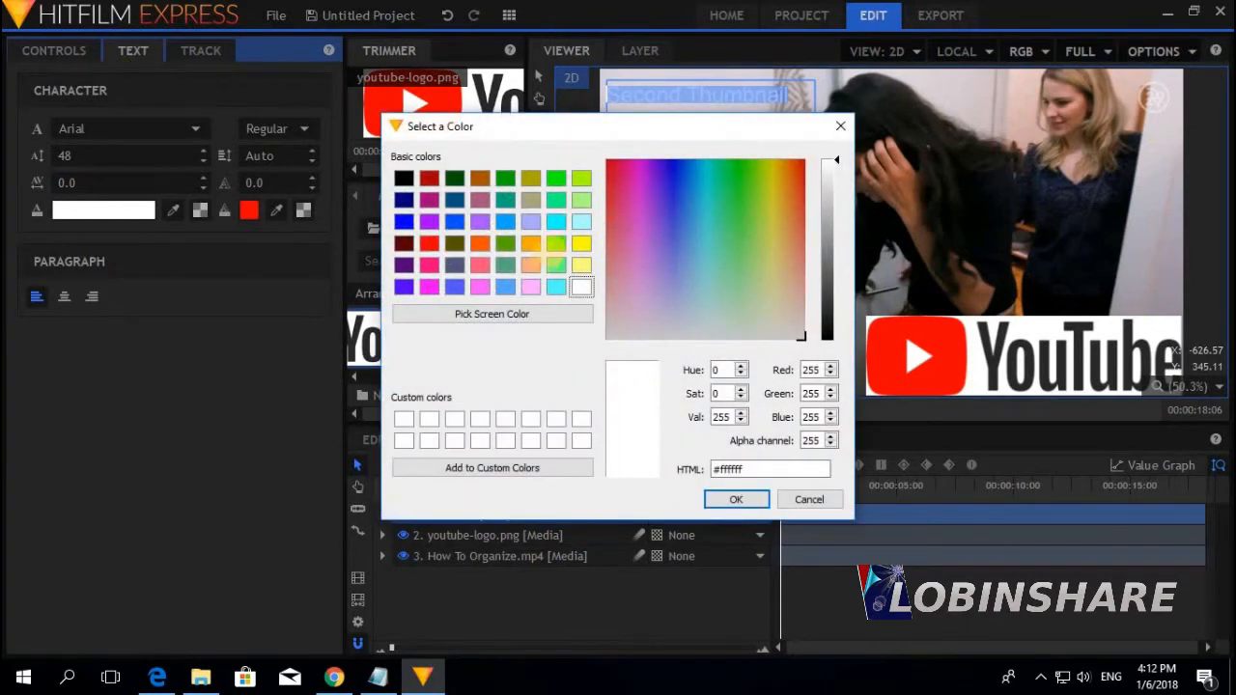
{"action": "left_click", "coordinate": [556, 248]}
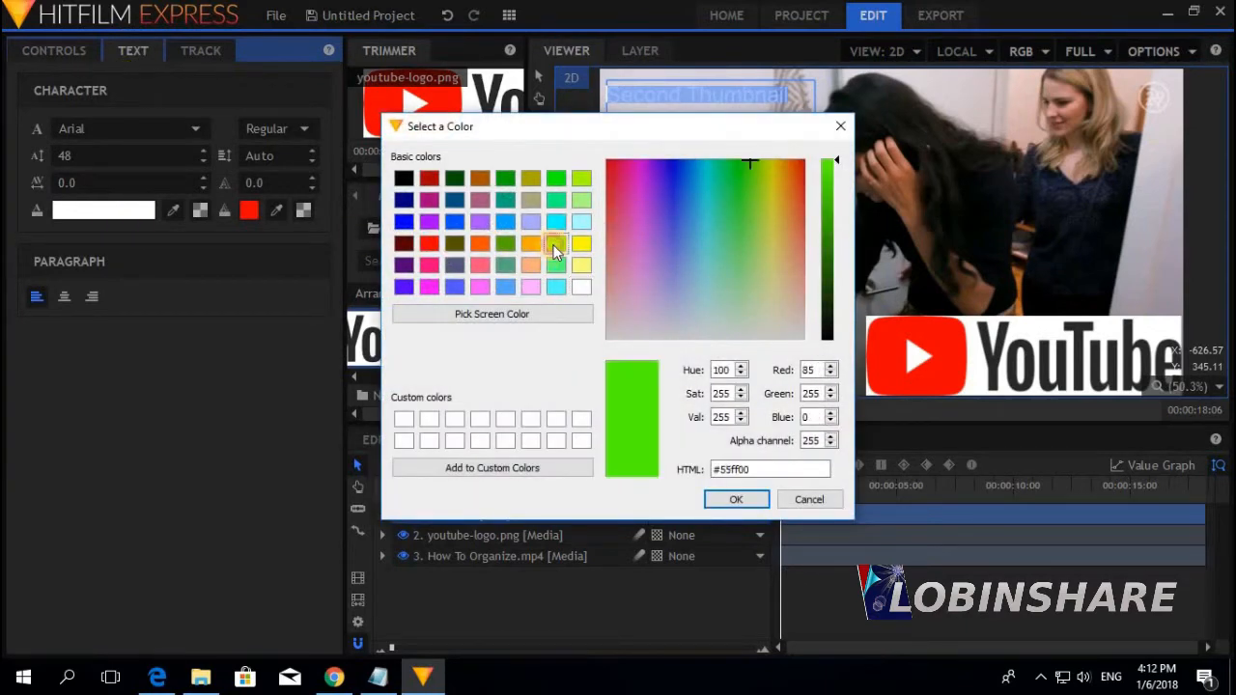
{"action": "left_click", "coordinate": [734, 499]}
{"action": "left_click", "coordinate": [91, 155]}
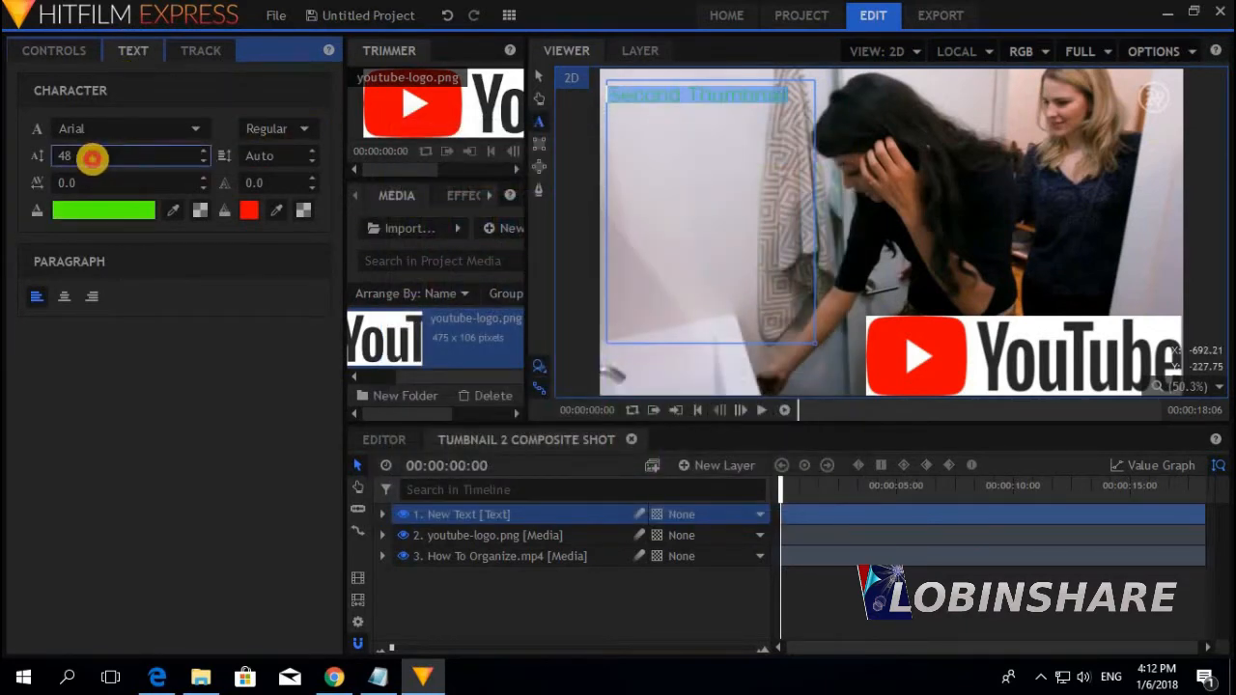
{"action": "type", "text": "96"}
{"action": "scroll", "coordinate": [93, 159], "scroll_direction": "up", "scroll_amount": 10}
{"action": "scroll", "coordinate": [93, 160], "scroll_direction": "down", "scroll_amount": 7}
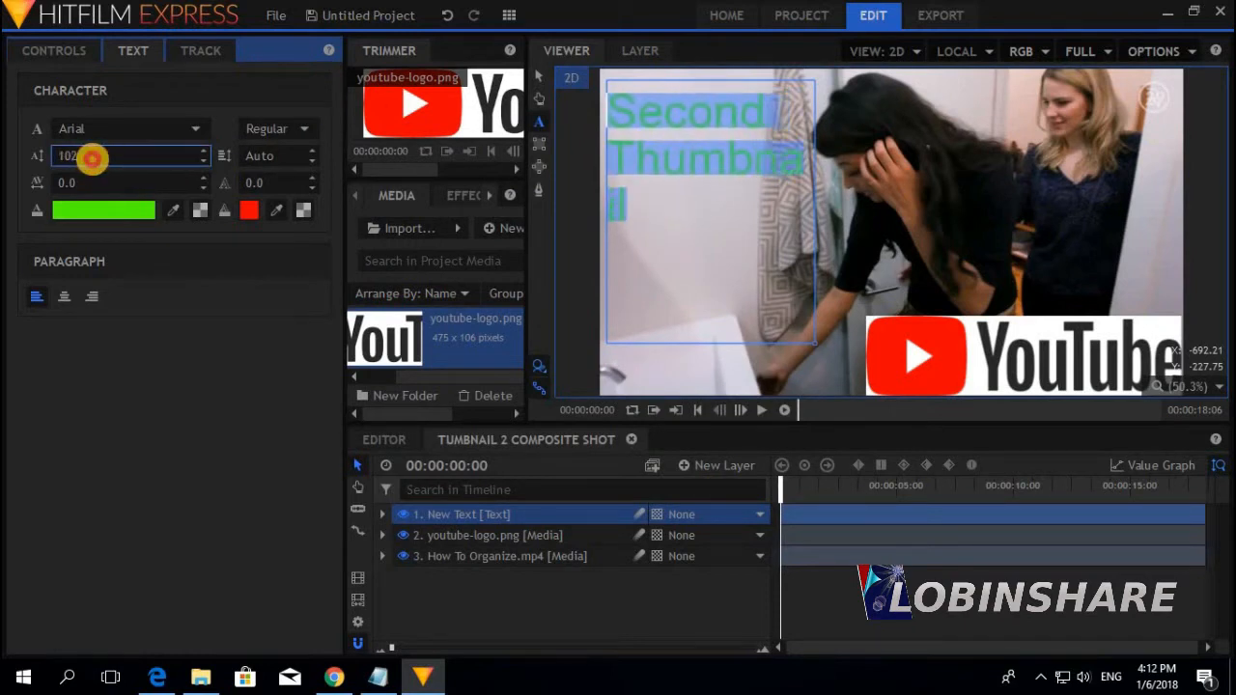
{"action": "scroll", "coordinate": [92, 157], "scroll_direction": "down", "scroll_amount": 3}
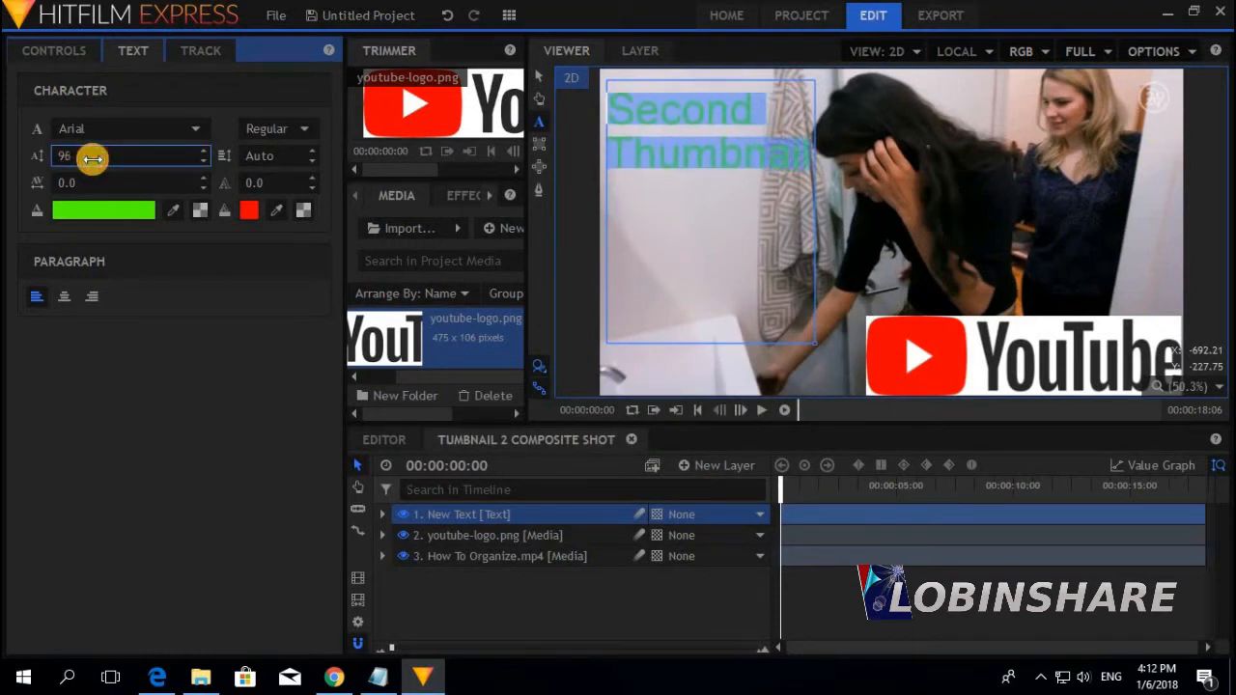
Add a #ff0000 red outline to the title with width 6.0
{"action": "left_click", "coordinate": [275, 184]}
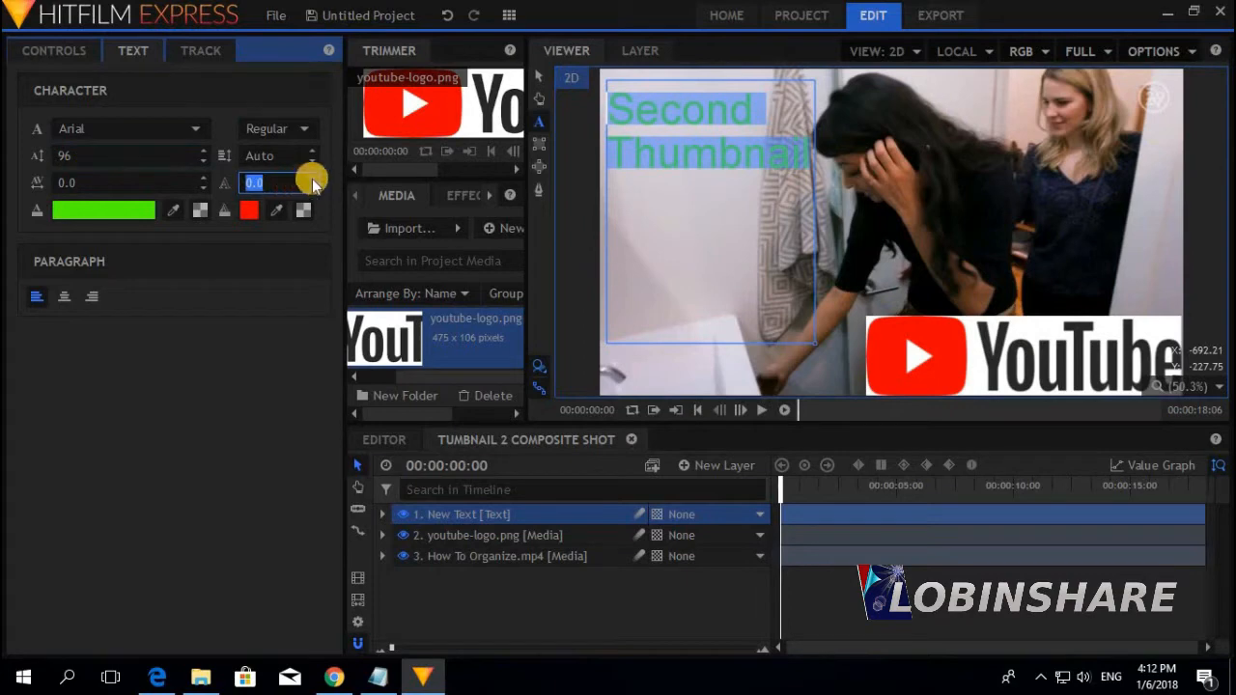
{"action": "left_click", "coordinate": [311, 179]}
{"action": "left_click", "coordinate": [253, 211]}
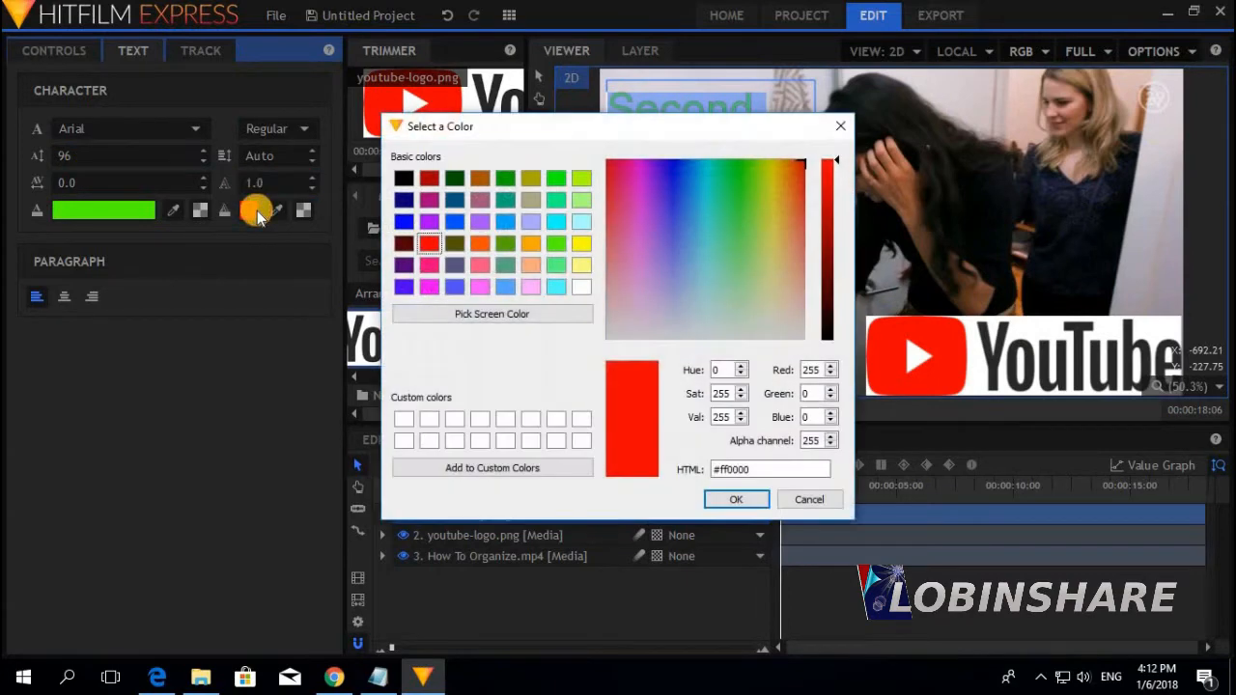
{"action": "left_click", "coordinate": [759, 499]}
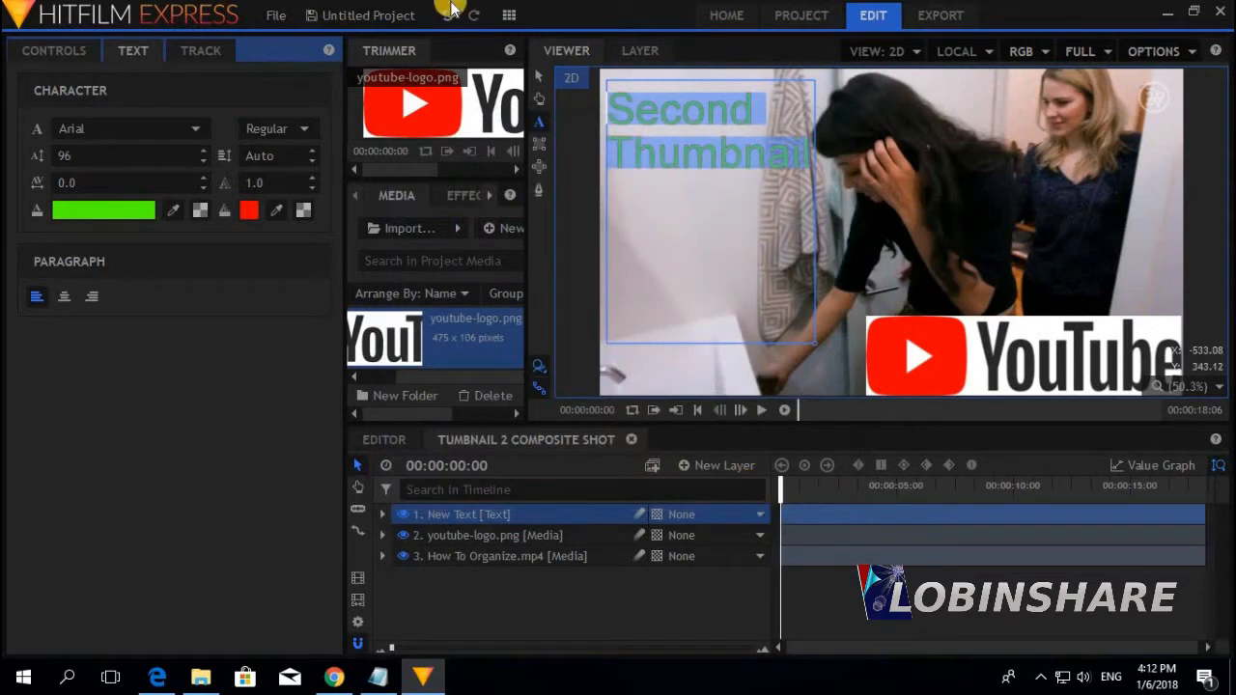
{"action": "left_click", "coordinate": [311, 180]}
{"action": "left_click", "coordinate": [311, 181]}
{"action": "left_click", "coordinate": [311, 181]}
{"action": "left_click", "coordinate": [310, 180]}
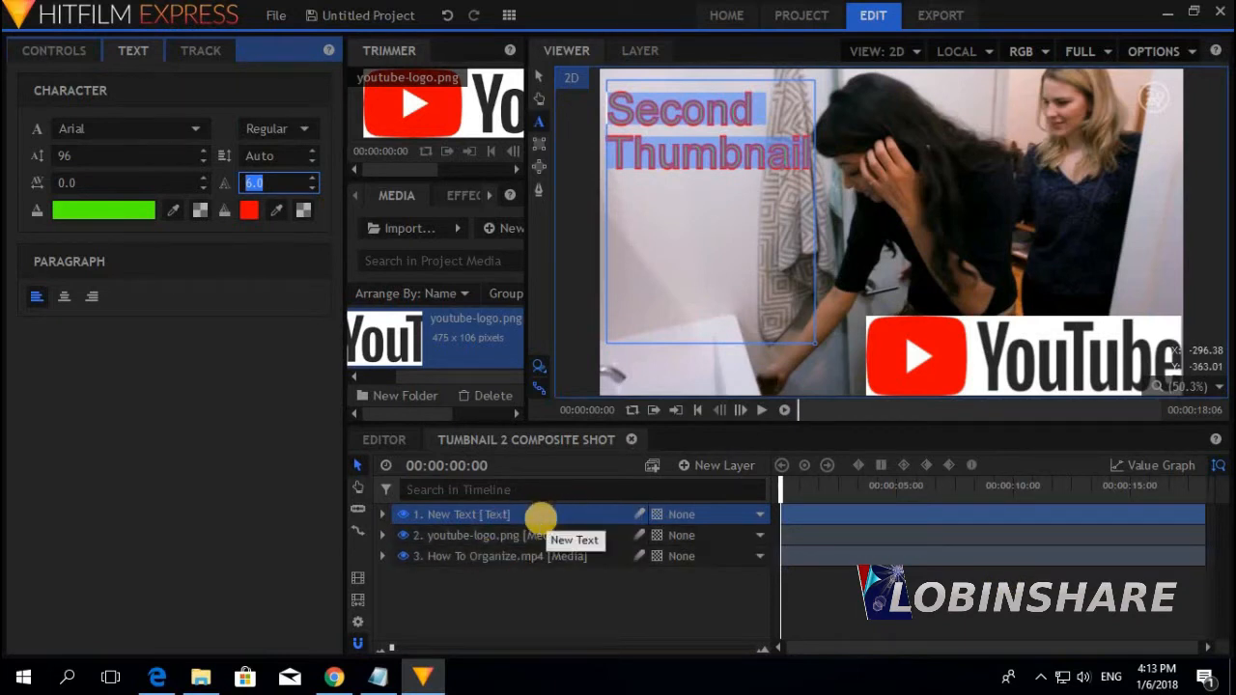
Drag the New Text layer below the video and back on top, then open the New Layer list
{"action": "left_click", "coordinate": [546, 517]}
{"action": "left_click_drag", "start_coordinate": [547, 518], "coordinate": [532, 574]}
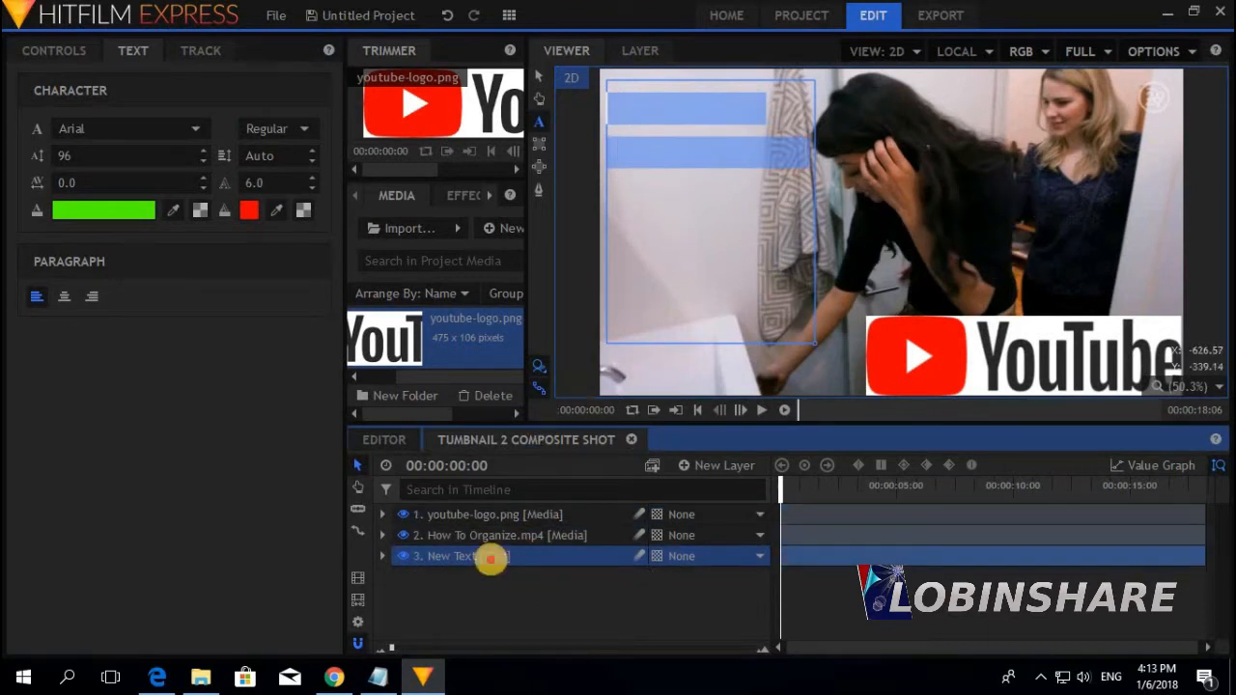
{"action": "left_click_drag", "start_coordinate": [485, 555], "coordinate": [492, 514]}
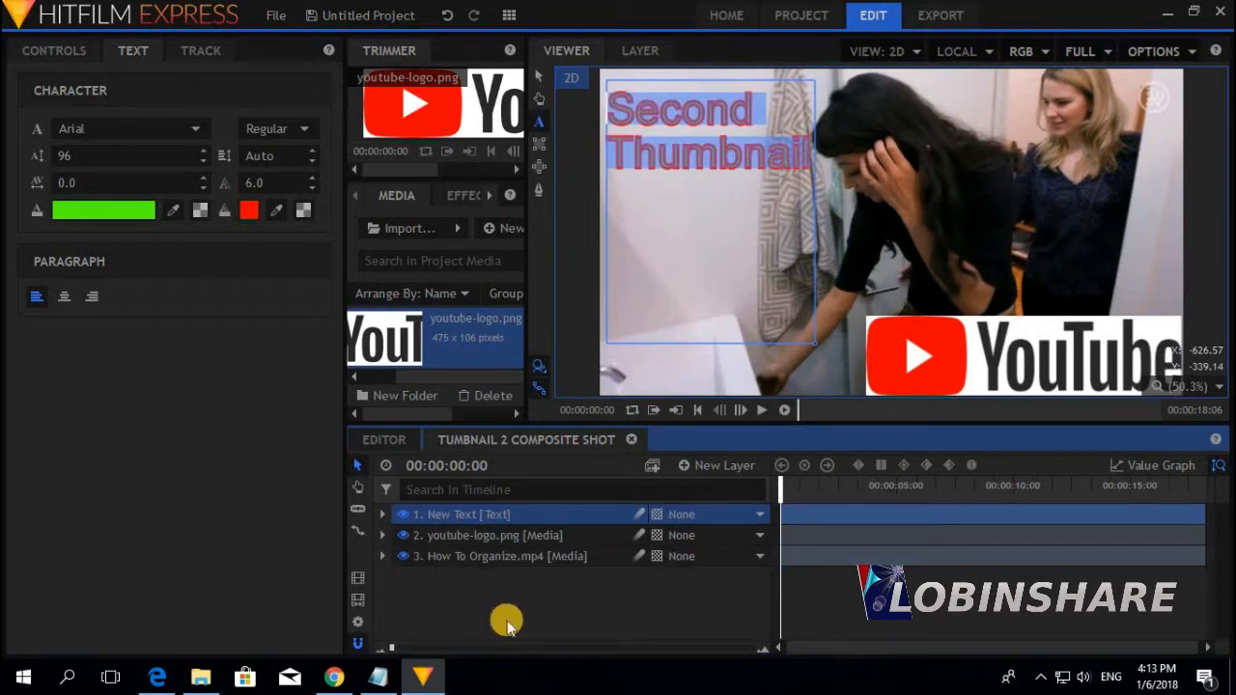
{"action": "left_click", "coordinate": [517, 537]}
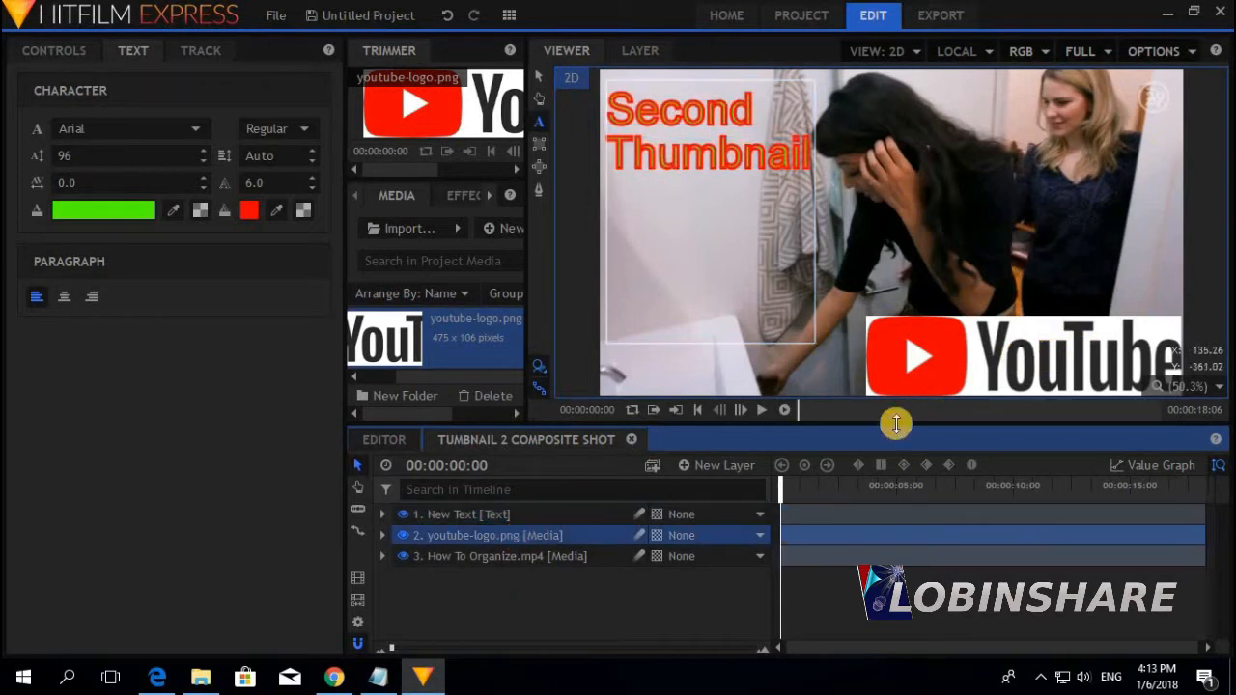
{"action": "left_click", "coordinate": [608, 556]}
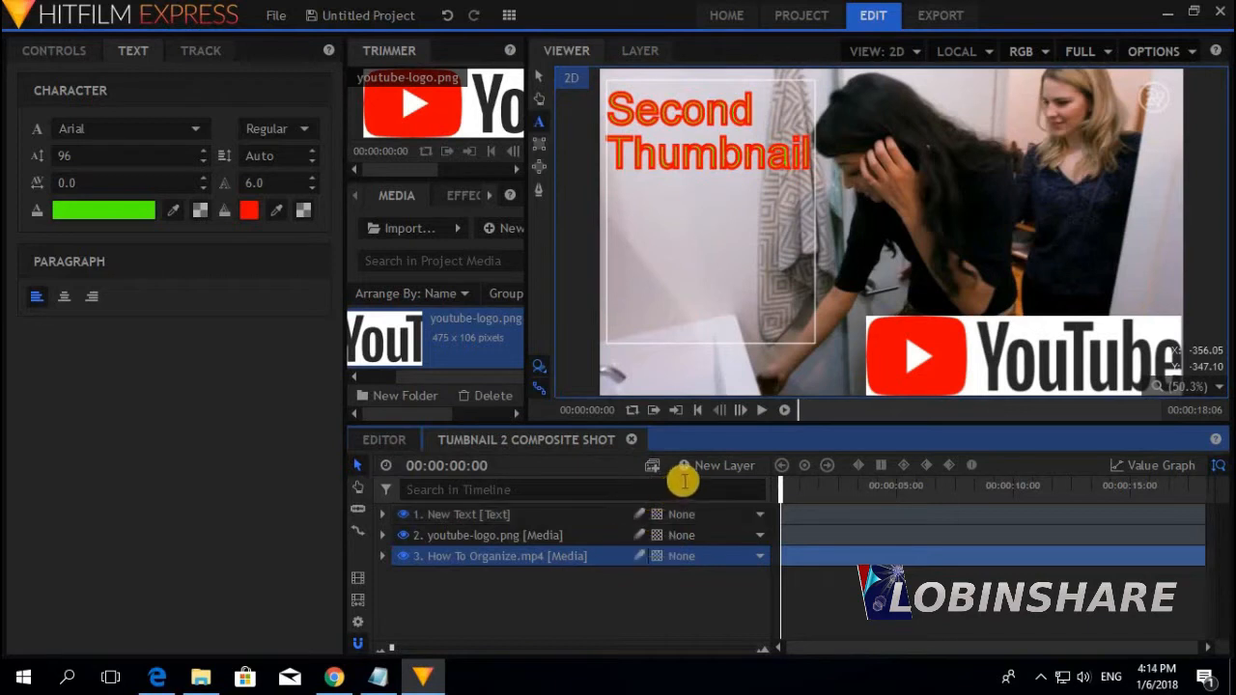
{"action": "left_click", "coordinate": [687, 466]}
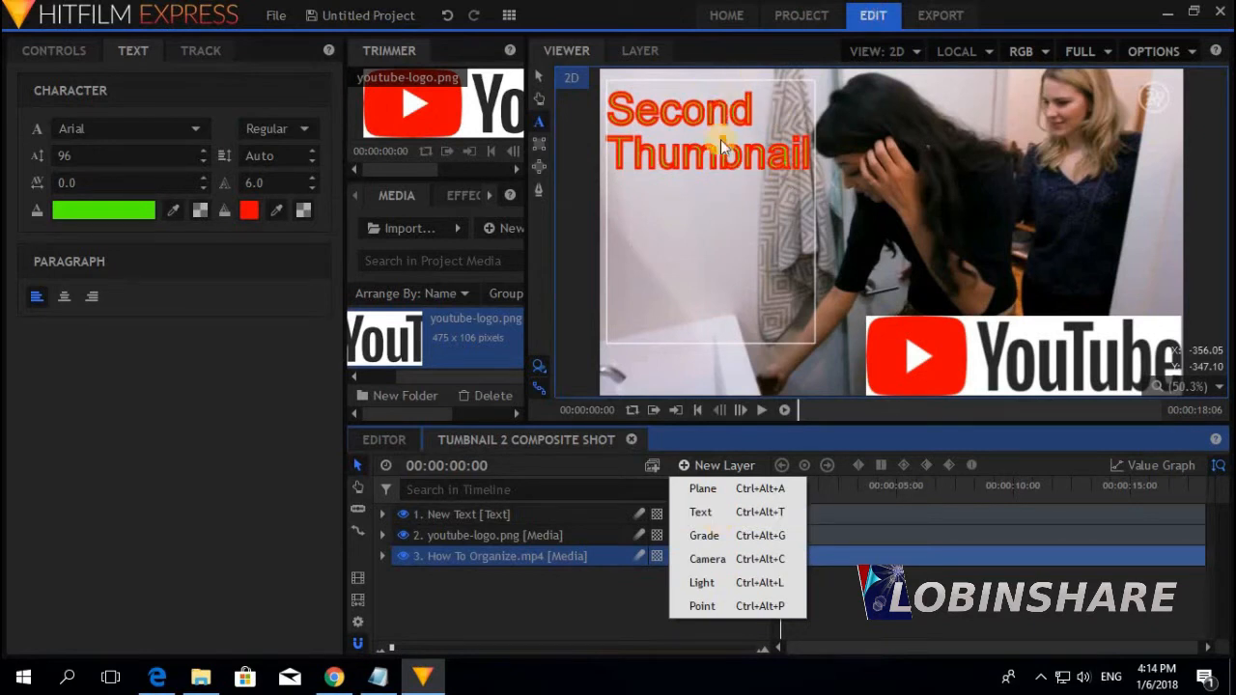
Add a black plane layer sized 400 × 200 via New Layer > Plane
{"action": "left_click", "coordinate": [703, 488]}
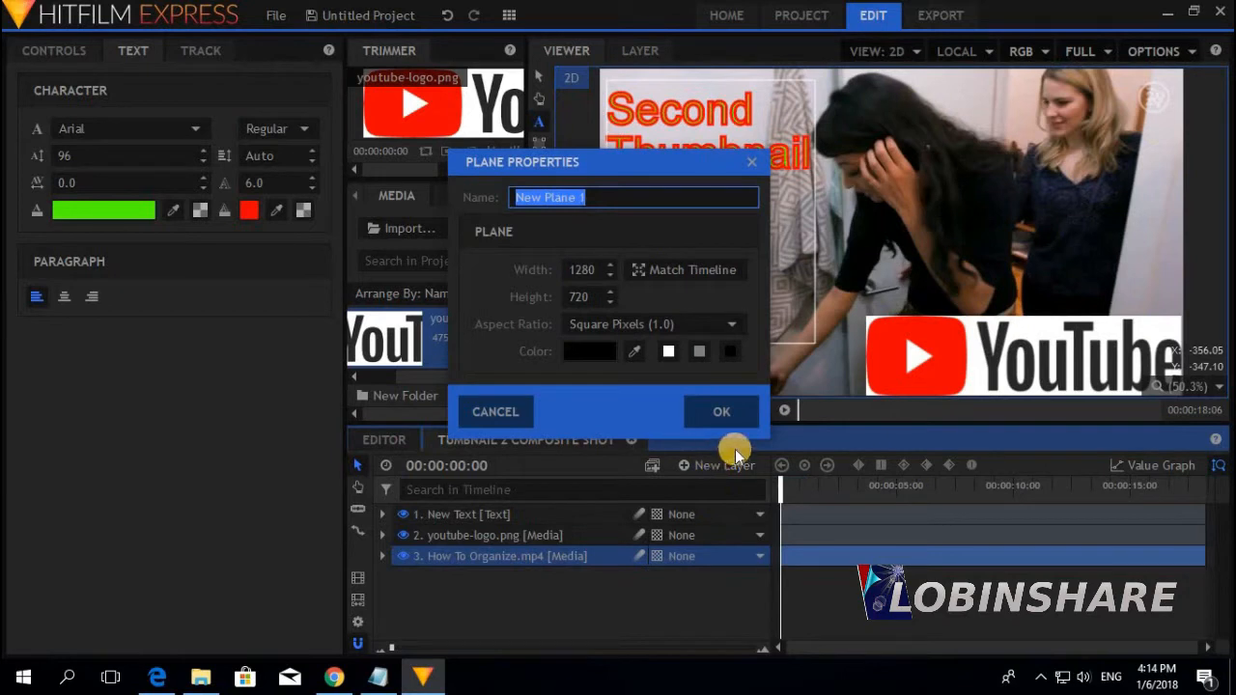
{"action": "left_click", "coordinate": [584, 270]}
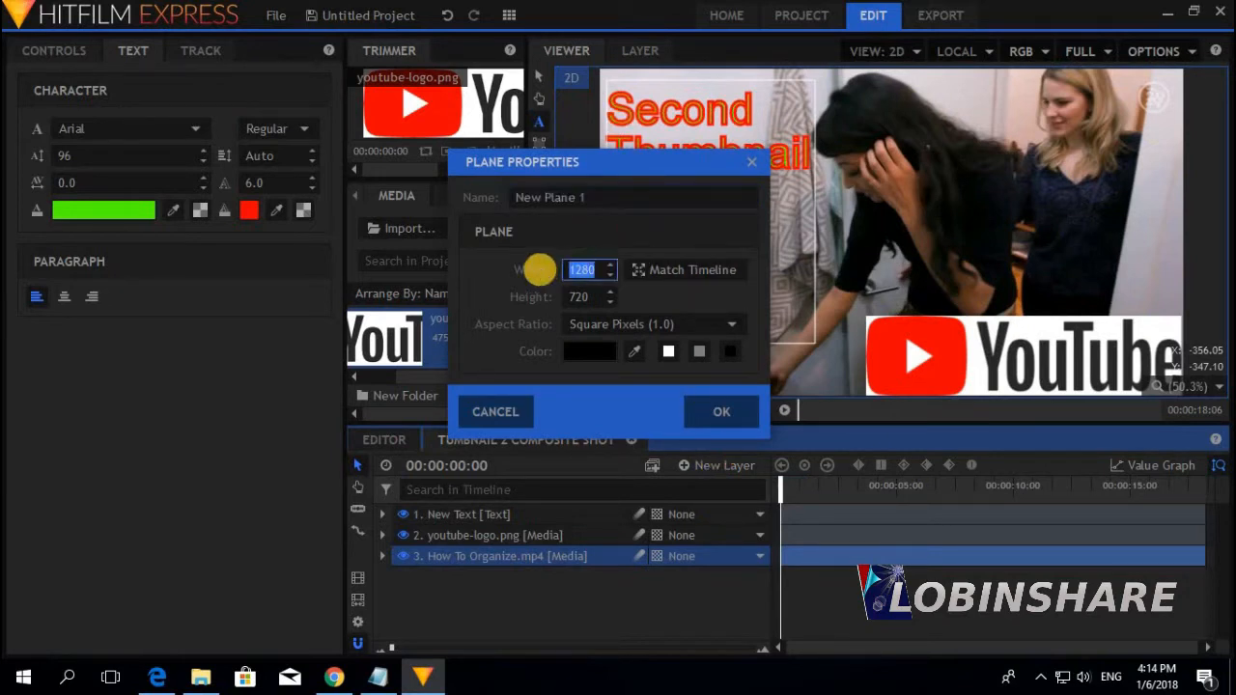
{"action": "type", "text": "400"}
{"action": "key", "text": "Tab"}
{"action": "type", "text": "20"}
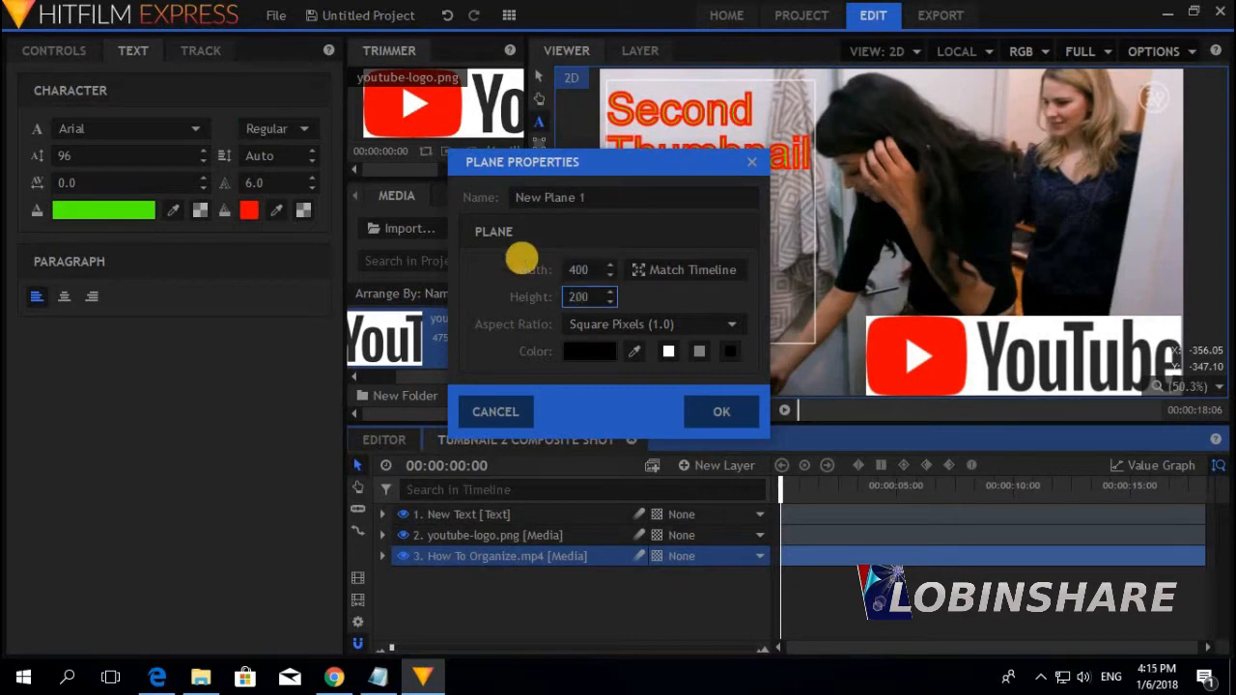
{"action": "left_click", "coordinate": [725, 416]}
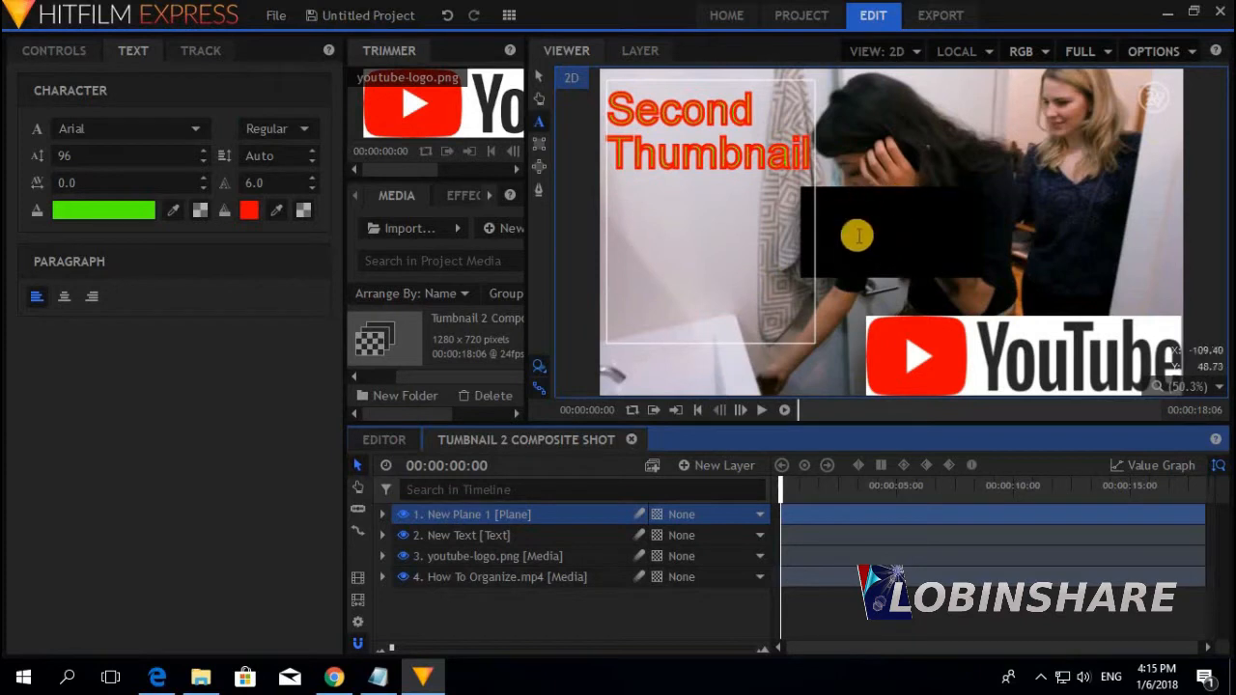
{"action": "left_click", "coordinate": [731, 467]}
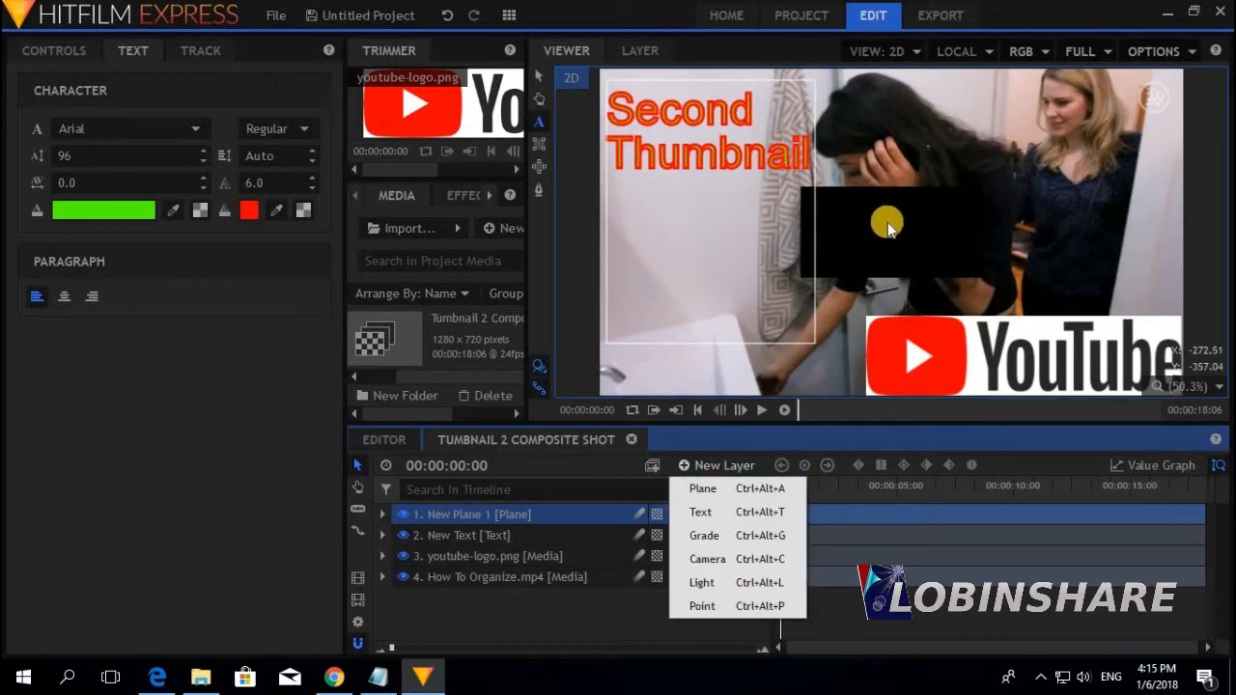
{"action": "left_click", "coordinate": [731, 466]}
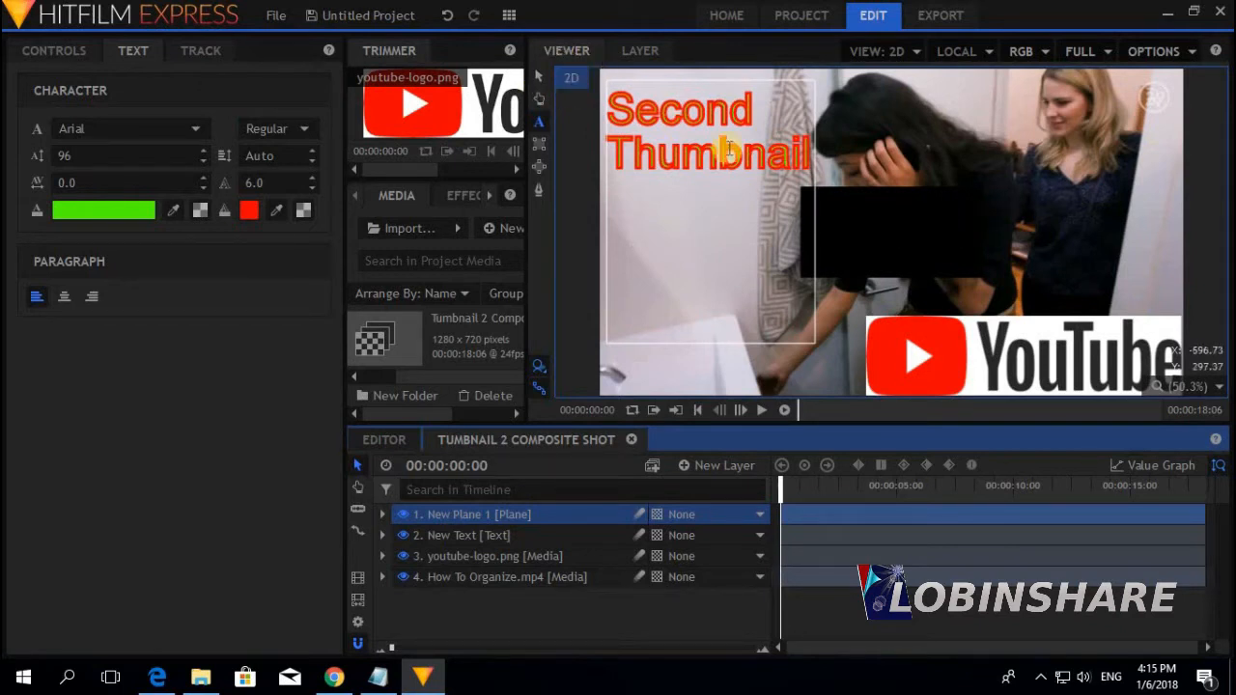
Rotate the black plane to a diagonal and enlarge it toward the frame's lower-left corner
{"action": "left_click", "coordinate": [539, 77]}
{"action": "left_click_drag", "start_coordinate": [828, 232], "coordinate": [673, 365]}
{"action": "mouse_move", "coordinate": [628, 277]}
{"action": "left_mouse_down"}
{"action": "mouse_move", "coordinate": [602, 243]}
{"action": "mouse_move", "coordinate": [641, 279]}
{"action": "mouse_move", "coordinate": [634, 295]}
{"action": "left_mouse_up"}
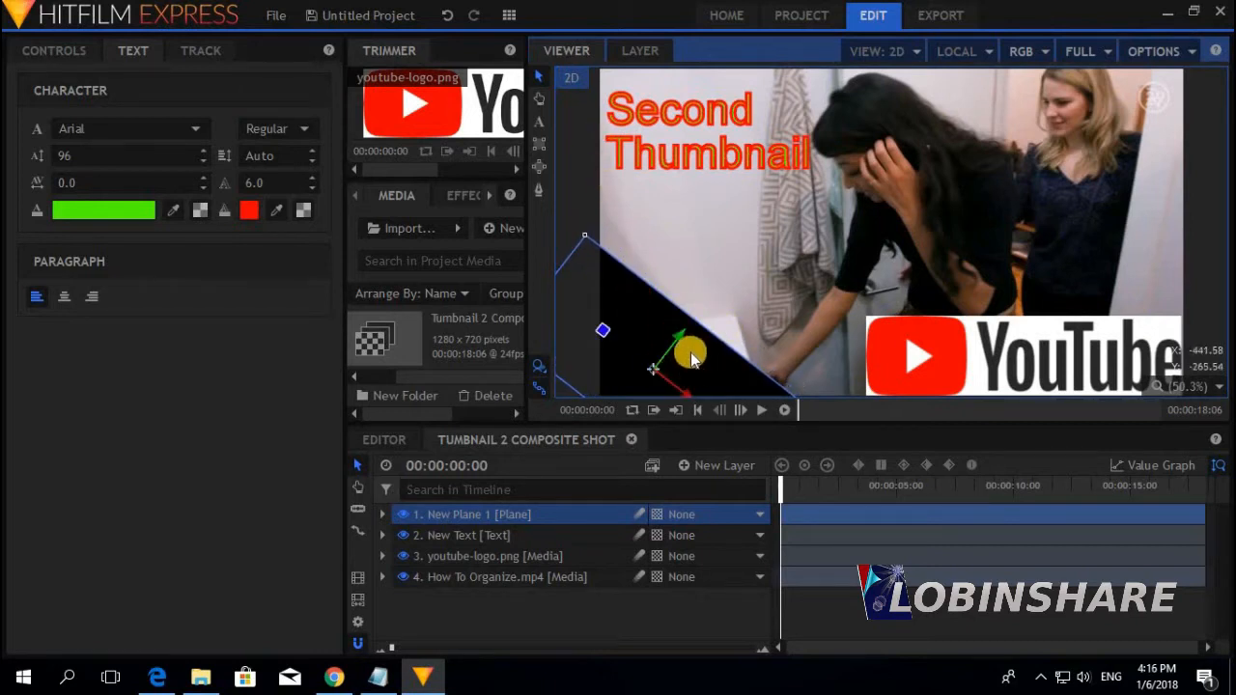
{"action": "left_click", "coordinate": [382, 514]}
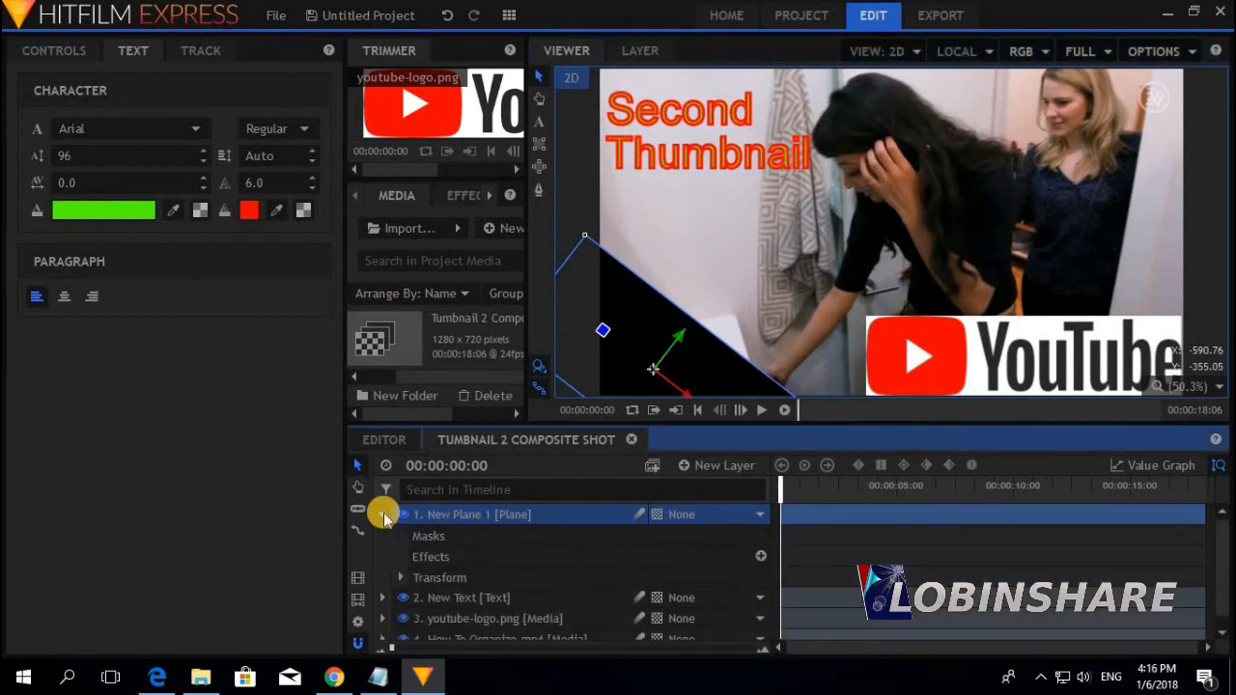
Keyframe the plane's opacity at 40% and stretch it from the title to the frame's bottom
{"action": "left_click", "coordinate": [400, 578]}
{"action": "left_click_drag", "start_coordinate": [1221, 512], "coordinate": [1224, 552]}
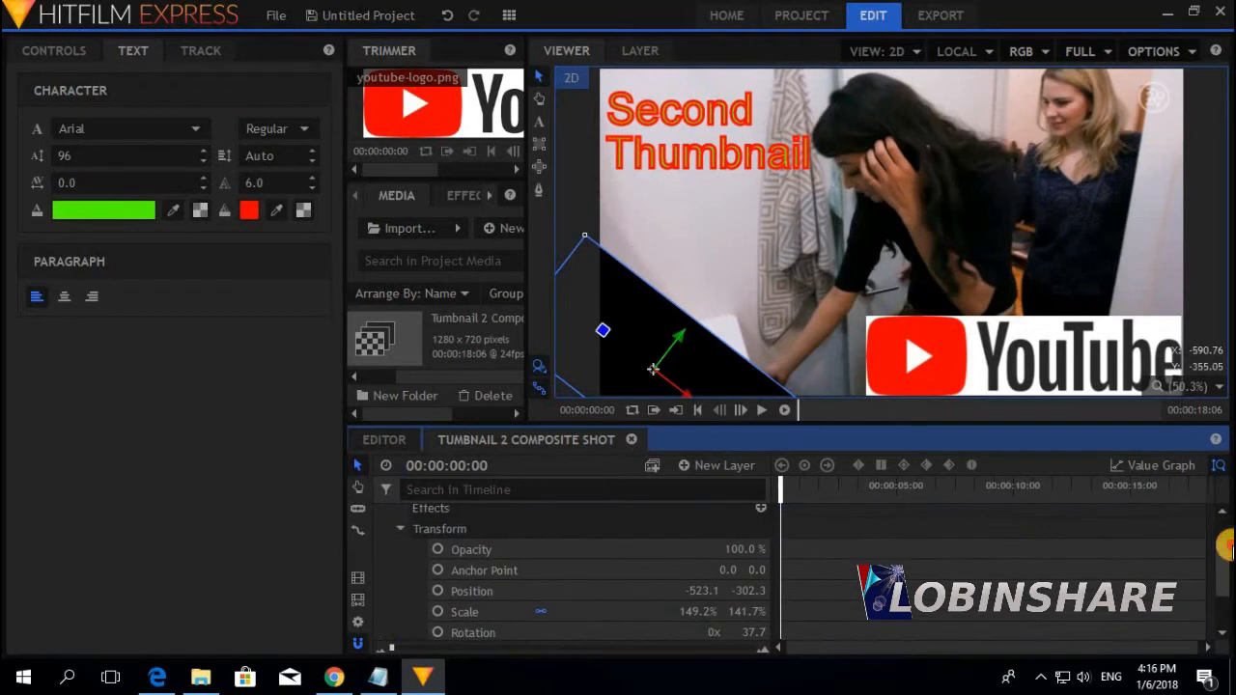
{"action": "left_click", "coordinate": [439, 549]}
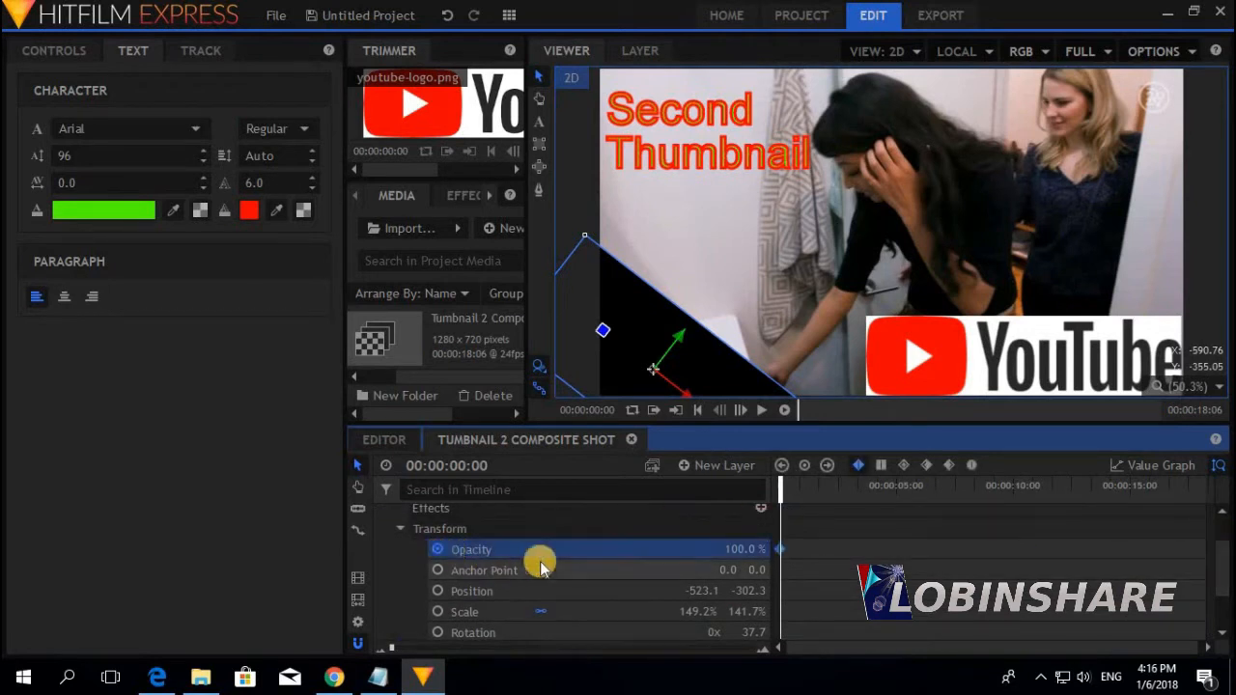
{"action": "left_click", "coordinate": [730, 549]}
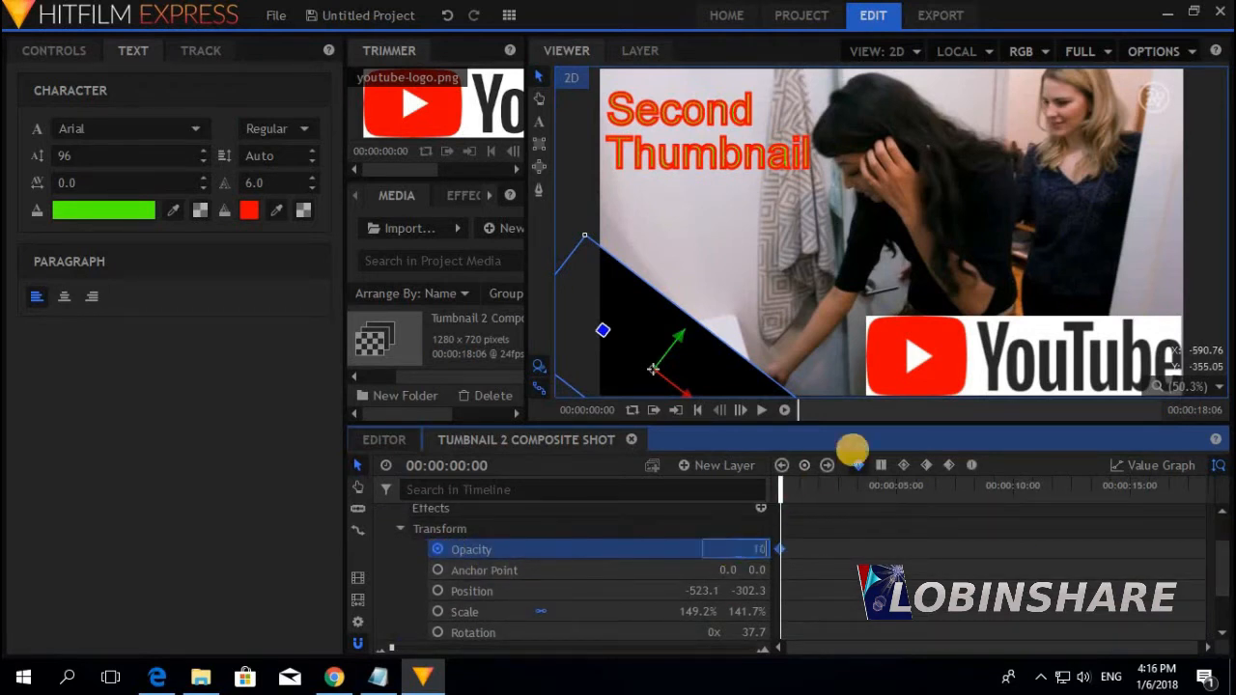
{"action": "type", "text": "10"}
{"action": "key", "text": "Return"}
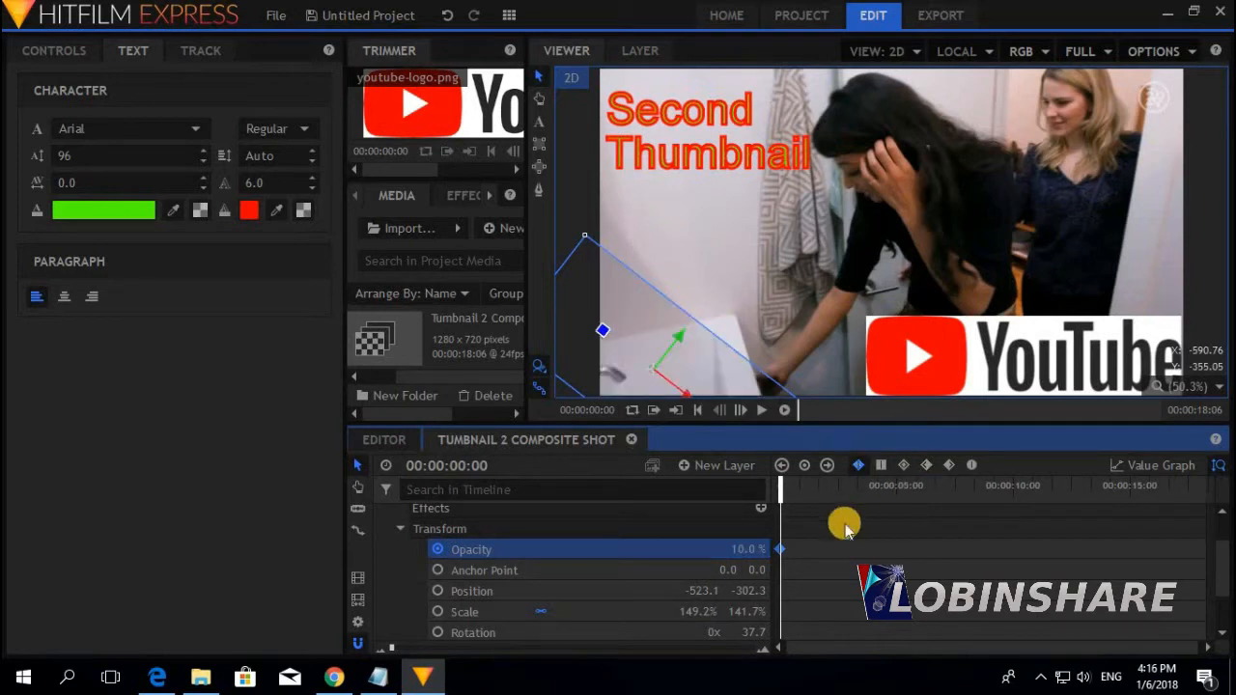
{"action": "left_click", "coordinate": [733, 549]}
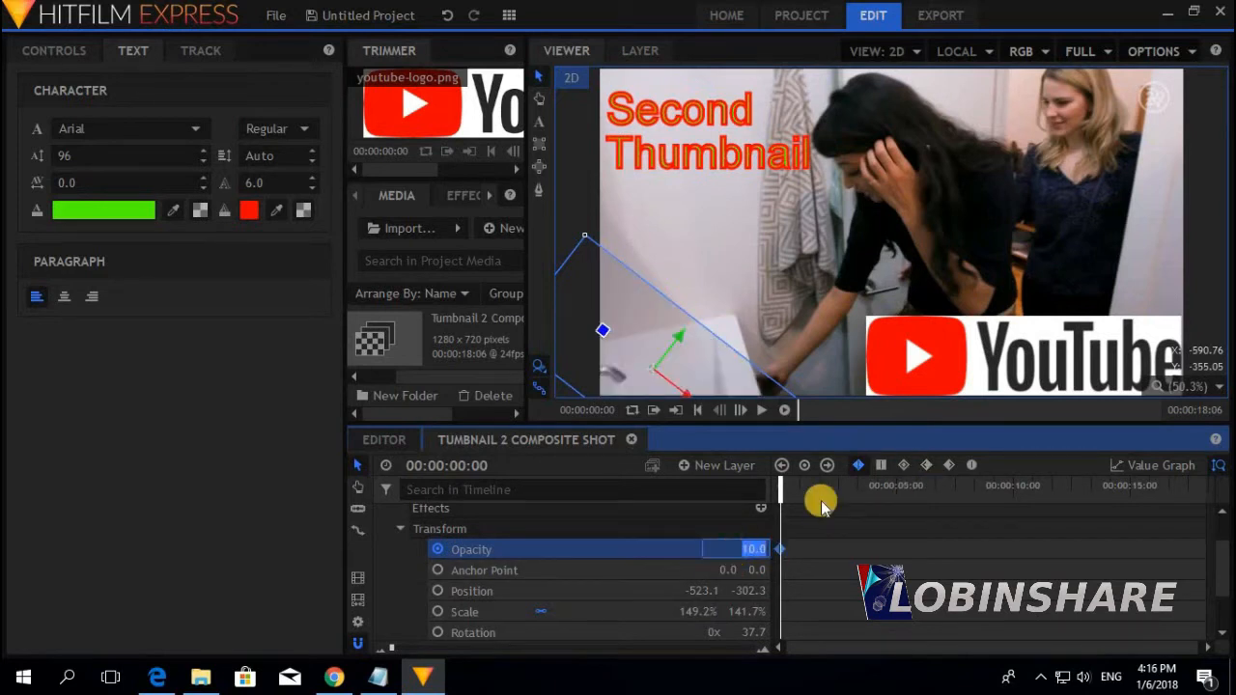
{"action": "type", "text": "30"}
{"action": "key", "text": "Return"}
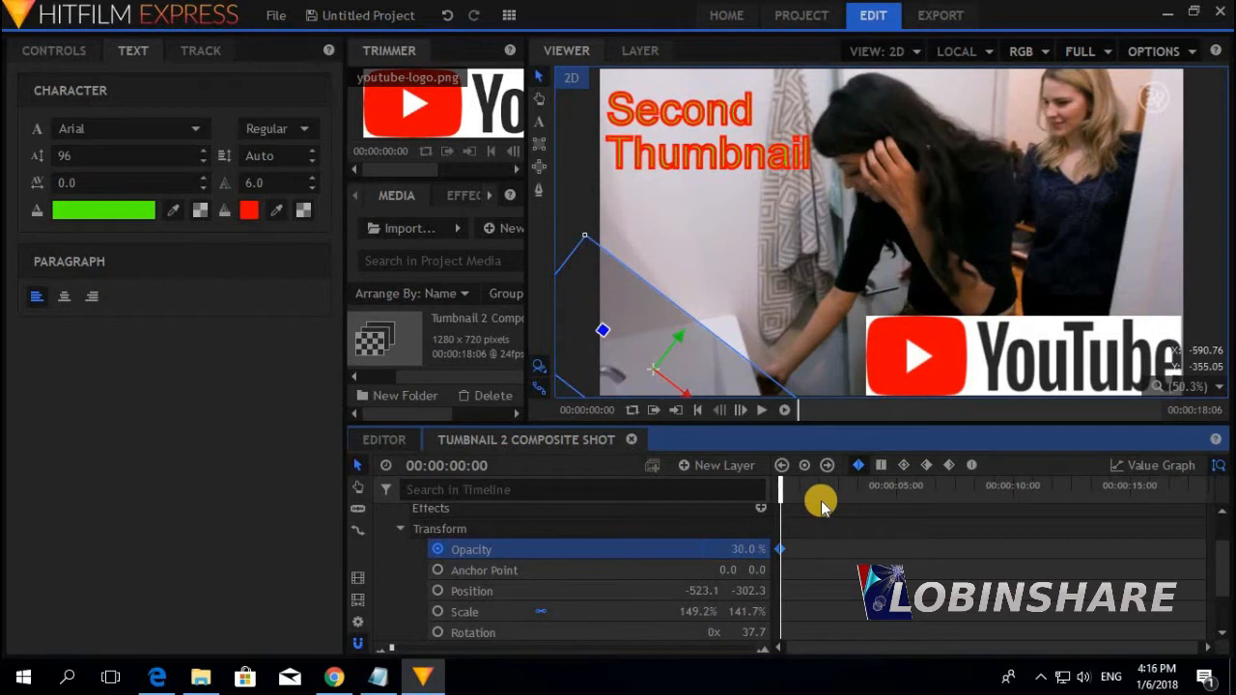
{"action": "left_click", "coordinate": [739, 547]}
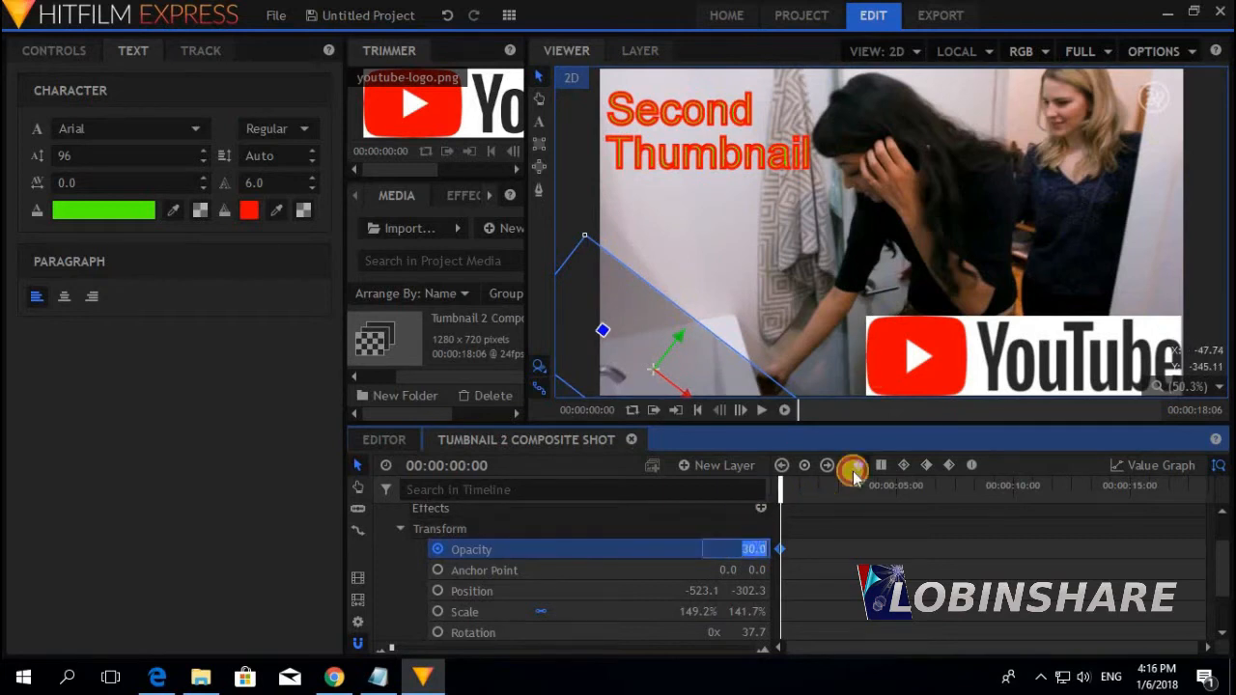
{"action": "key", "text": "Return"}
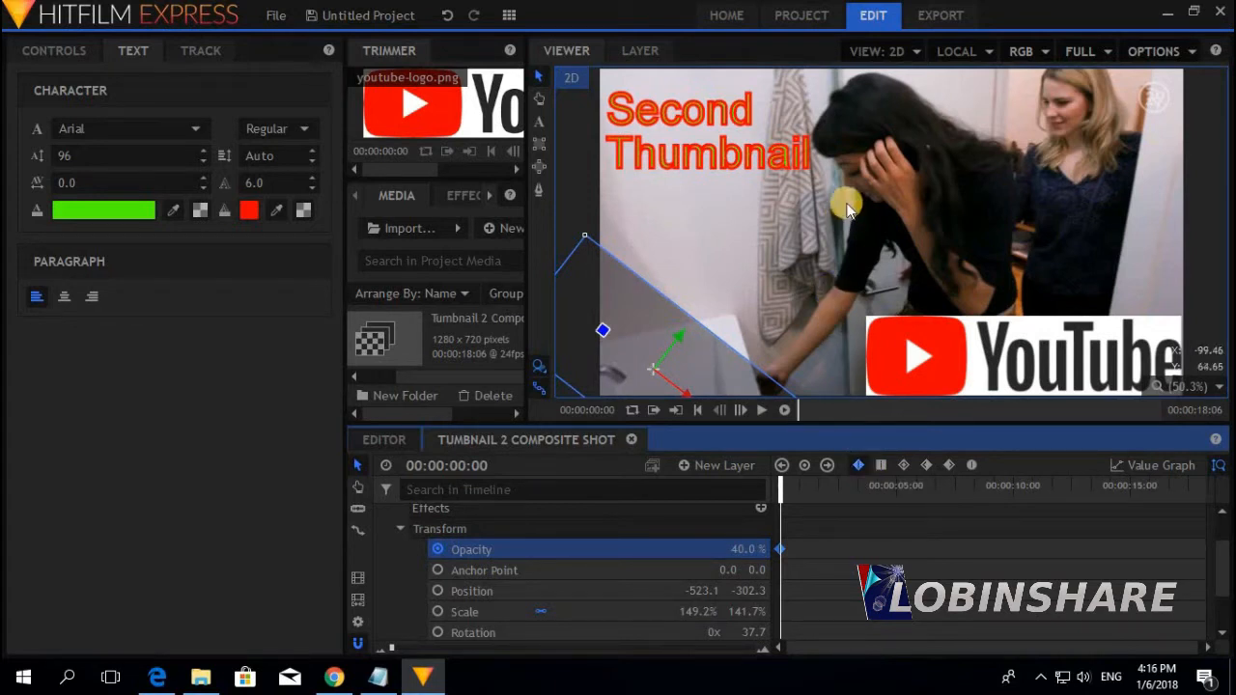
{"action": "left_click_drag", "start_coordinate": [586, 239], "coordinate": [583, 67]}
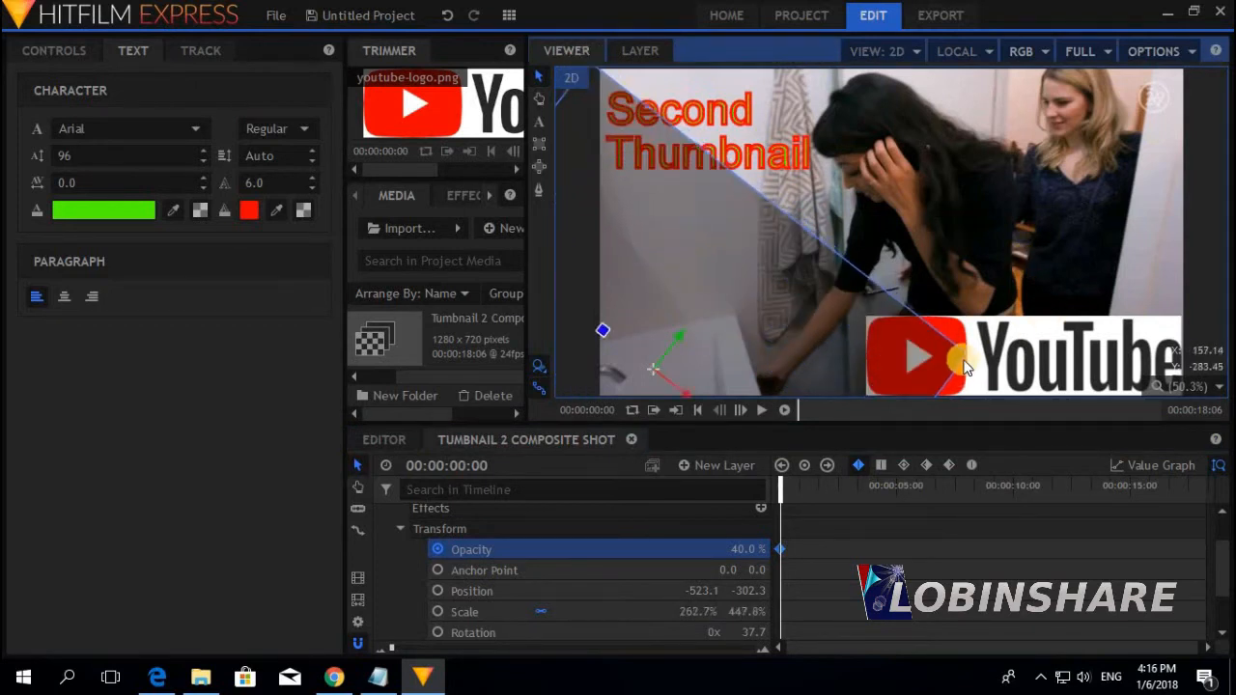
{"action": "left_click_drag", "start_coordinate": [969, 363], "coordinate": [1034, 416]}
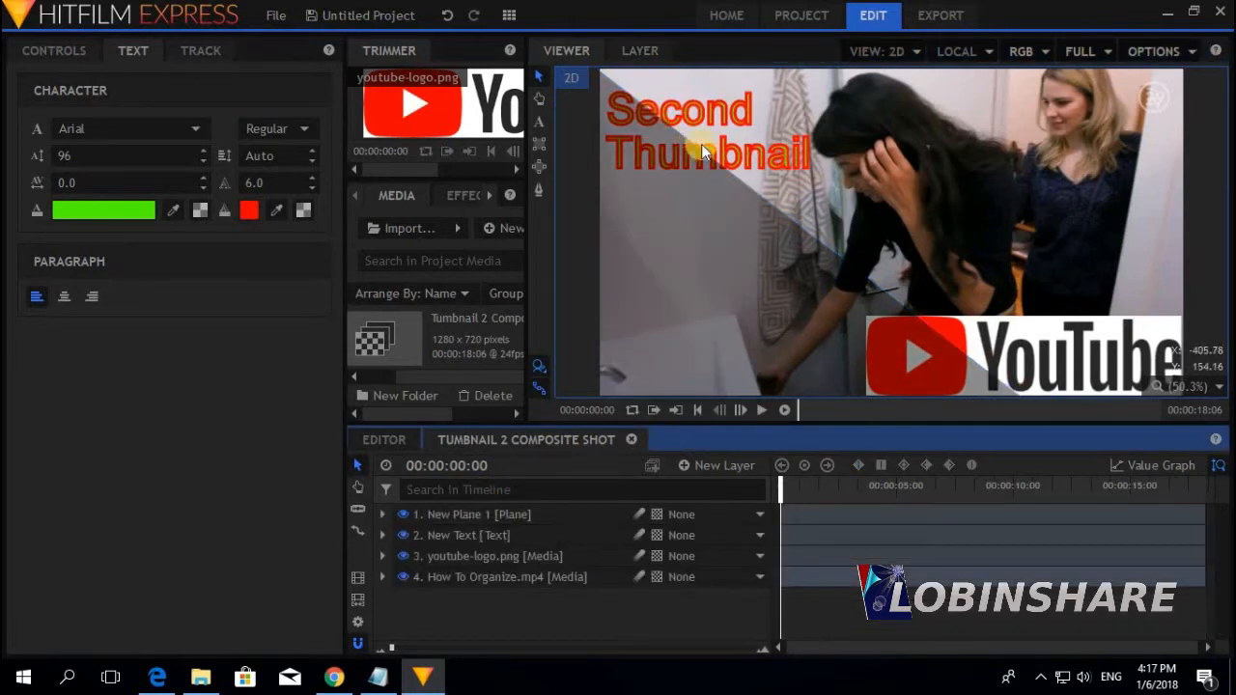
Move New Plane 1 below the title text and YouTube logo layers
{"action": "left_click", "coordinate": [468, 515]}
{"action": "left_click_drag", "start_coordinate": [468, 514], "coordinate": [465, 564]}
{"action": "left_click", "coordinate": [644, 375]}
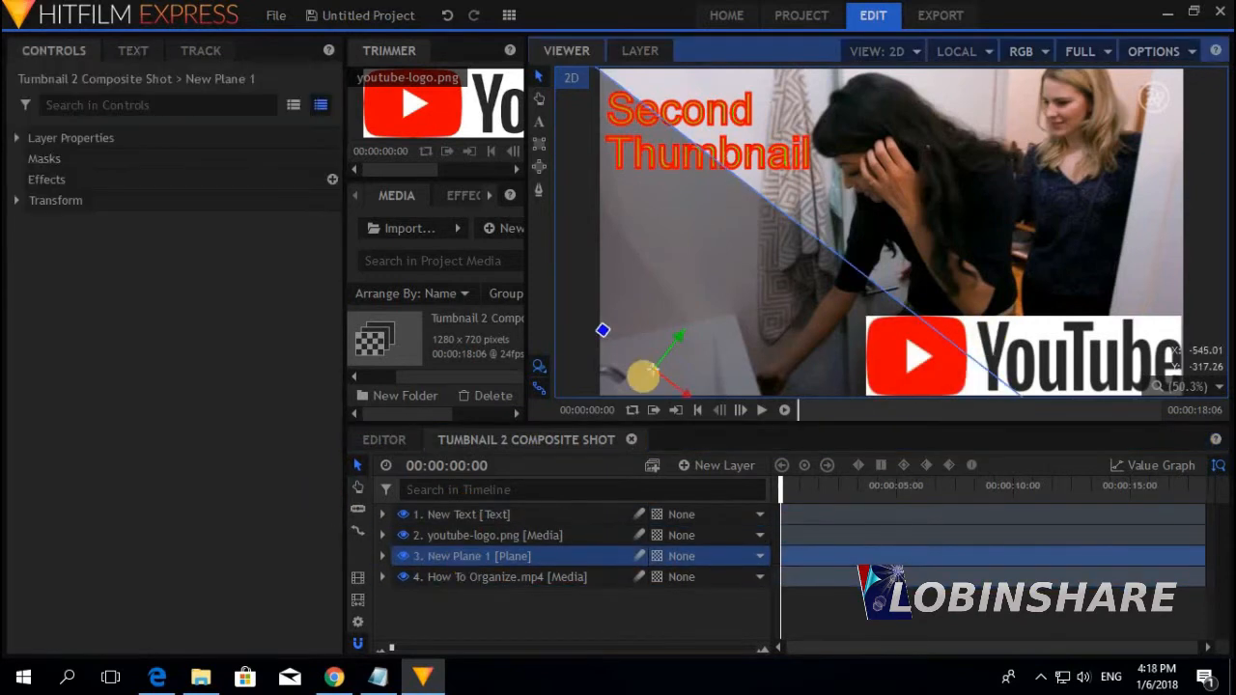
{"action": "left_click", "coordinate": [751, 316]}
{"action": "left_click", "coordinate": [848, 343]}
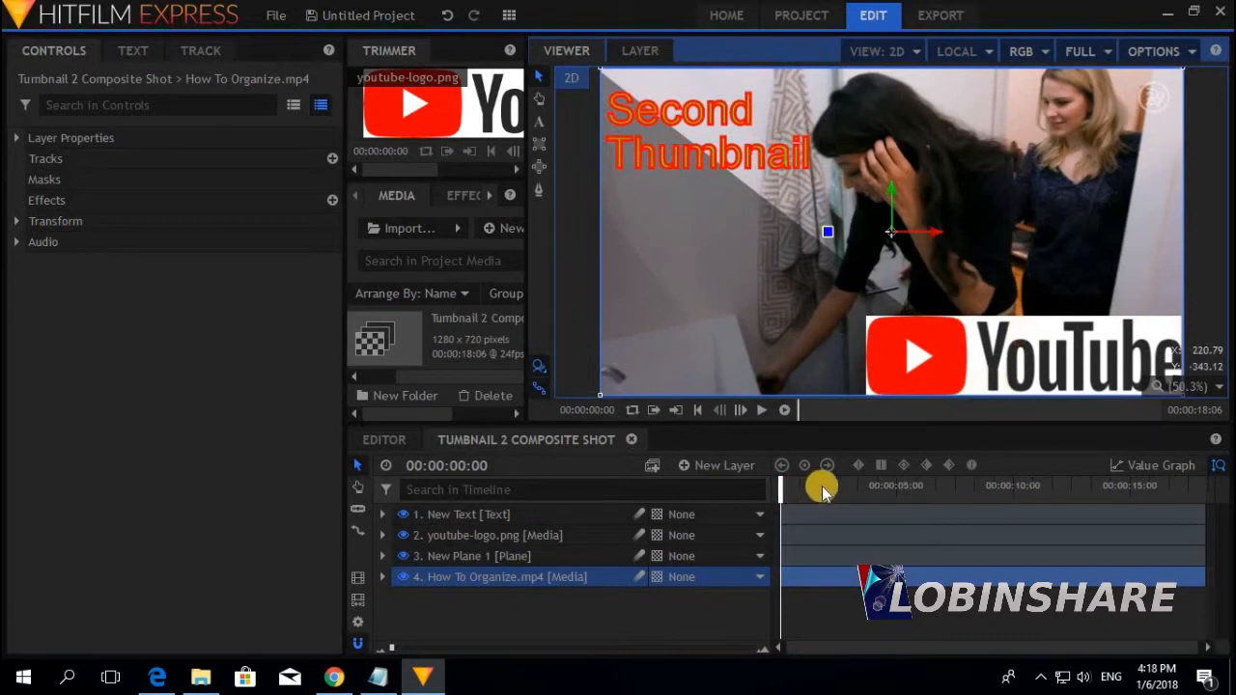
Play from about 15:22 and pause on the 16:21 frame of the two women
{"action": "left_click", "coordinate": [1150, 488]}
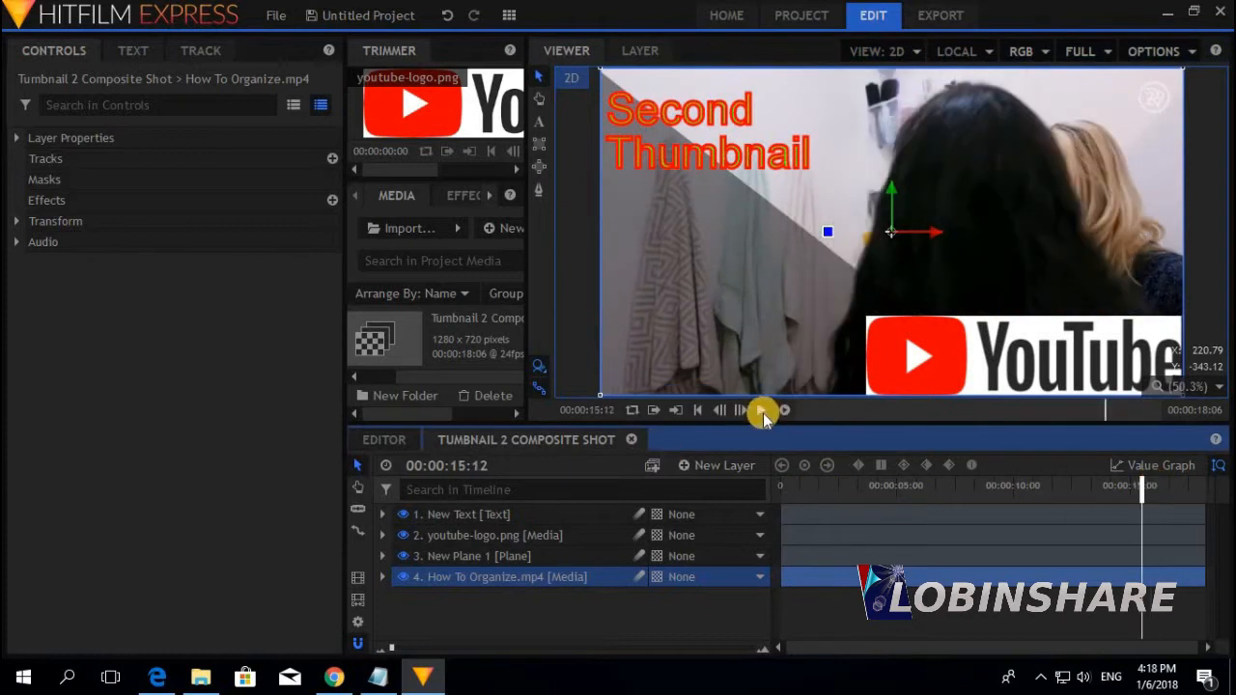
{"action": "left_click", "coordinate": [761, 411]}
{"action": "left_click", "coordinate": [762, 410]}
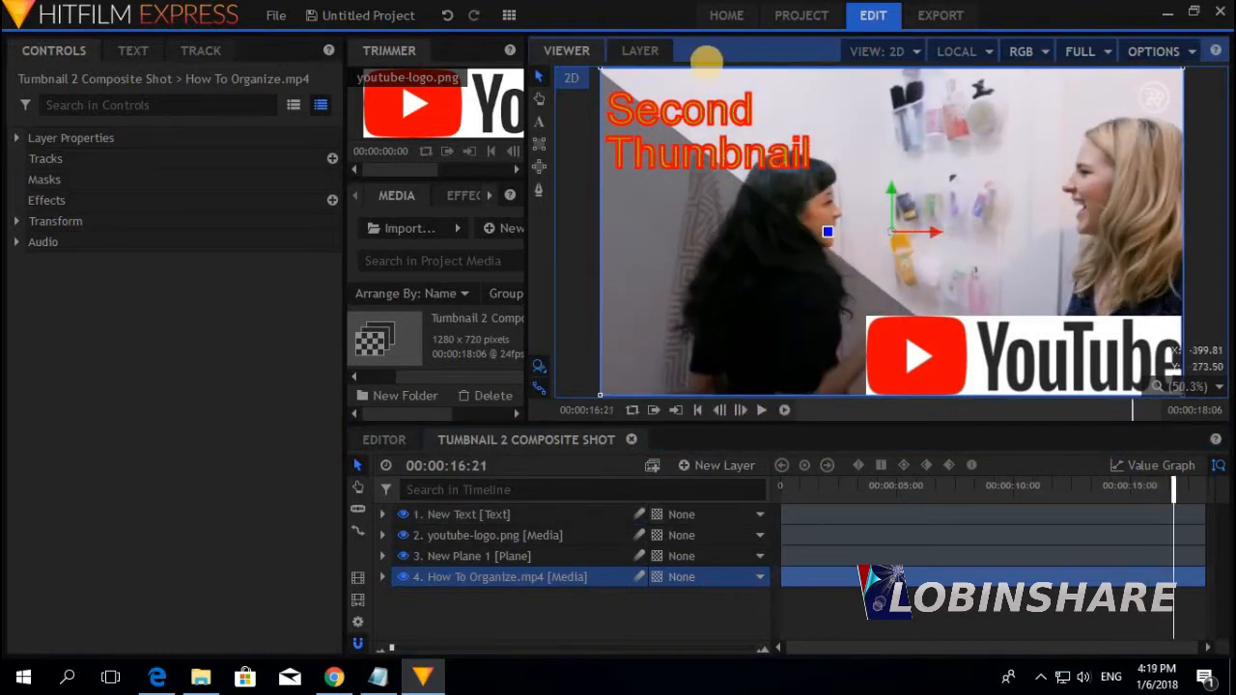
Widen the Second Thumbnail text box to fit one line and raise its font size to 114
{"action": "left_click", "coordinate": [676, 117]}
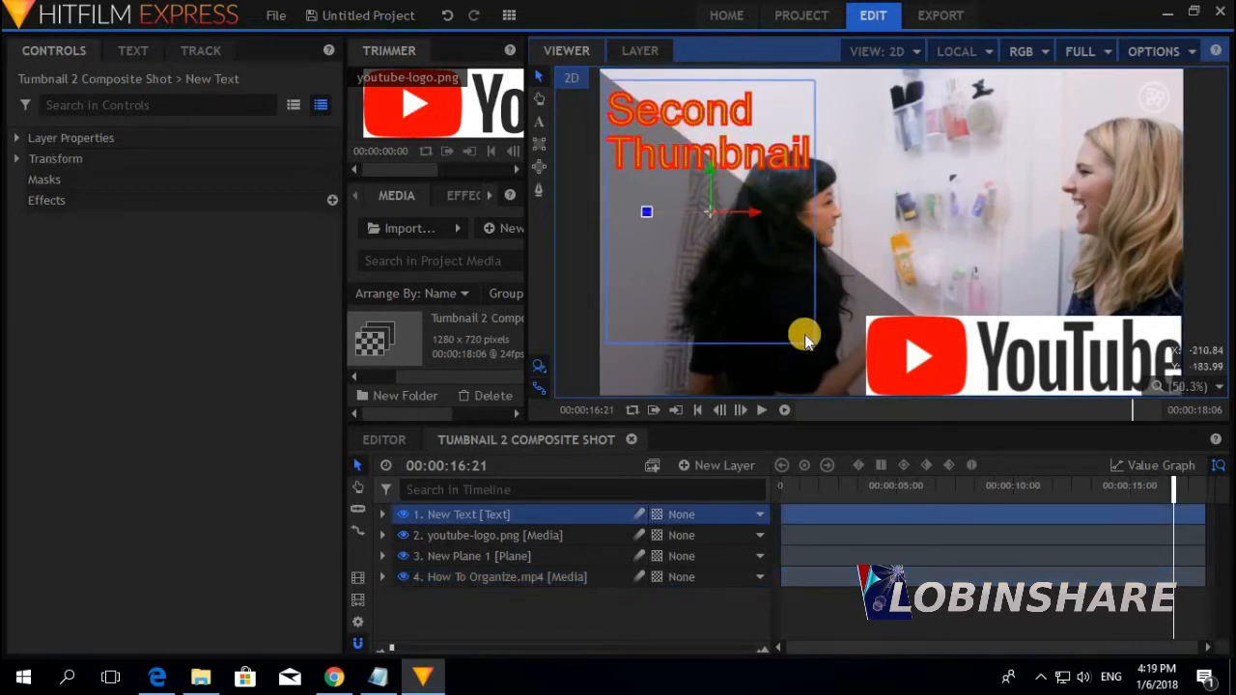
{"action": "left_click", "coordinate": [539, 123]}
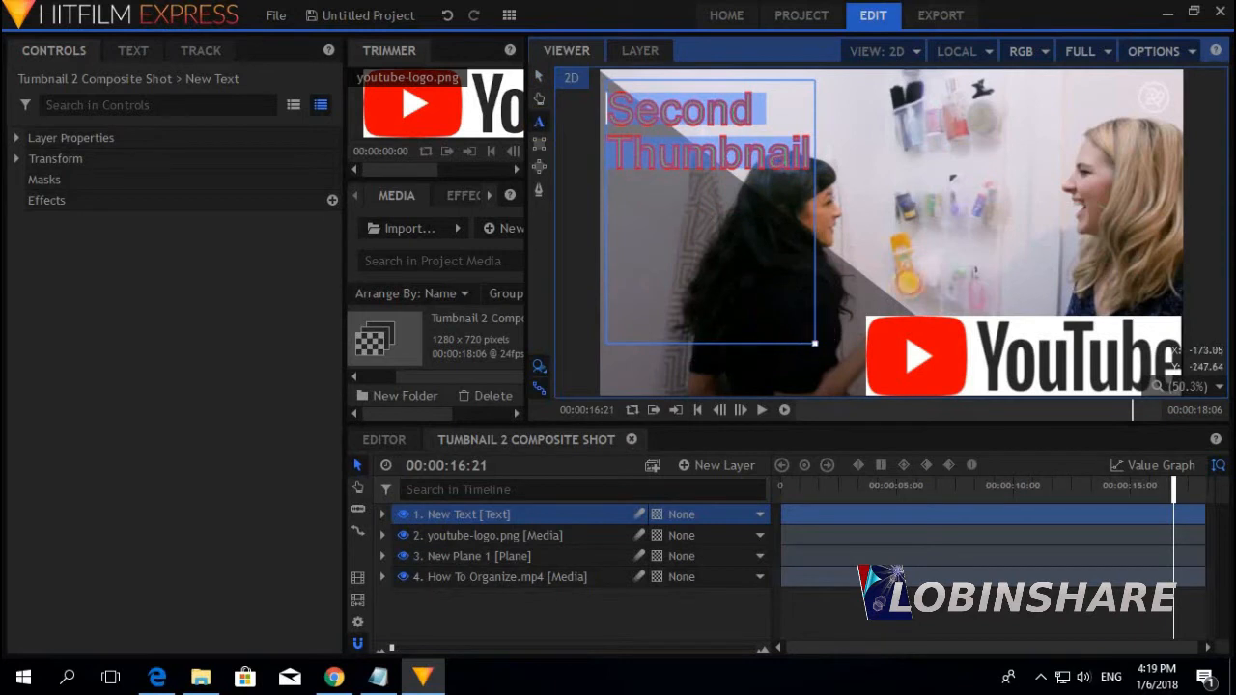
{"action": "left_click_drag", "start_coordinate": [1035, 172], "coordinate": [1060, 188]}
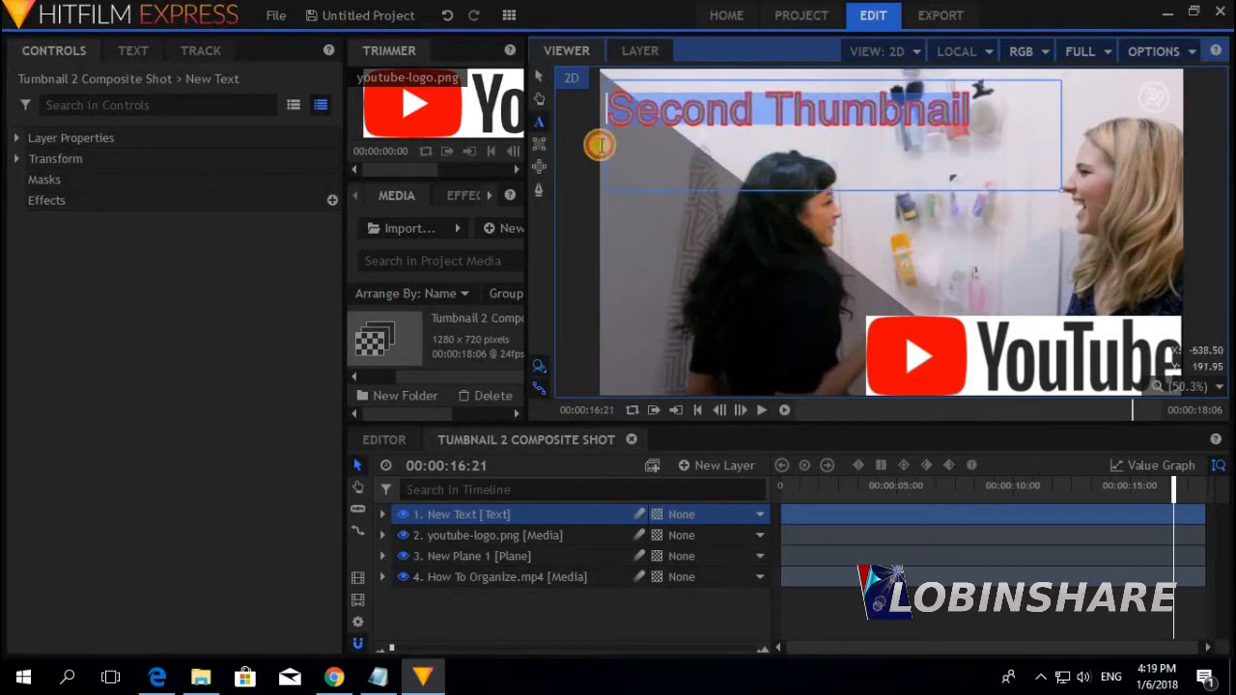
{"action": "left_click", "coordinate": [133, 50]}
{"action": "left_click", "coordinate": [140, 155]}
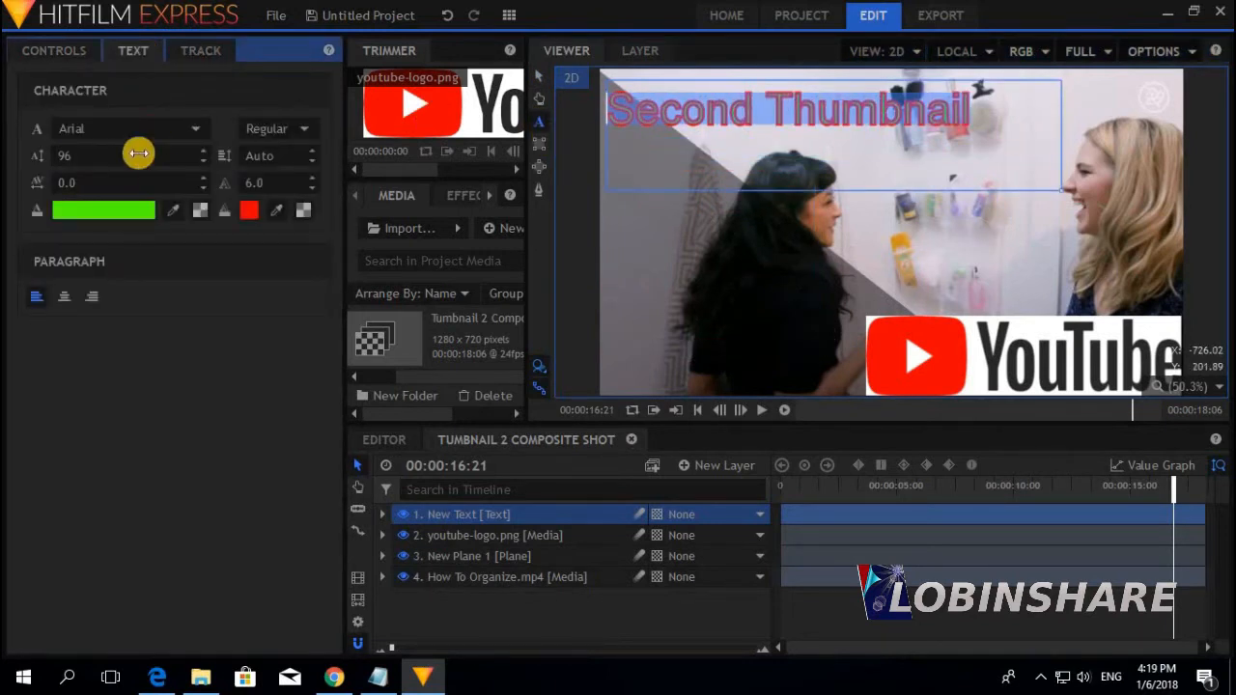
{"action": "left_click_drag", "start_coordinate": [140, 155], "coordinate": [152, 154]}
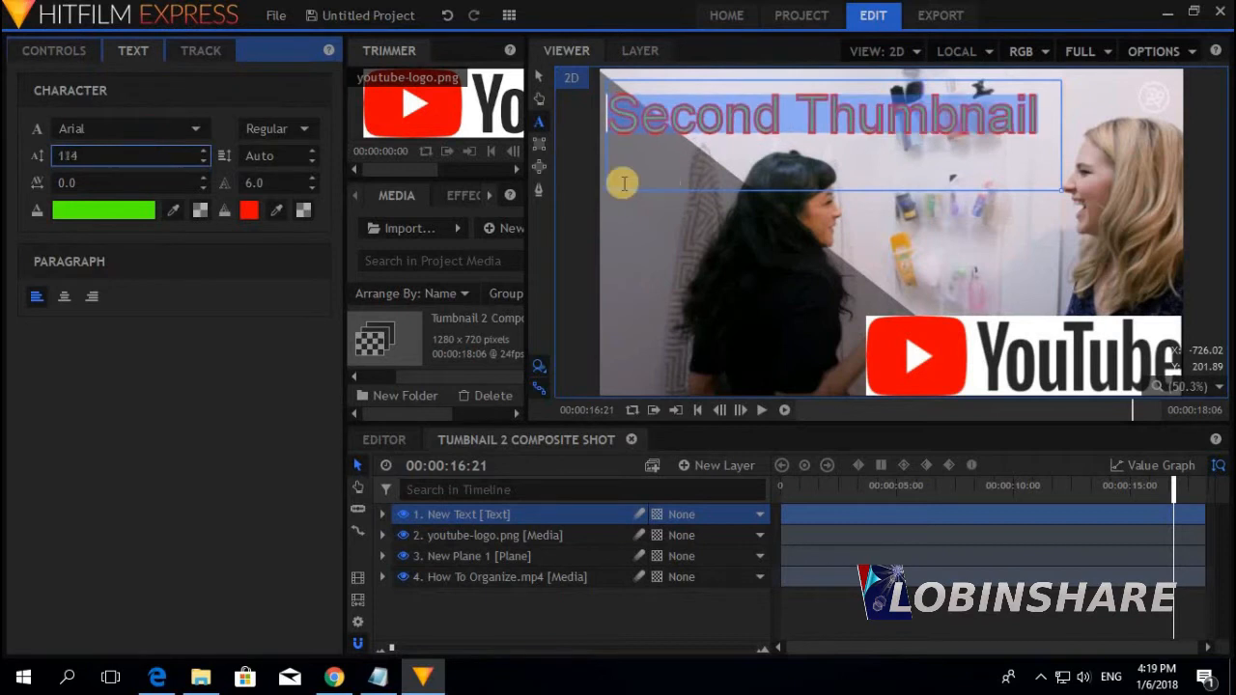
{"action": "left_click", "coordinate": [734, 168]}
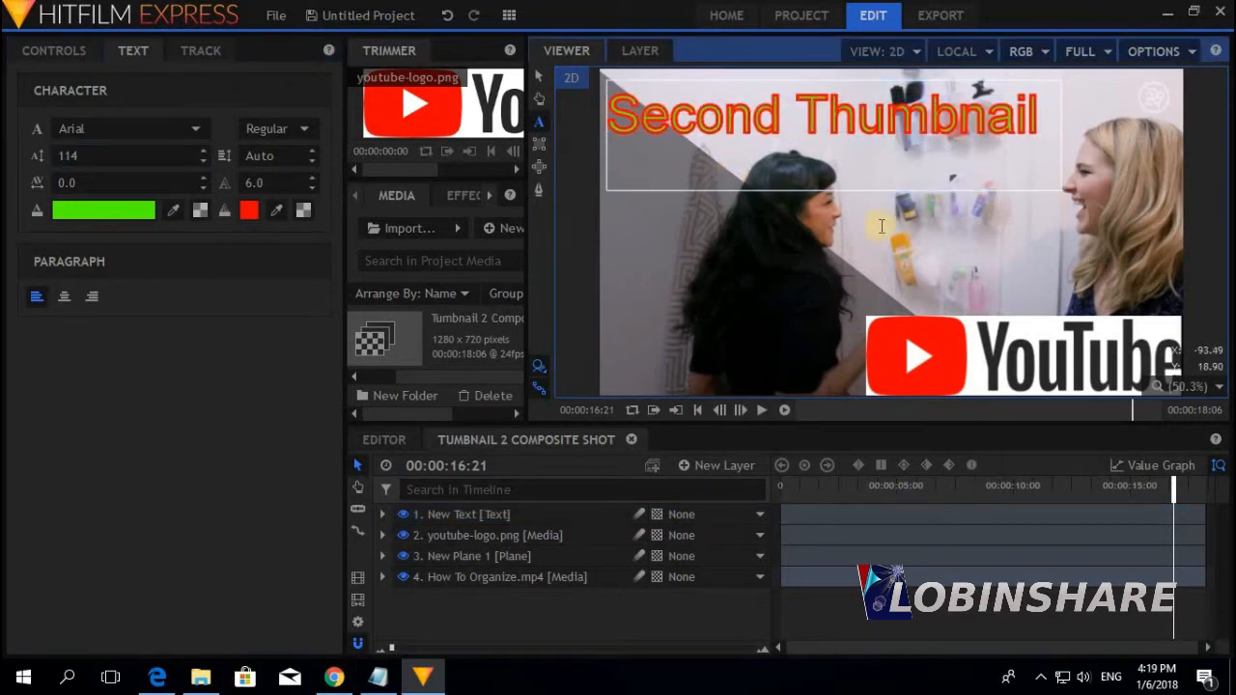
Export the current frame to the Desktop as the PNG 'Thumbnail 2'
{"action": "left_click", "coordinate": [1157, 50]}
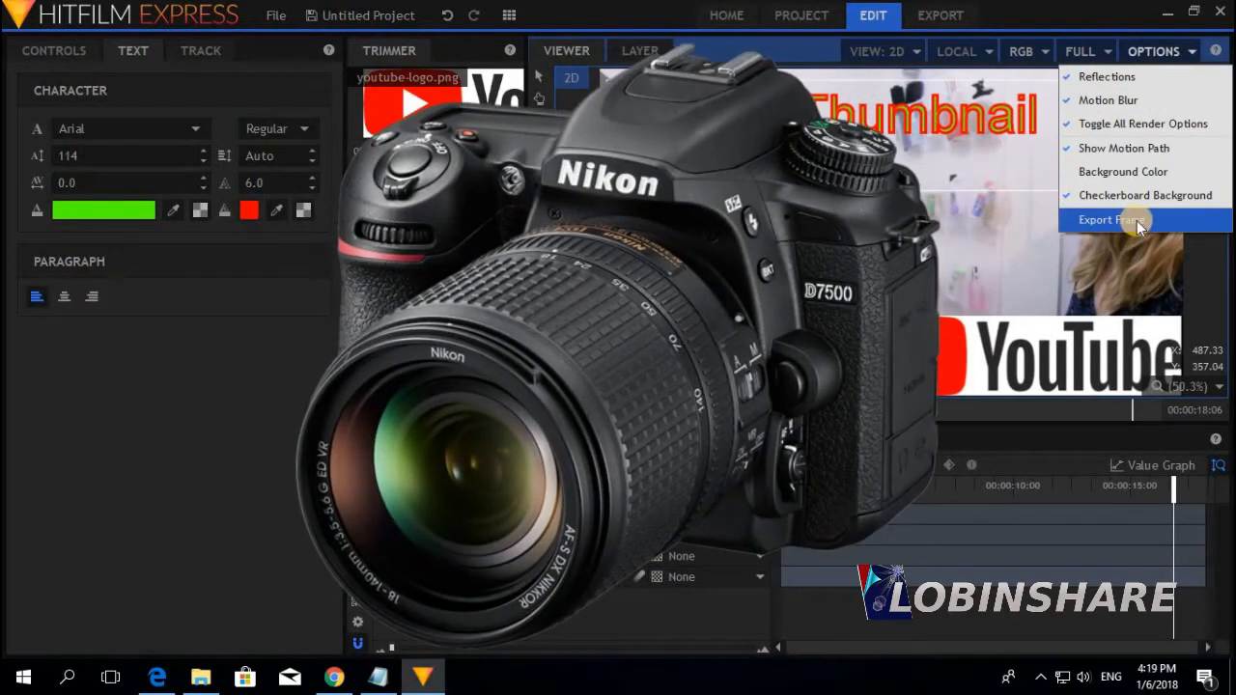
{"action": "left_click", "coordinate": [1137, 220]}
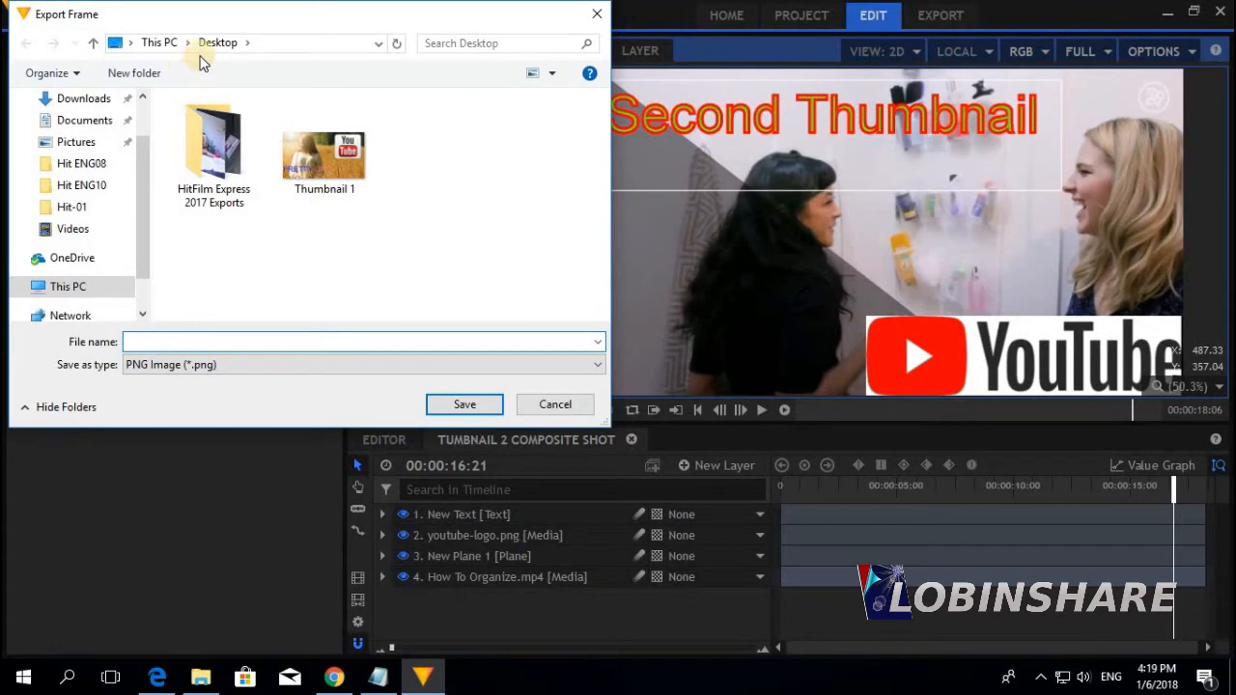
{"action": "type", "text": "Thumbnail"}
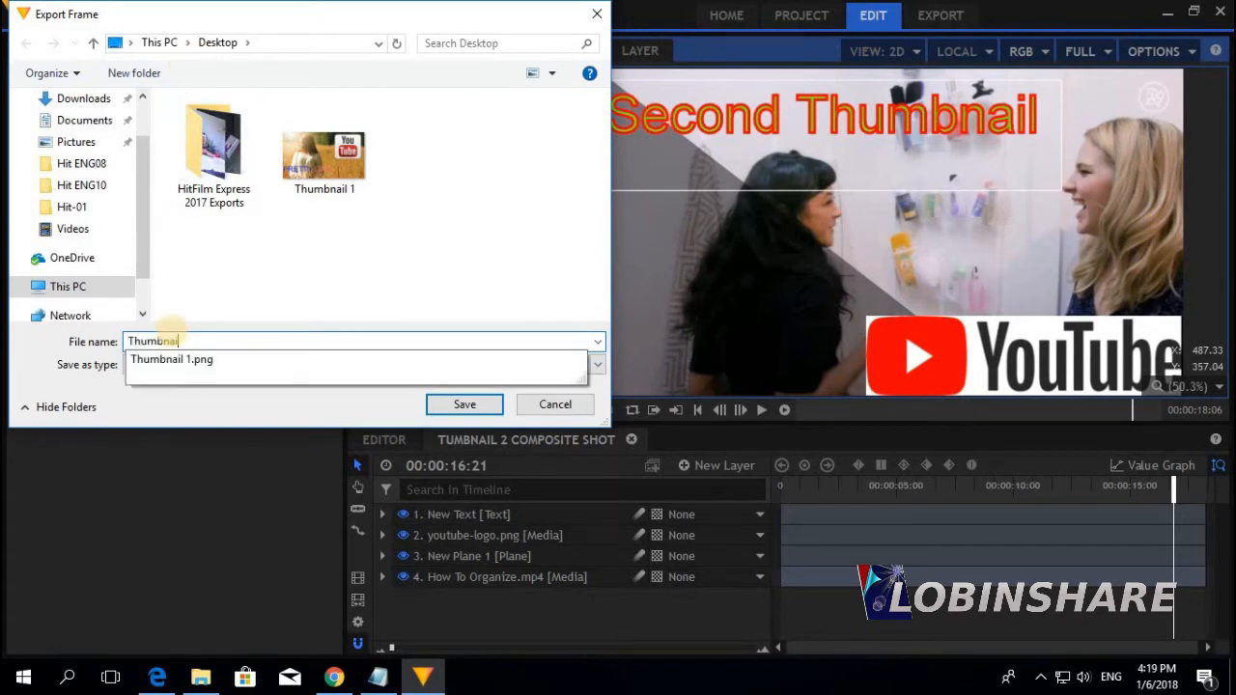
{"action": "type", "text": " 2"}
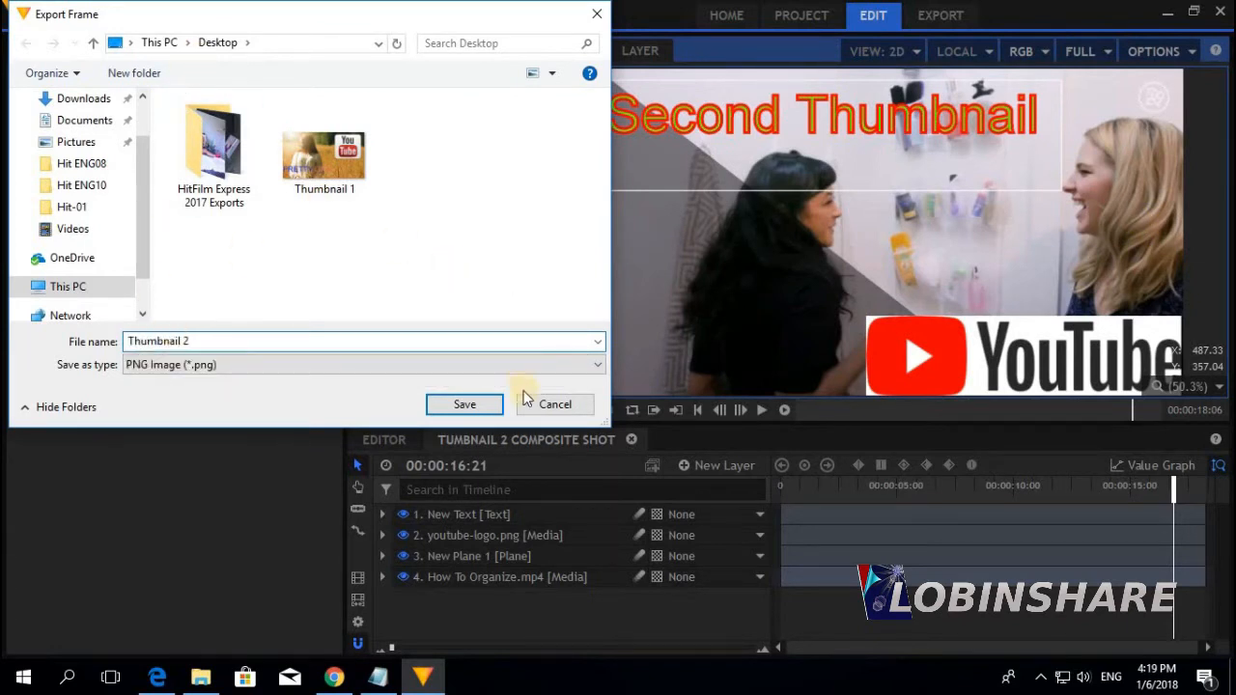
{"action": "left_click", "coordinate": [468, 406]}
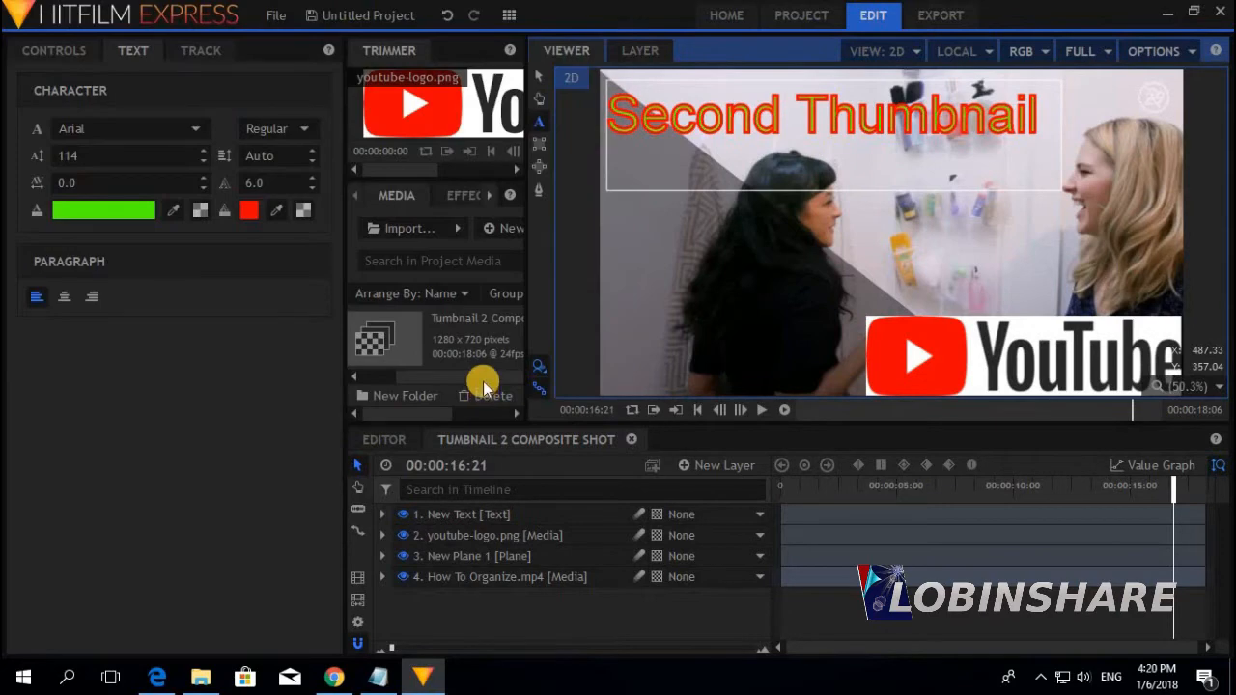
{"action": "left_click", "coordinate": [1231, 681]}
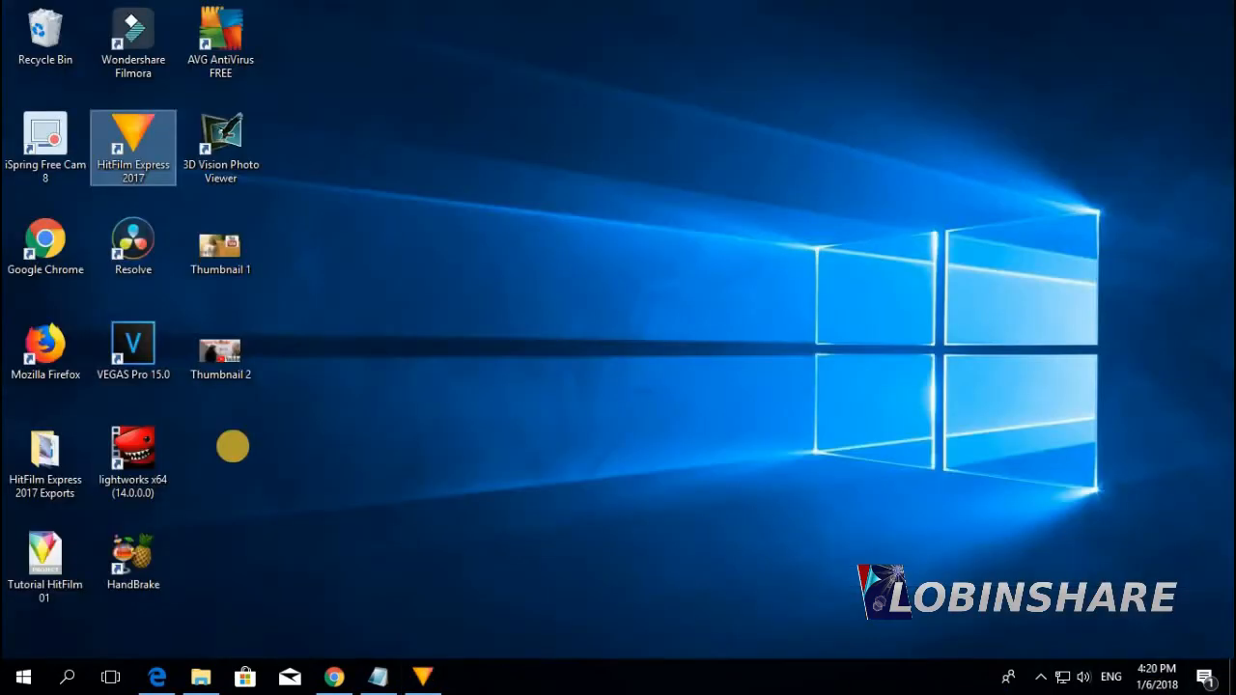
{"action": "double_click", "coordinate": [231, 356]}
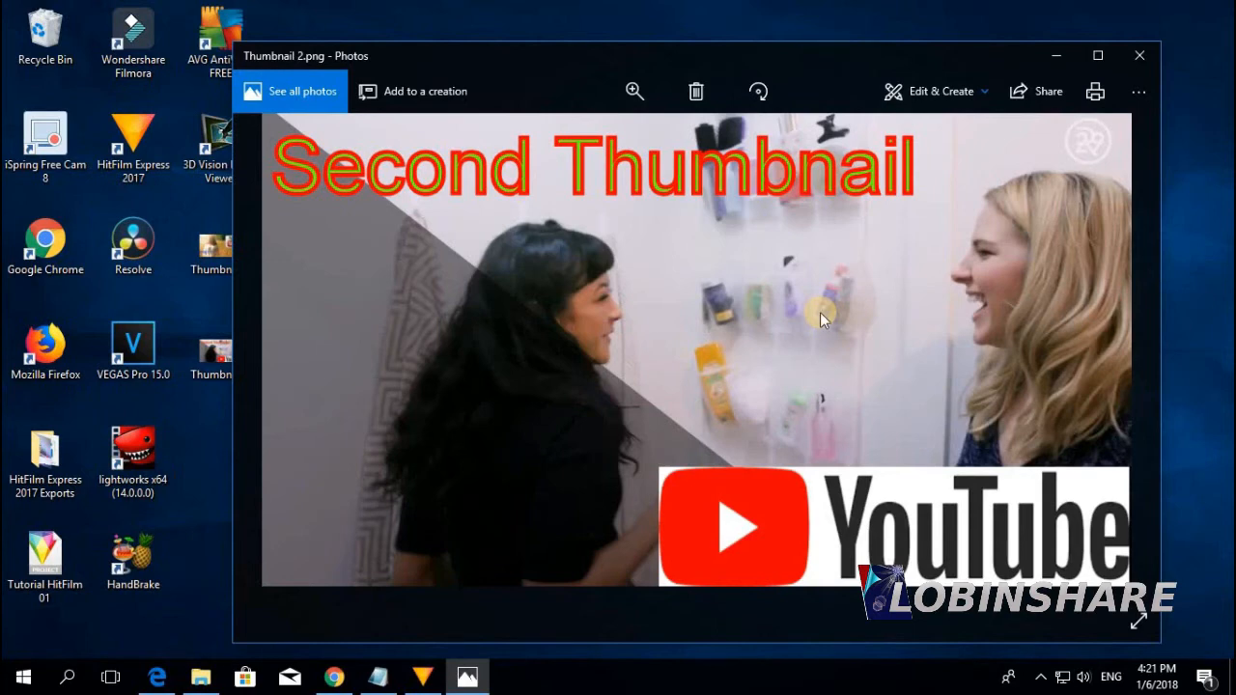
{"action": "left_click", "coordinate": [1139, 55]}
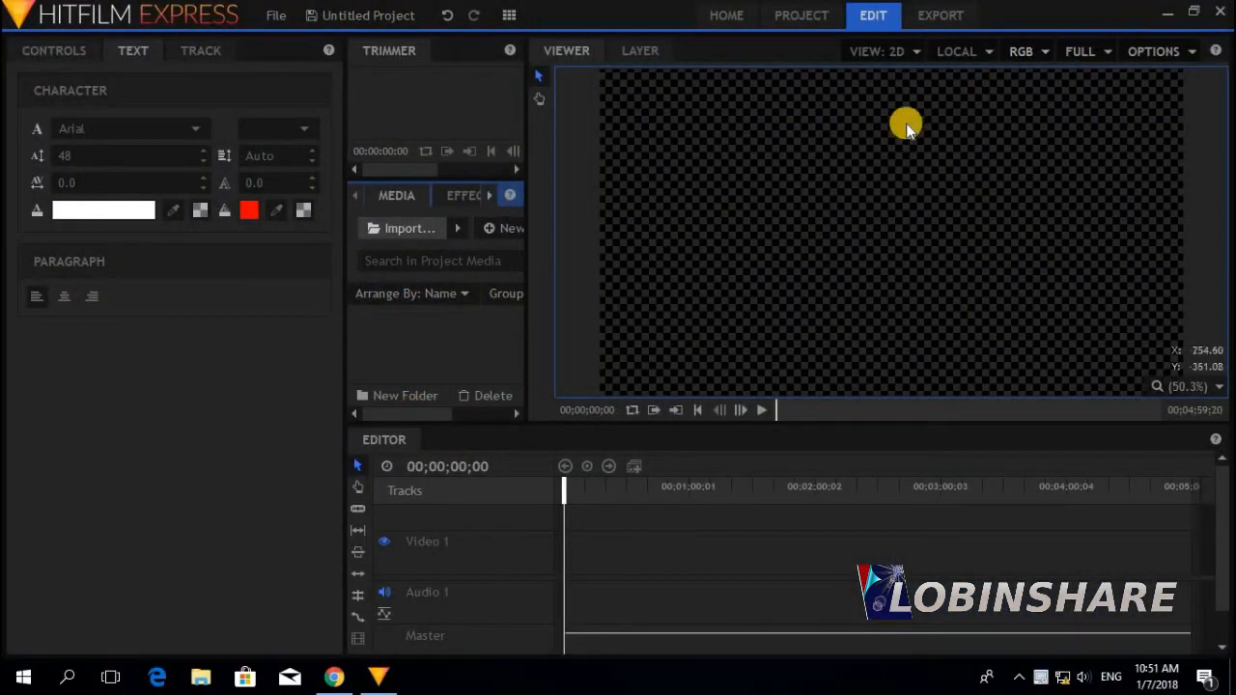
Import Background image 1.jpg from the Pictures folder
{"action": "left_click", "coordinate": [426, 230]}
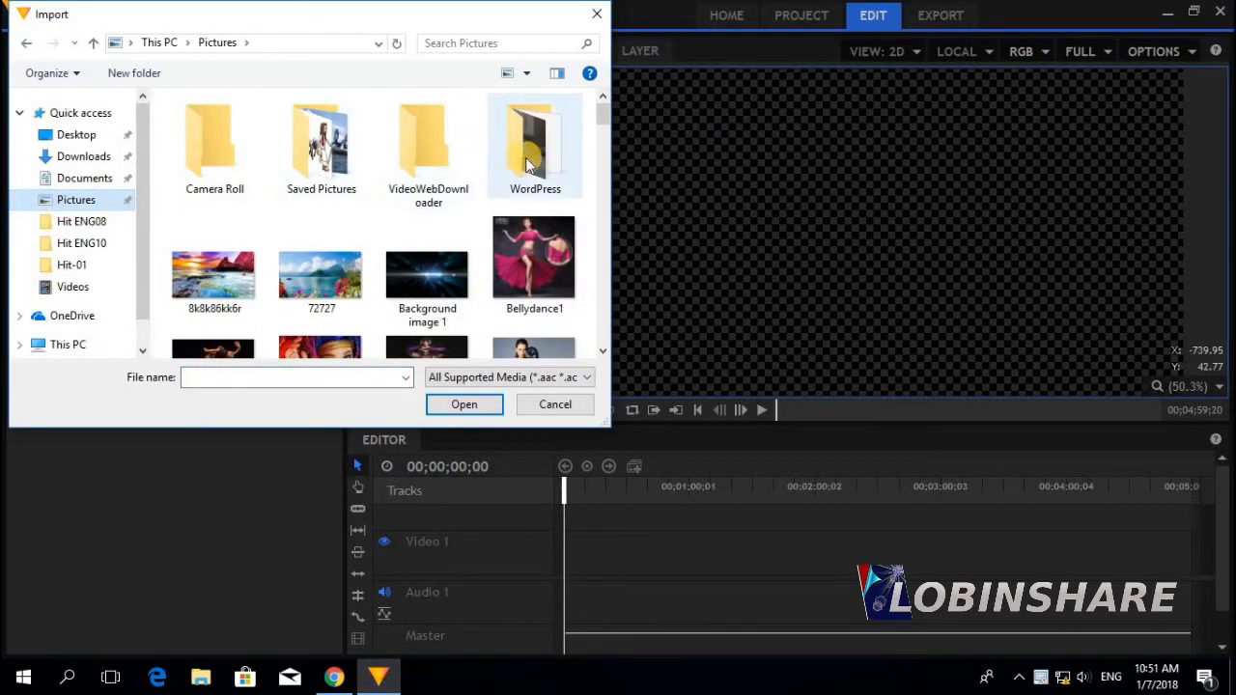
{"action": "left_click", "coordinate": [447, 270]}
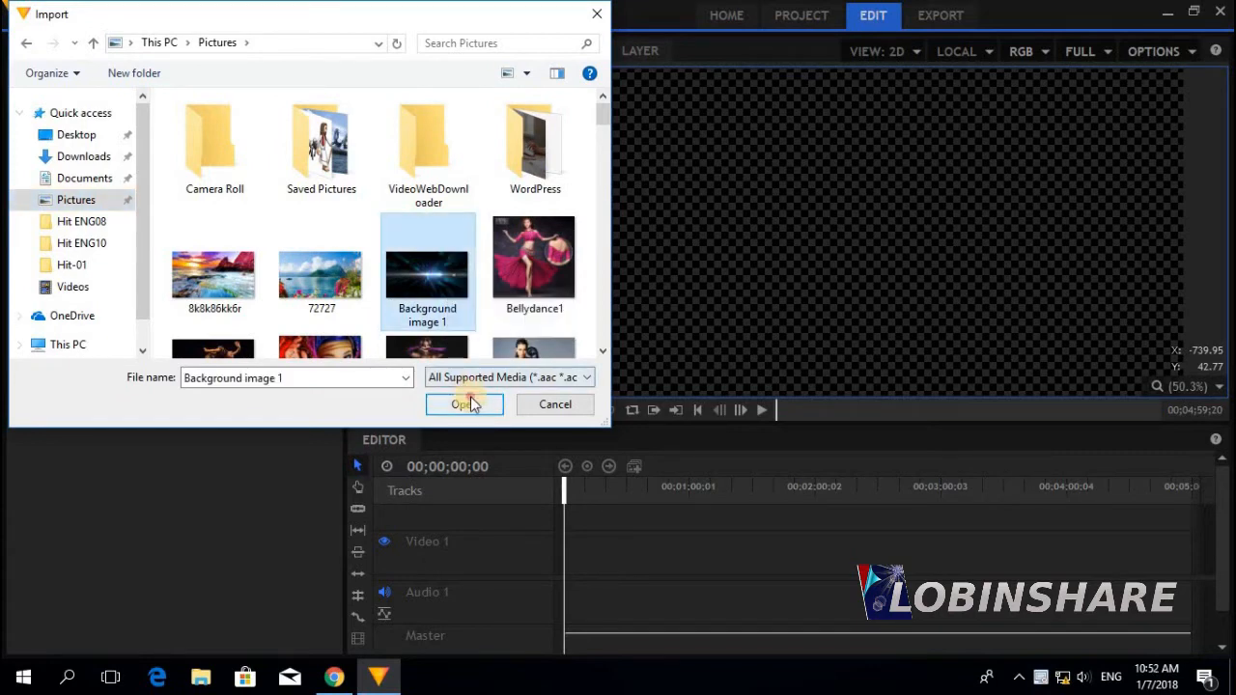
{"action": "left_click", "coordinate": [464, 404]}
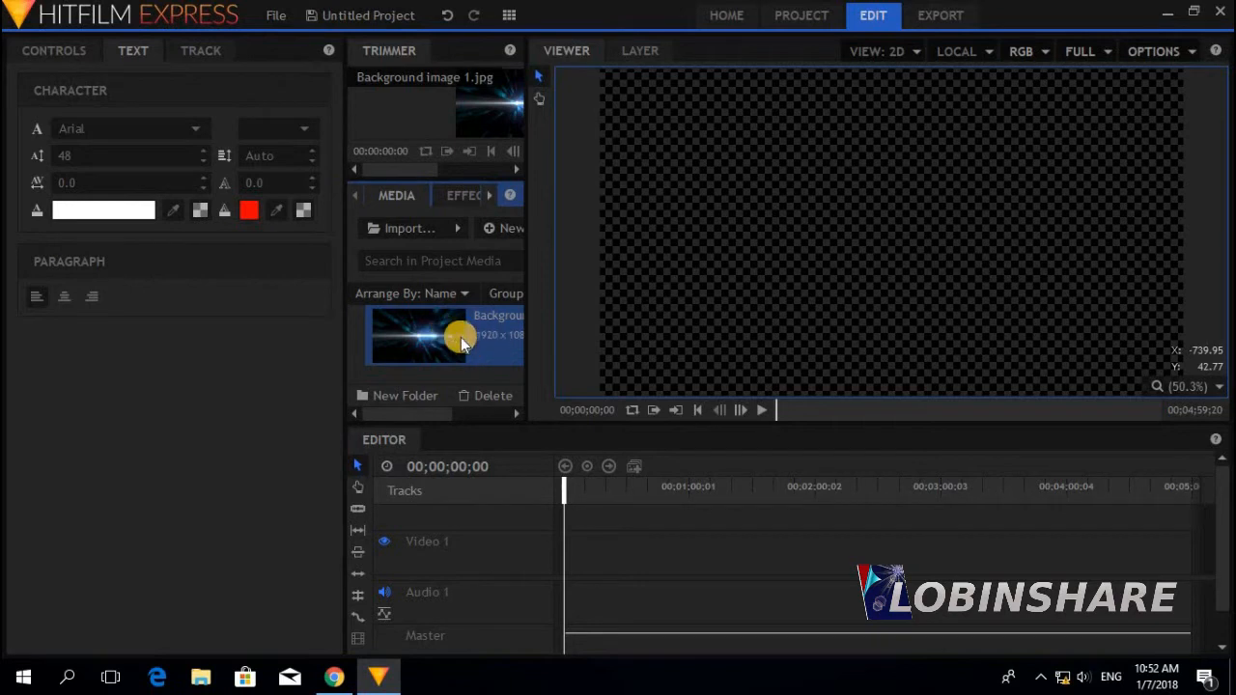
Place Background image 1.jpg on the Video 1 track and convert the clip into a composite shot
{"action": "left_click_drag", "start_coordinate": [466, 329], "coordinate": [570, 552]}
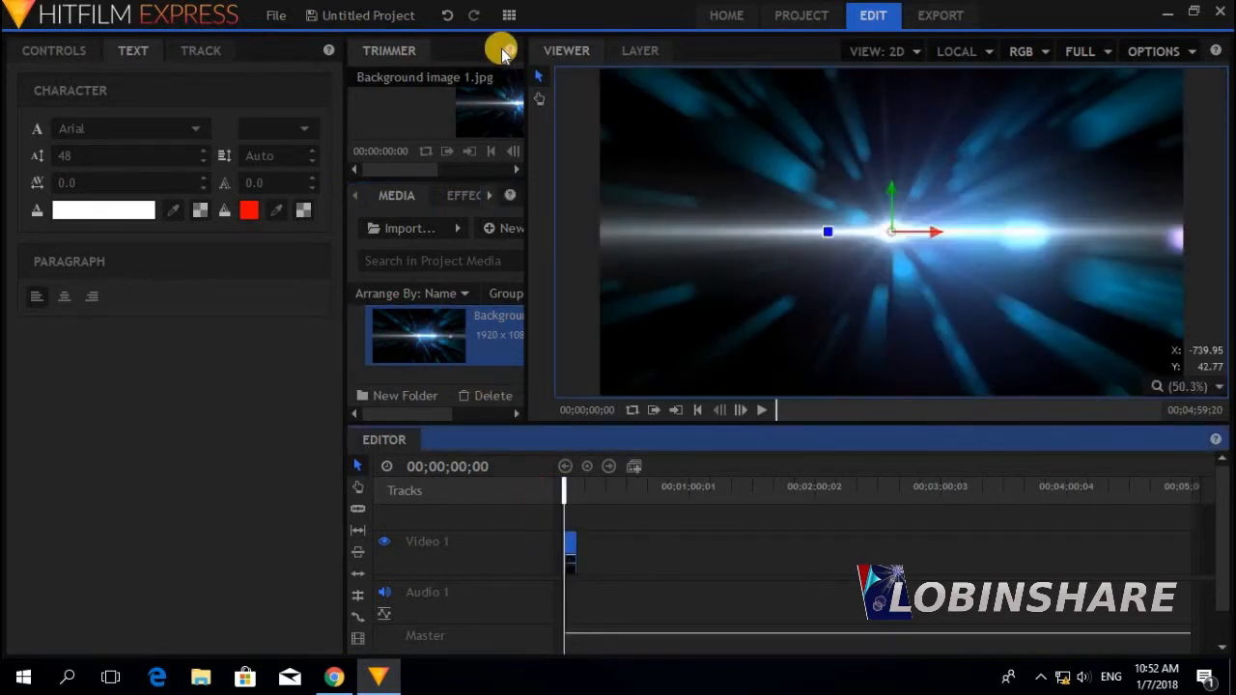
{"action": "right_click", "coordinate": [570, 548]}
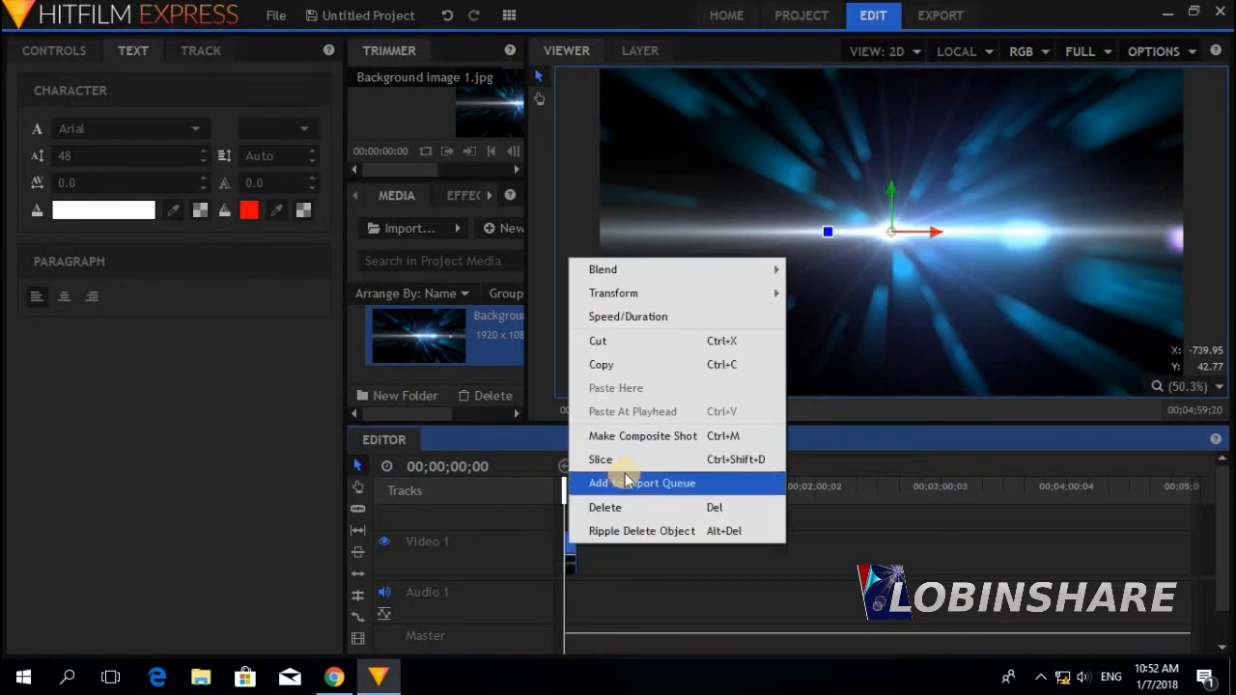
{"action": "left_click", "coordinate": [638, 435]}
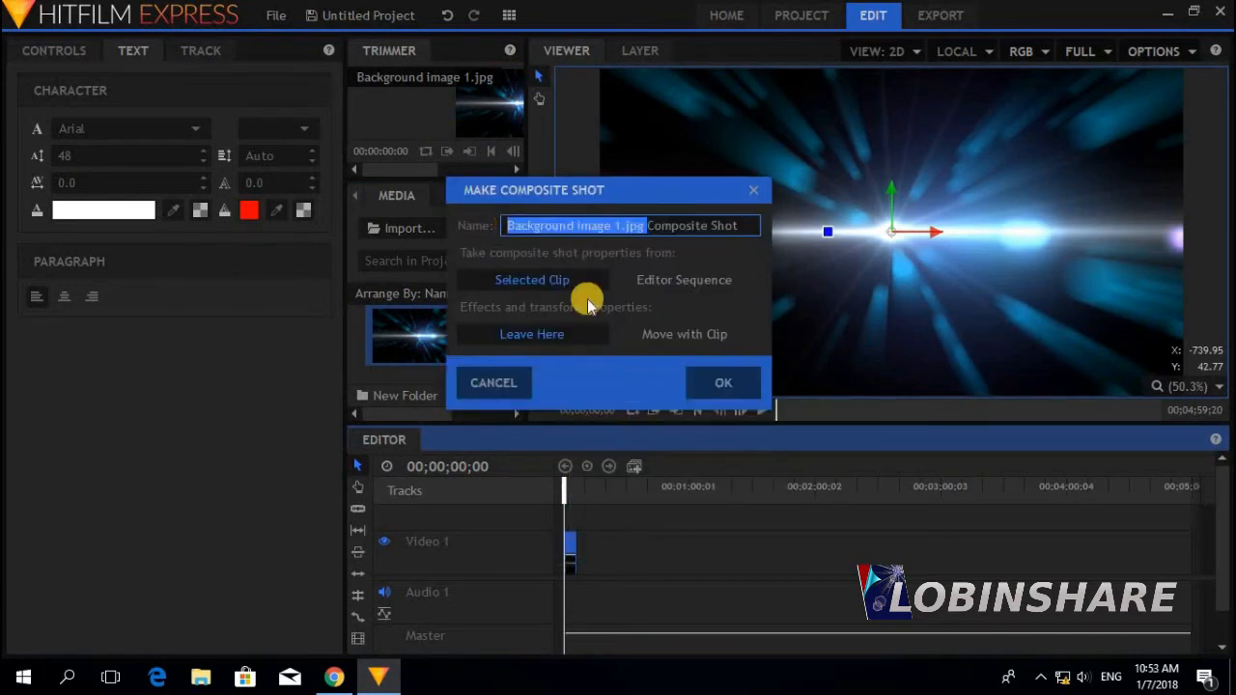
{"action": "left_click", "coordinate": [624, 224]}
{"action": "left_click", "coordinate": [718, 381]}
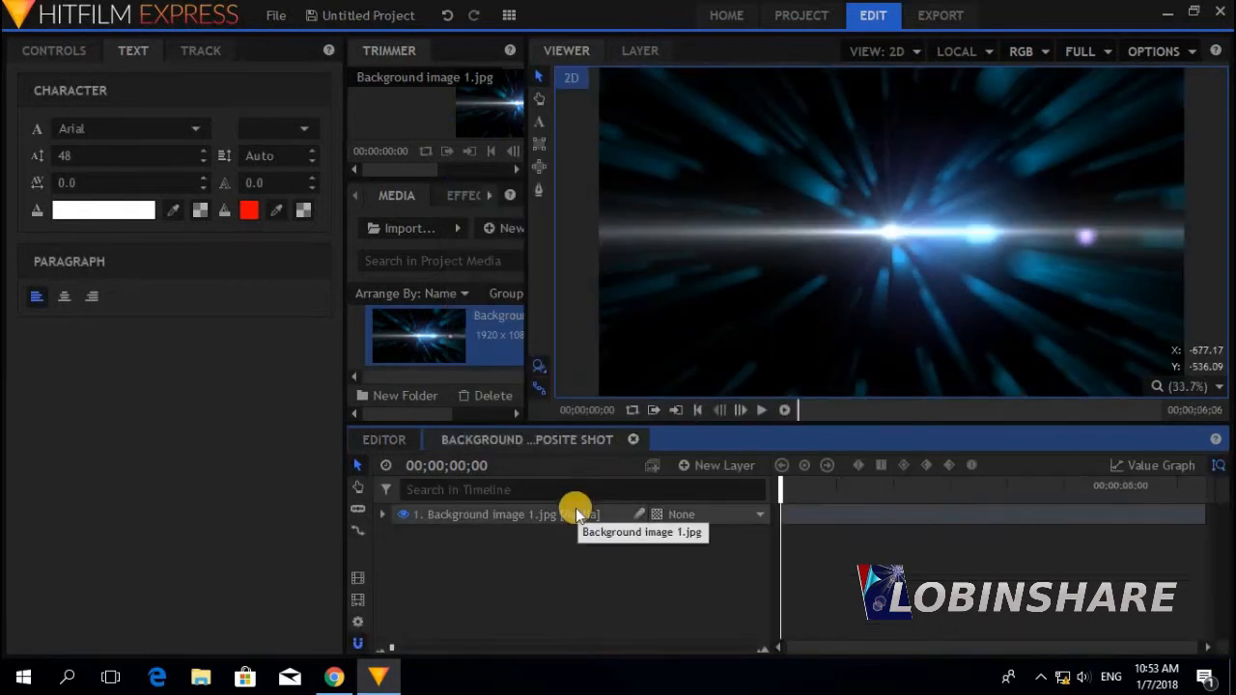
{"action": "left_click", "coordinate": [1152, 48]}
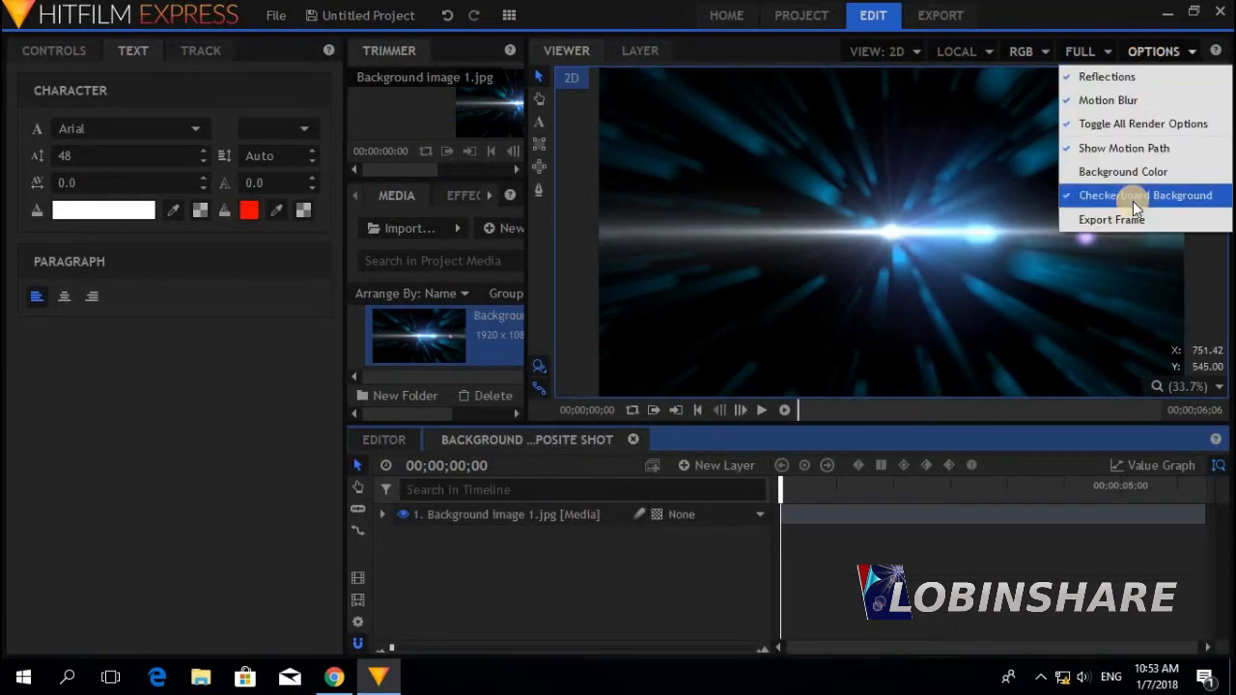
{"action": "left_click", "coordinate": [671, 576]}
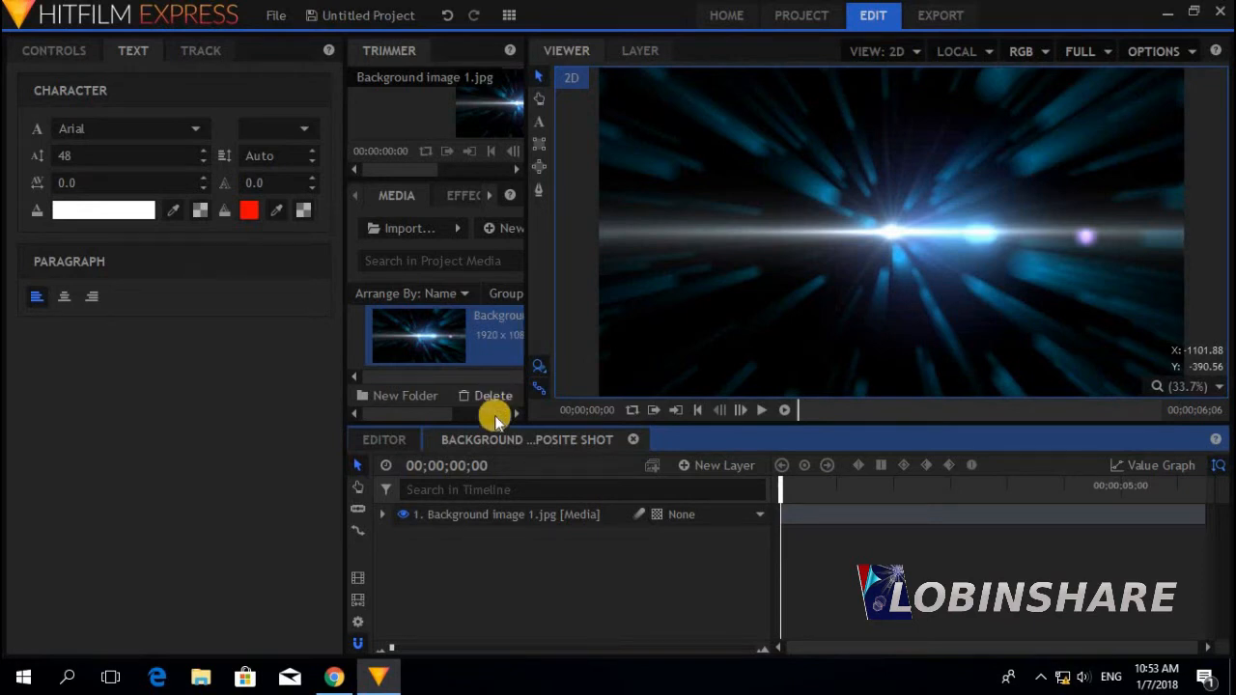
Set the Background image composite shot's width to 1280 and height to 720
{"action": "left_click", "coordinate": [360, 622]}
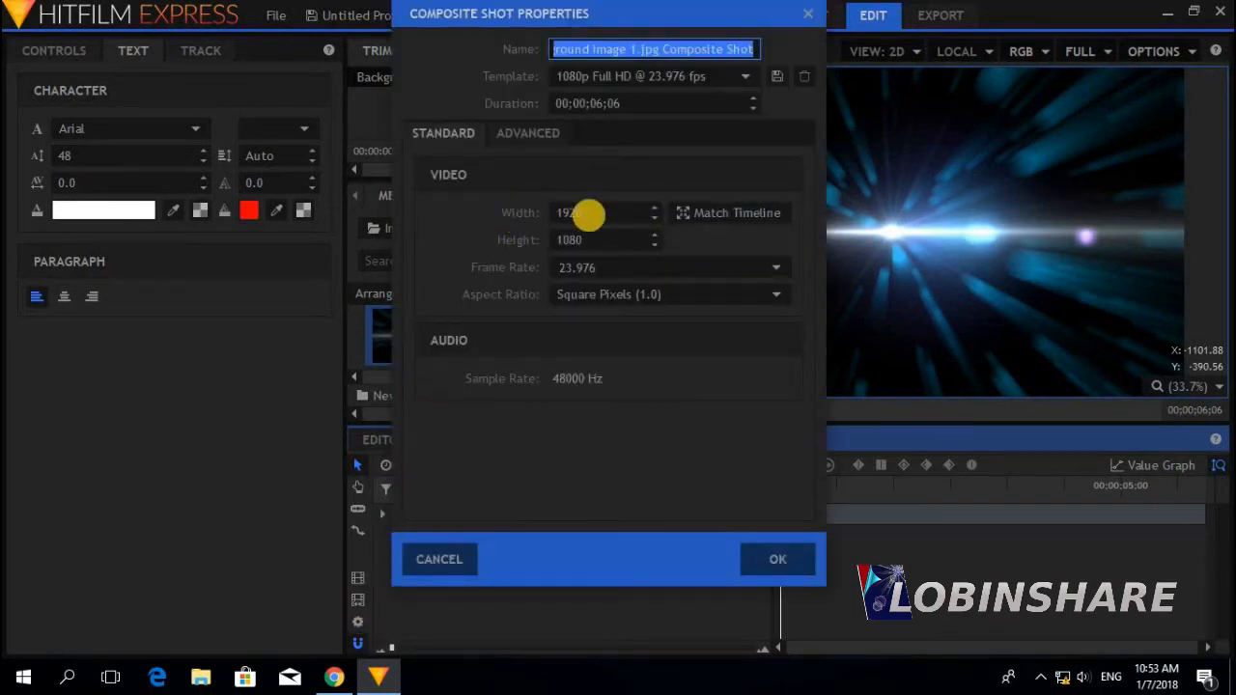
{"action": "left_click", "coordinate": [587, 213]}
{"action": "type", "text": "1280"}
{"action": "left_click", "coordinate": [588, 241]}
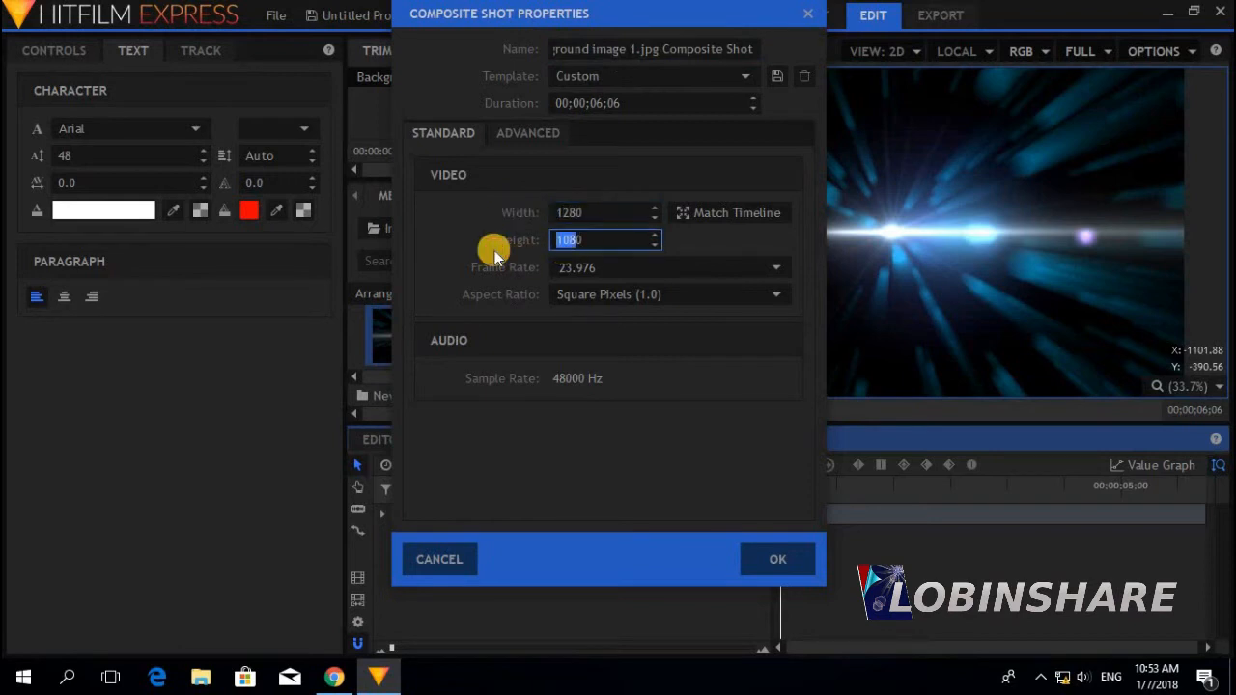
{"action": "type", "text": "720"}
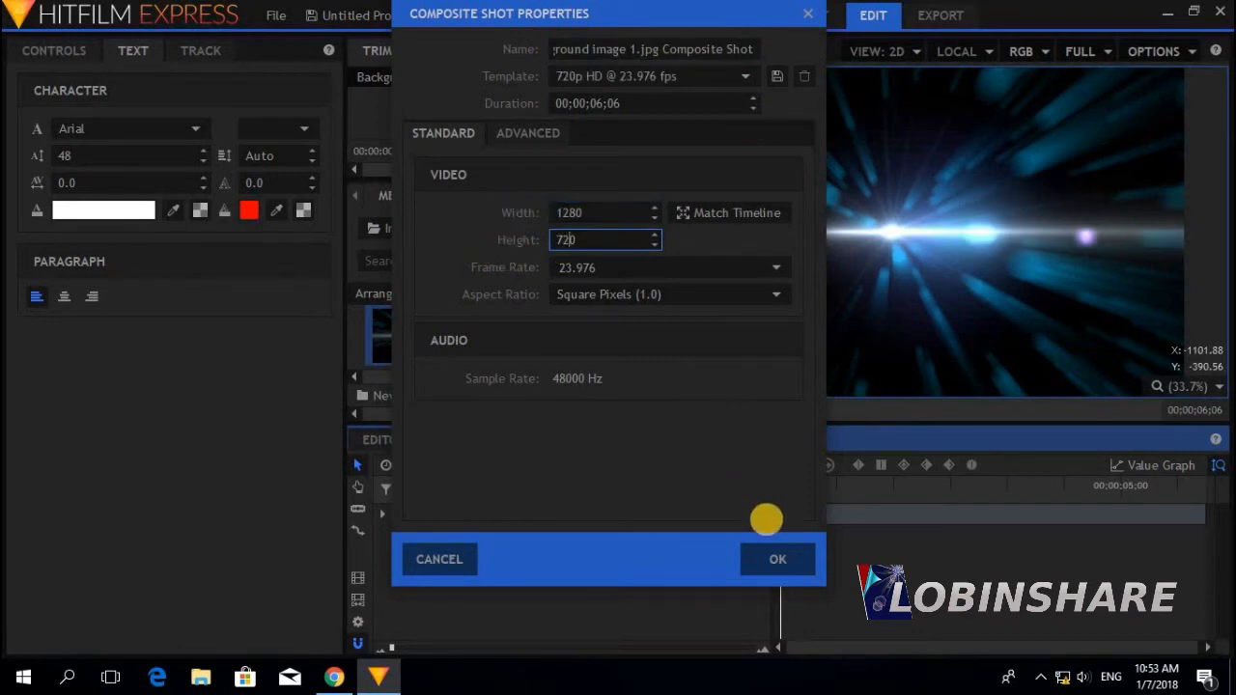
{"action": "left_click", "coordinate": [775, 552]}
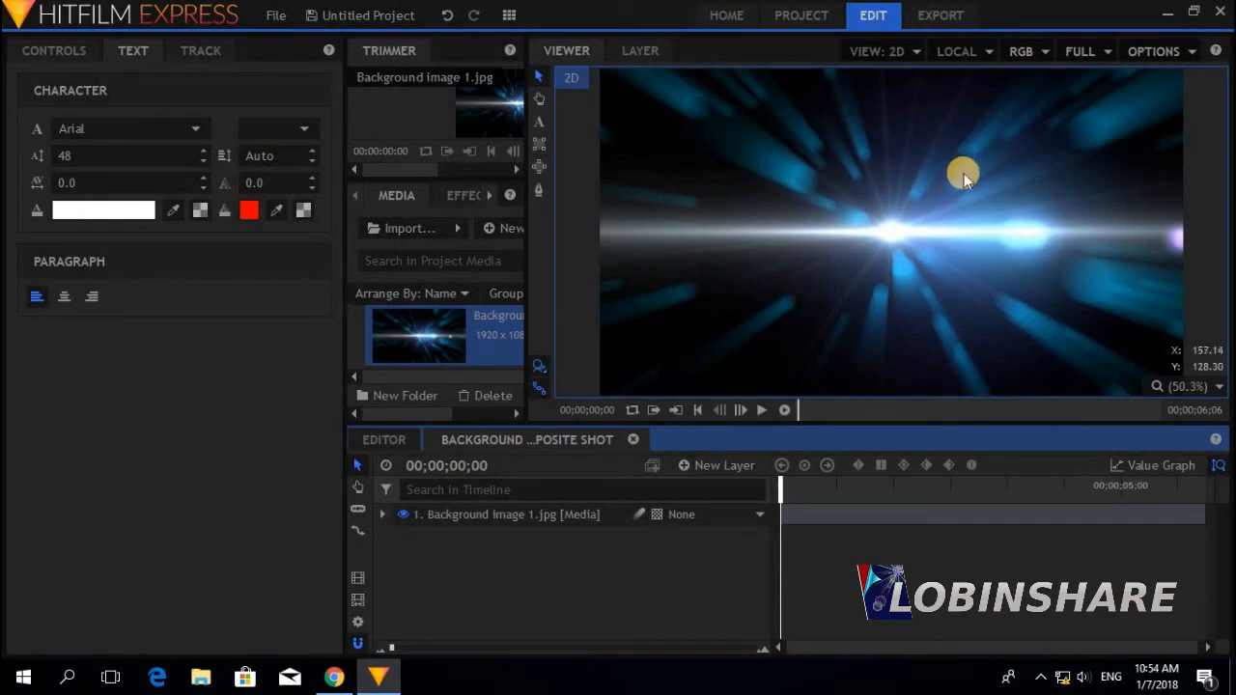
Import the uderworld.jpg green-screen photo into the project media
{"action": "left_click", "coordinate": [434, 226]}
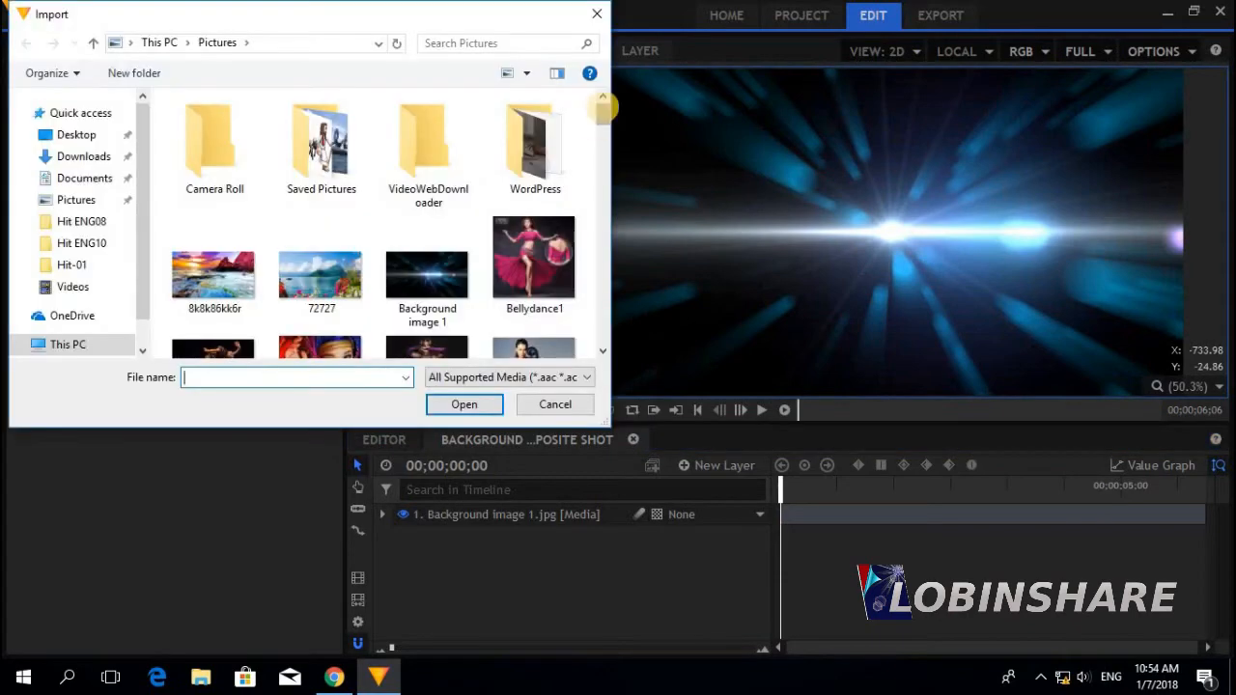
{"action": "left_click_drag", "start_coordinate": [601, 110], "coordinate": [603, 298]}
{"action": "left_click", "coordinate": [436, 199]}
{"action": "left_click", "coordinate": [465, 405]}
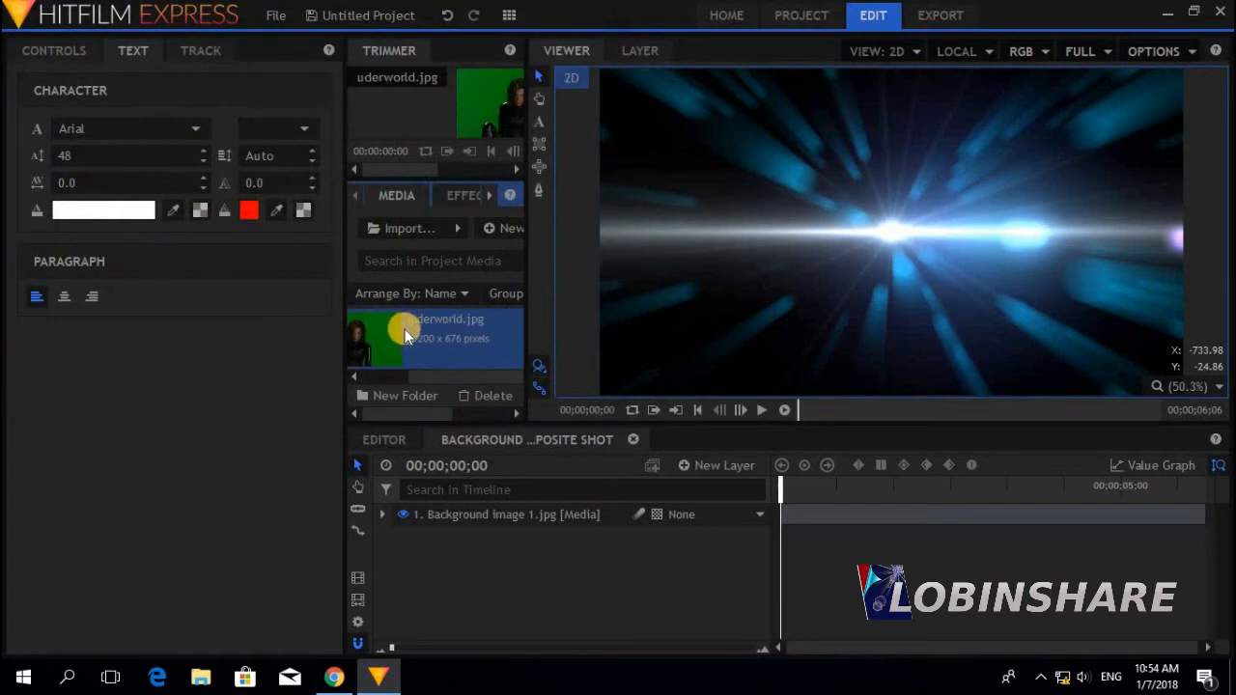
Add uderworld.jpg to the composite above the background, shifted right and down
{"action": "left_click_drag", "start_coordinate": [397, 331], "coordinate": [469, 531]}
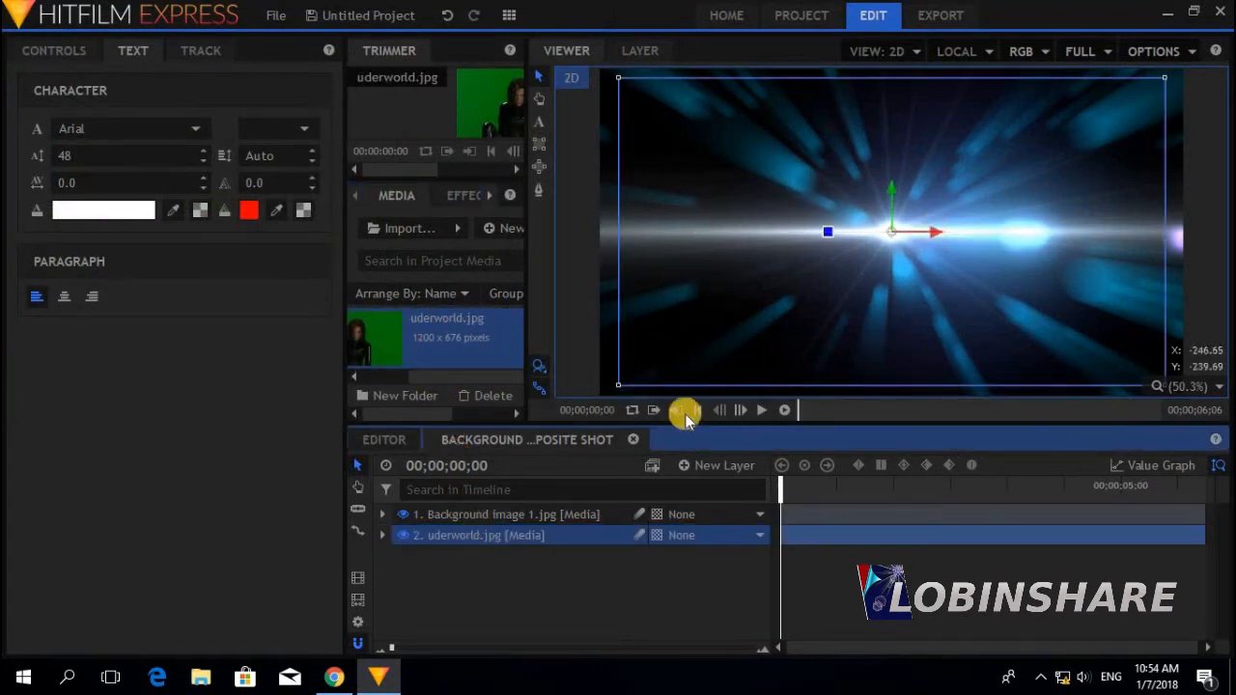
{"action": "left_click_drag", "start_coordinate": [579, 537], "coordinate": [580, 499]}
{"action": "left_click_drag", "start_coordinate": [890, 231], "coordinate": [1034, 248]}
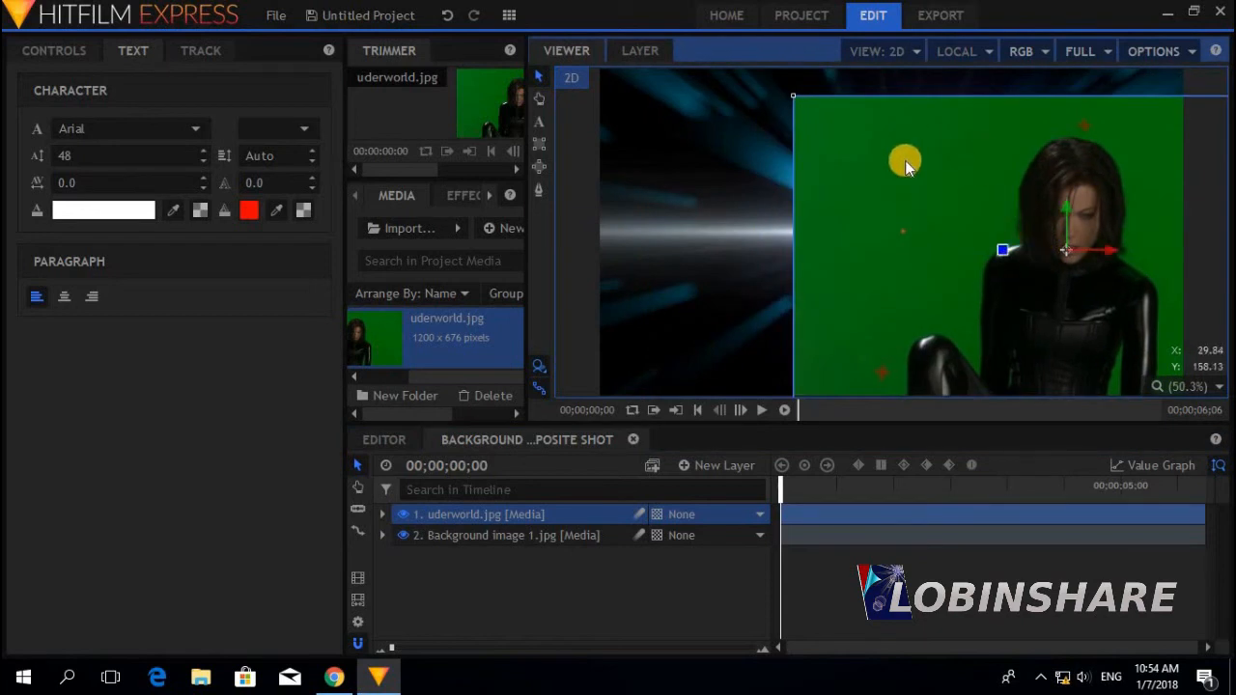
Apply the Greenscreen Key preset from Presets > 2D Effects to the uderworld layer
{"action": "left_click", "coordinate": [468, 198]}
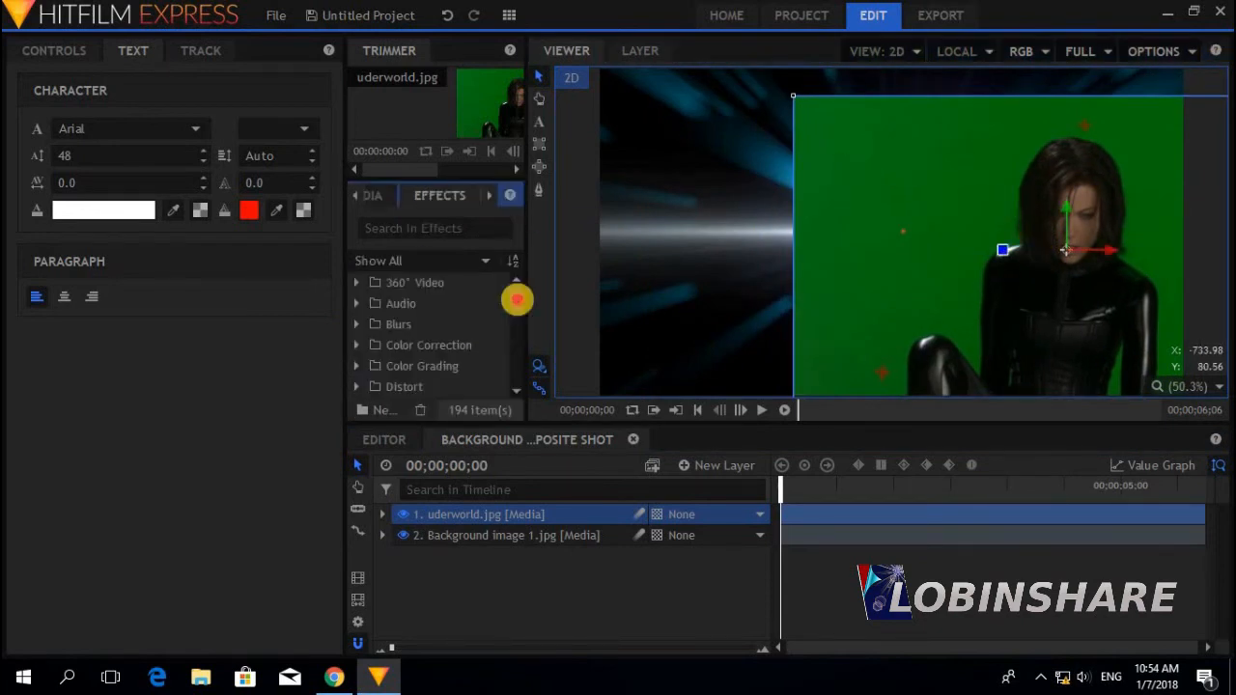
{"action": "left_click_drag", "start_coordinate": [516, 298], "coordinate": [505, 395]}
{"action": "left_click", "coordinate": [356, 388]}
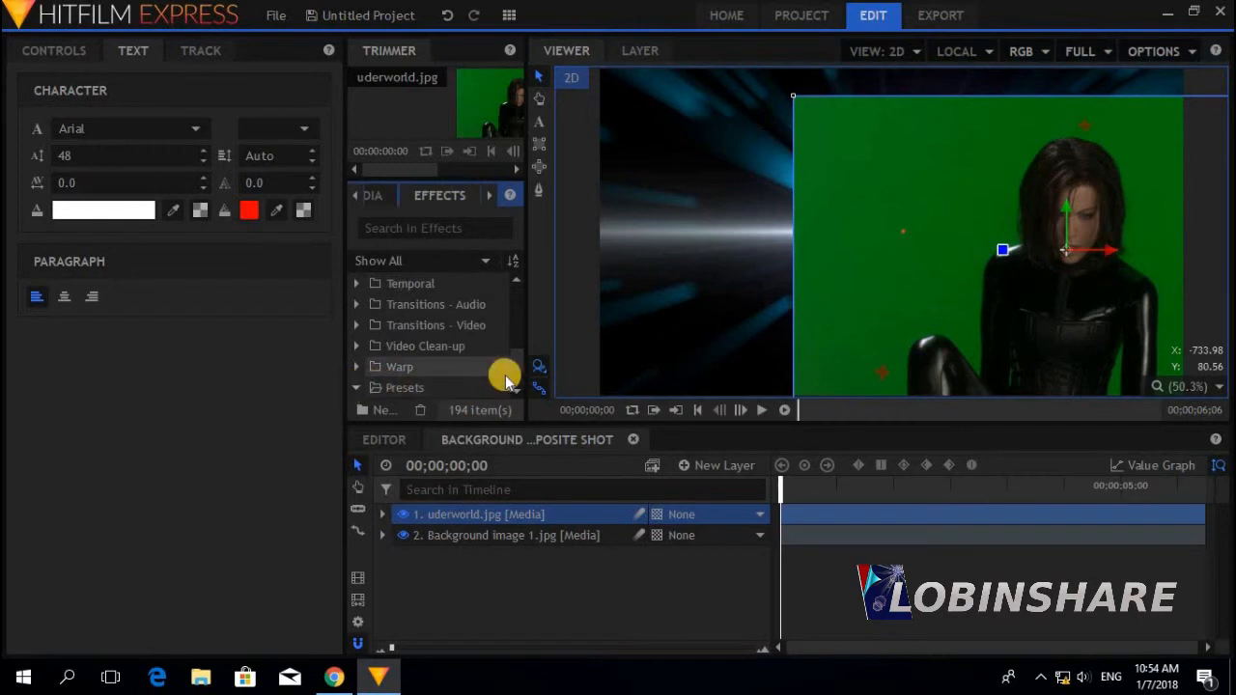
{"action": "left_click_drag", "start_coordinate": [518, 353], "coordinate": [511, 400]}
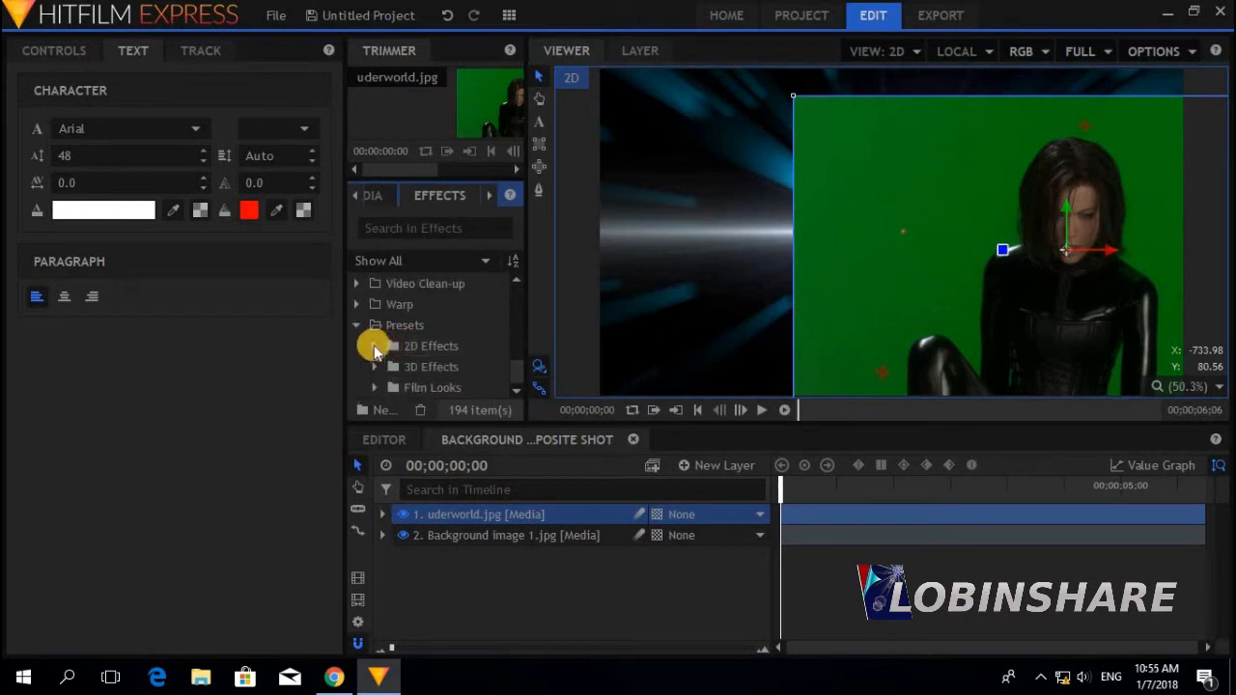
{"action": "left_click", "coordinate": [374, 345]}
{"action": "left_click_drag", "start_coordinate": [517, 346], "coordinate": [466, 515]}
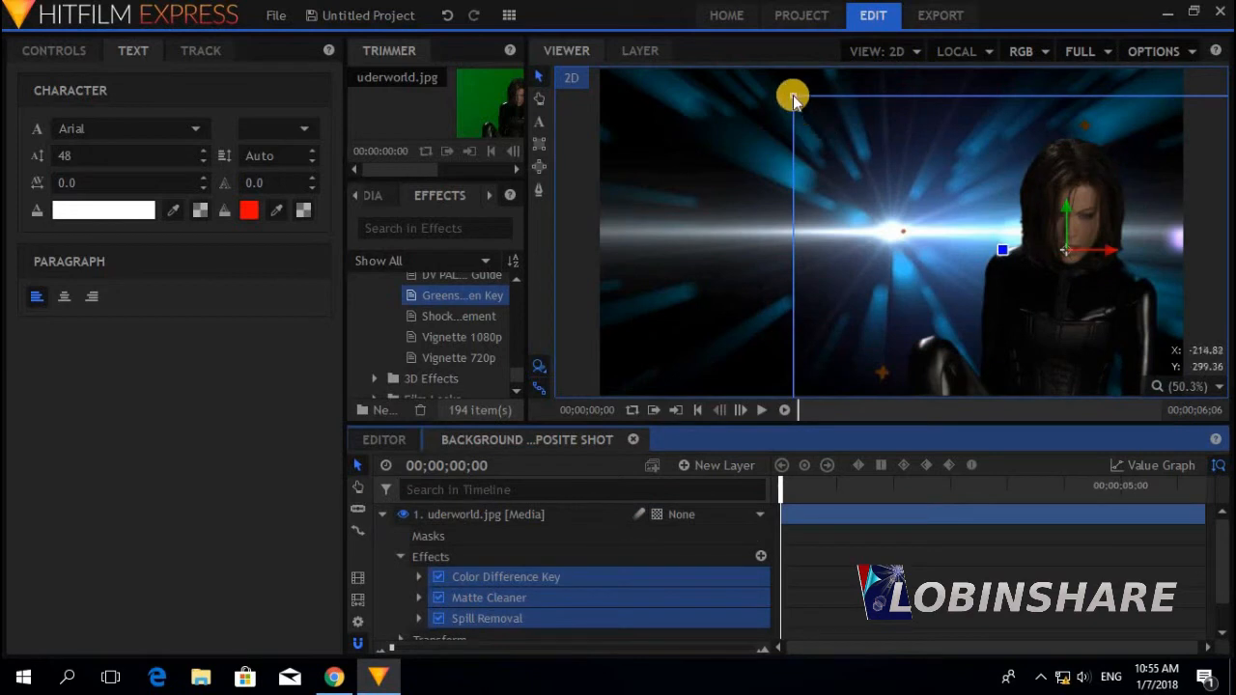
Move the keyed woman up and right, and draw an empty text box over the left
{"action": "left_click_drag", "start_coordinate": [792, 96], "coordinate": [765, 83]}
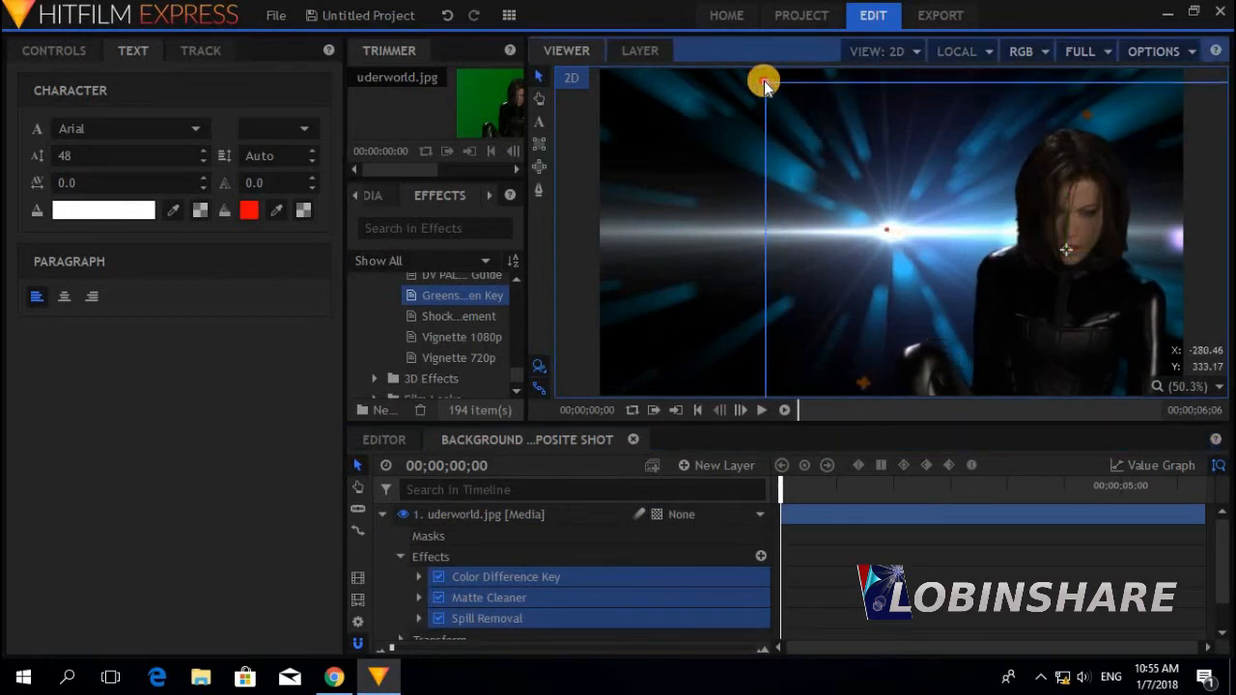
{"action": "left_click_drag", "start_coordinate": [1004, 290], "coordinate": [1031, 293]}
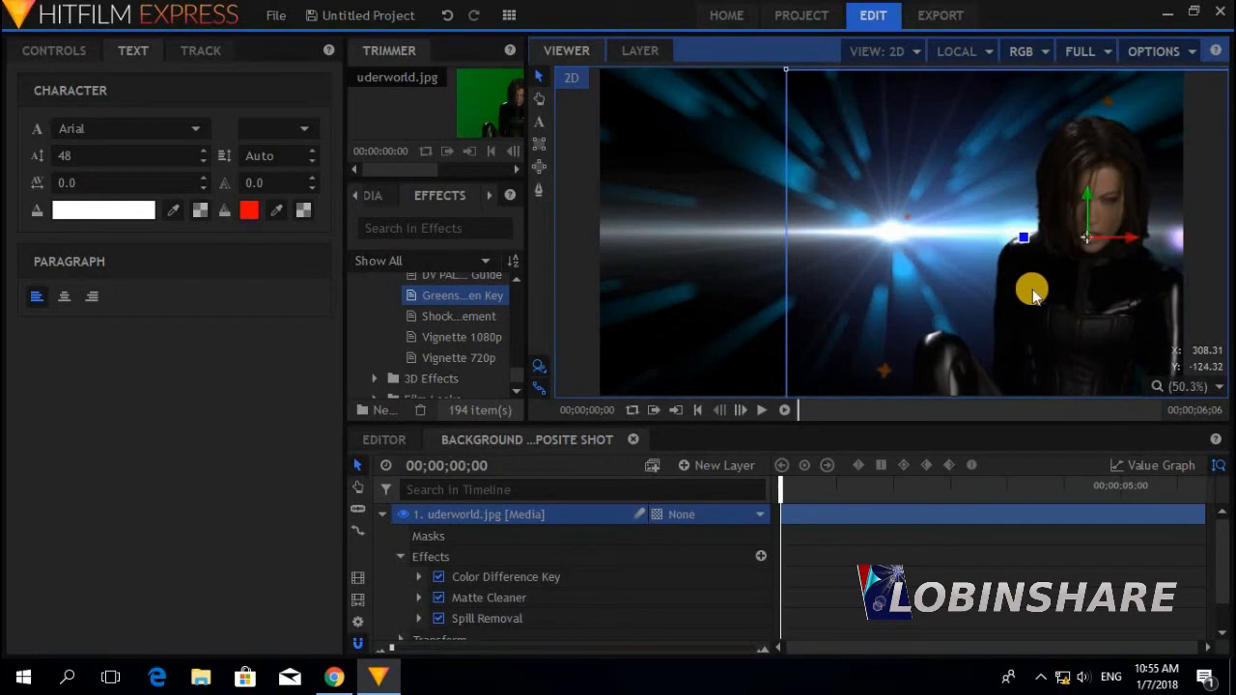
{"action": "left_click", "coordinate": [542, 123]}
{"action": "left_click_drag", "start_coordinate": [606, 77], "coordinate": [986, 300]}
Type 'Thumbnail 3' in Book Antiqua and enlarge it to size 143
{"action": "left_click", "coordinate": [725, 168]}
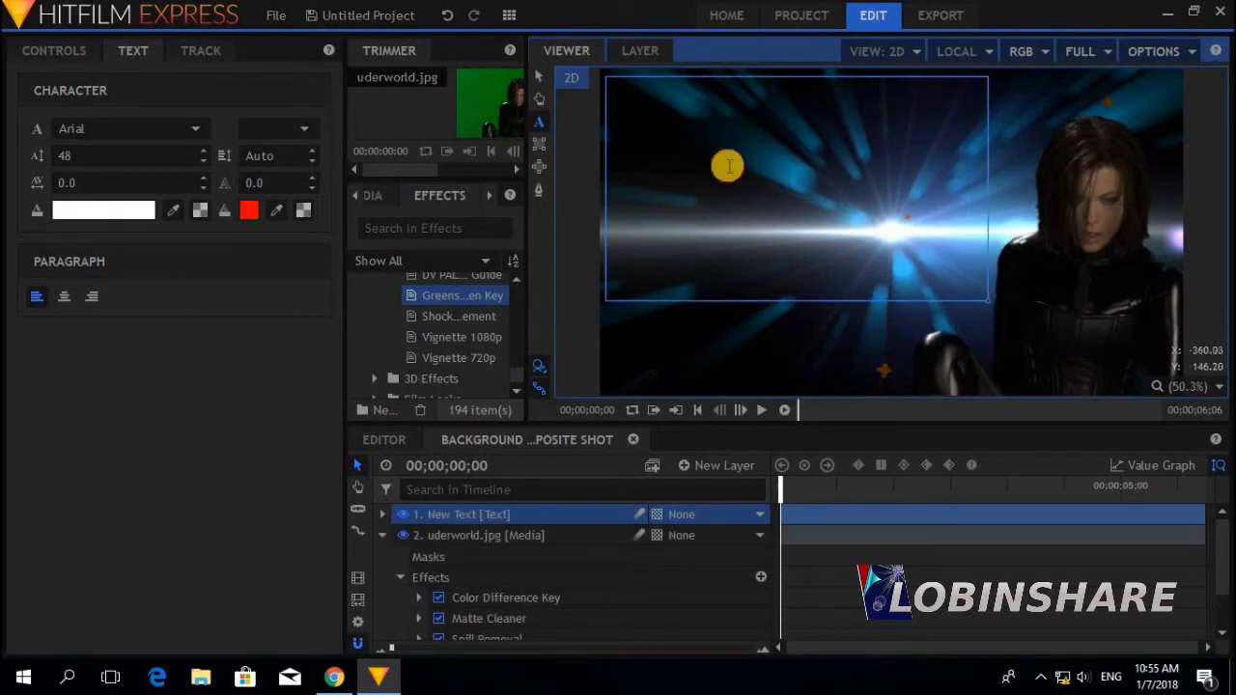
{"action": "type", "text": "Thumbnail 3"}
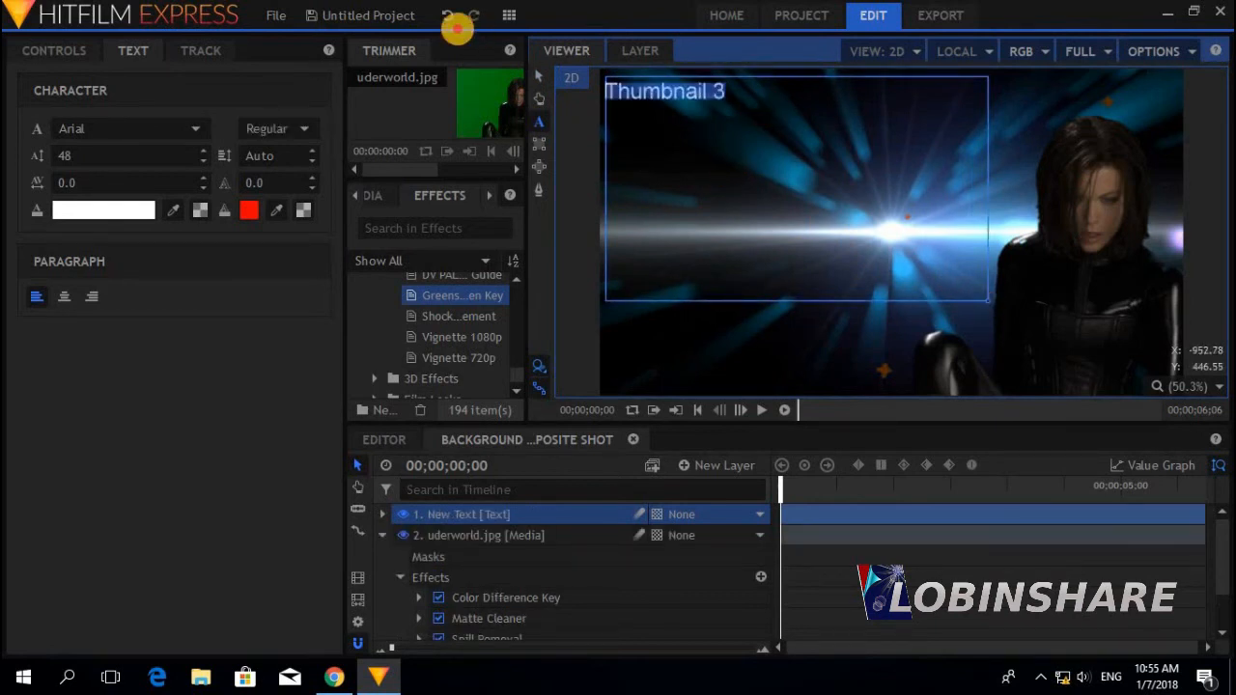
{"action": "left_click", "coordinate": [173, 51]}
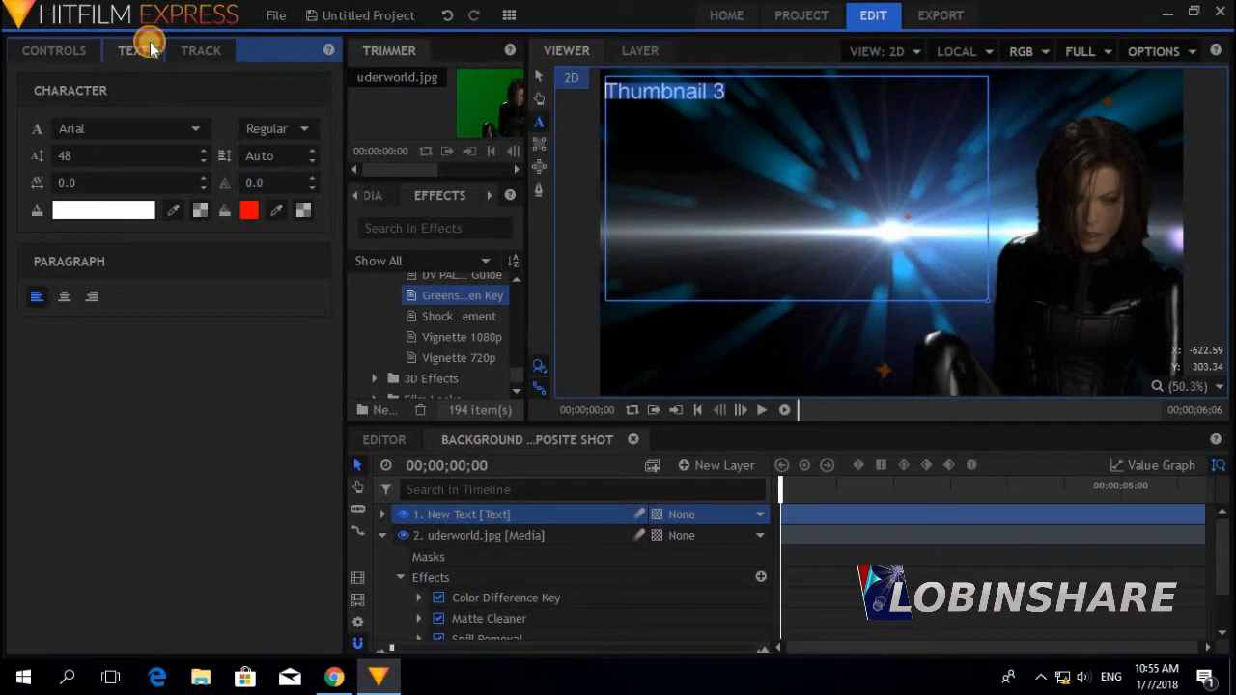
{"action": "left_click", "coordinate": [160, 125]}
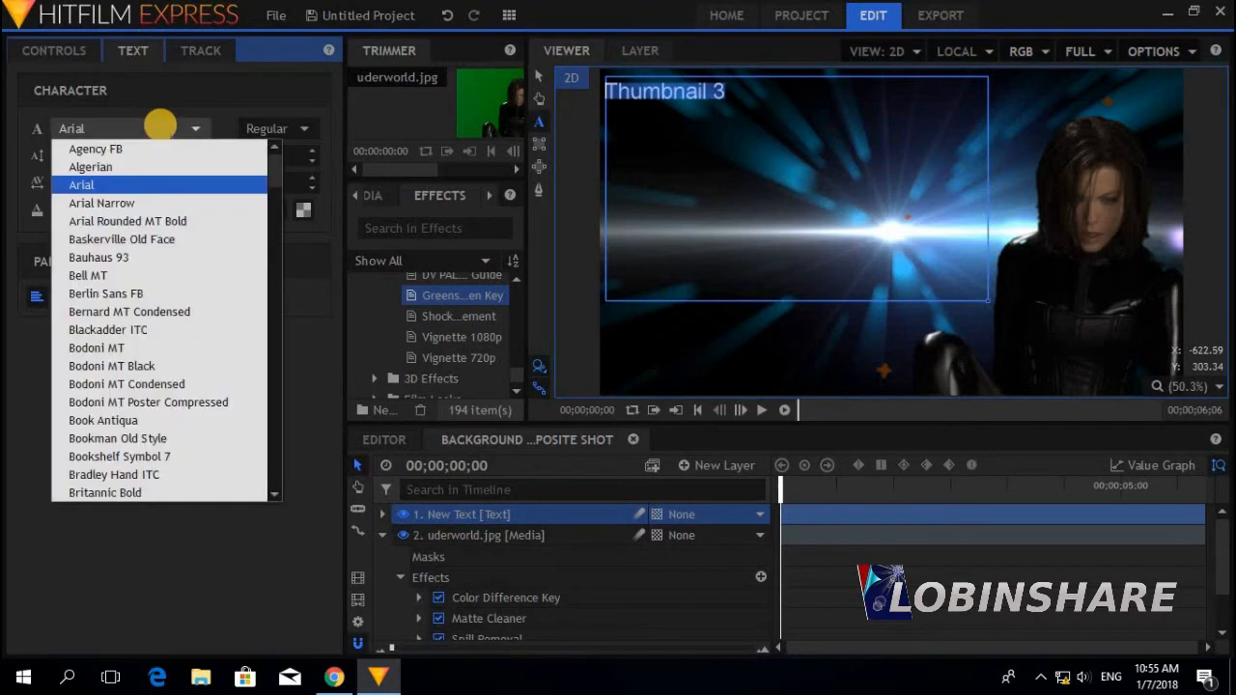
{"action": "left_click", "coordinate": [170, 347]}
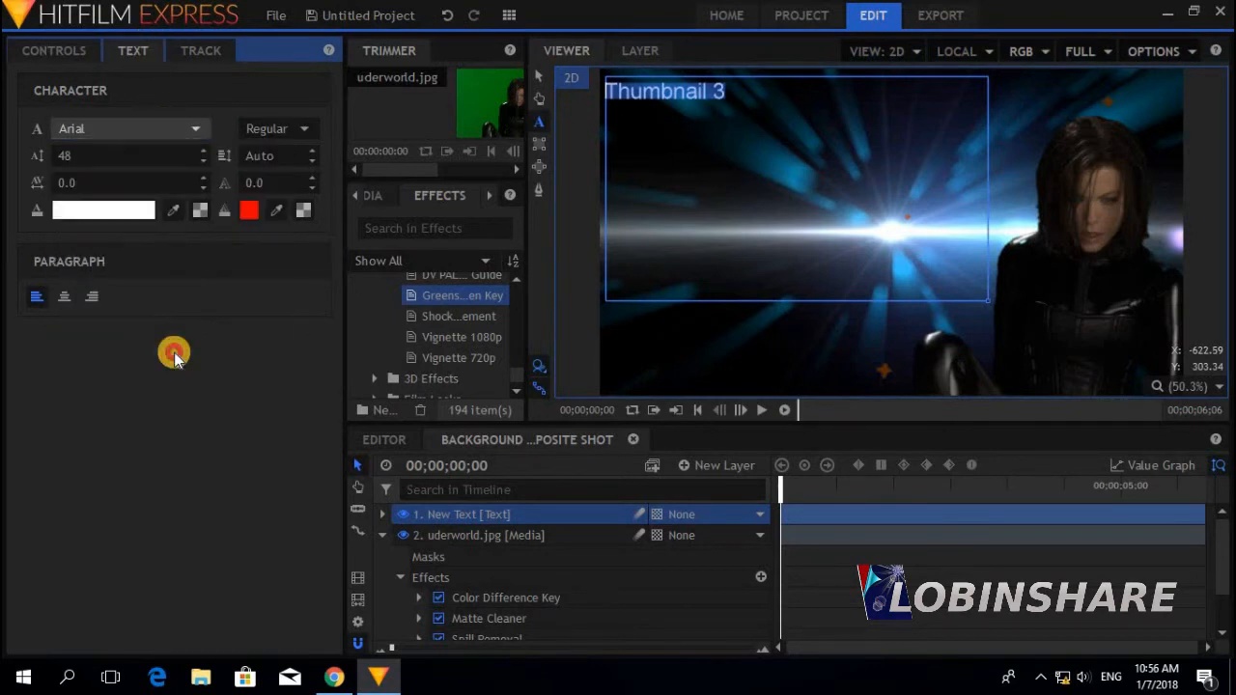
{"action": "left_click", "coordinate": [169, 127]}
{"action": "left_click", "coordinate": [211, 421]}
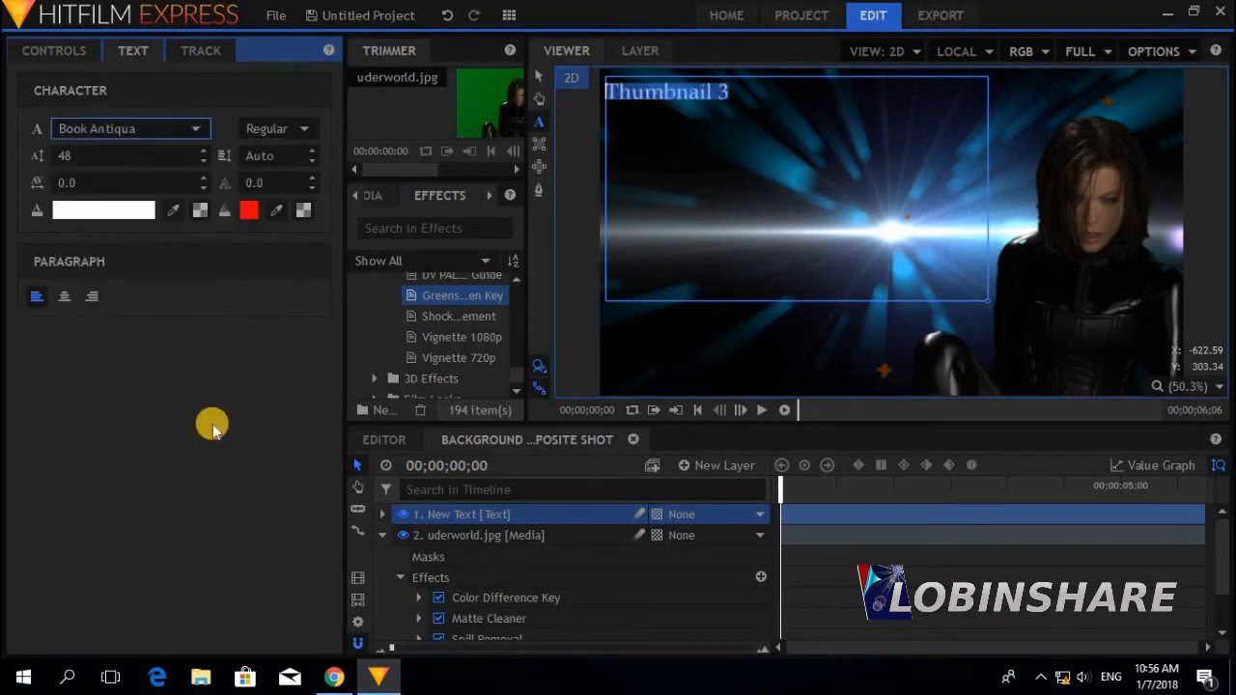
{"action": "left_click", "coordinate": [650, 203]}
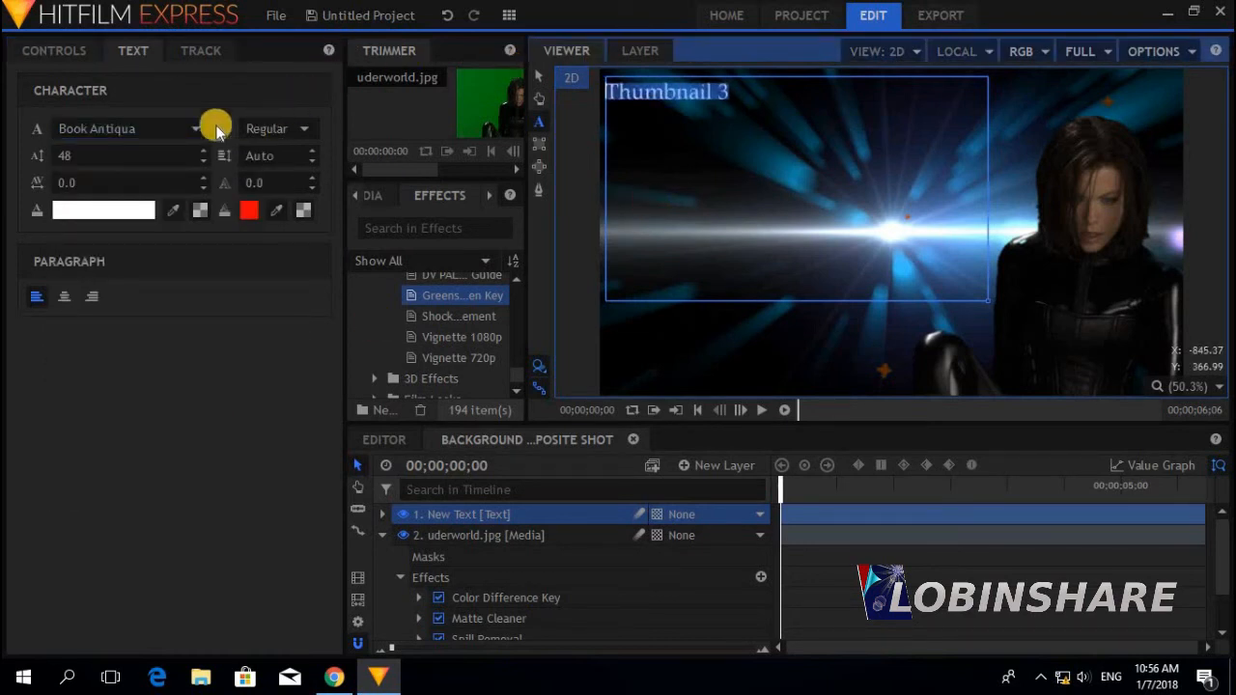
{"action": "left_click_drag", "start_coordinate": [113, 156], "coordinate": [331, 201]}
Colour the title pink (#ff007f) and tint the letters 'nail 3' green (#00ff00)
{"action": "left_click", "coordinate": [106, 209]}
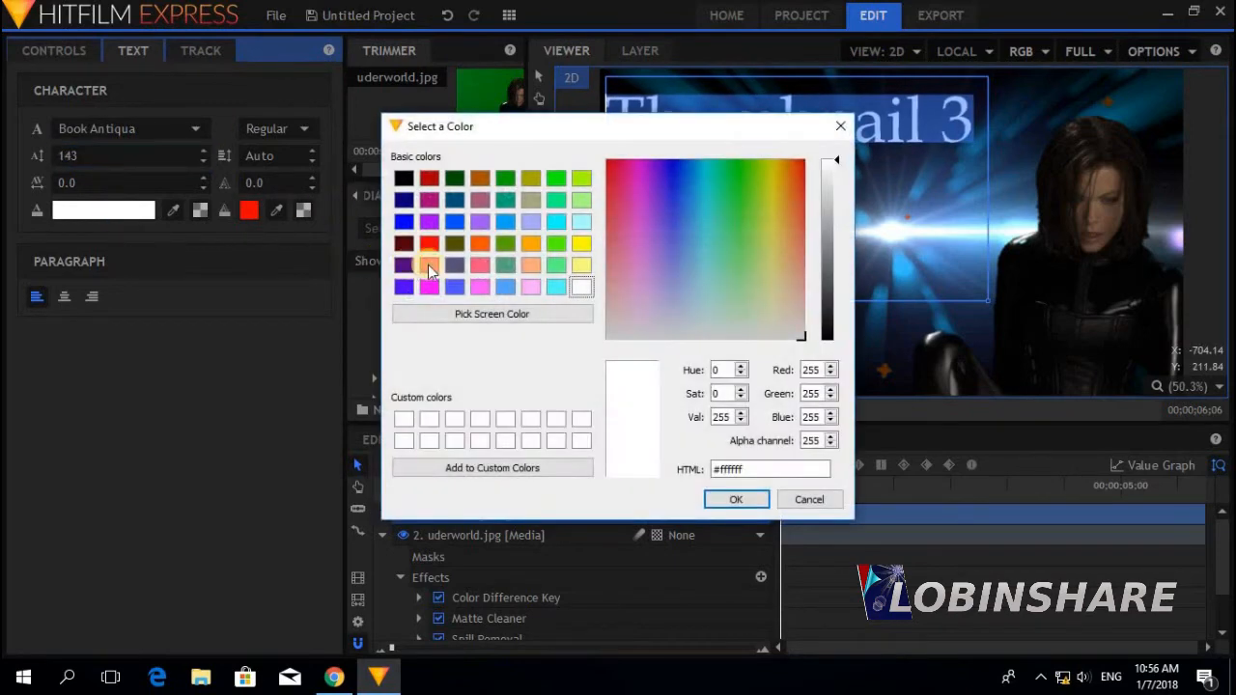
{"action": "left_click", "coordinate": [429, 266]}
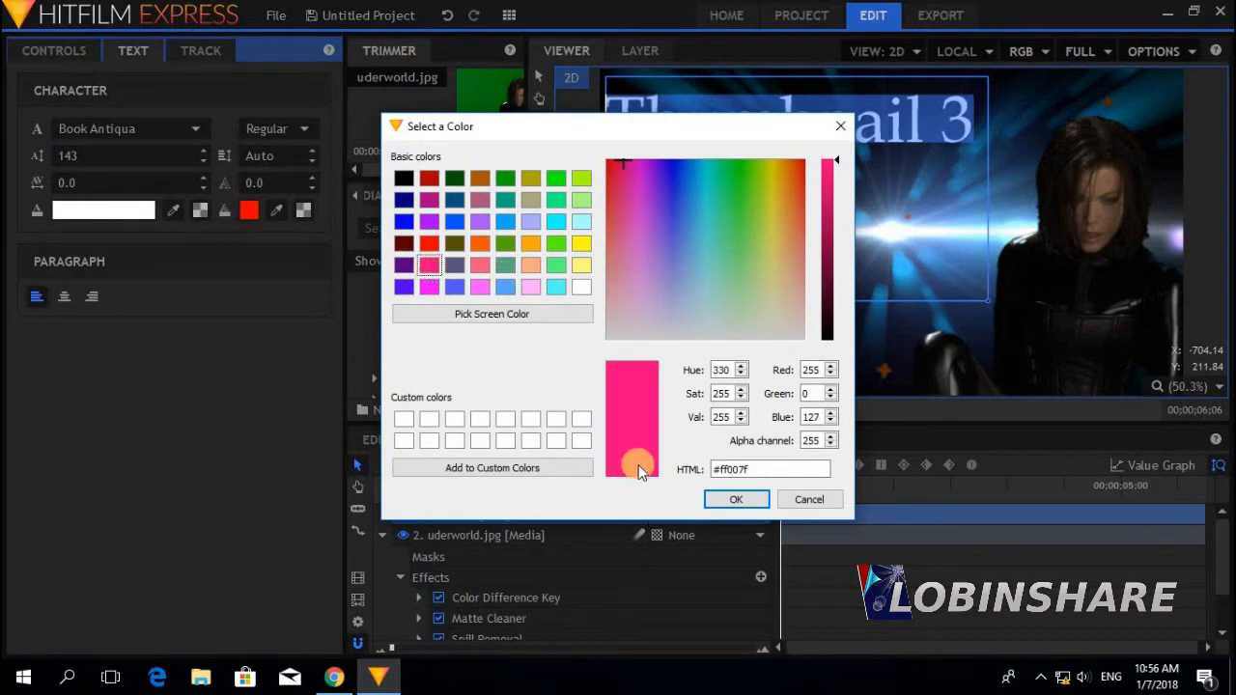
{"action": "left_click", "coordinate": [734, 499]}
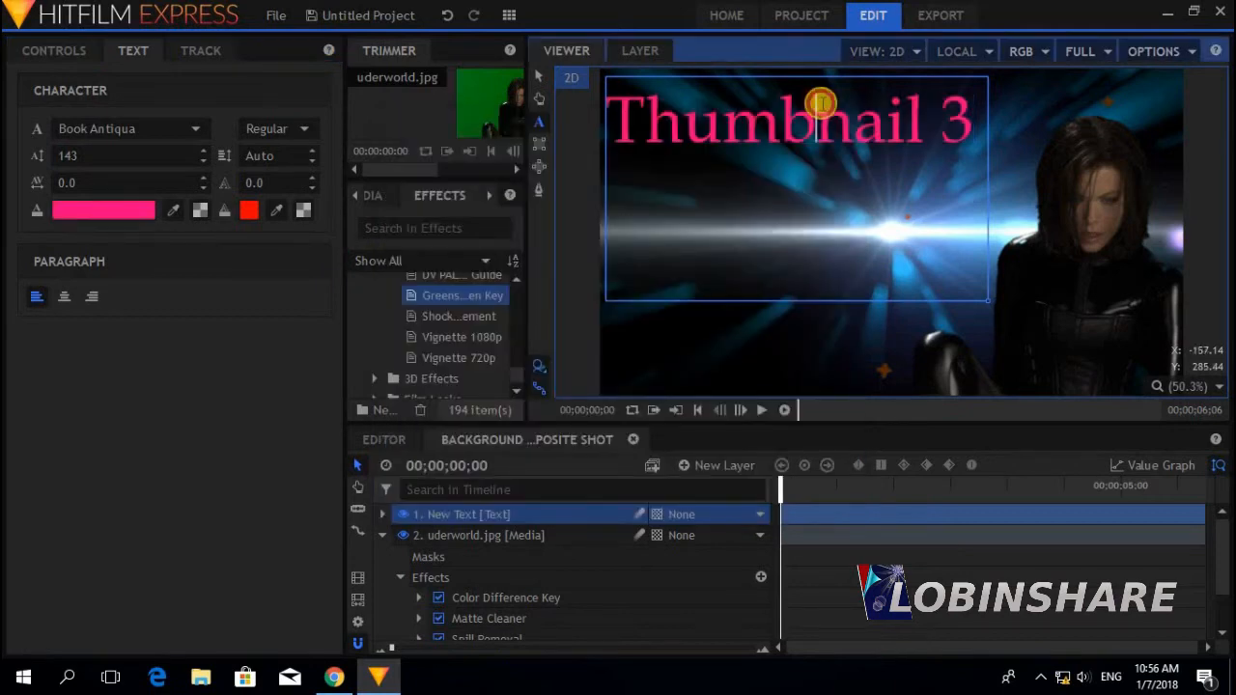
{"action": "left_click", "coordinate": [310, 177]}
{"action": "left_click", "coordinate": [310, 177]}
{"action": "left_click", "coordinate": [310, 177]}
{"action": "left_click", "coordinate": [310, 177]}
{"action": "left_click", "coordinate": [249, 210]}
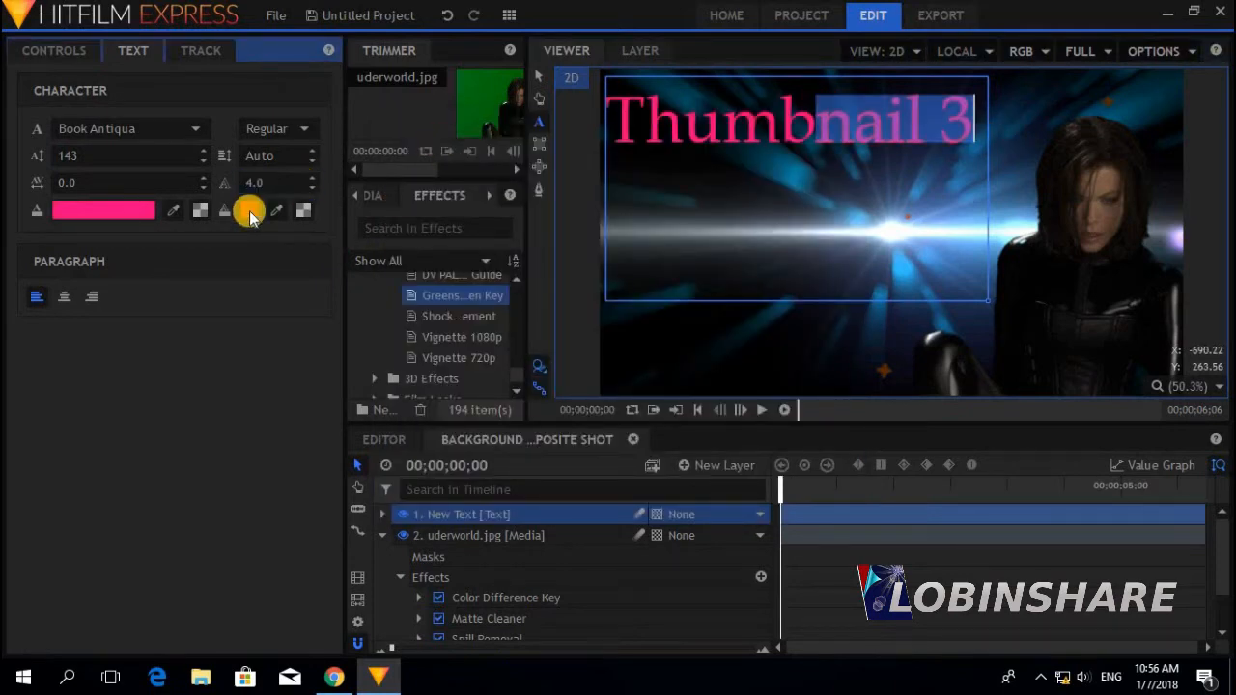
{"action": "left_click", "coordinate": [555, 178]}
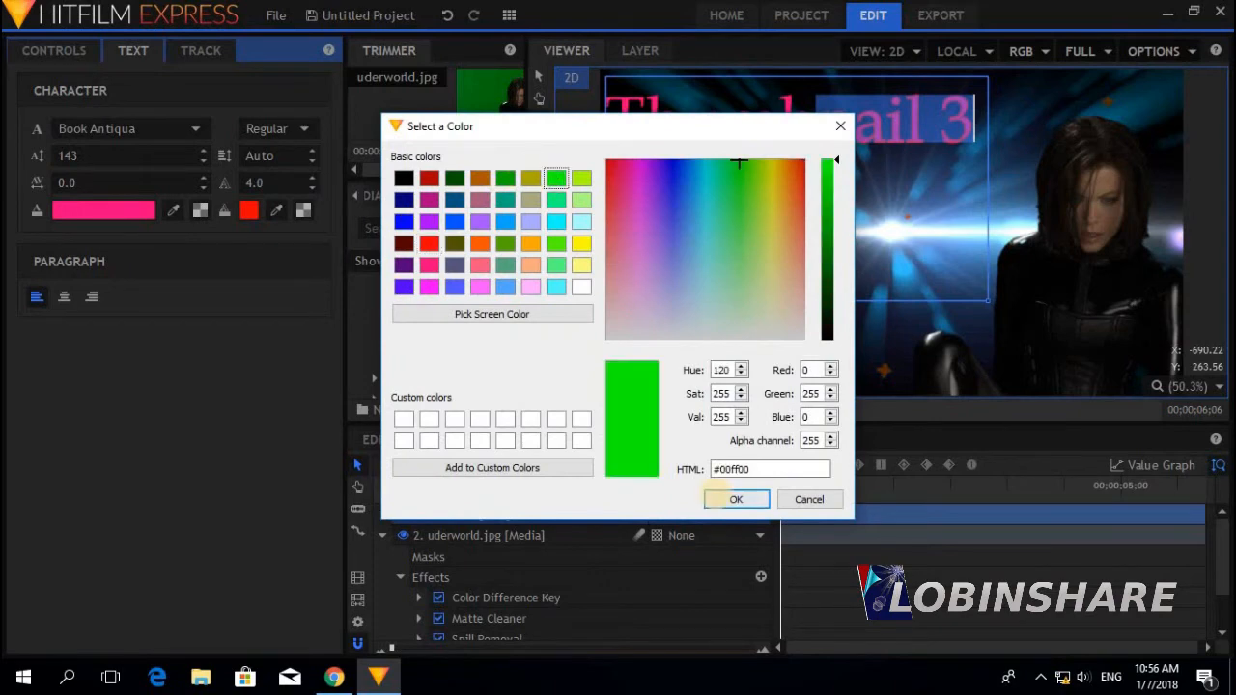
{"action": "left_click", "coordinate": [733, 499]}
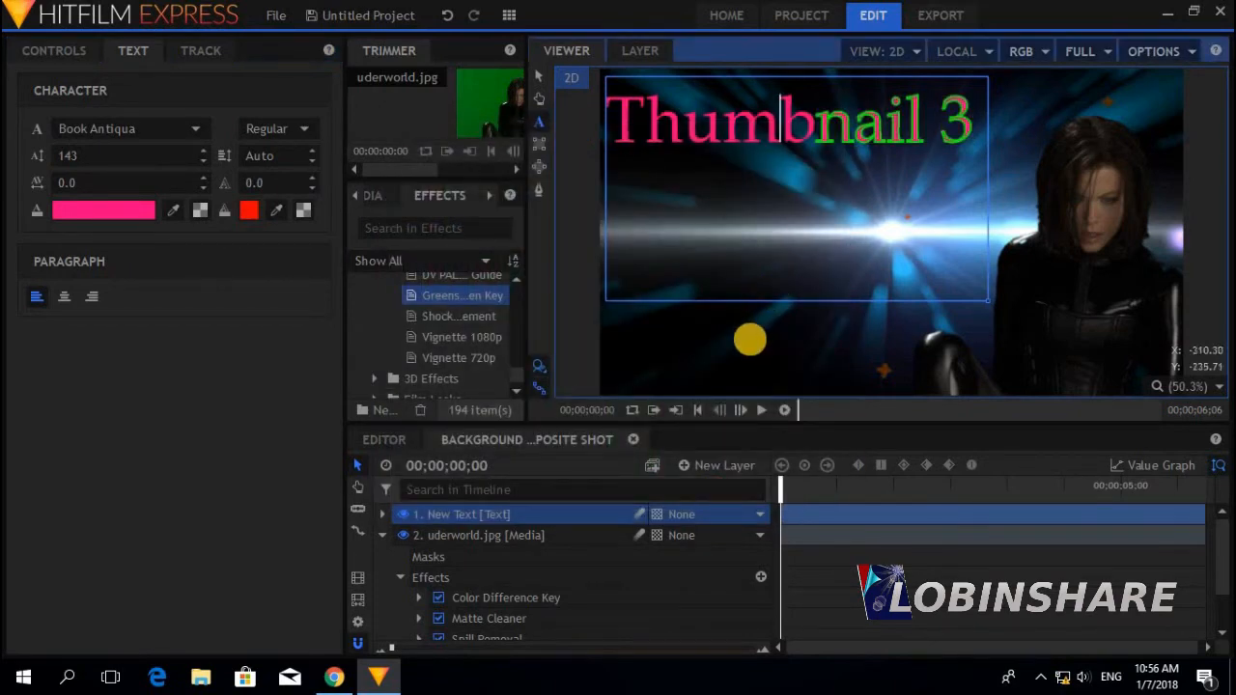
Import the youtube-high-resolution logo and layer it beneath the uderworld actress layer
{"action": "left_click", "coordinate": [368, 197]}
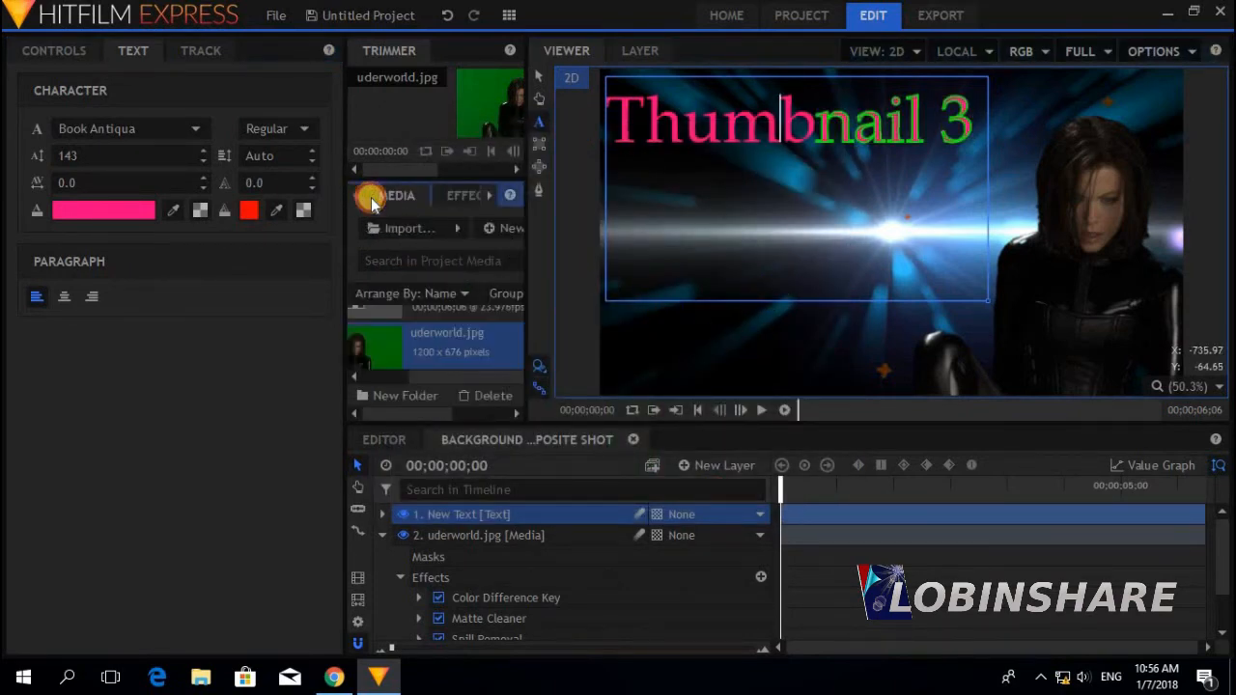
{"action": "left_click", "coordinate": [385, 232]}
{"action": "left_click_drag", "start_coordinate": [601, 115], "coordinate": [596, 328]}
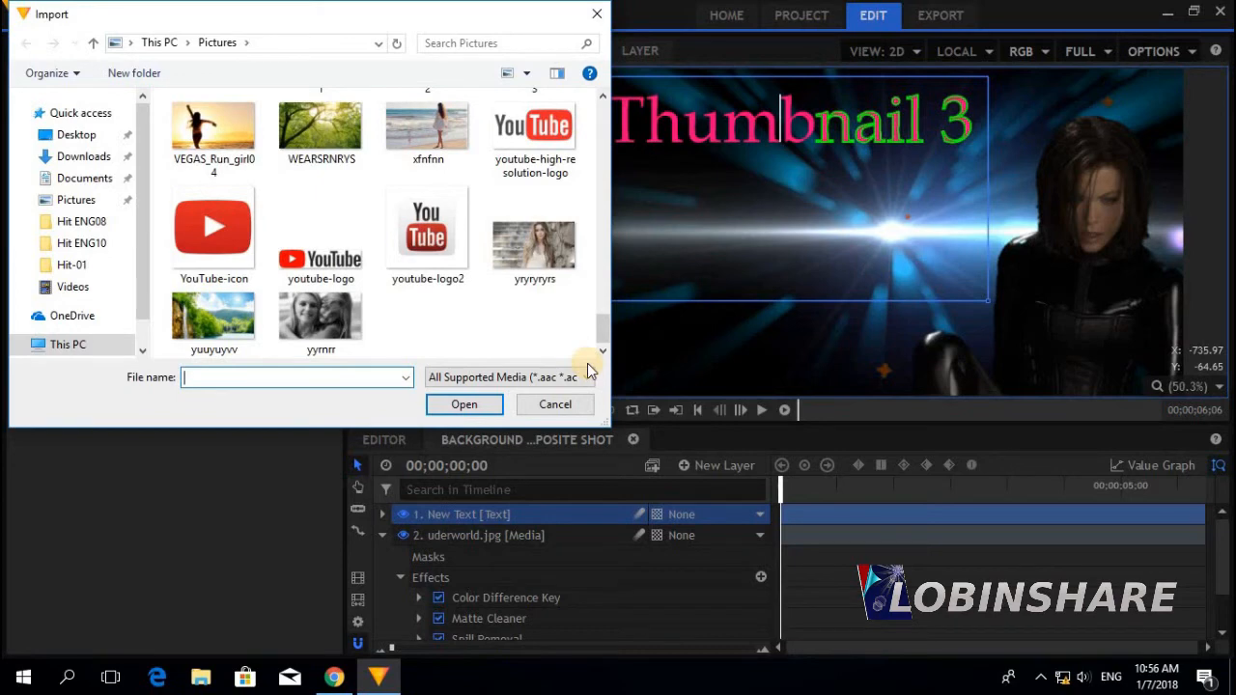
{"action": "left_click", "coordinate": [534, 136]}
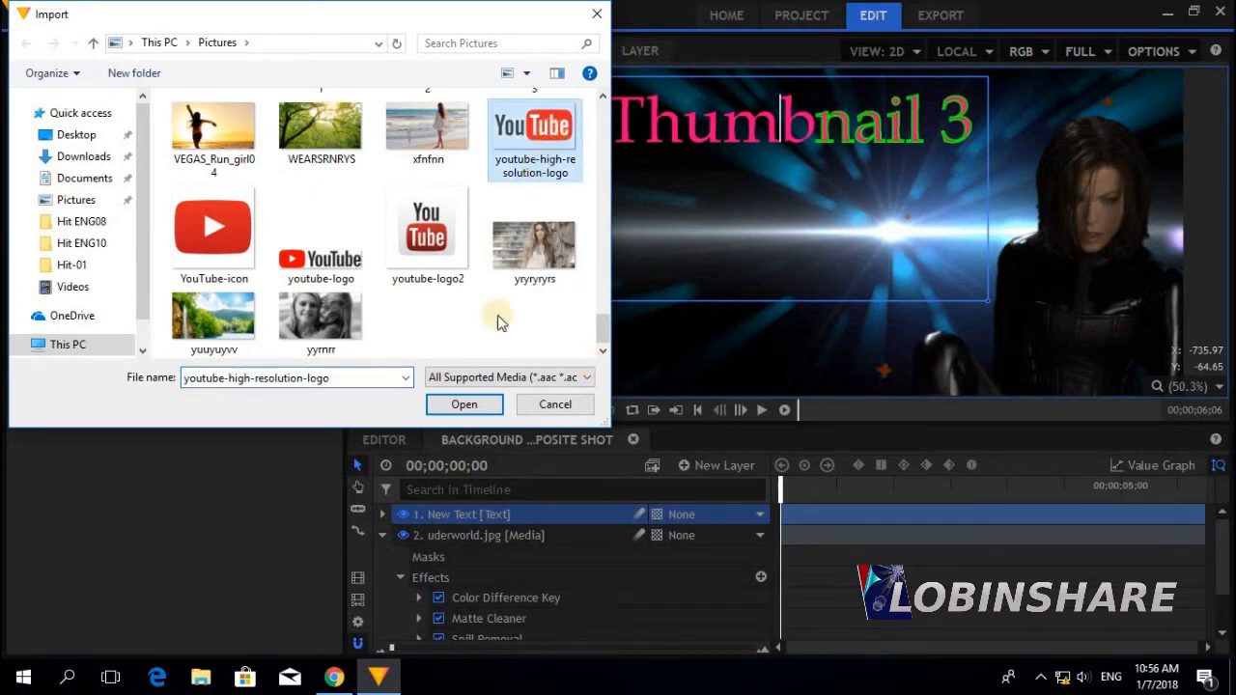
{"action": "left_click", "coordinate": [467, 405]}
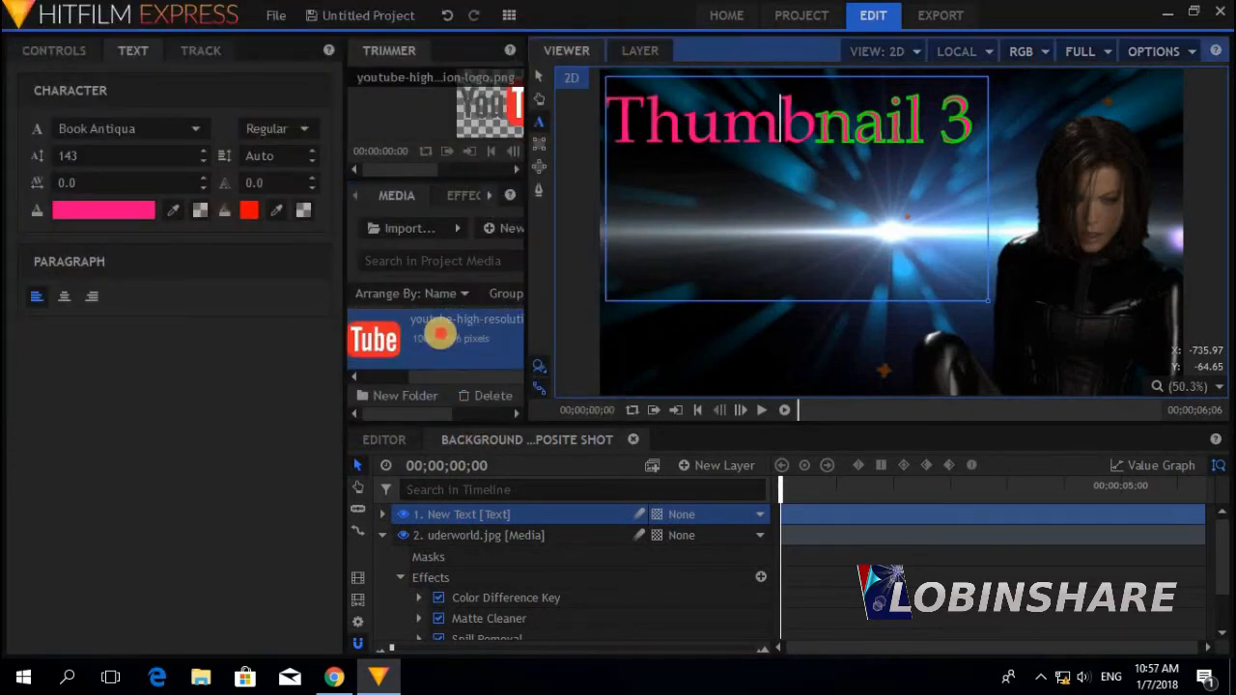
{"action": "left_click_drag", "start_coordinate": [440, 333], "coordinate": [466, 580]}
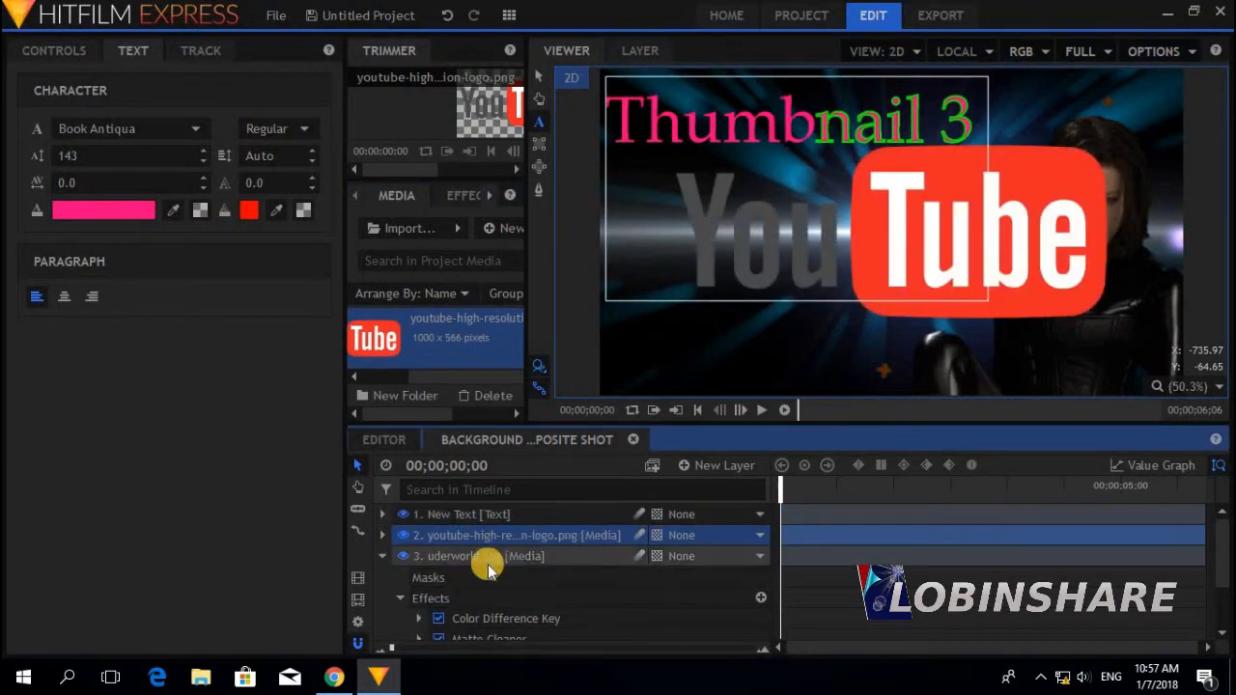
{"action": "left_click", "coordinate": [383, 557]}
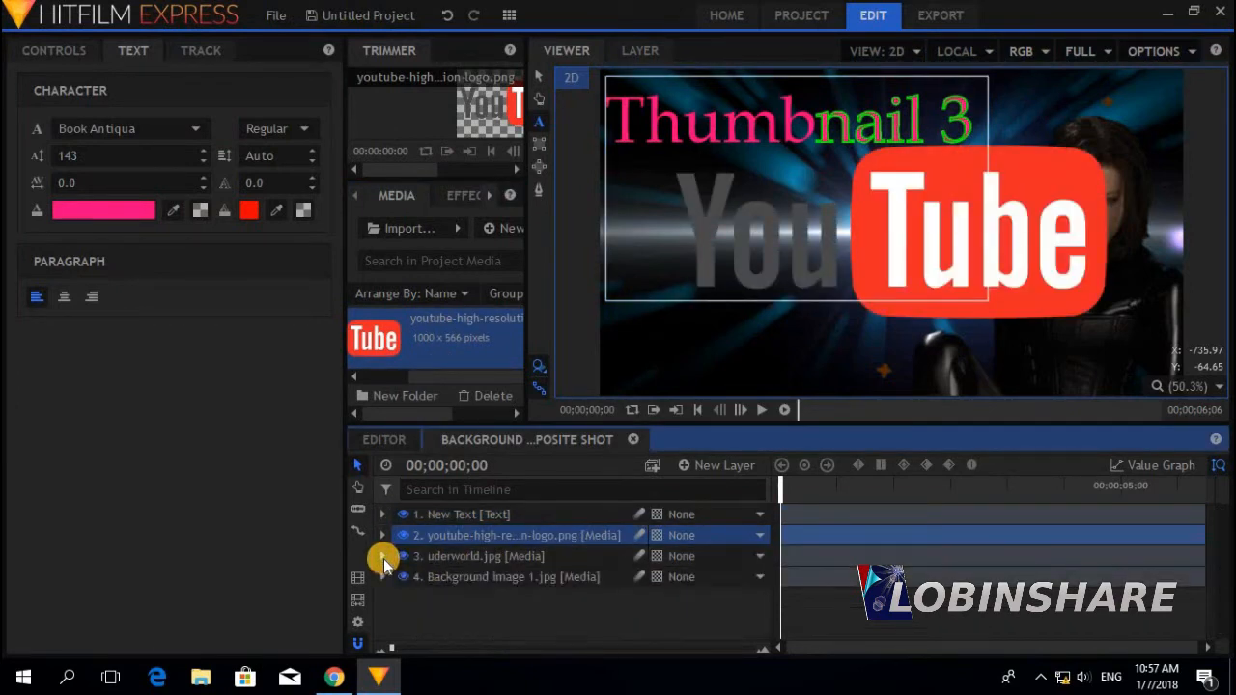
{"action": "left_click_drag", "start_coordinate": [489, 540], "coordinate": [483, 574]}
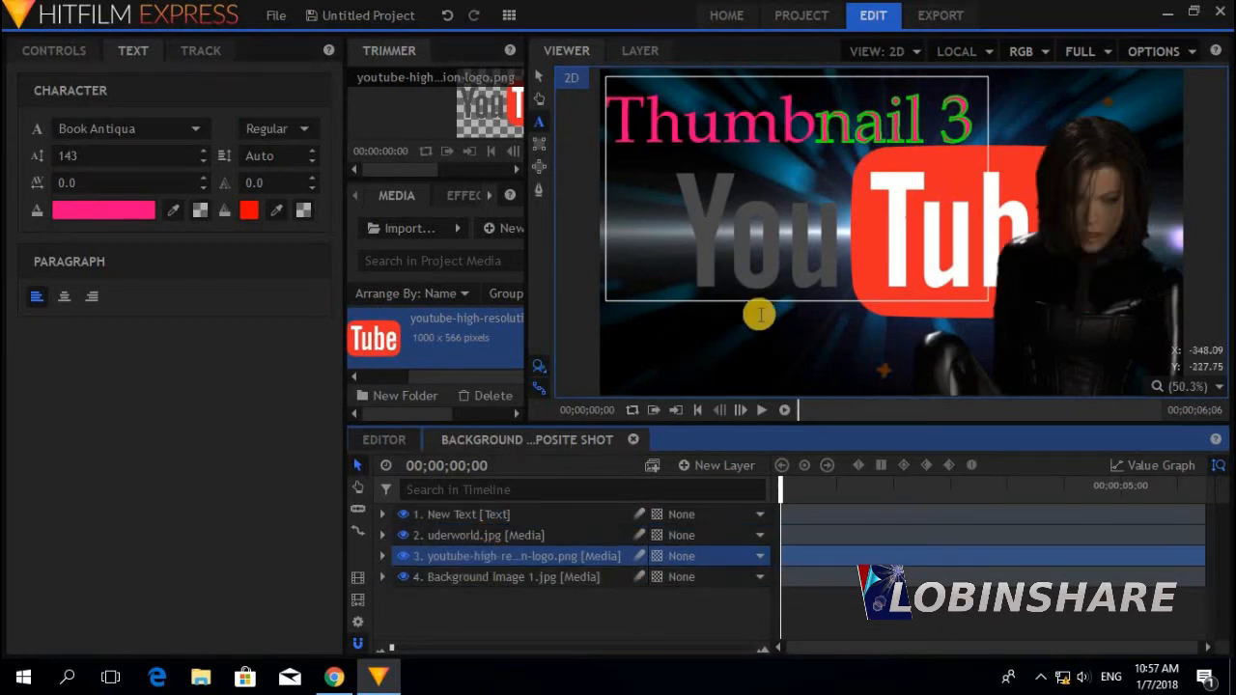
Nudge the Thumbnail 3 title up-left and move the YouTube logo left and down
{"action": "left_click", "coordinate": [546, 77]}
{"action": "left_click", "coordinate": [951, 263]}
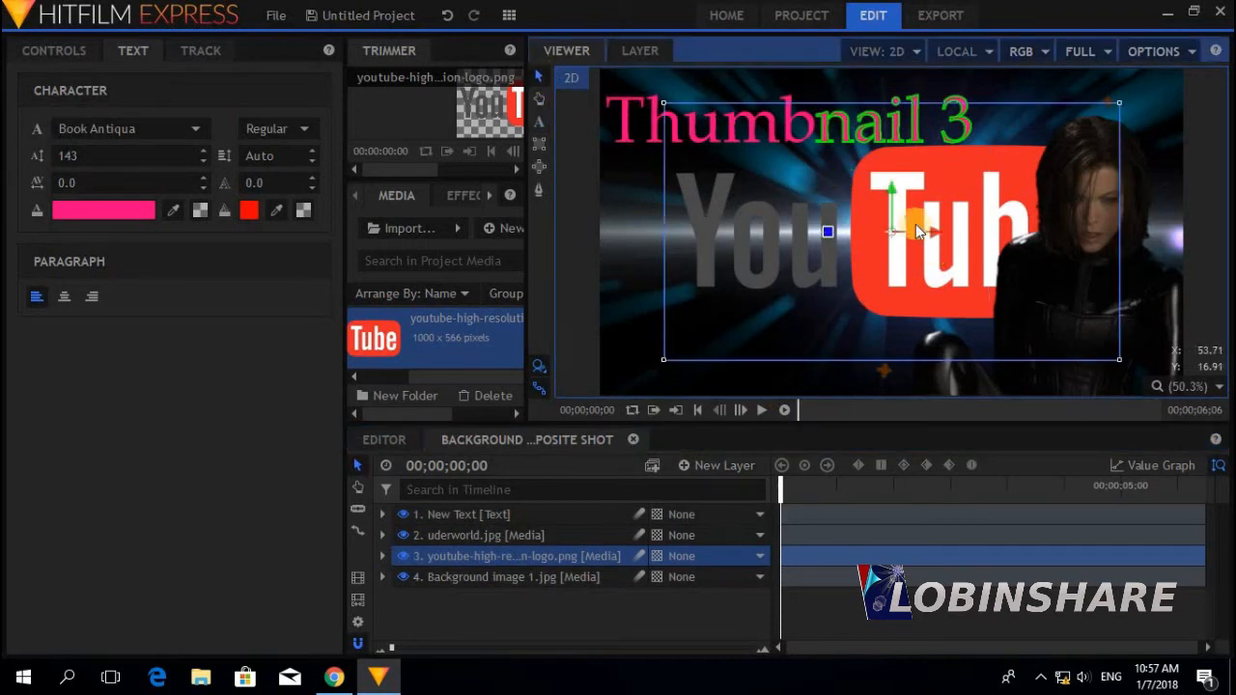
{"action": "mouse_move", "coordinate": [916, 224]}
{"action": "left_mouse_down"}
{"action": "mouse_move", "coordinate": [882, 269]}
{"action": "mouse_move", "coordinate": [890, 222]}
{"action": "mouse_move", "coordinate": [911, 209]}
{"action": "left_mouse_up"}
{"action": "left_click", "coordinate": [1015, 215]}
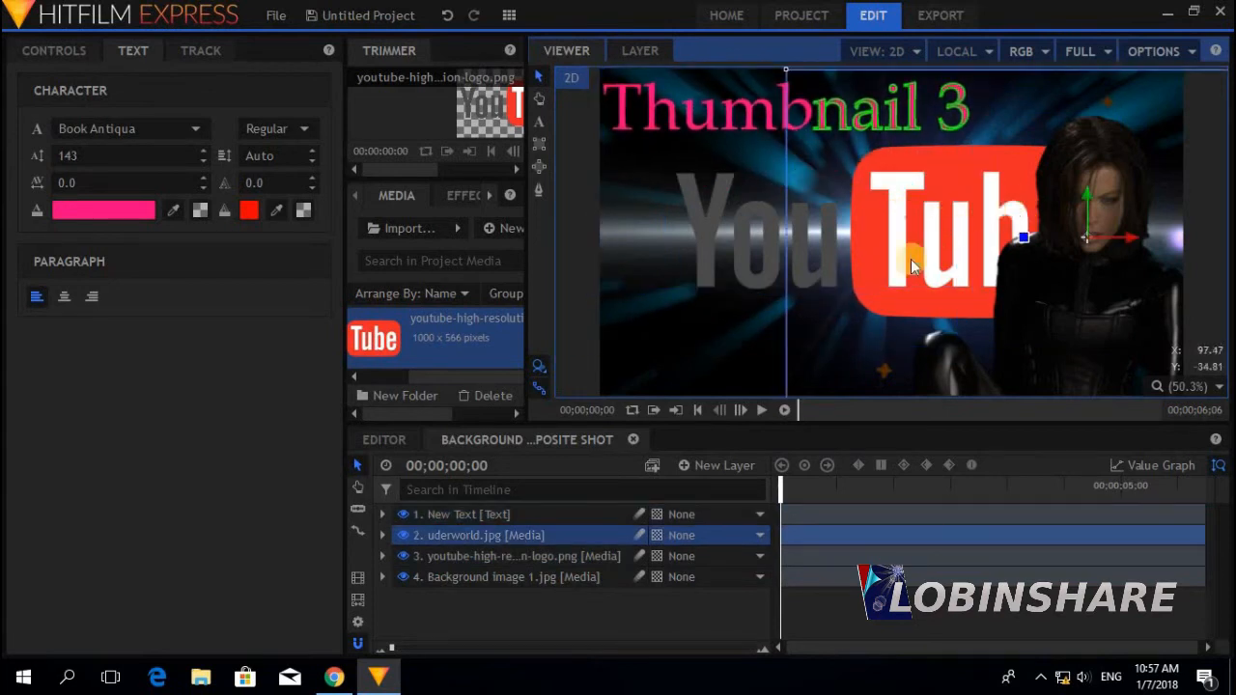
{"action": "left_click", "coordinate": [744, 278]}
{"action": "left_click", "coordinate": [794, 300]}
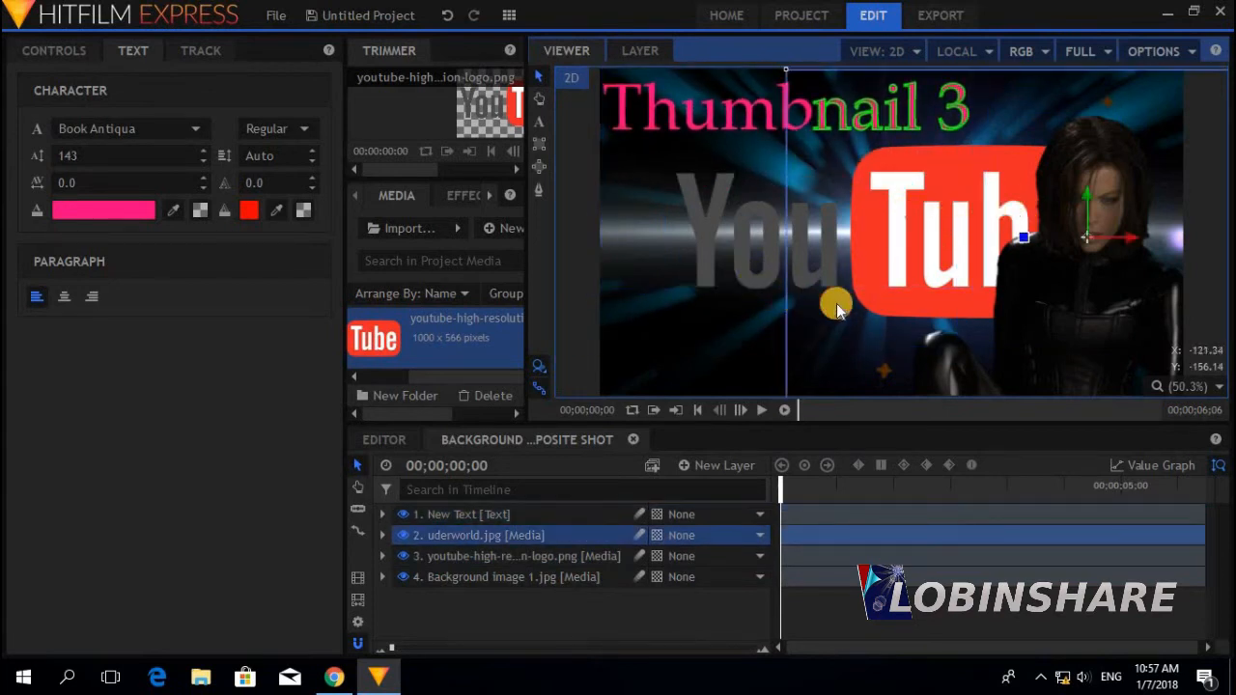
{"action": "left_click", "coordinate": [500, 555]}
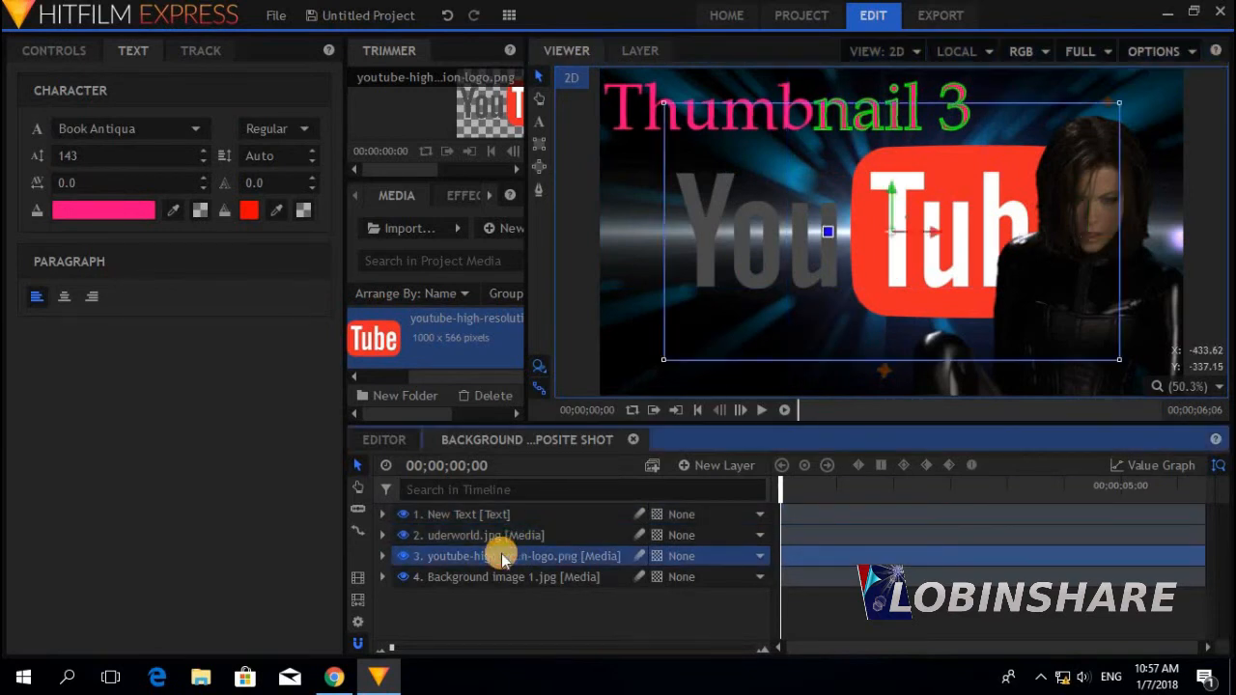
{"action": "left_click_drag", "start_coordinate": [732, 365], "coordinate": [654, 437]}
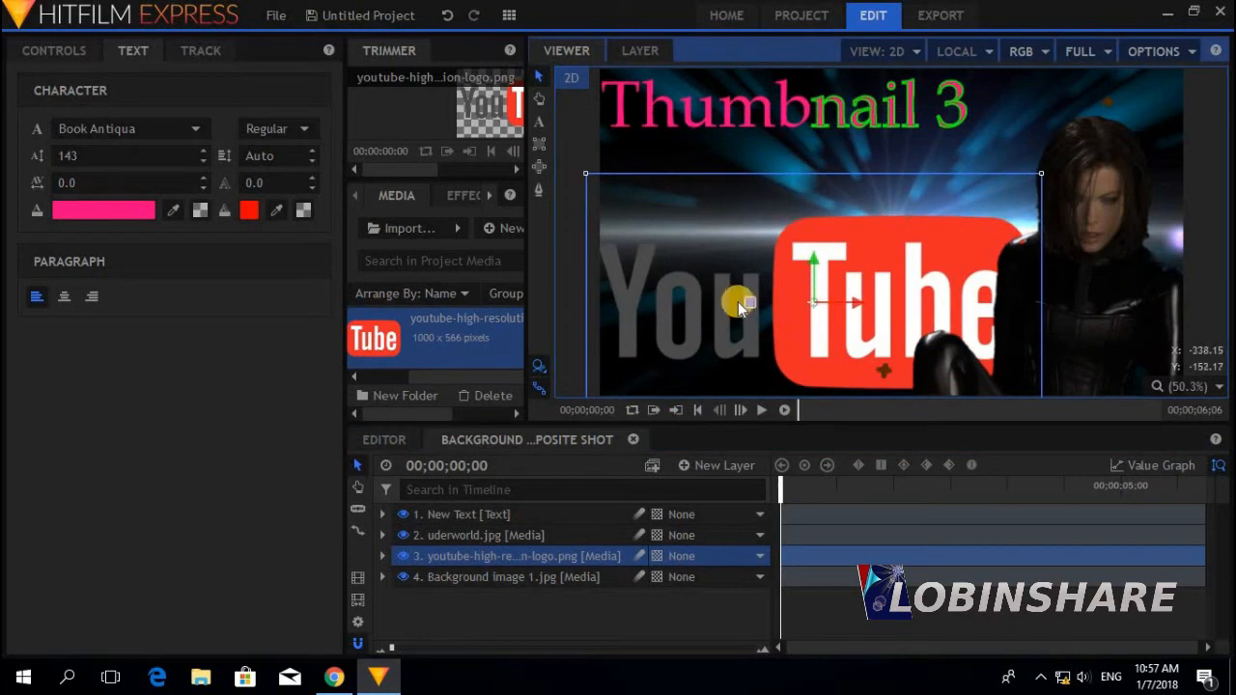
{"action": "left_click_drag", "start_coordinate": [817, 298], "coordinate": [811, 291]}
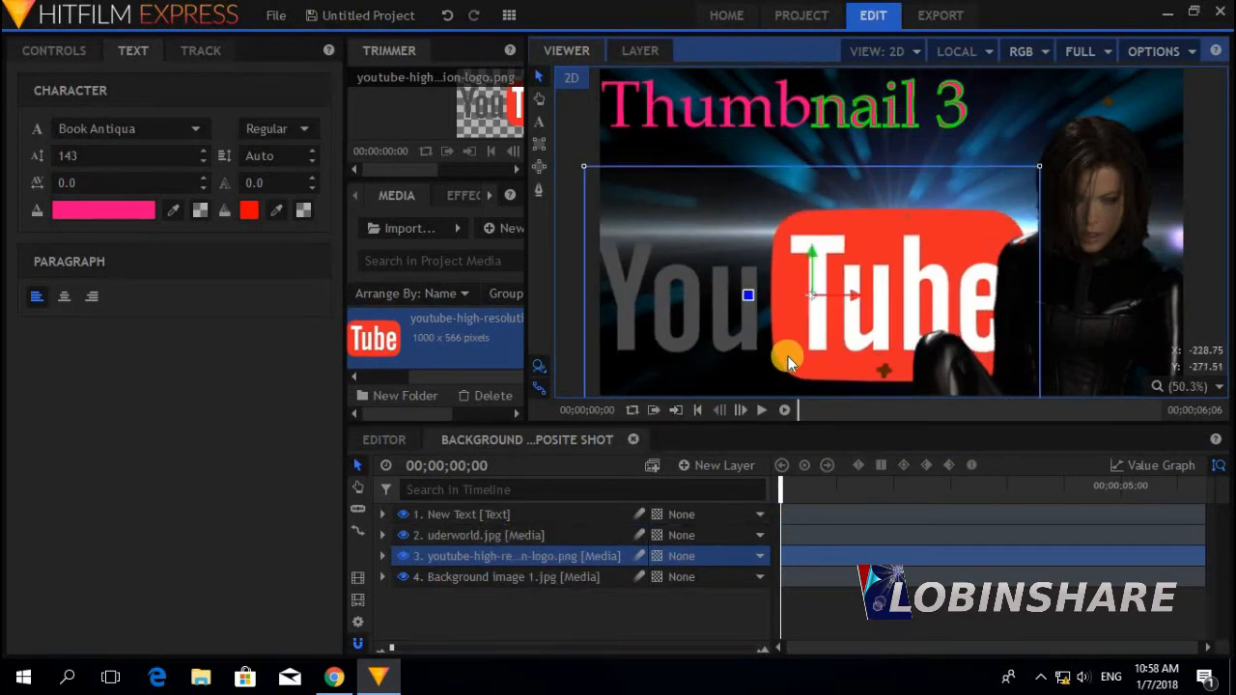
Export the current frame as a PNG named 'Thumbnail 3' to the Desktop
{"action": "left_click", "coordinate": [357, 621]}
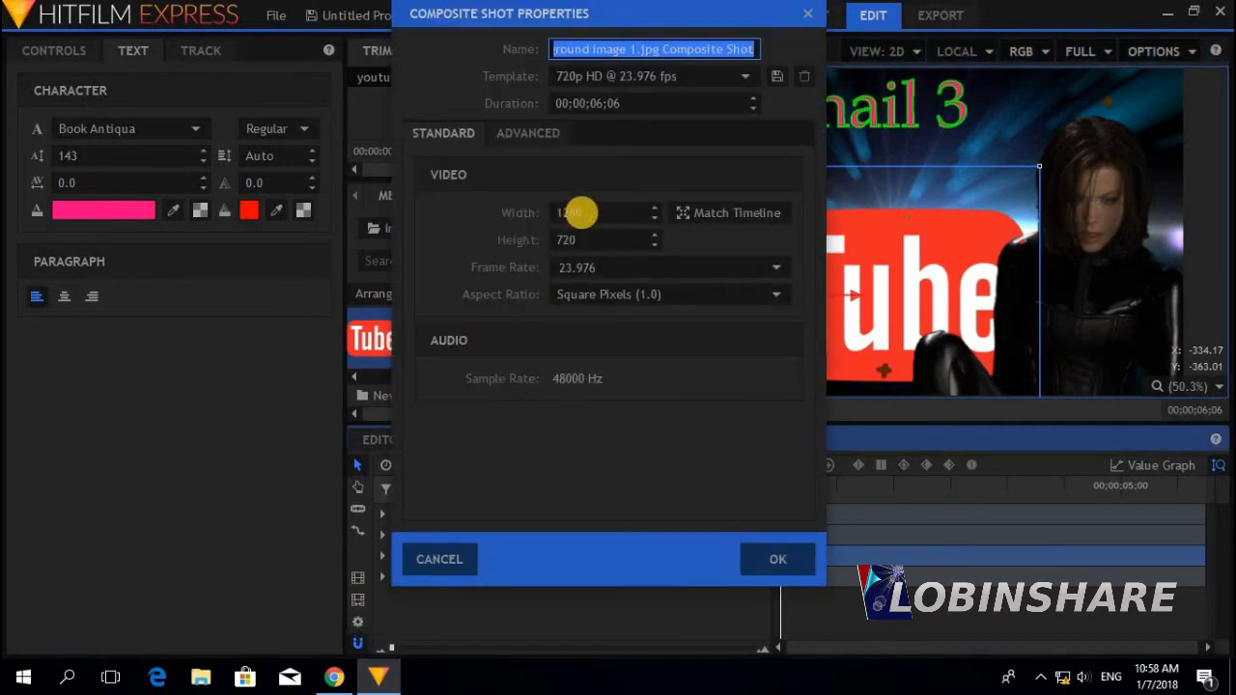
{"action": "left_click", "coordinate": [762, 559]}
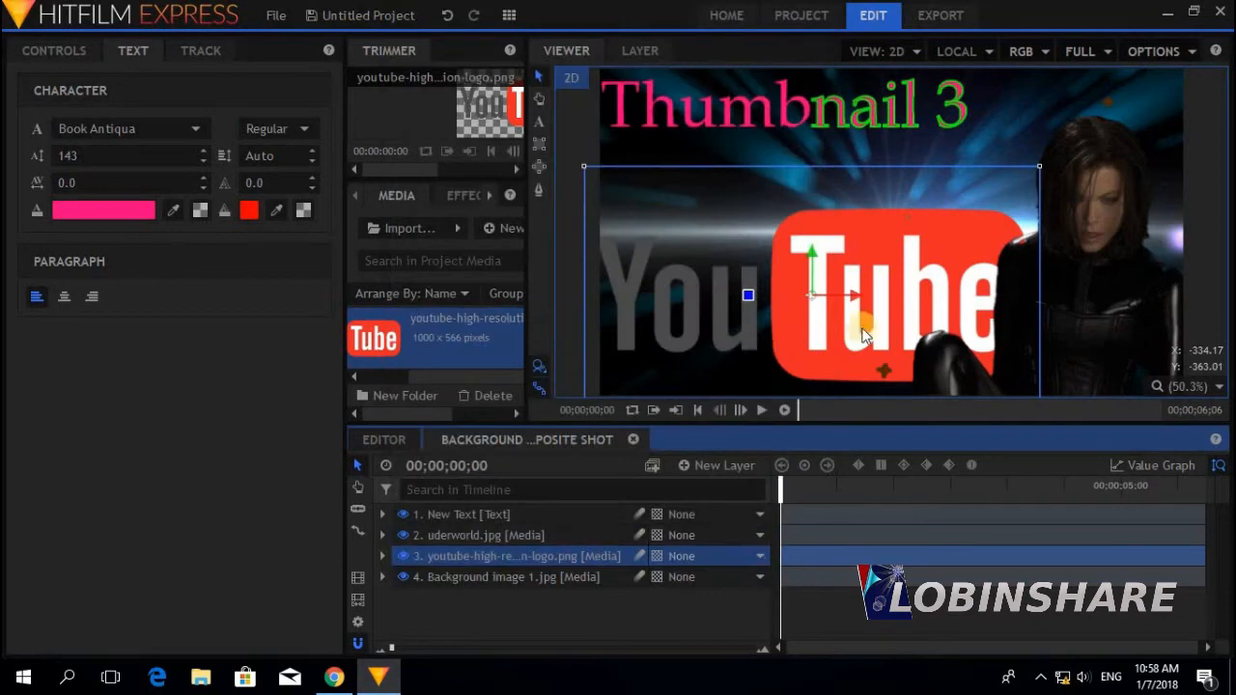
{"action": "left_click", "coordinate": [1178, 55]}
{"action": "left_click", "coordinate": [1166, 228]}
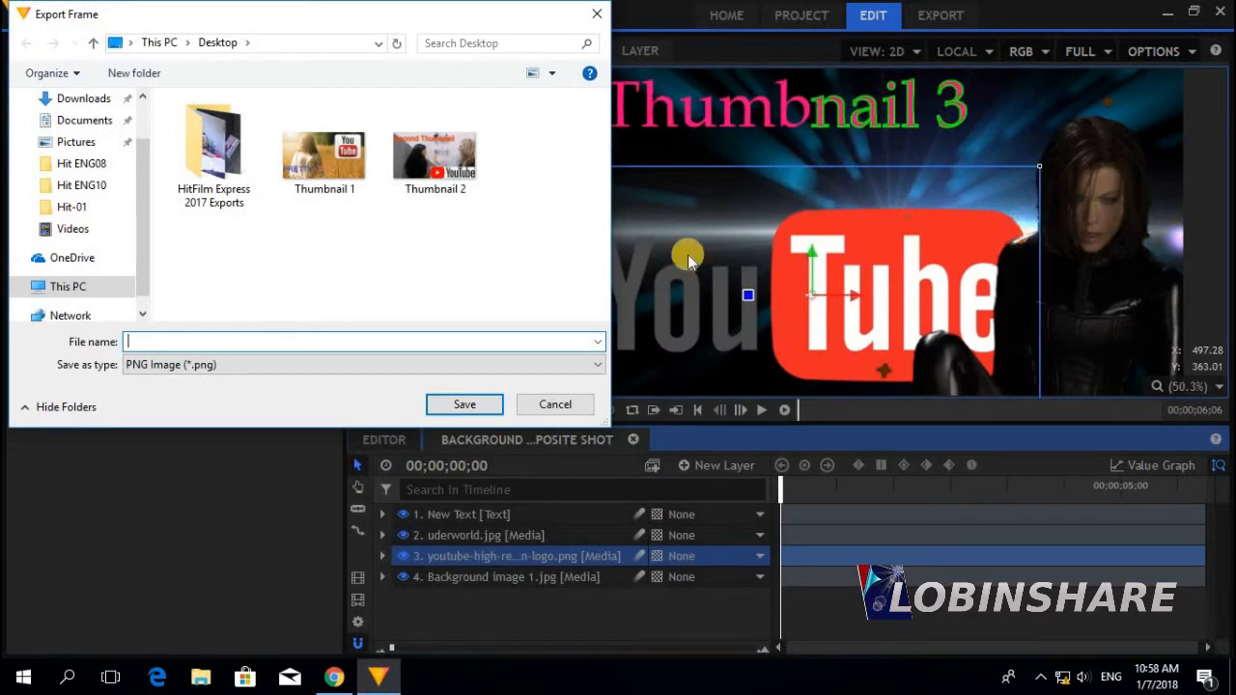
{"action": "type", "text": "Thumbnail "}
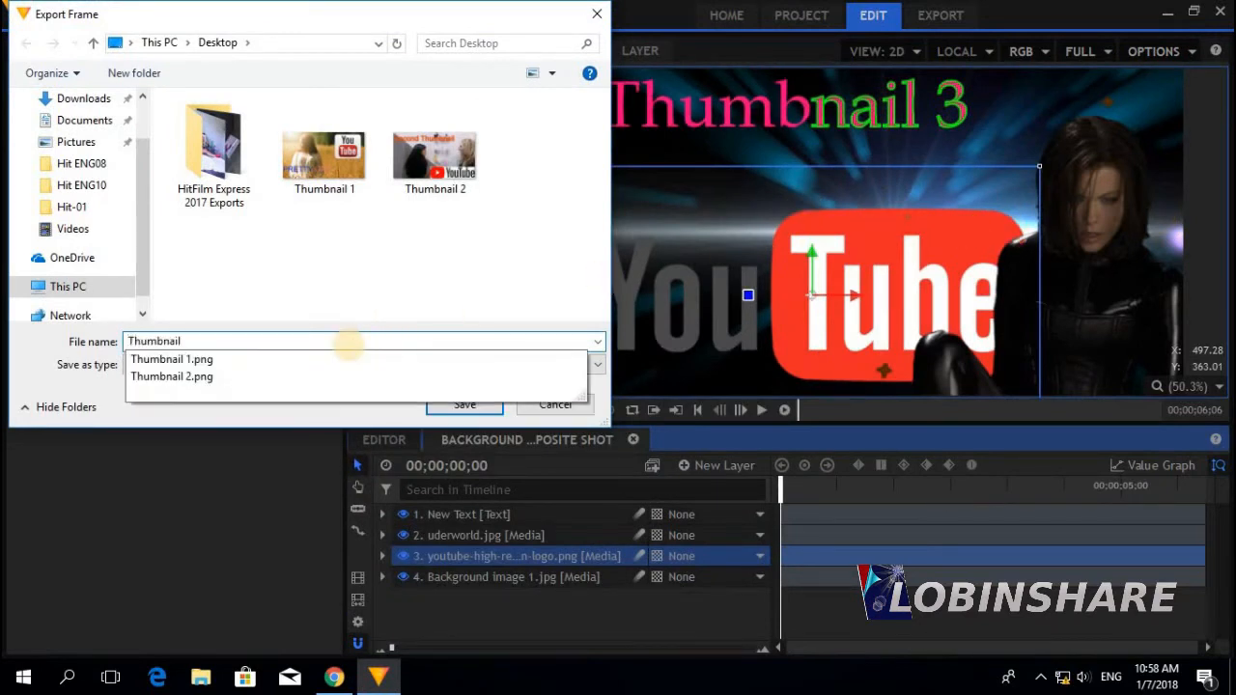
{"action": "type", "text": "3"}
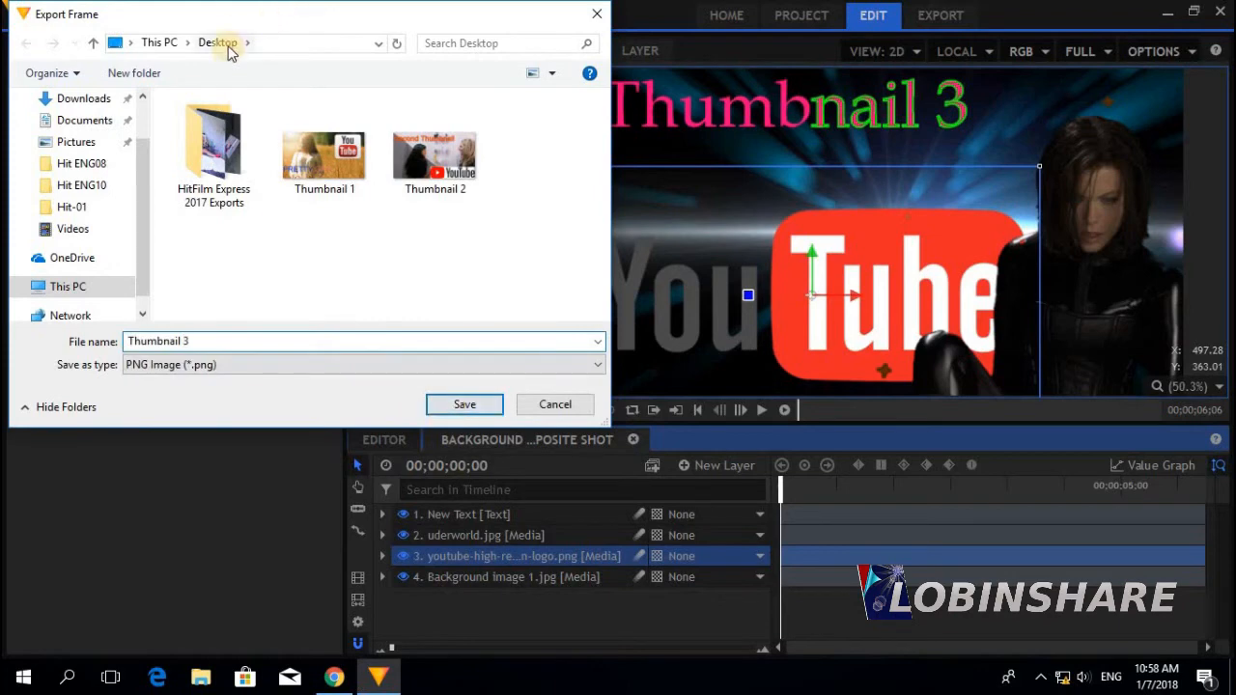
{"action": "left_click", "coordinate": [467, 405]}
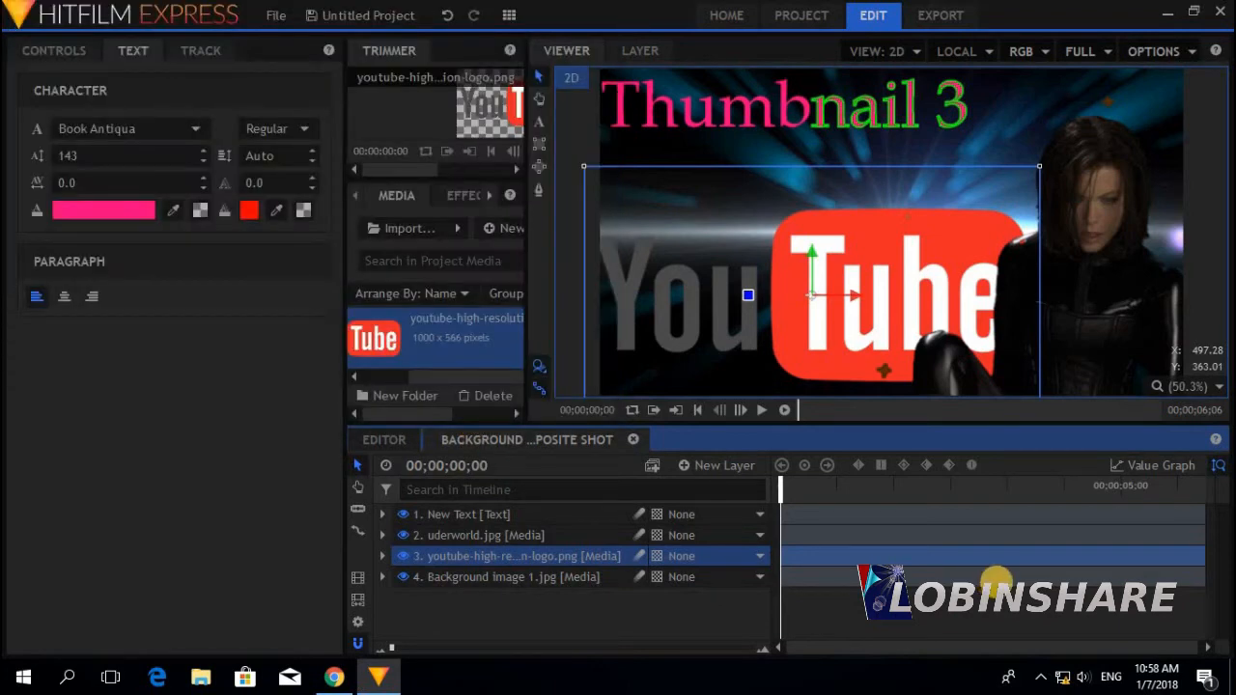
{"action": "left_click", "coordinate": [1230, 678]}
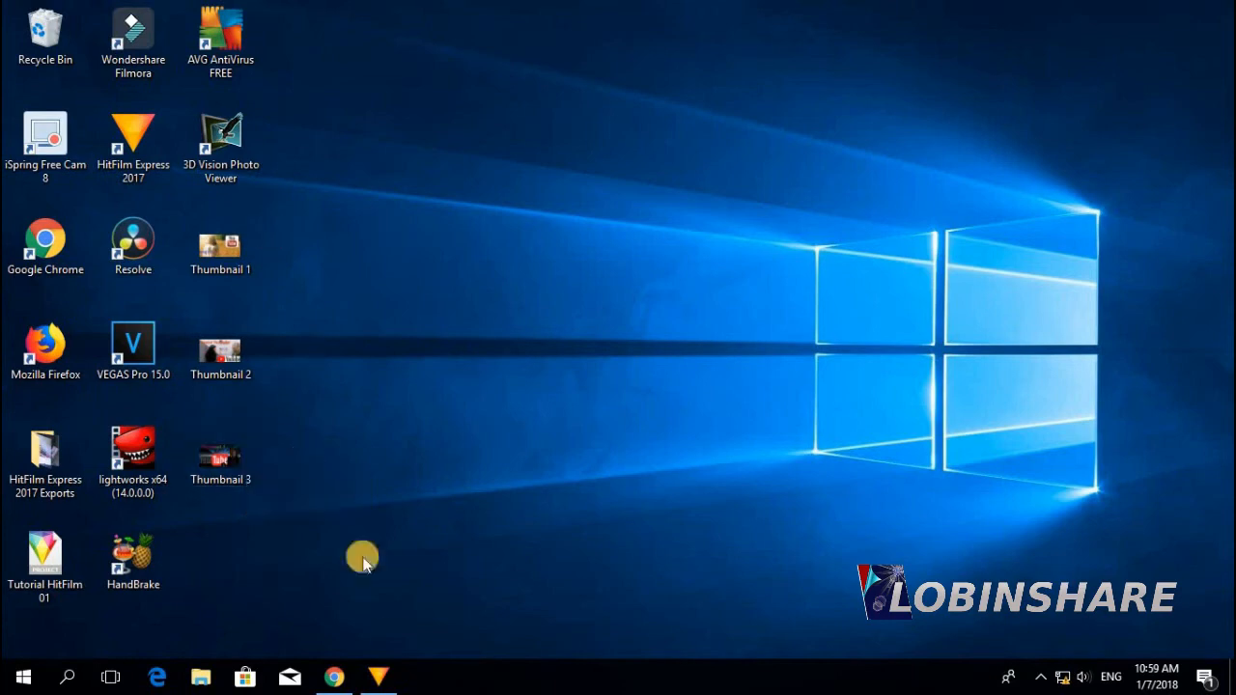
{"action": "left_click", "coordinate": [392, 674]}
Search Google Images for background images and open the night railway photo
{"action": "left_click", "coordinate": [336, 676]}
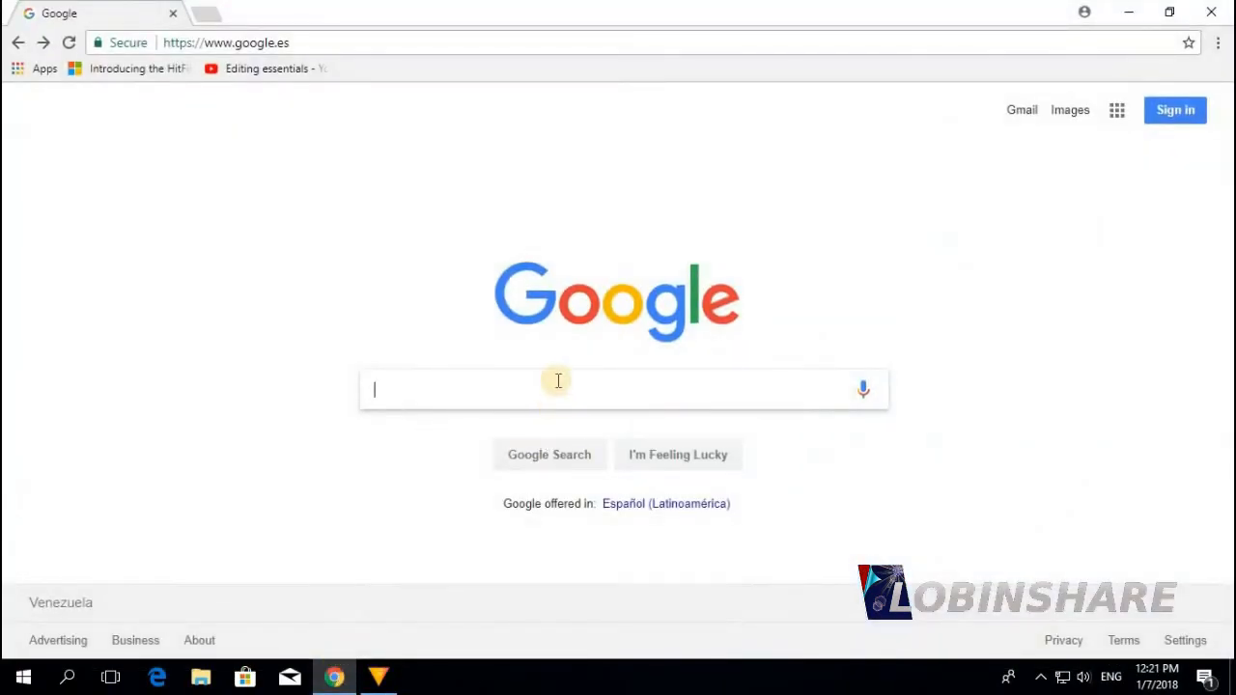
{"action": "type", "text": "backgrou"}
{"action": "key", "text": "Down"}
{"action": "key", "text": "Down"}
{"action": "key", "text": "Down"}
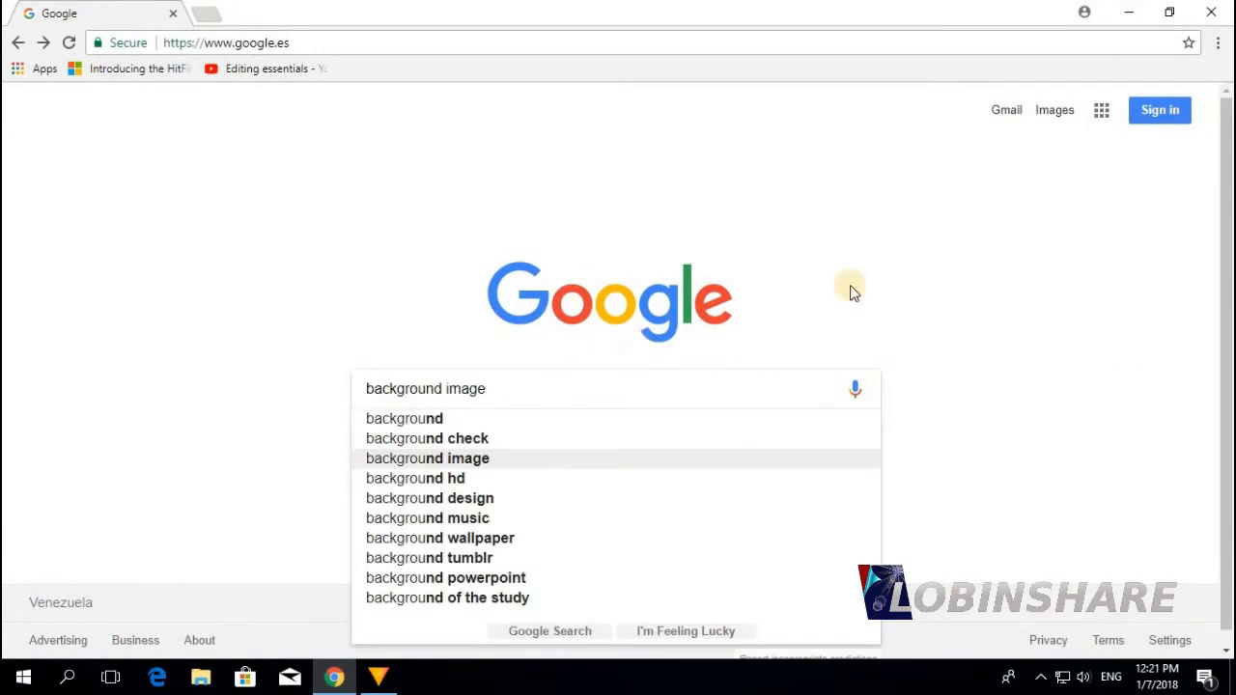
{"action": "key", "text": "Return"}
{"action": "left_click", "coordinate": [228, 183]}
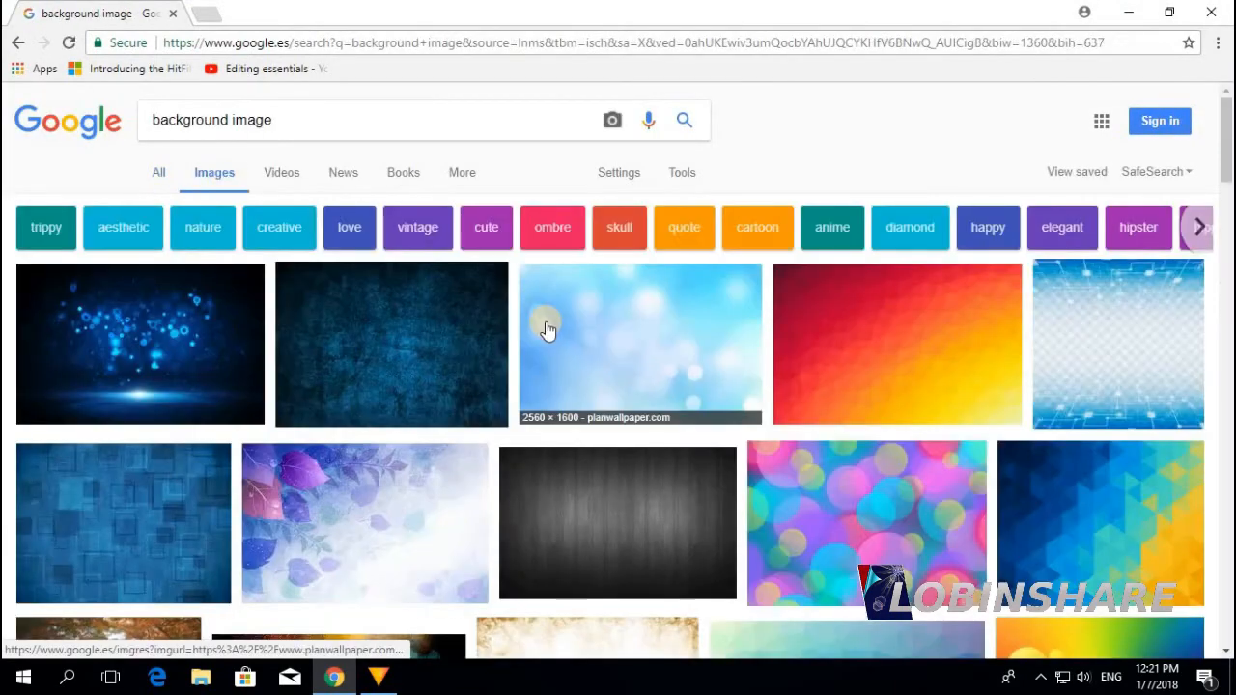
{"action": "scroll", "coordinate": [554, 325], "scroll_direction": "down", "scroll_amount": 20}
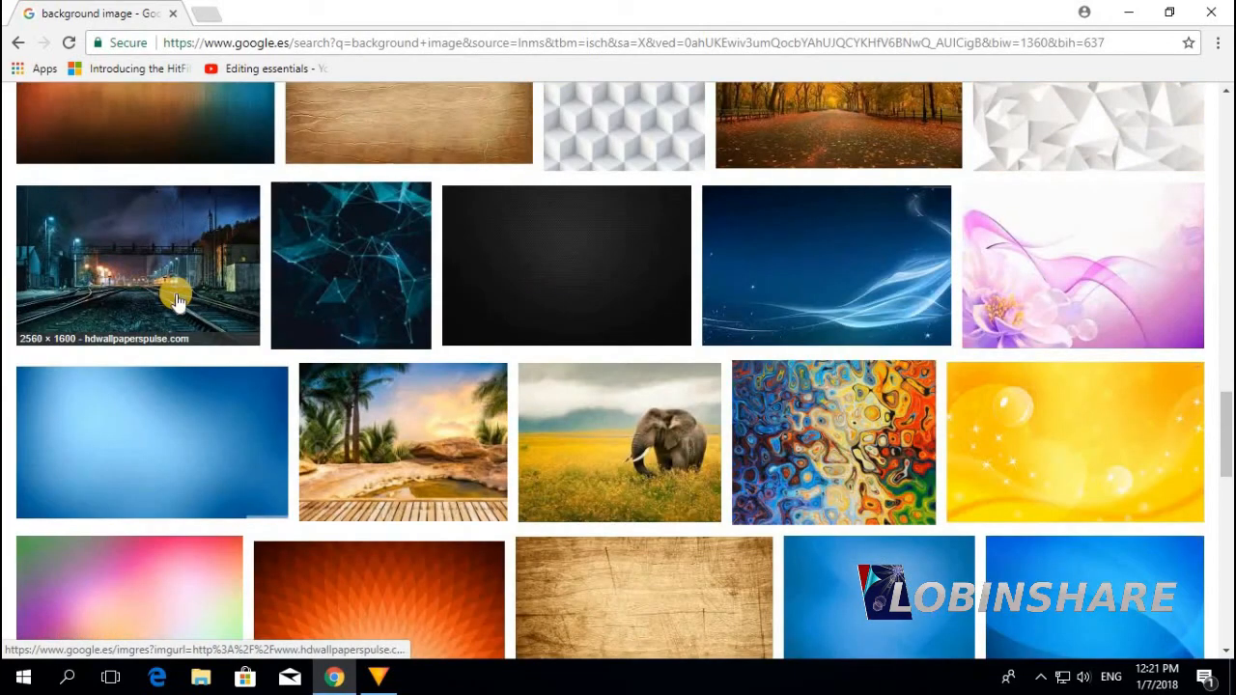
{"action": "left_click", "coordinate": [176, 299]}
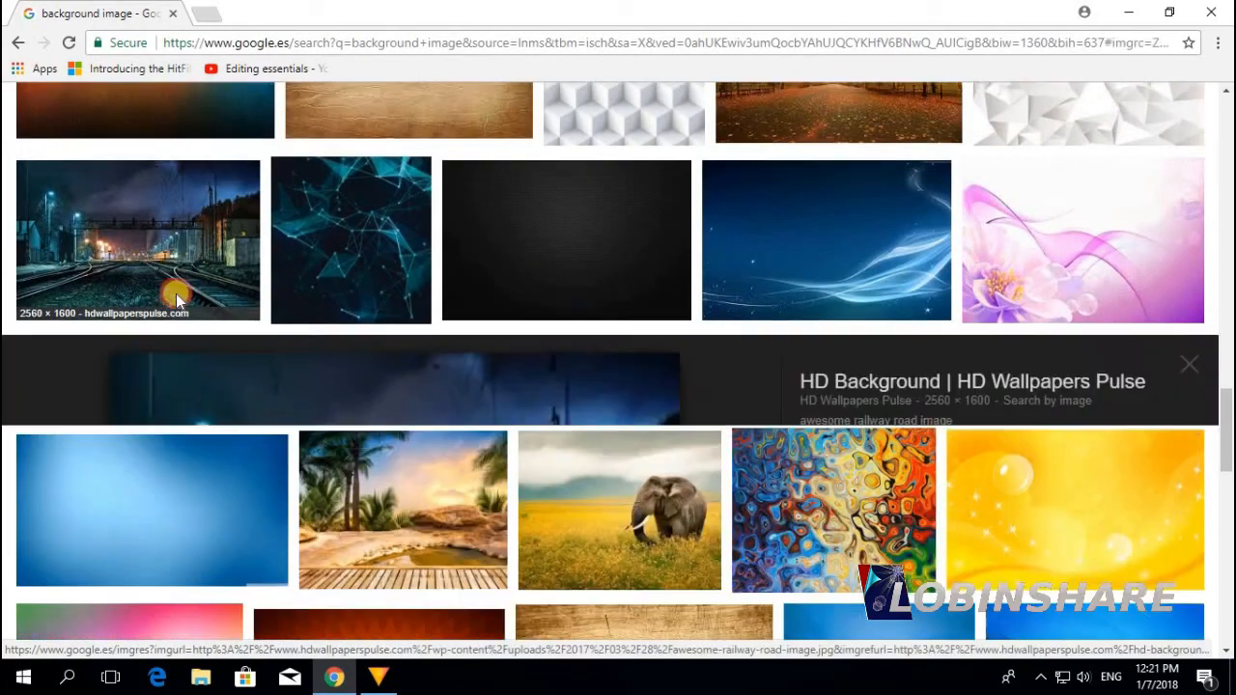
Save the railway photo as 'Background image 5' and minimise the browser
{"action": "right_click", "coordinate": [401, 436]}
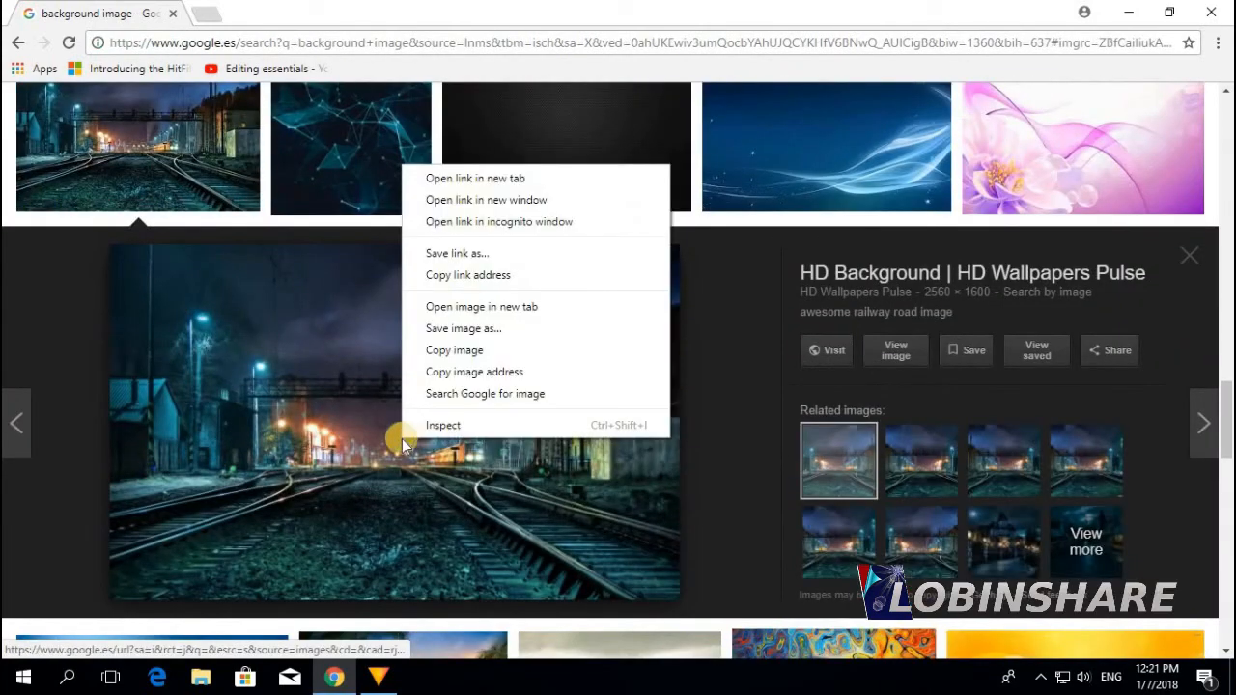
{"action": "left_click", "coordinate": [518, 329]}
{"action": "type", "text": "Background imag"}
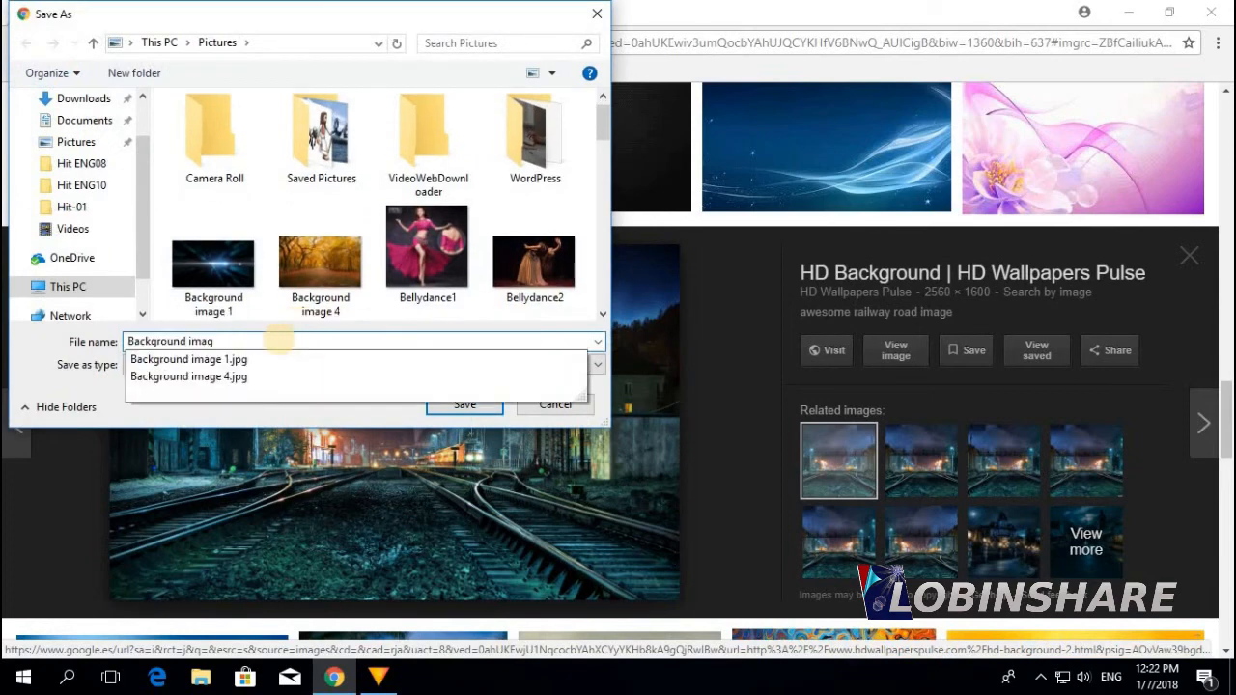
{"action": "type", "text": "e 5"}
{"action": "left_click", "coordinate": [464, 404]}
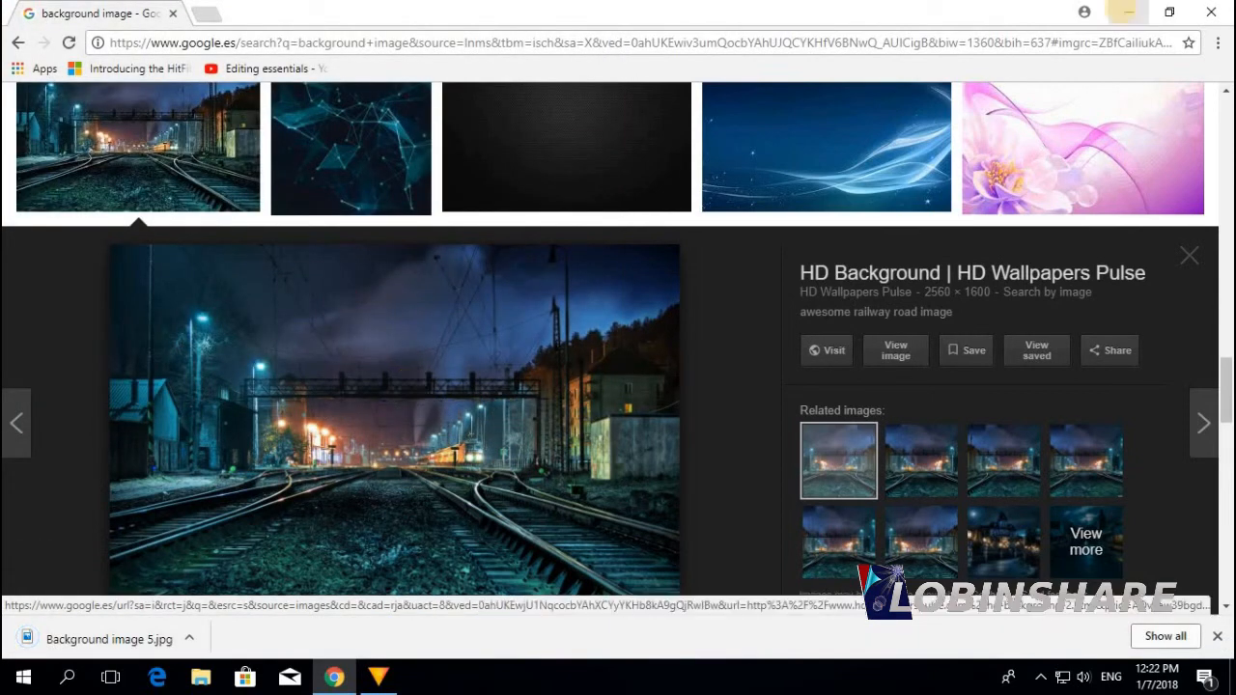
{"action": "left_click", "coordinate": [1124, 13]}
Create a new composite shot named 'FreeHand Mask Composite Shot'
{"action": "left_click", "coordinate": [387, 678]}
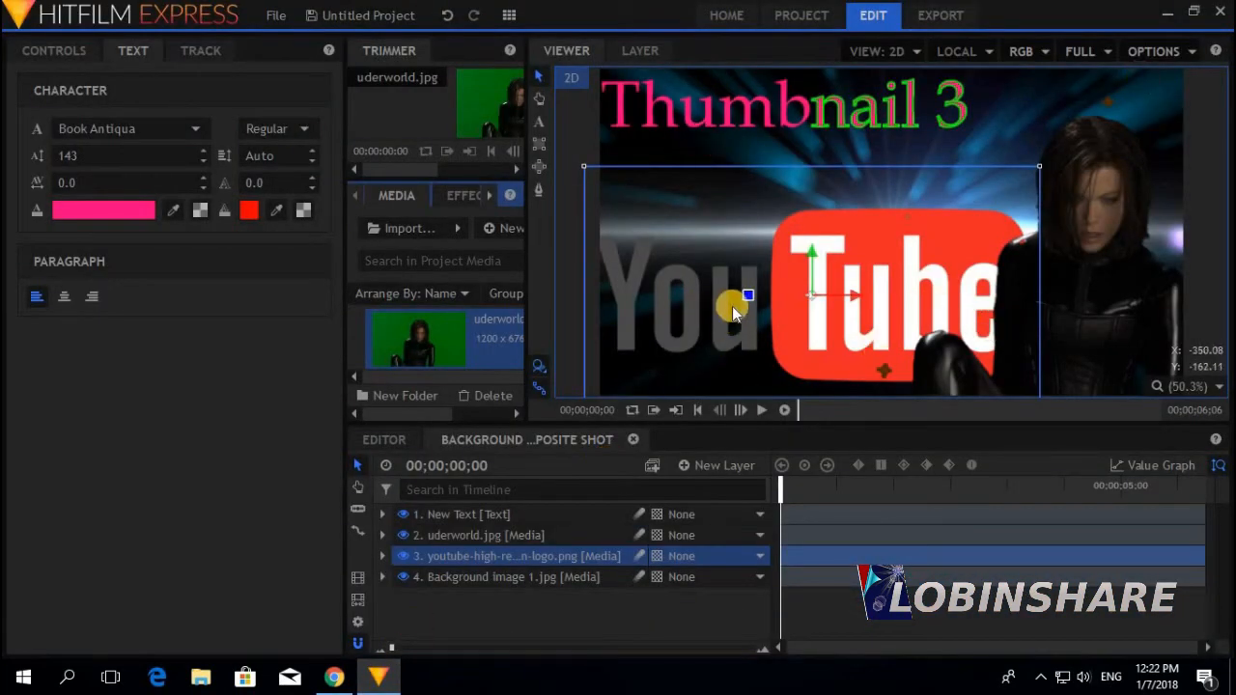
{"action": "left_click", "coordinate": [401, 439]}
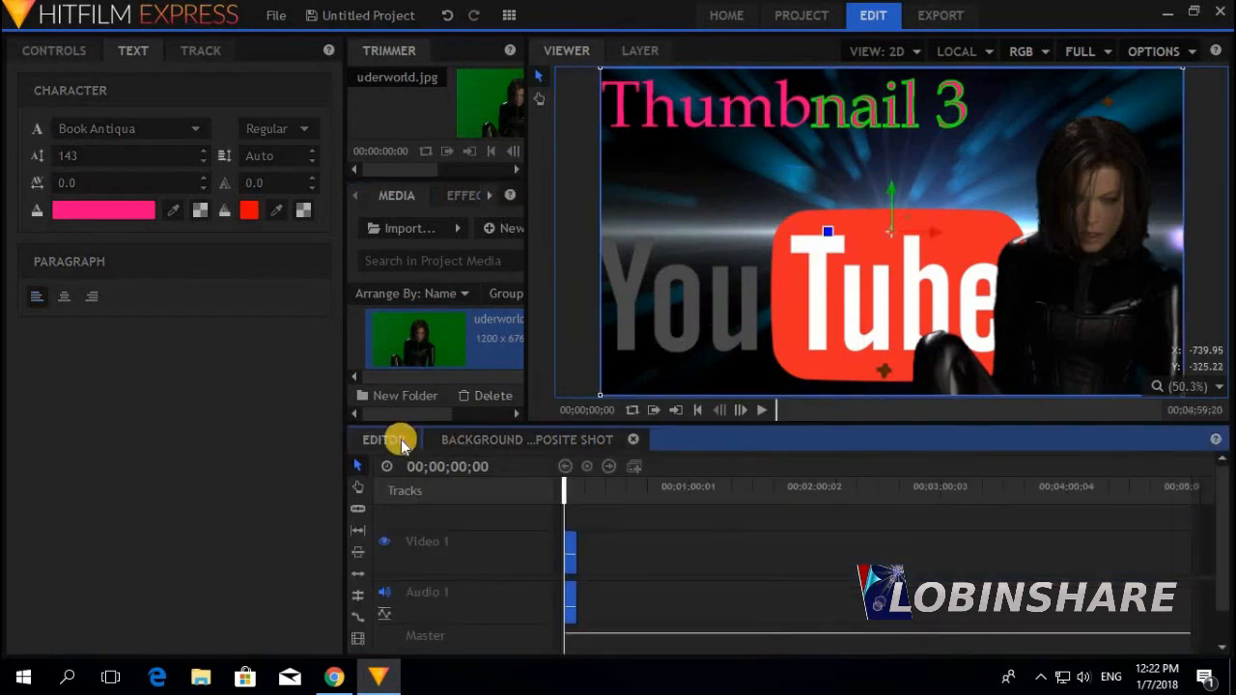
{"action": "left_click", "coordinate": [488, 236]}
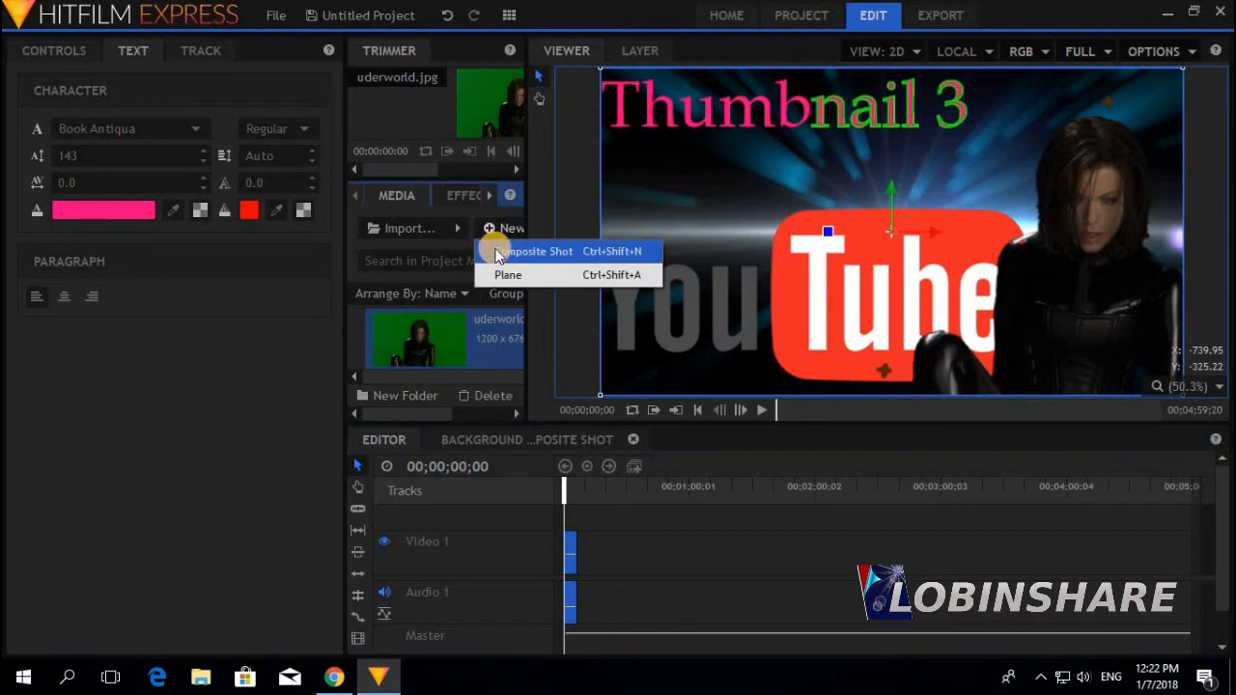
{"action": "left_click", "coordinate": [497, 253]}
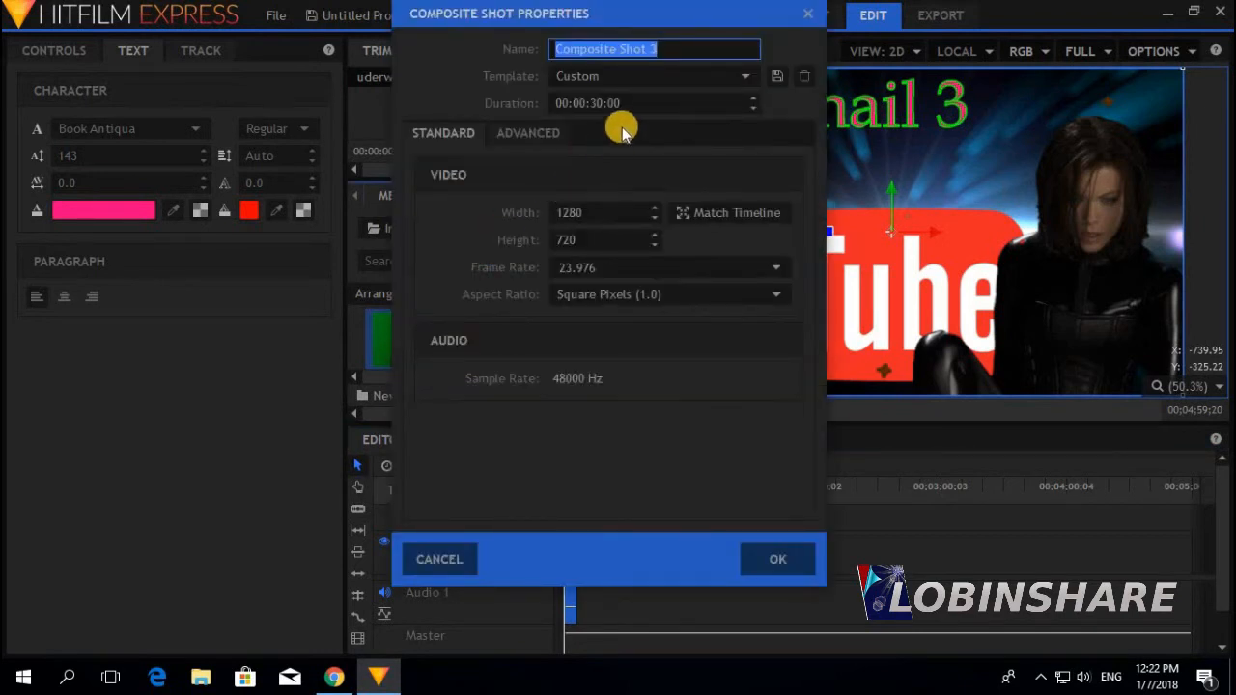
{"action": "left_click", "coordinate": [560, 51]}
{"action": "type", "text": "FreeHand Mask"}
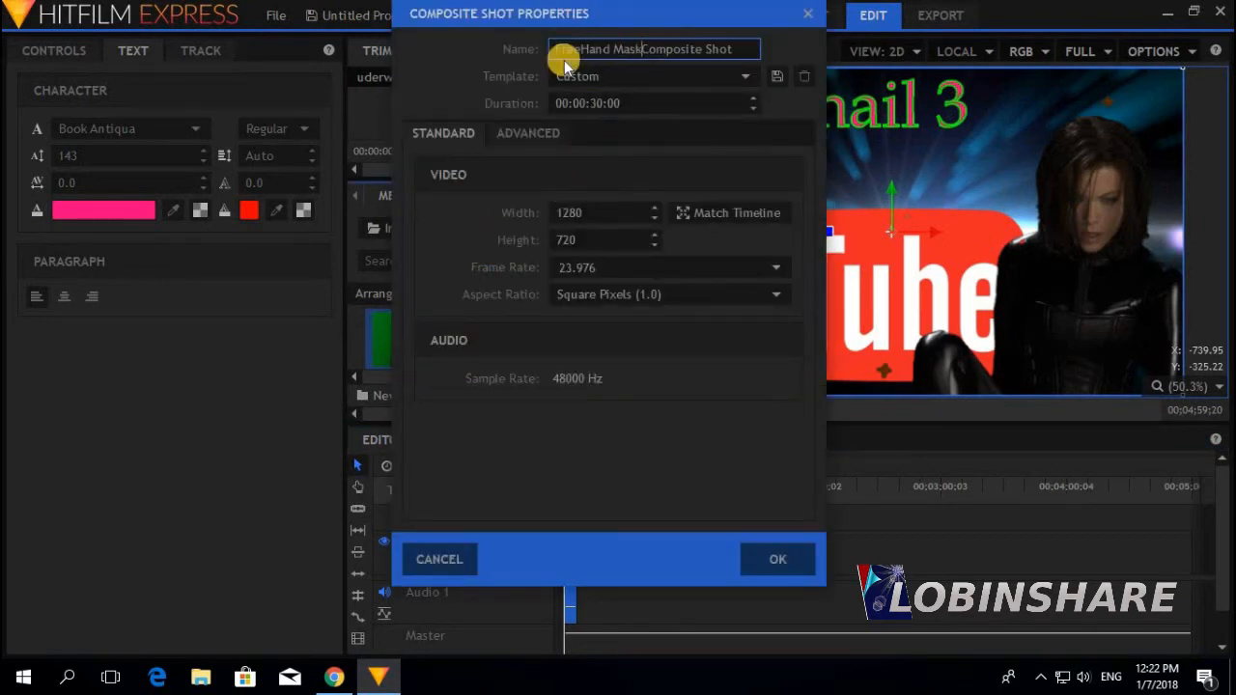
{"action": "left_click", "coordinate": [761, 554]}
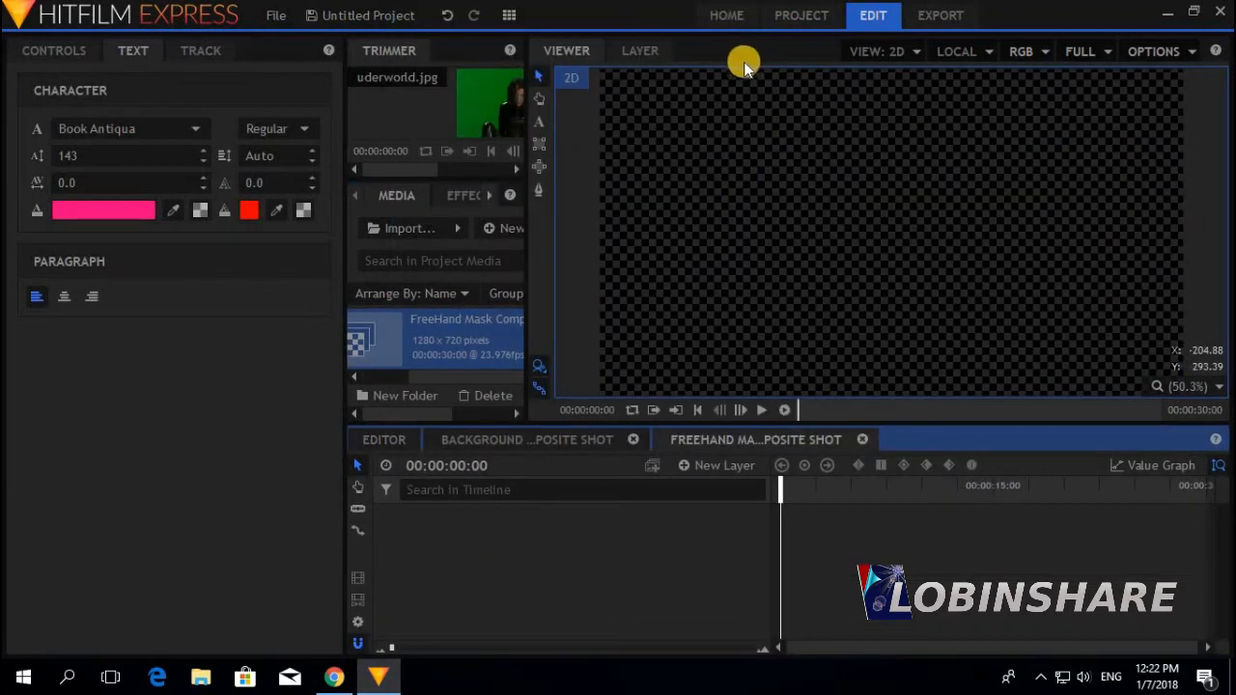
Import Background image 5 as its layer and confirm the 1280 x 720 size
{"action": "left_click", "coordinate": [408, 226]}
{"action": "left_click", "coordinate": [246, 350]}
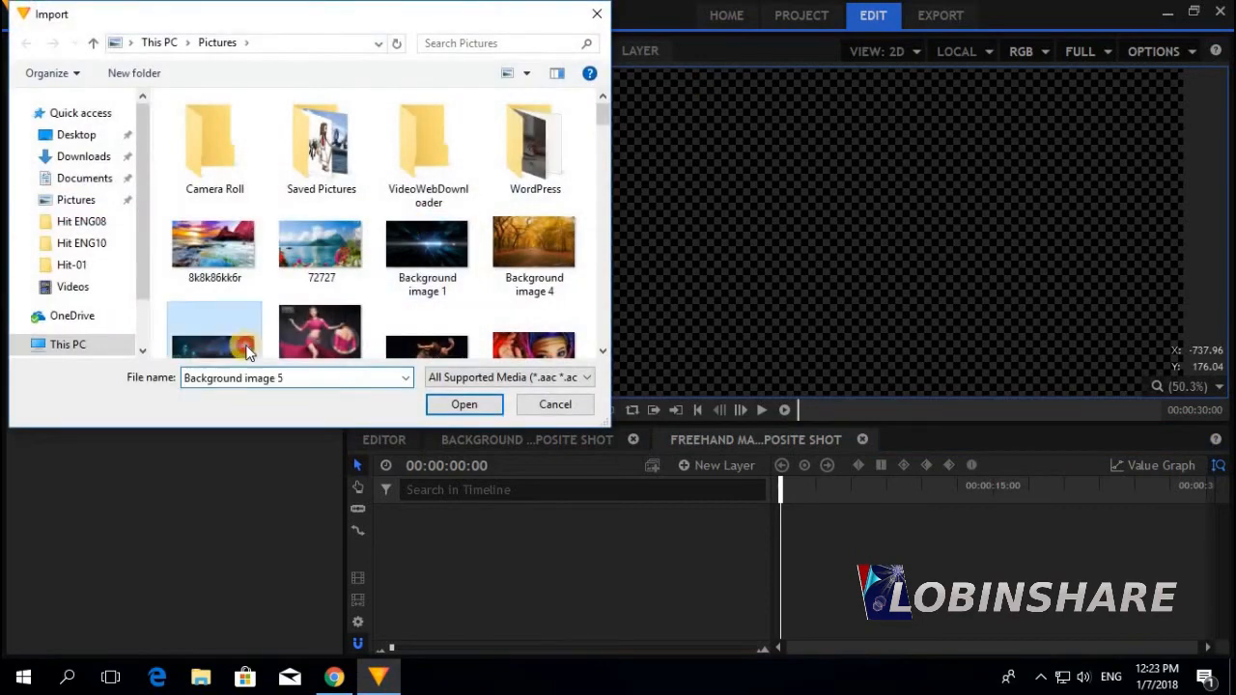
{"action": "left_click", "coordinate": [454, 404]}
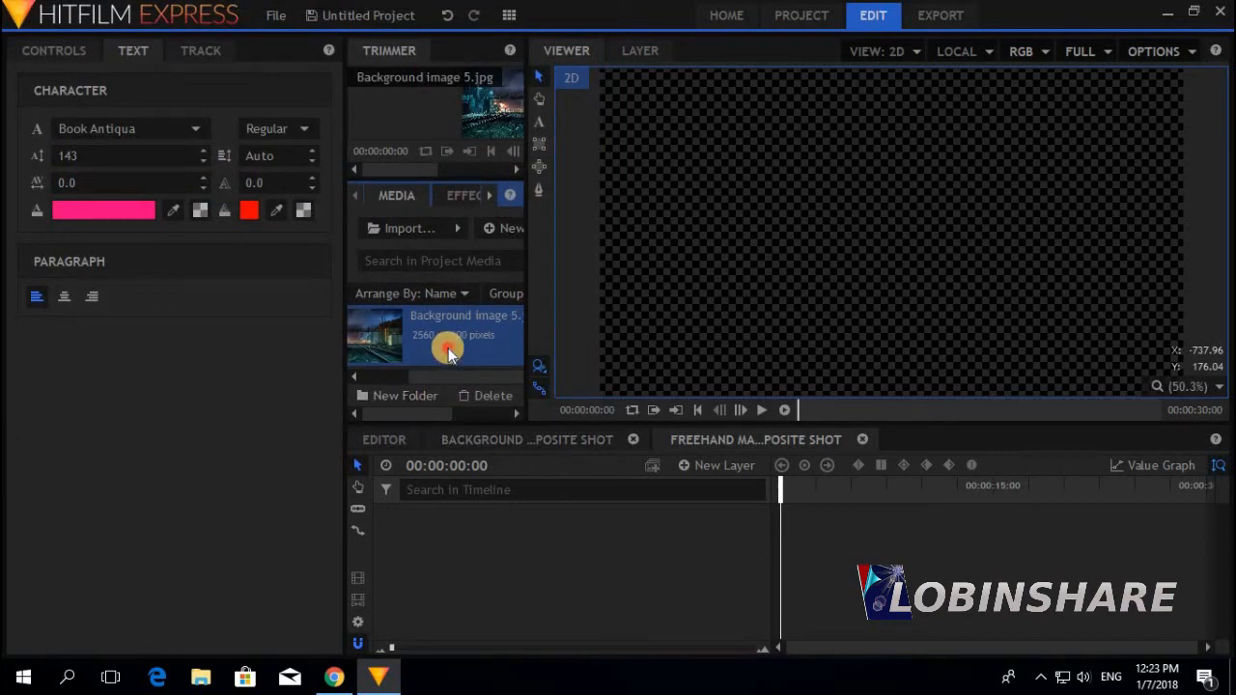
{"action": "left_click_drag", "start_coordinate": [448, 348], "coordinate": [450, 522]}
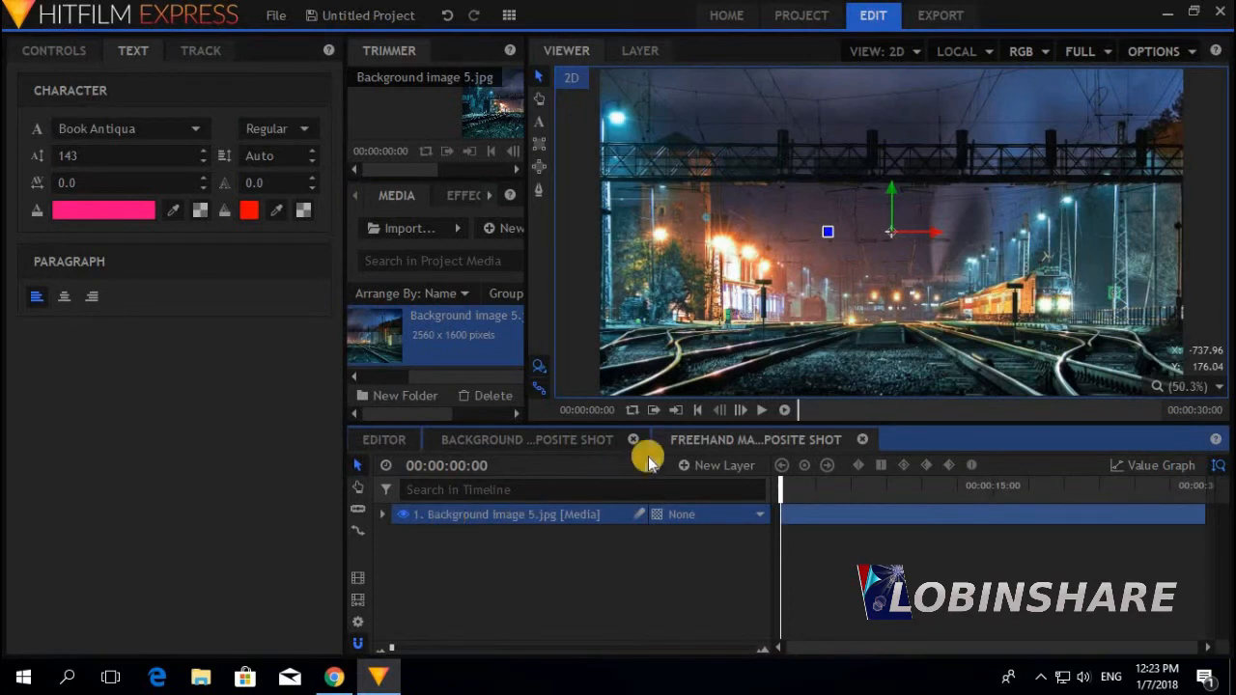
{"action": "left_click", "coordinate": [355, 623]}
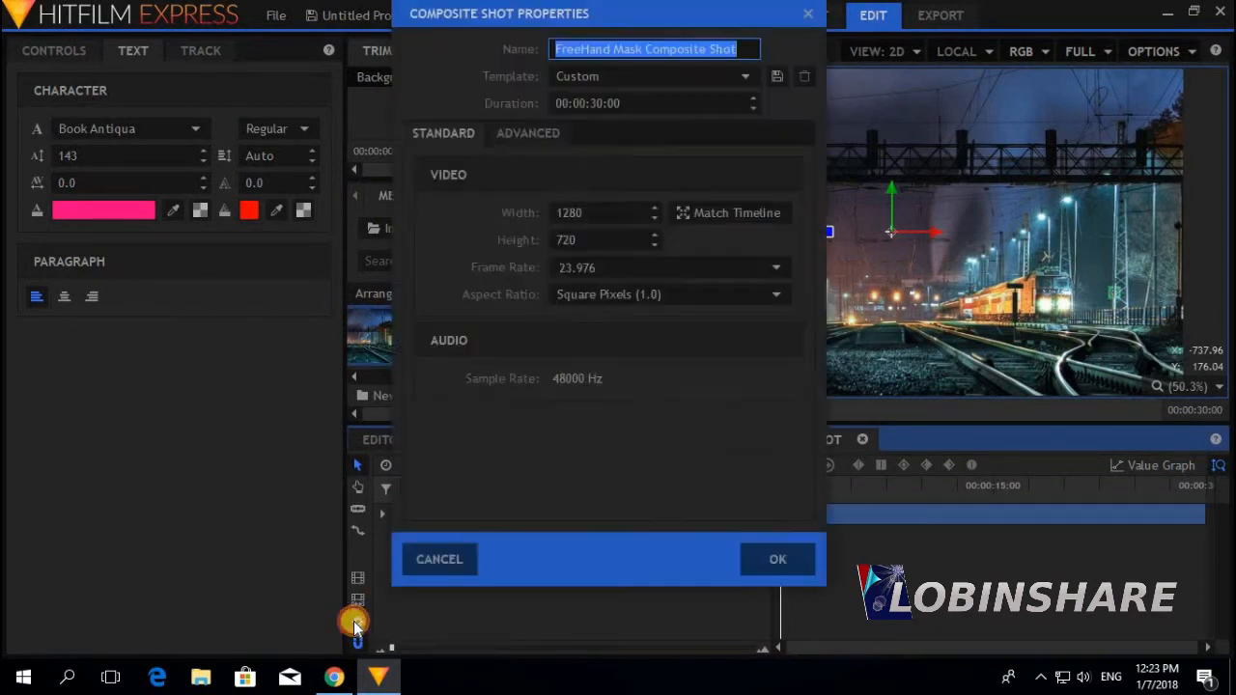
{"action": "left_click", "coordinate": [592, 214]}
{"action": "left_click", "coordinate": [580, 241]}
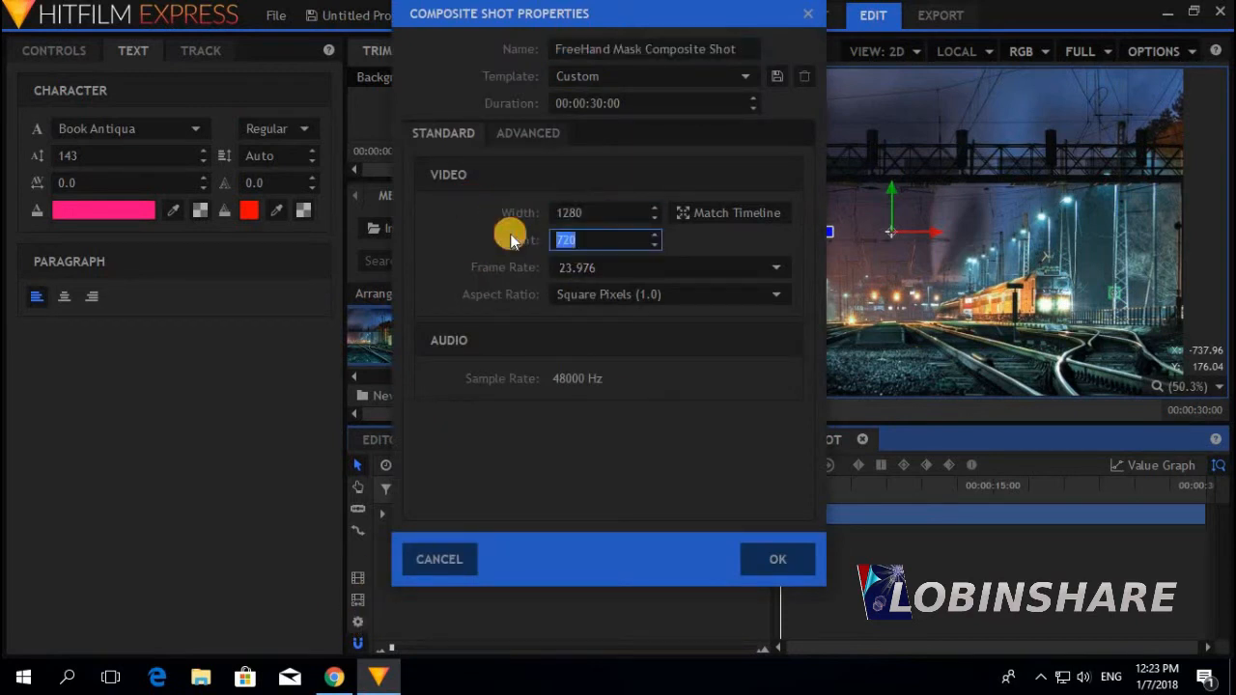
{"action": "left_click", "coordinate": [784, 559]}
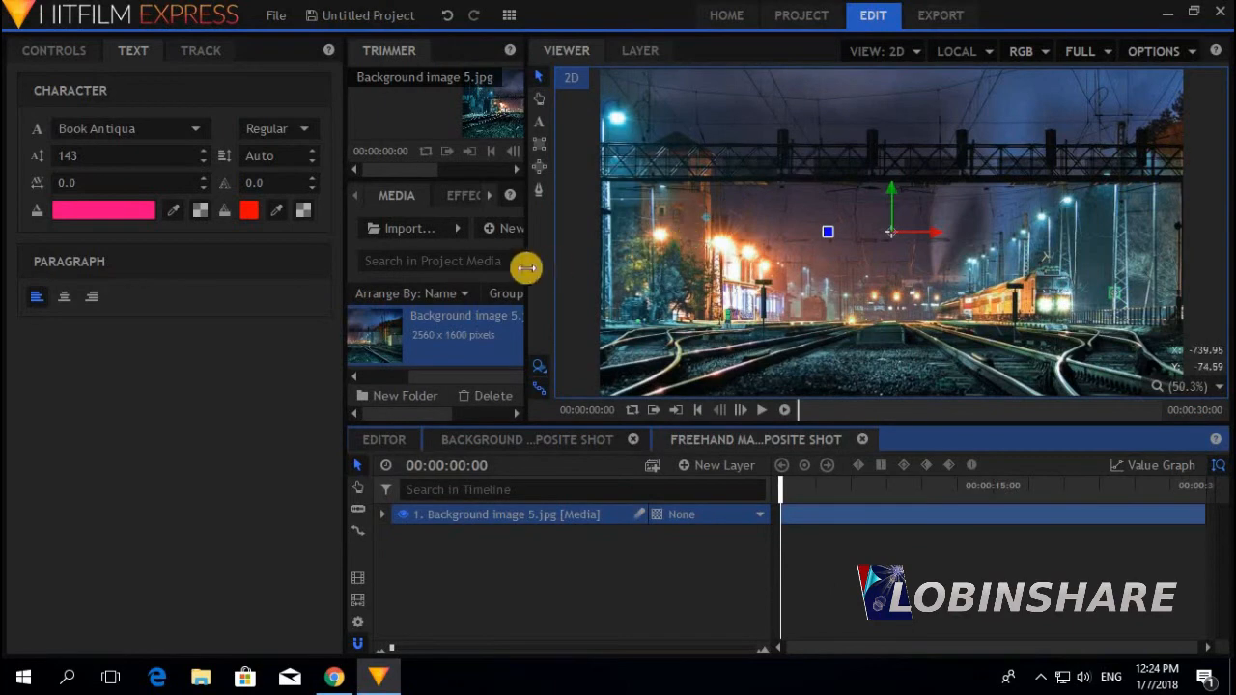
Import the portrait photo and add it as a layer above the railway background
{"action": "left_click", "coordinate": [399, 228]}
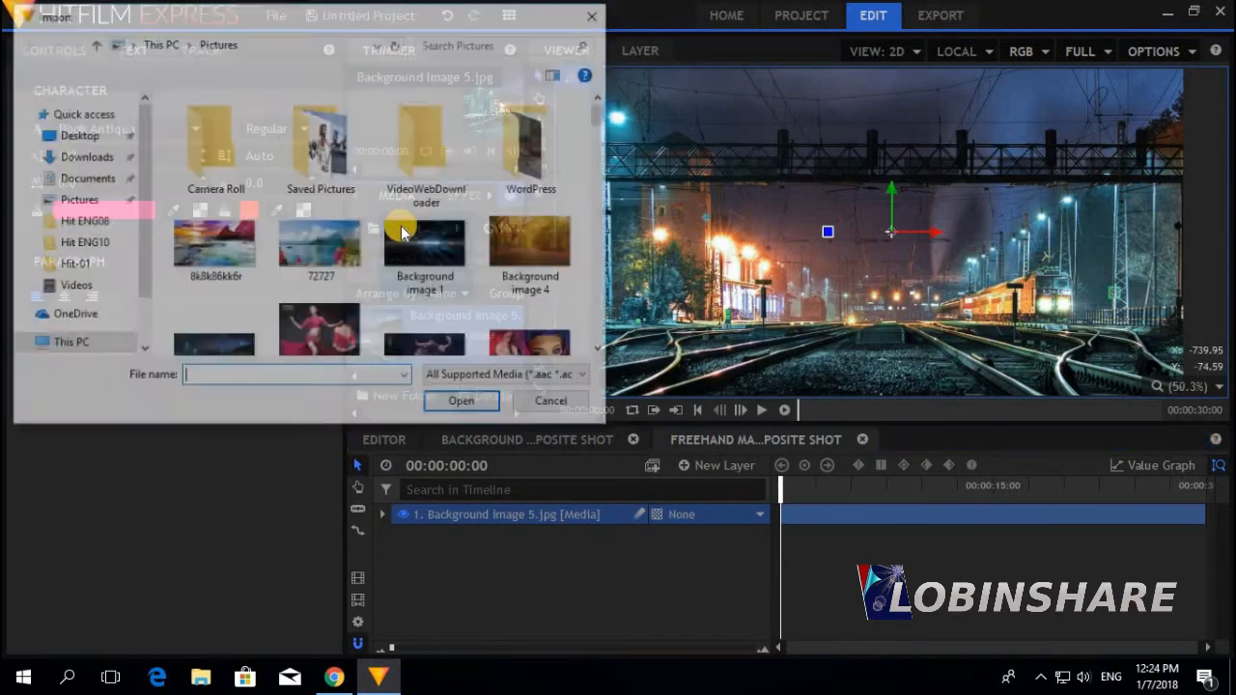
{"action": "left_click_drag", "start_coordinate": [601, 114], "coordinate": [599, 212]}
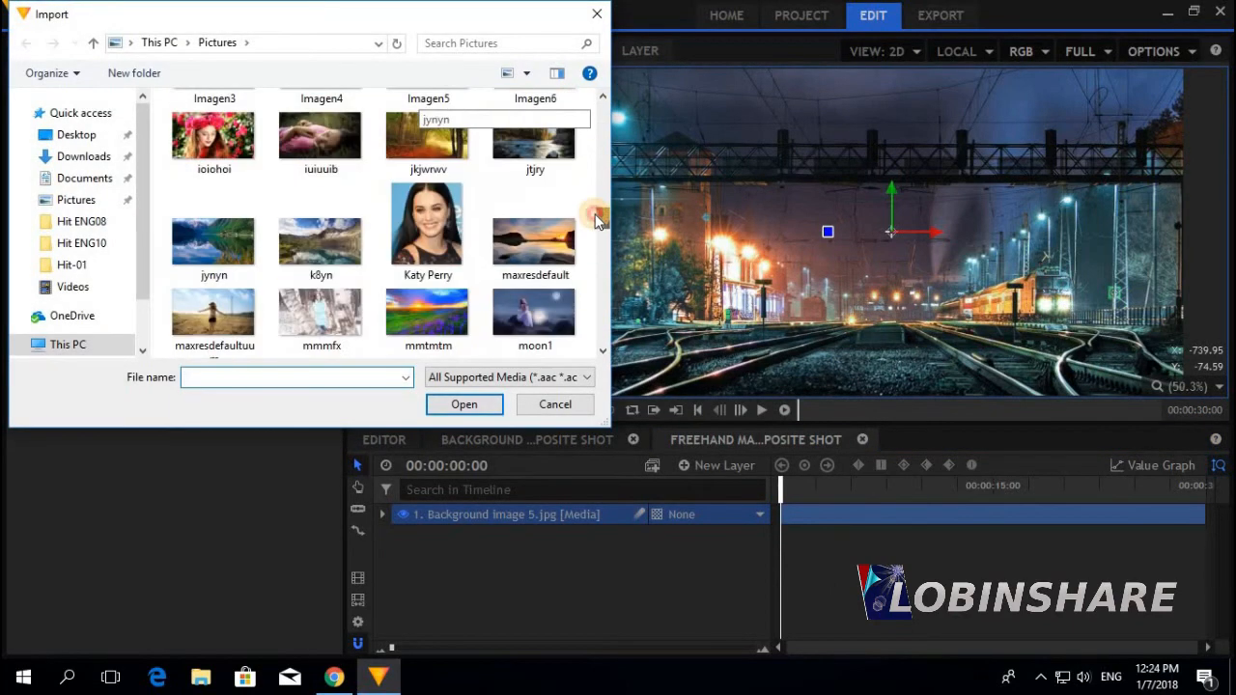
{"action": "double_click", "coordinate": [454, 227]}
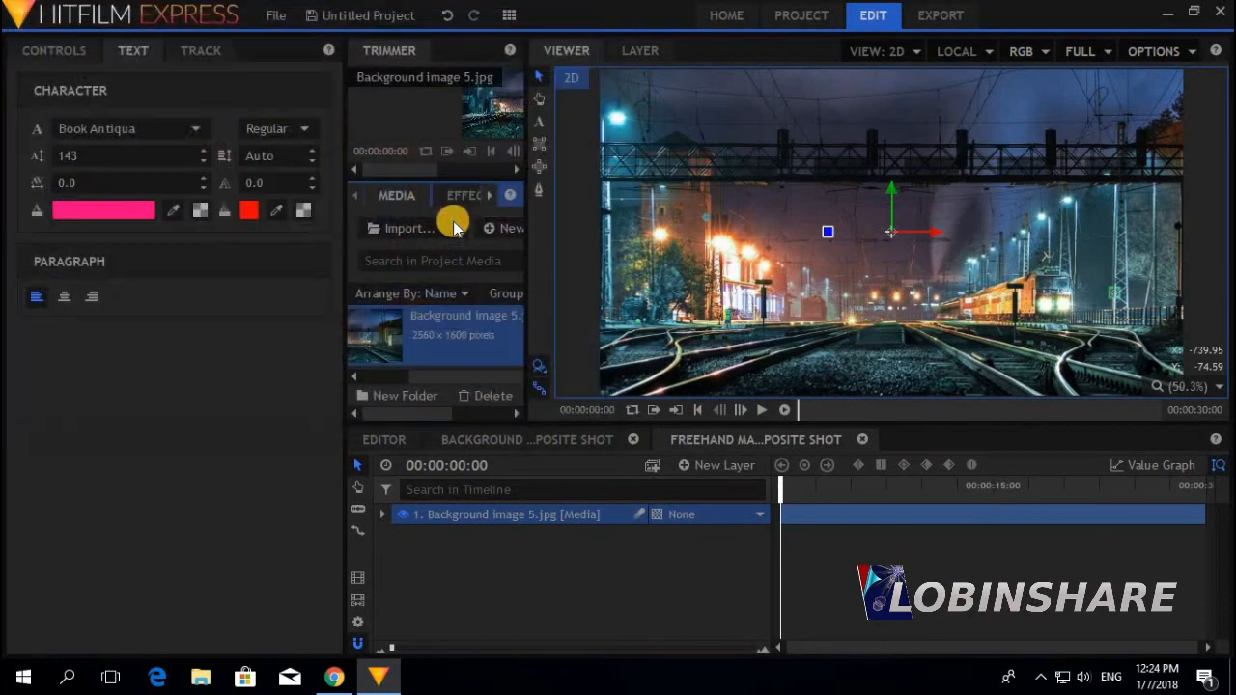
{"action": "scroll", "coordinate": [387, 342], "scroll_direction": "down", "scroll_amount": 1}
{"action": "left_click_drag", "start_coordinate": [388, 344], "coordinate": [452, 507]}
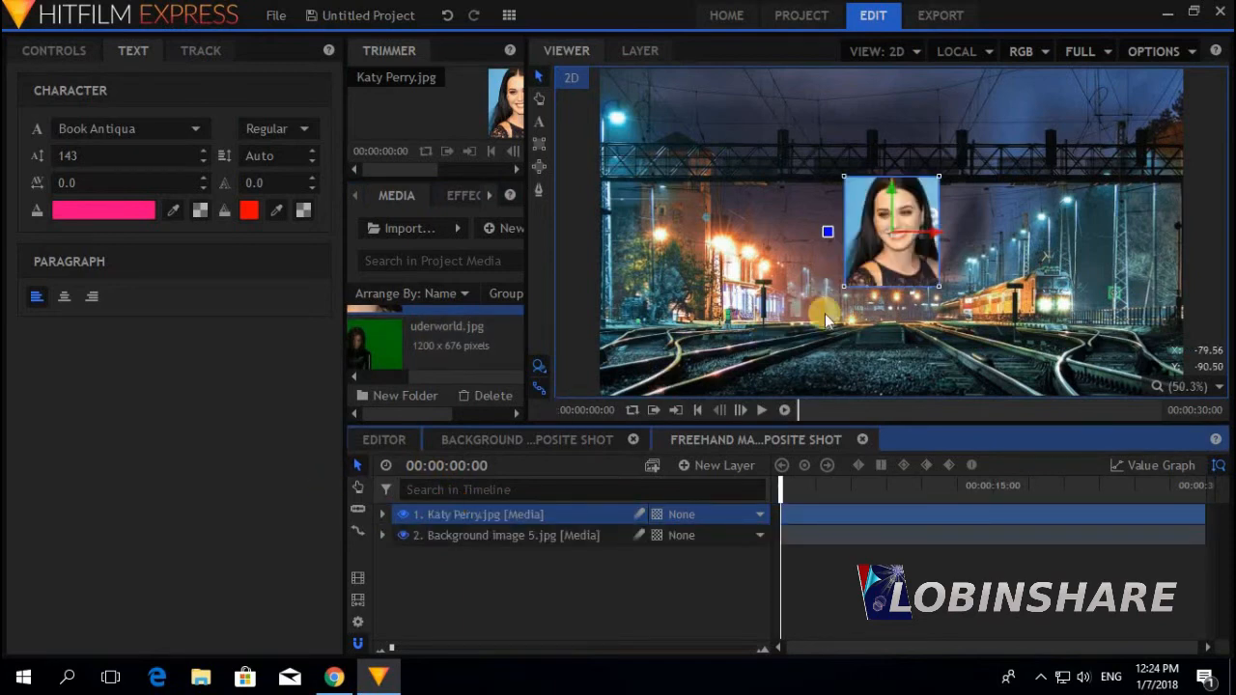
Set the portrait's Transform scale to 350% and move it toward the right
{"action": "left_click", "coordinate": [380, 517]}
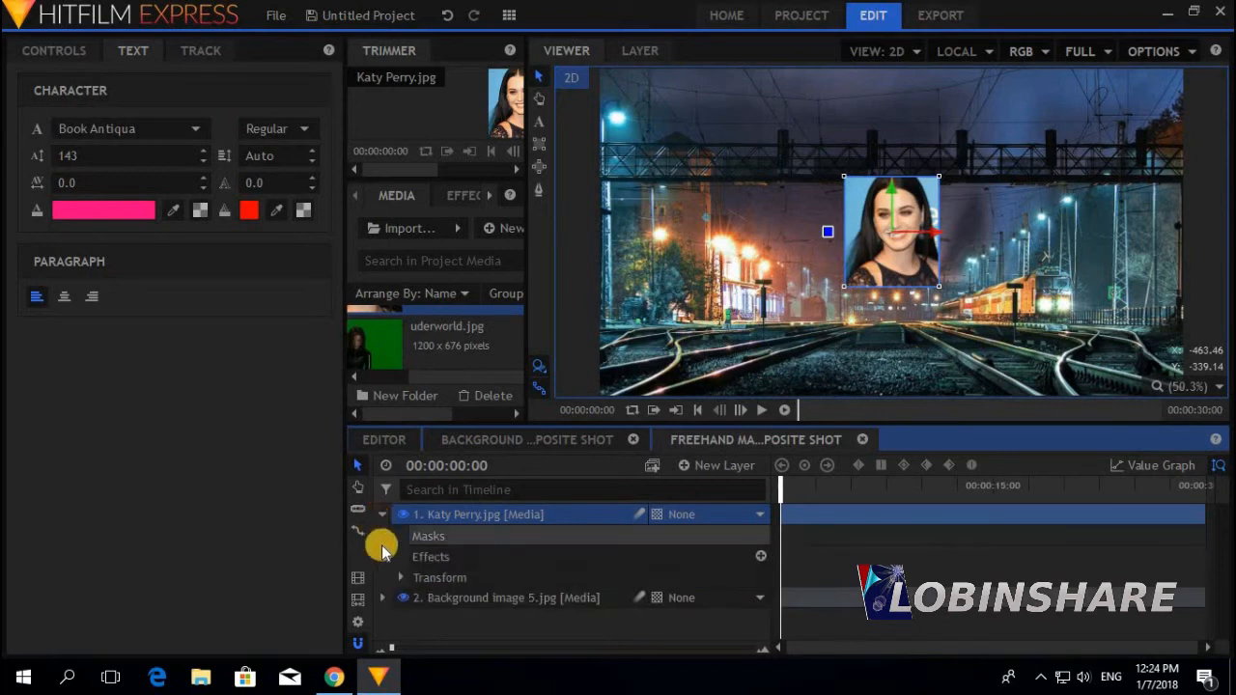
{"action": "left_click", "coordinate": [399, 576]}
{"action": "scroll", "coordinate": [404, 555], "scroll_direction": "down", "scroll_amount": 1}
{"action": "scroll", "coordinate": [403, 551], "scroll_direction": "down", "scroll_amount": 1}
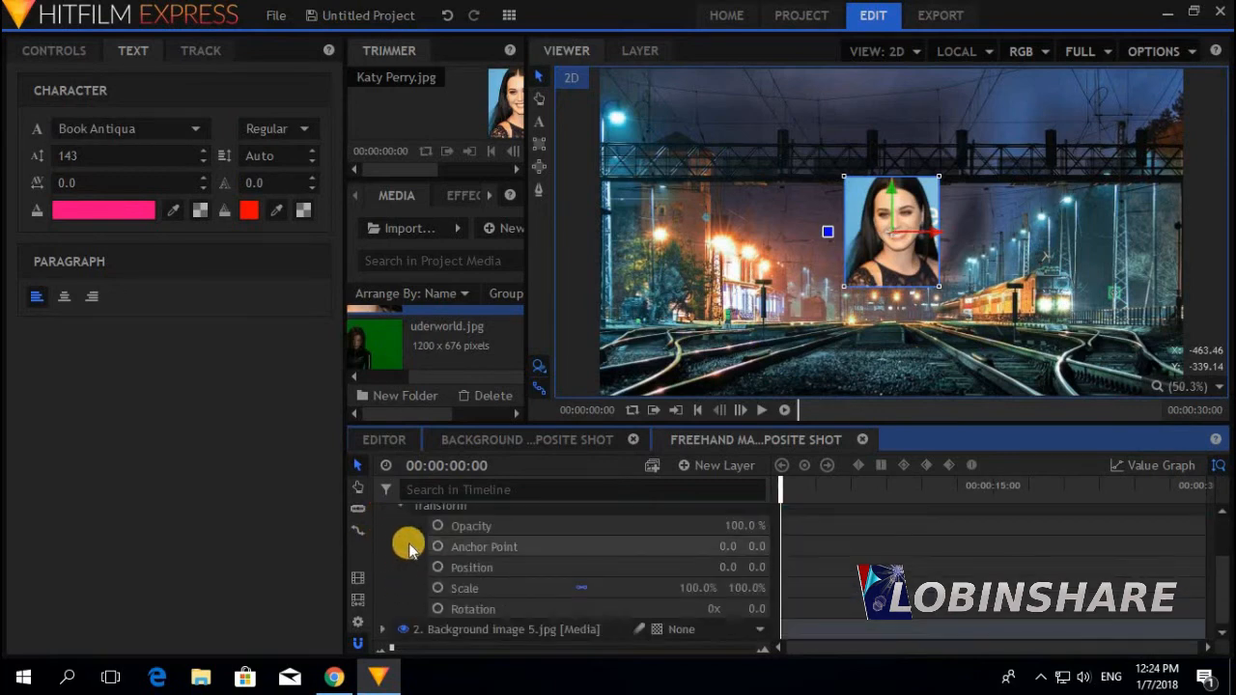
{"action": "left_click", "coordinate": [689, 588]}
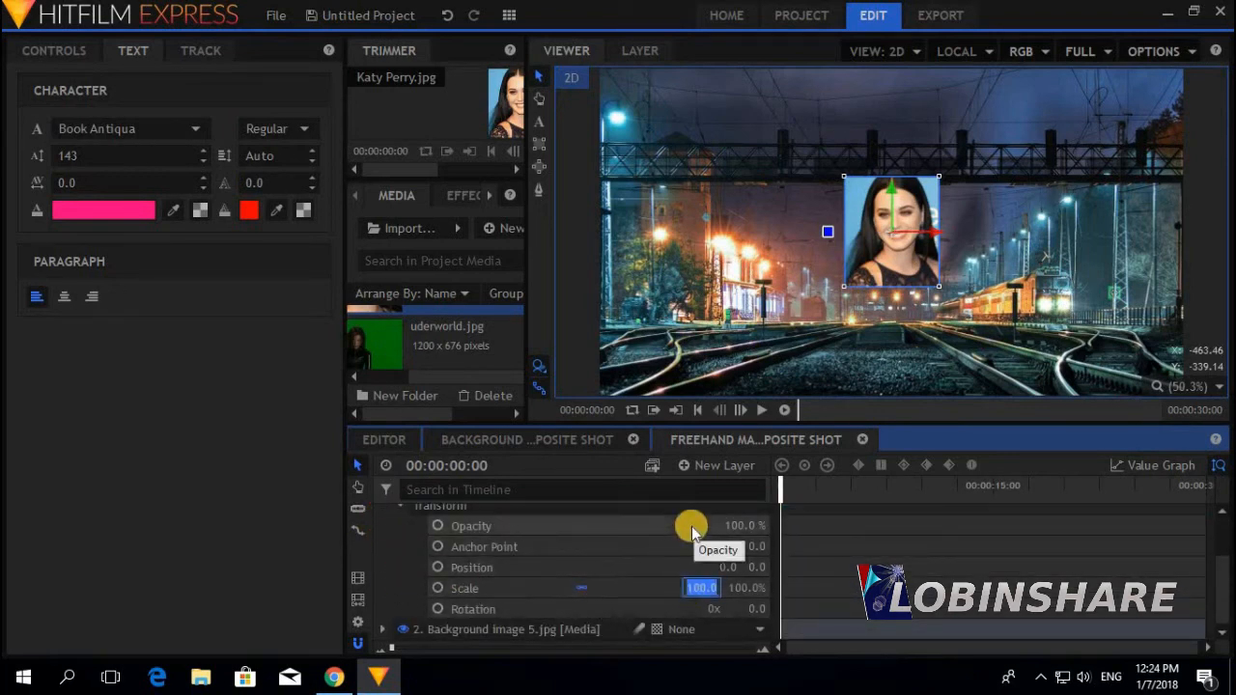
{"action": "type", "text": "200"}
{"action": "key", "text": "Return"}
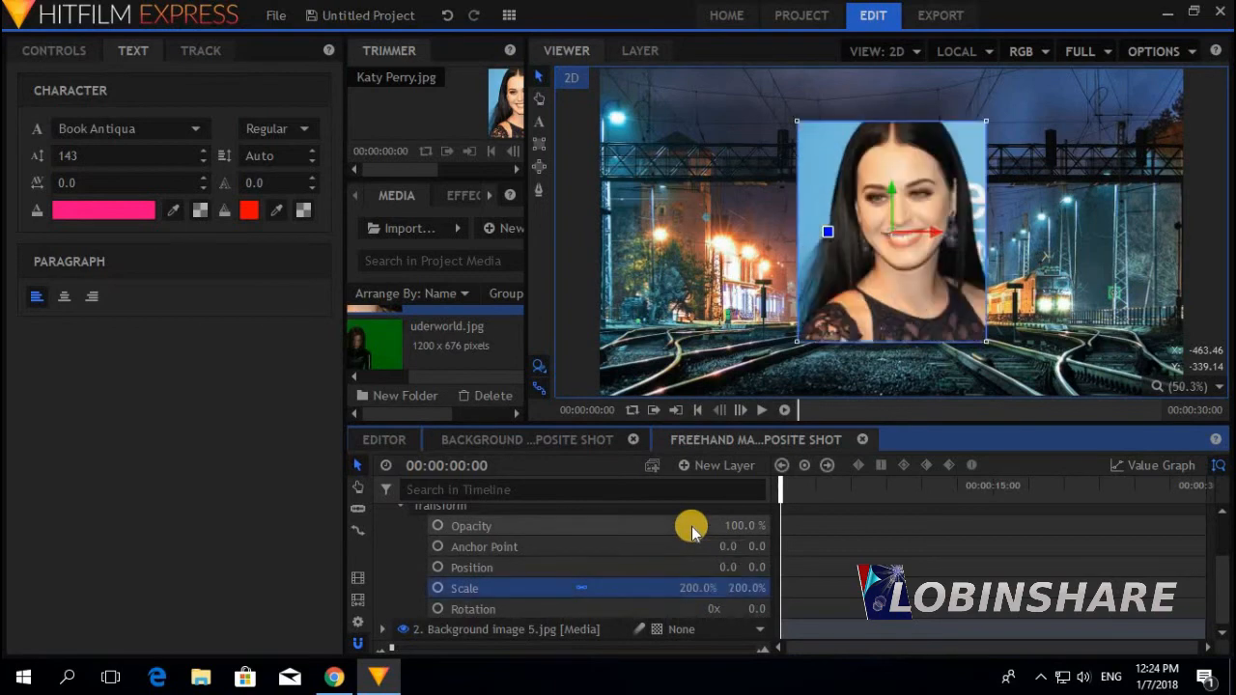
{"action": "left_click_drag", "start_coordinate": [689, 585], "coordinate": [762, 487]}
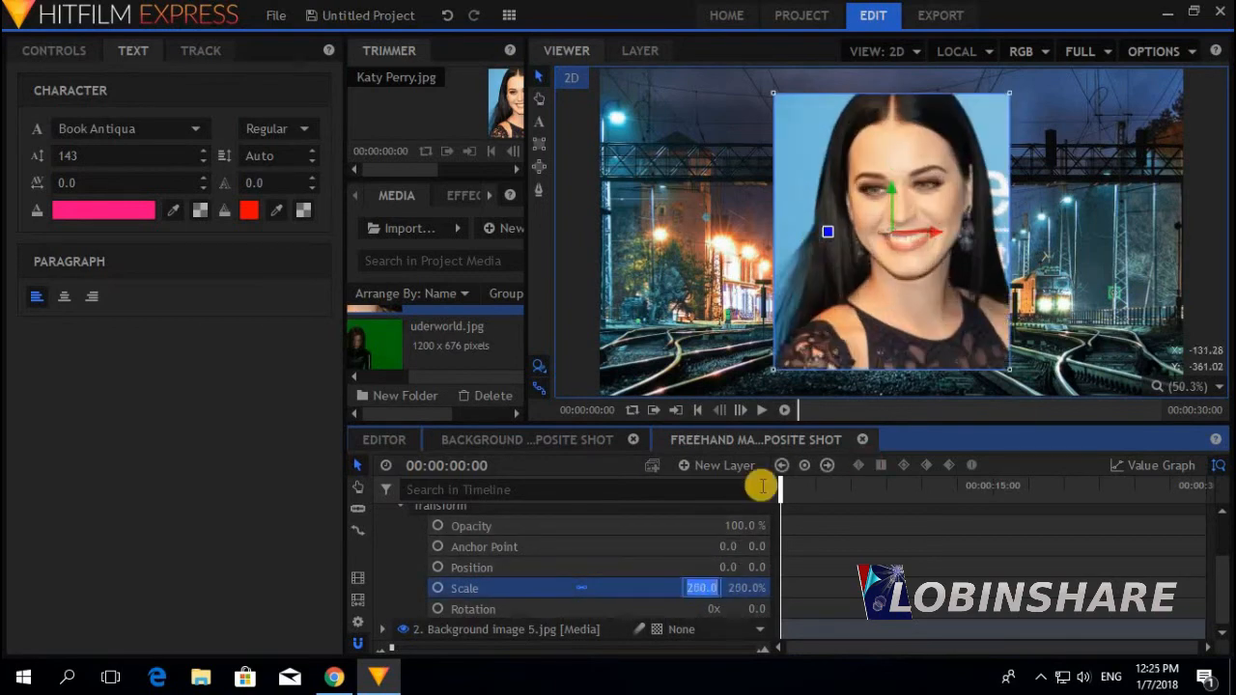
{"action": "key", "text": "Return"}
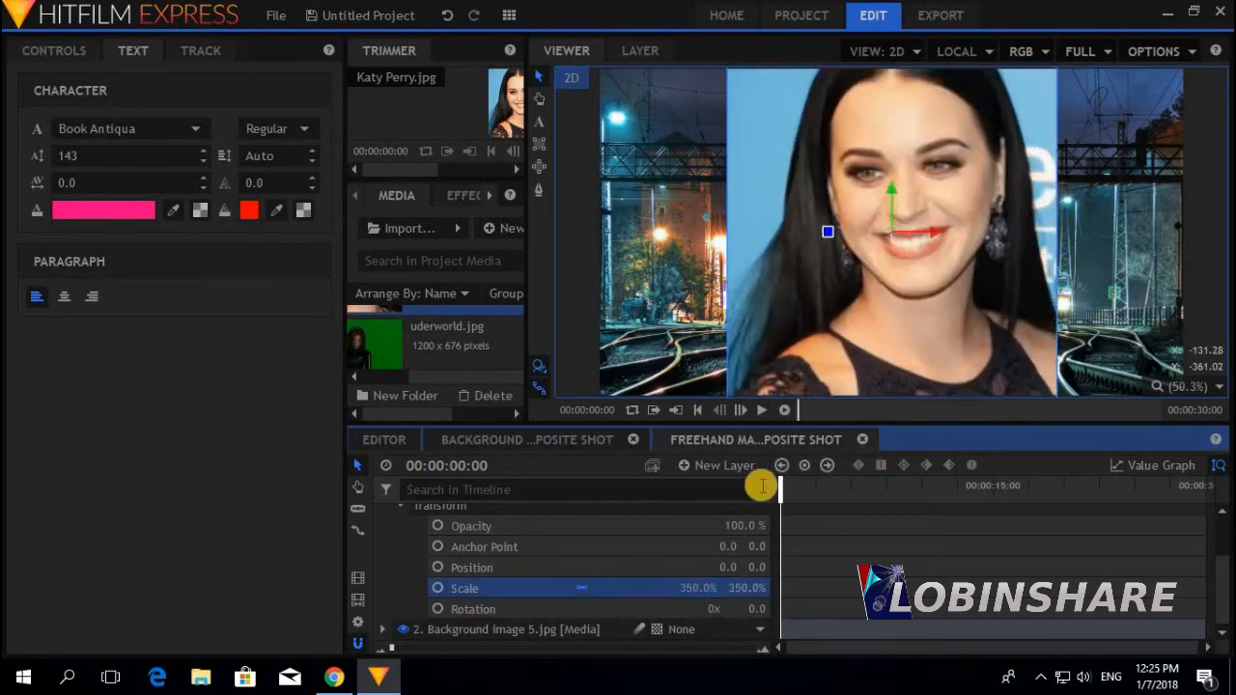
{"action": "left_click_drag", "start_coordinate": [783, 267], "coordinate": [880, 295]}
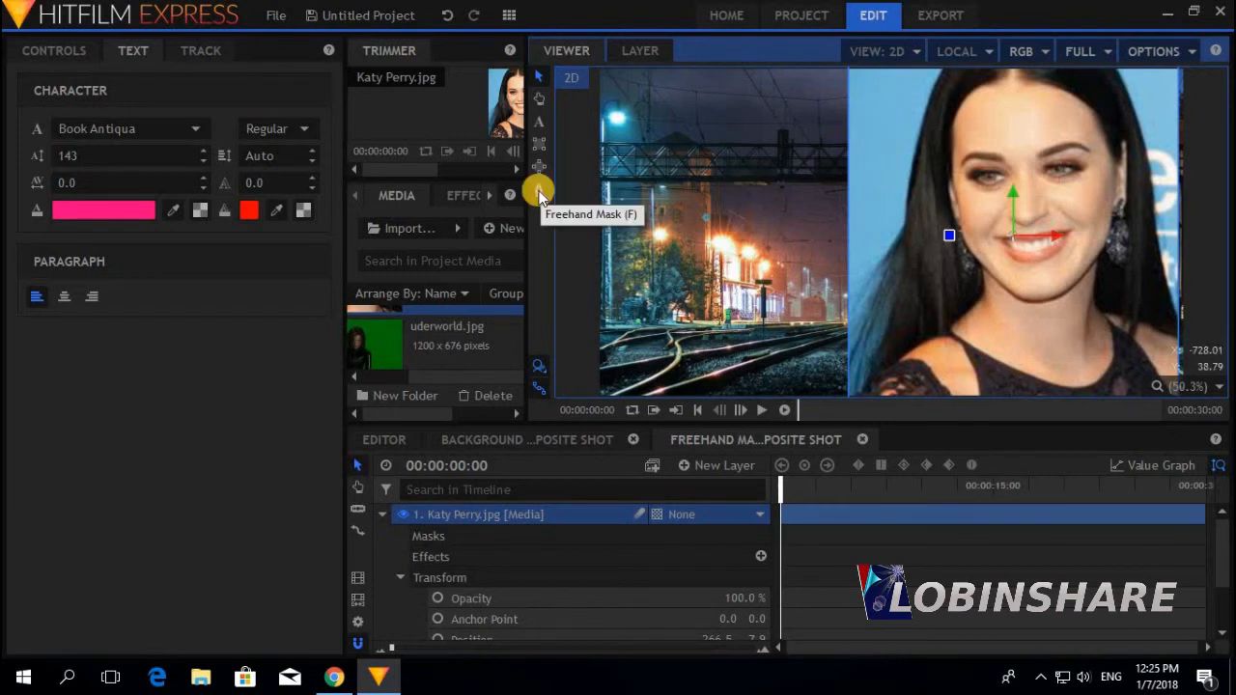
Collapse the portrait layer and turn off visibility of the Background image 5 layer
{"action": "left_click", "coordinate": [382, 515]}
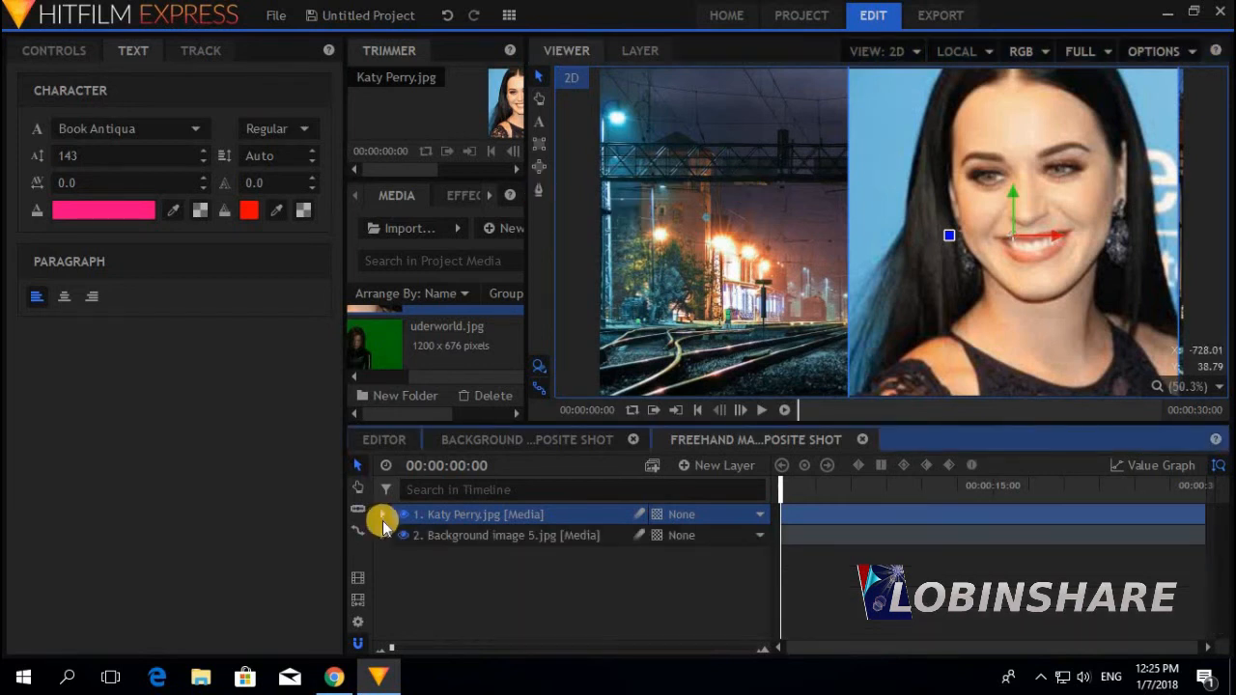
{"action": "left_click", "coordinate": [432, 539]}
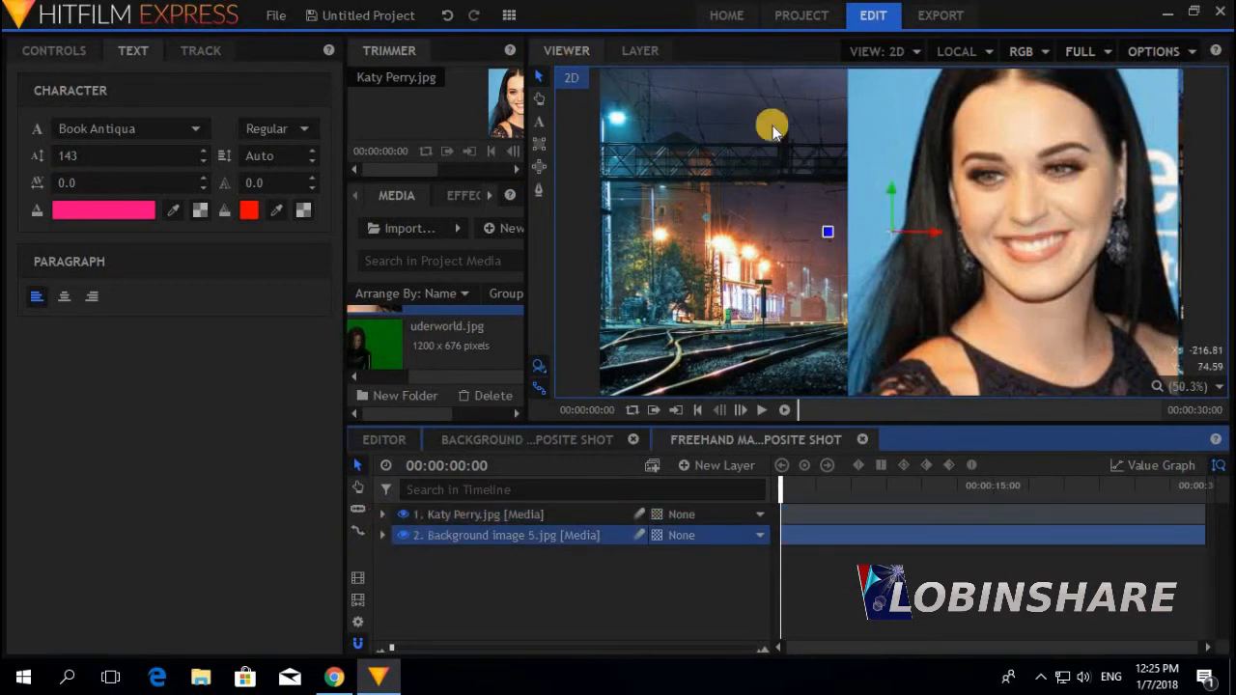
{"action": "left_click", "coordinate": [485, 513]}
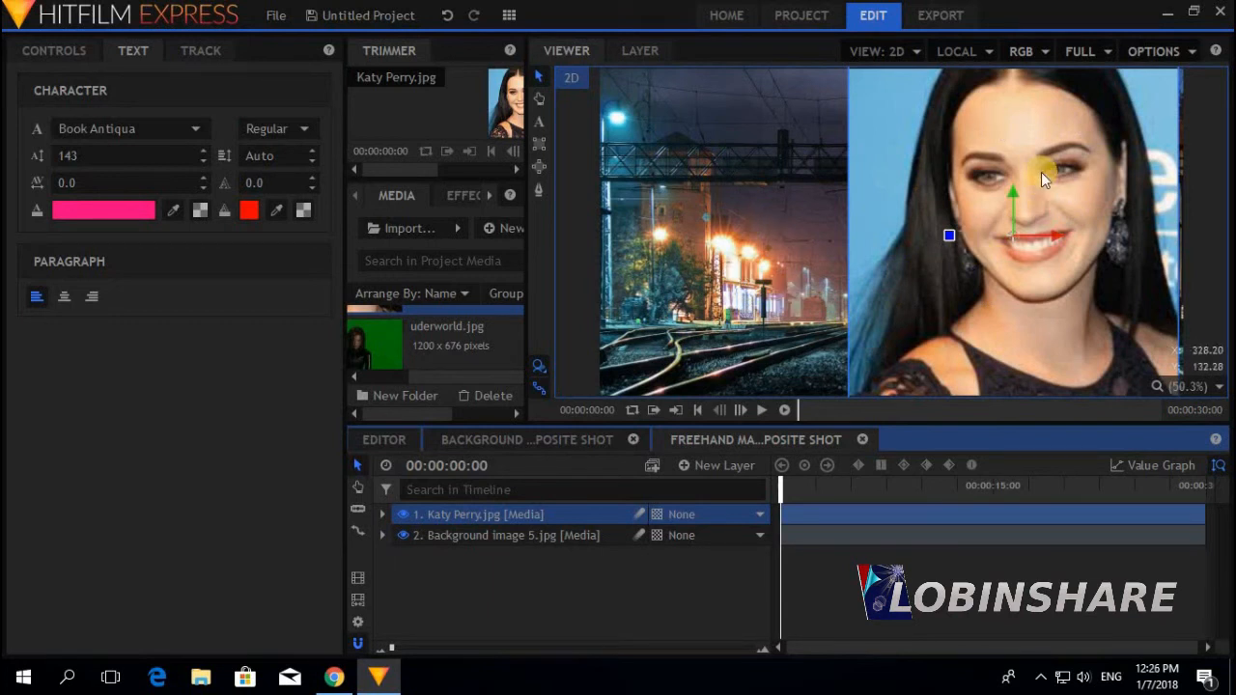
{"action": "left_click", "coordinate": [404, 535]}
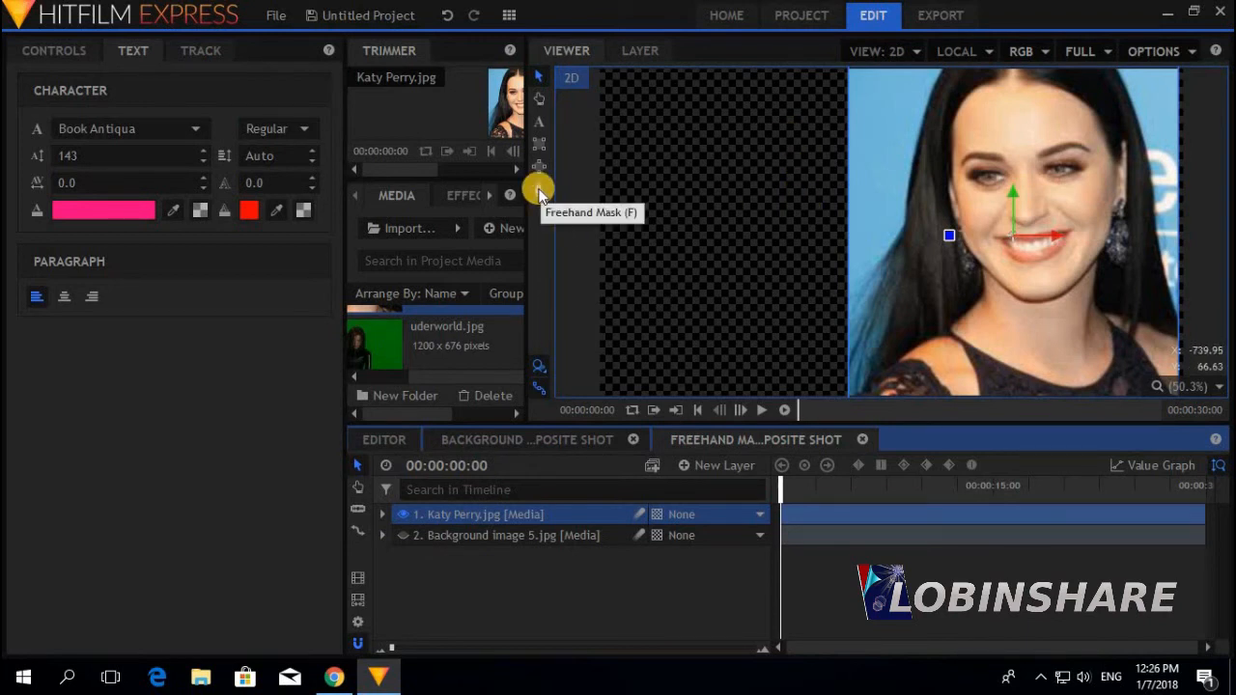
Trace a freehand mask around the woman's hair and shoulders, closing it at the start point
{"action": "left_click", "coordinate": [539, 192]}
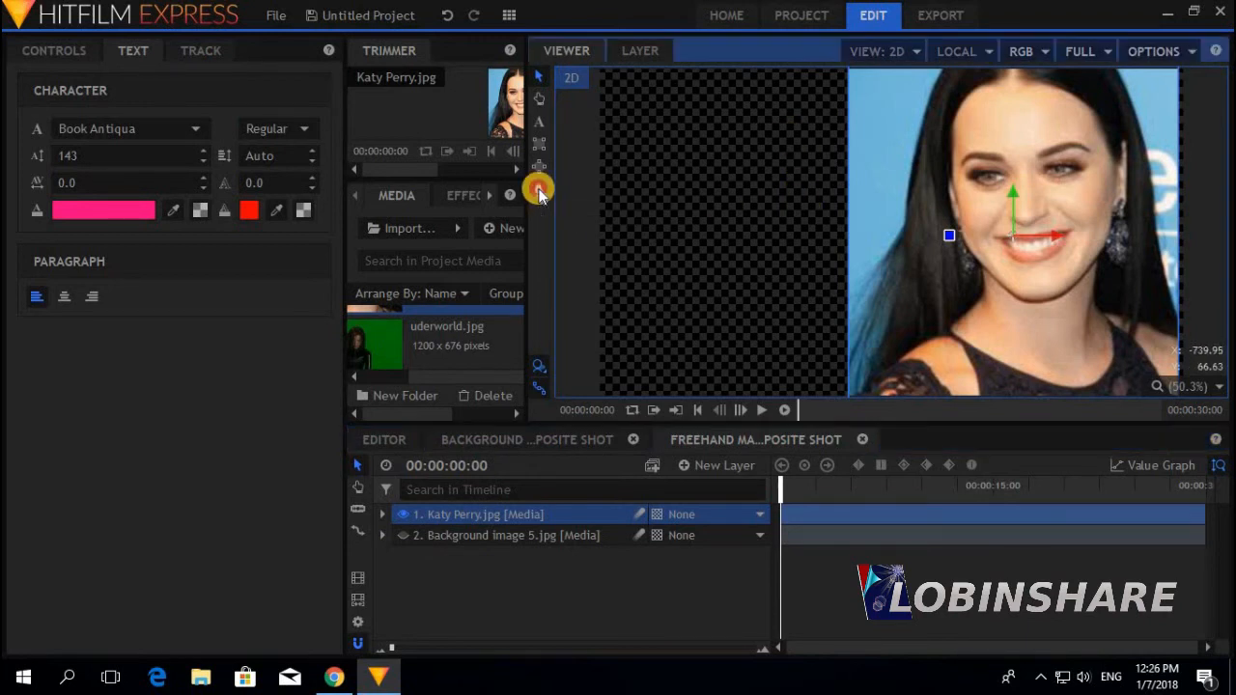
{"action": "left_click", "coordinate": [856, 389]}
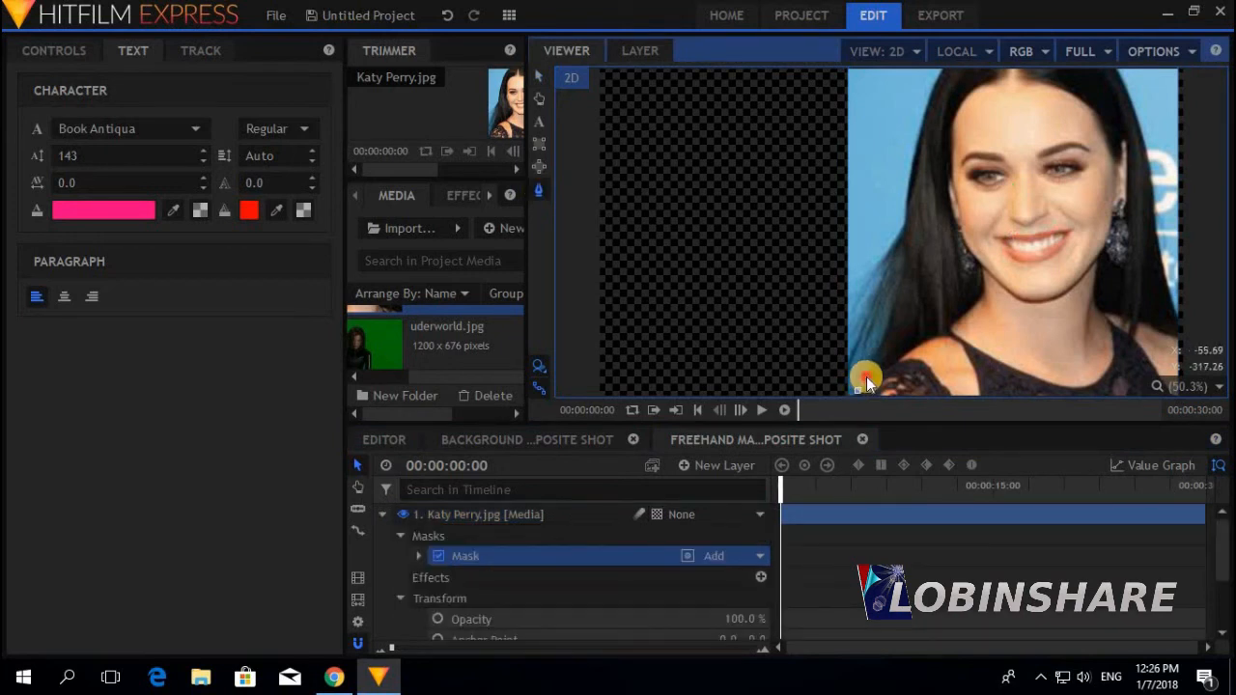
{"action": "left_click_drag", "start_coordinate": [874, 351], "coordinate": [911, 171]}
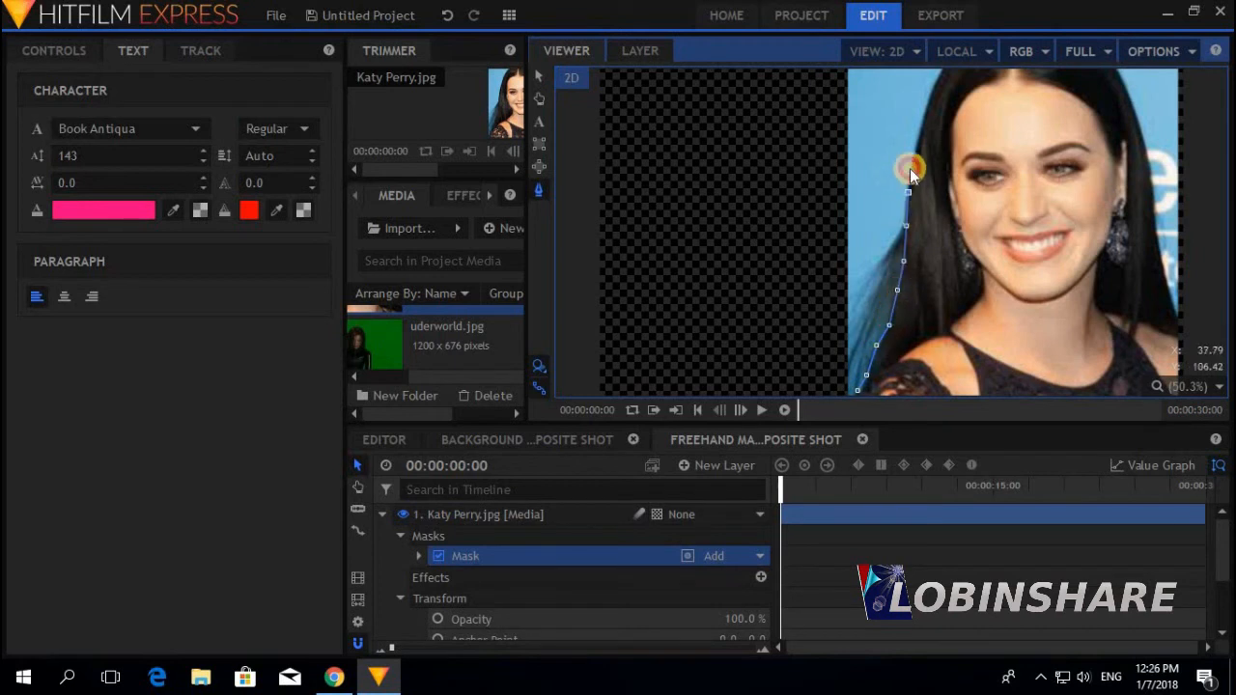
{"action": "mouse_move", "coordinate": [917, 124]}
{"action": "left_mouse_down"}
{"action": "mouse_move", "coordinate": [929, 104]}
{"action": "mouse_move", "coordinate": [1027, 65]}
{"action": "left_mouse_up"}
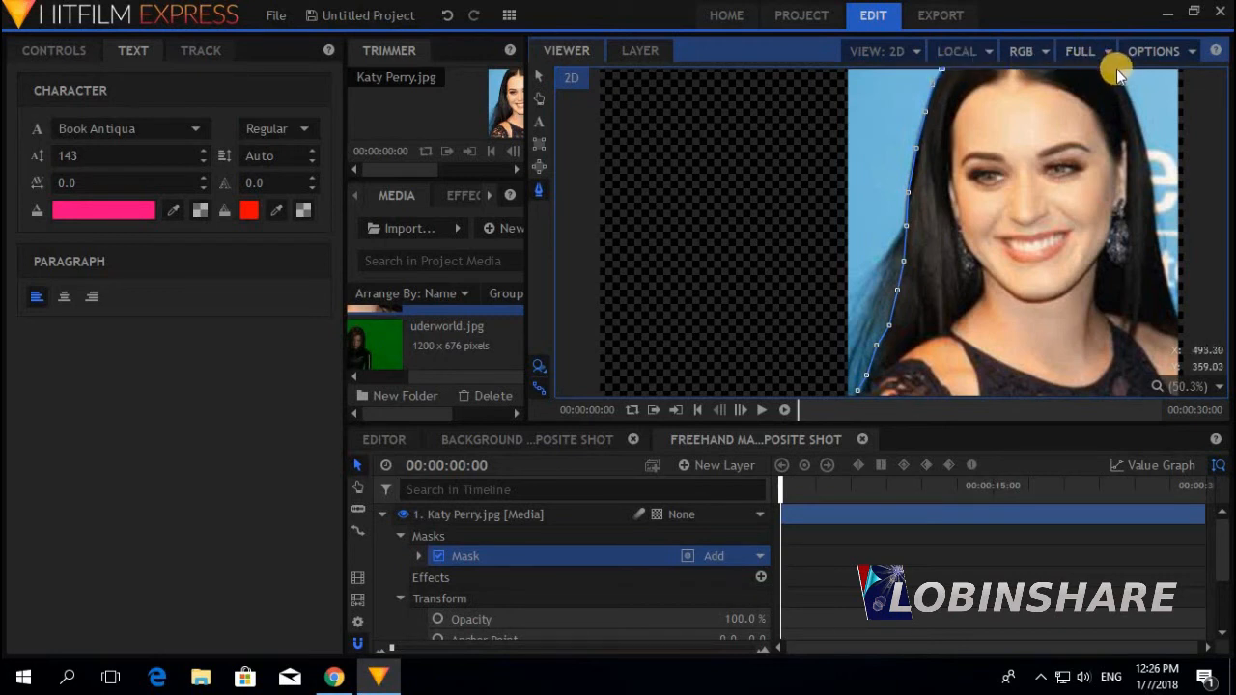
{"action": "mouse_move", "coordinate": [1116, 68]}
{"action": "left_mouse_down"}
{"action": "mouse_move", "coordinate": [1141, 129]}
{"action": "mouse_move", "coordinate": [1179, 345]}
{"action": "left_mouse_up"}
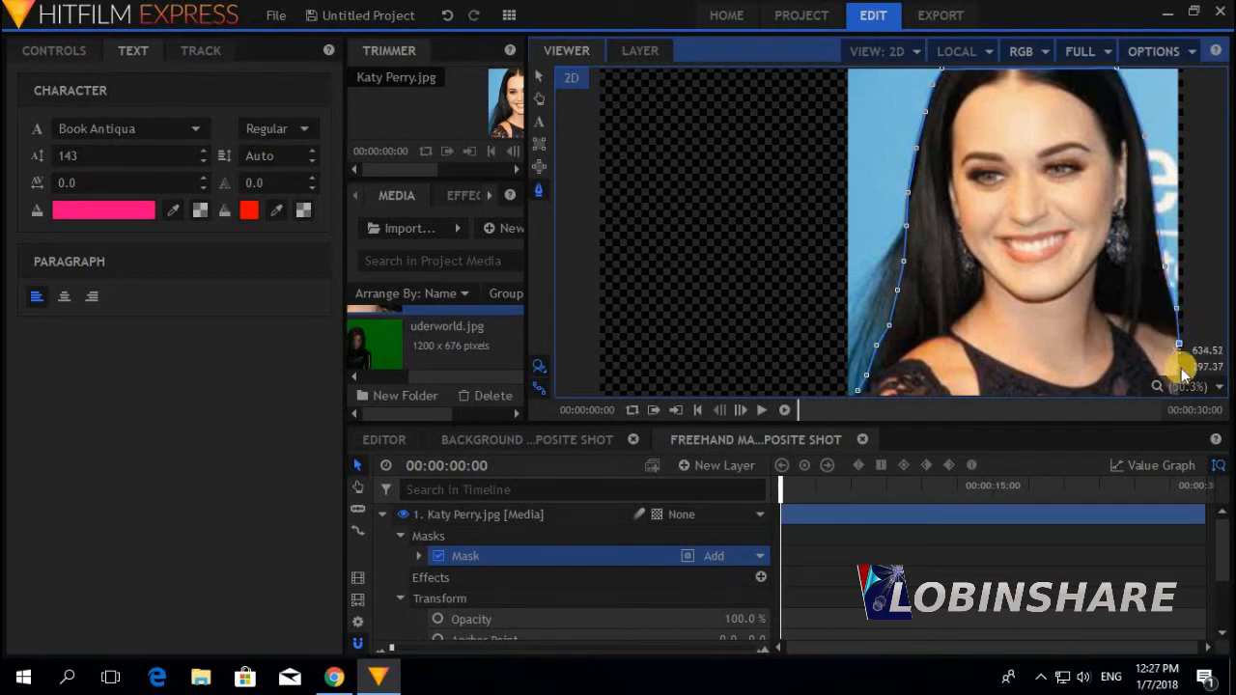
{"action": "left_click", "coordinate": [1179, 395]}
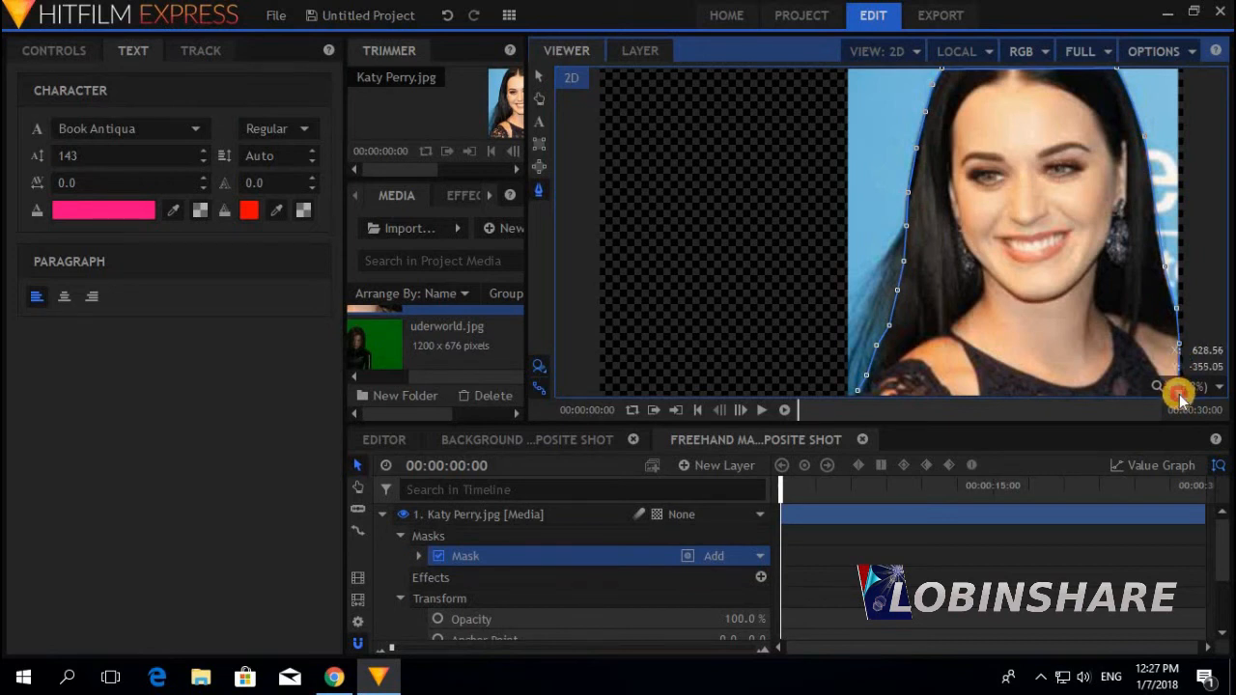
{"action": "left_click", "coordinate": [857, 392]}
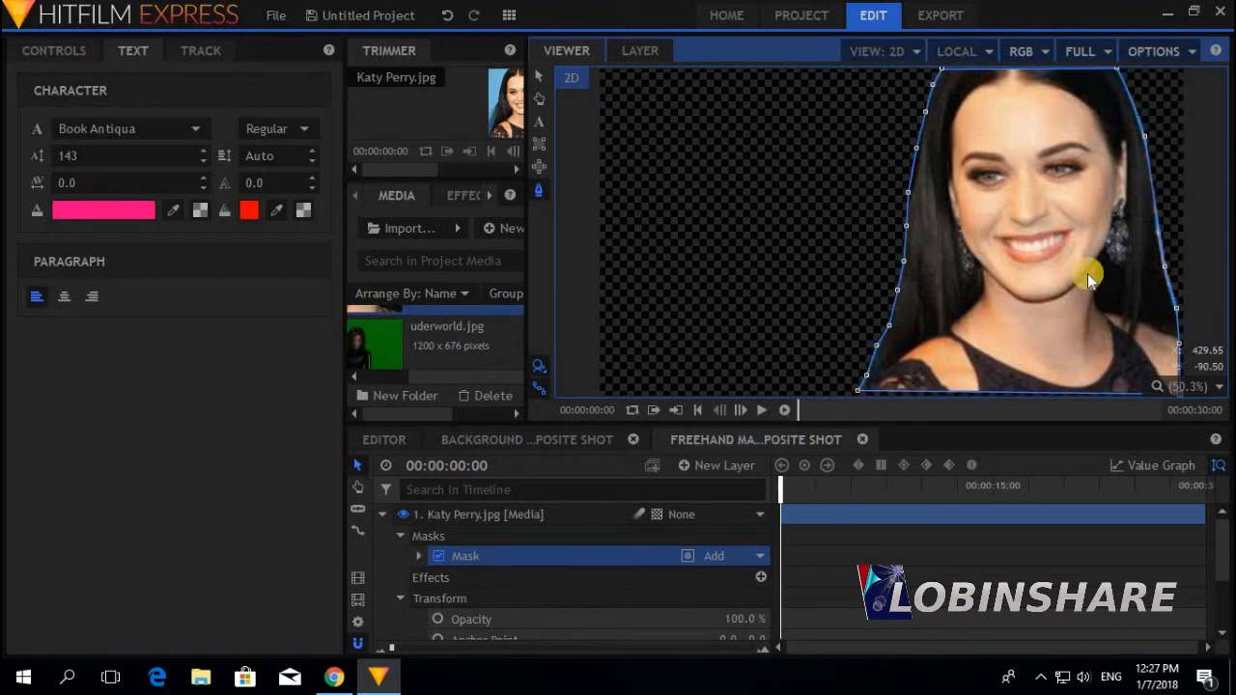
Make the Background image 5.jpg layer visible and select the Katy Perry.jpg layer
{"action": "left_click", "coordinate": [381, 515]}
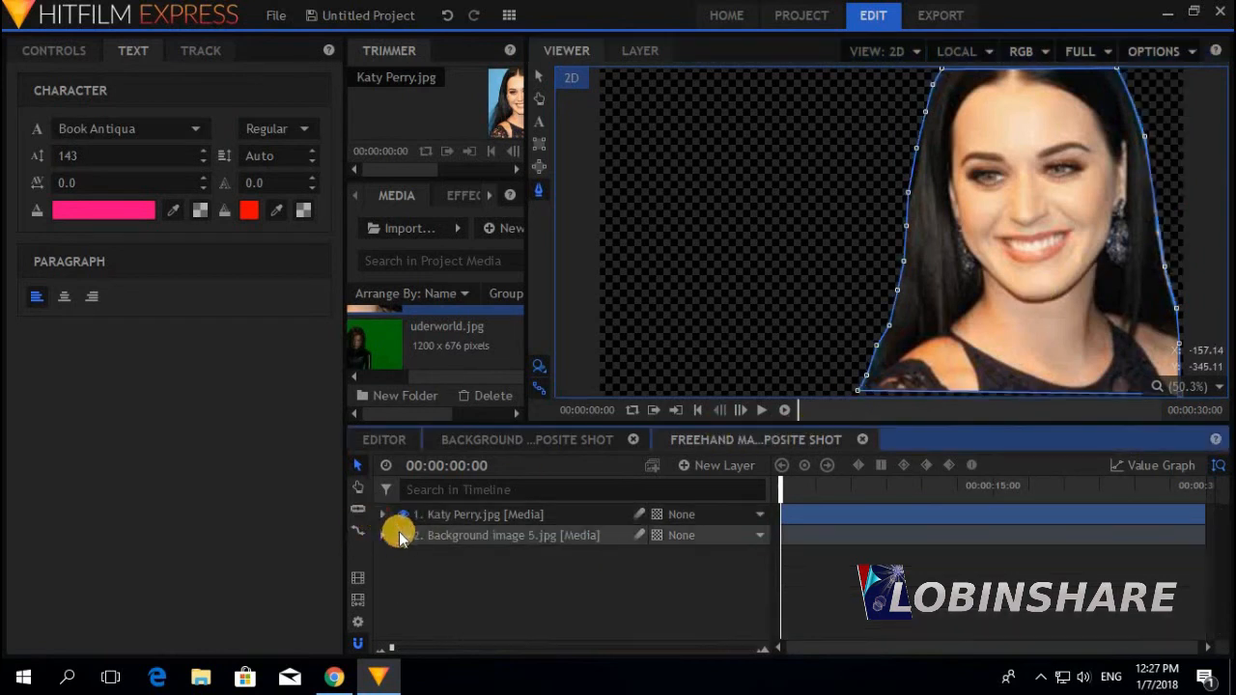
{"action": "left_click", "coordinate": [404, 536]}
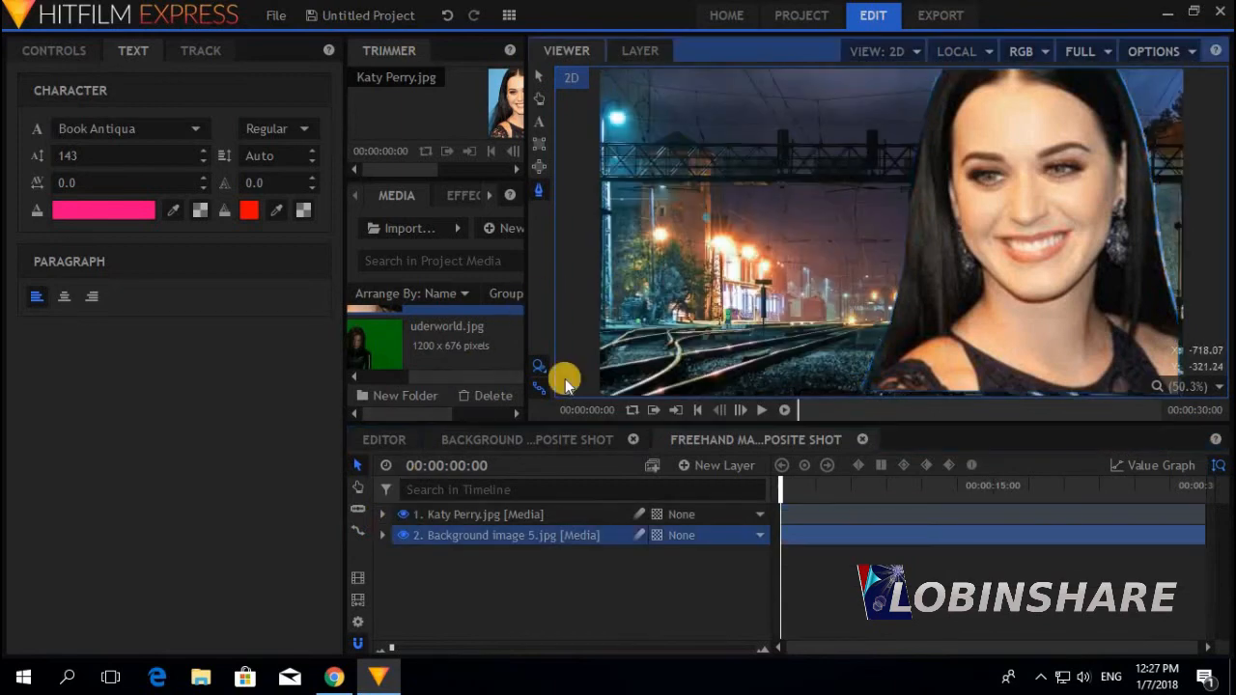
{"action": "left_click", "coordinate": [537, 515]}
{"action": "left_click", "coordinate": [75, 60]}
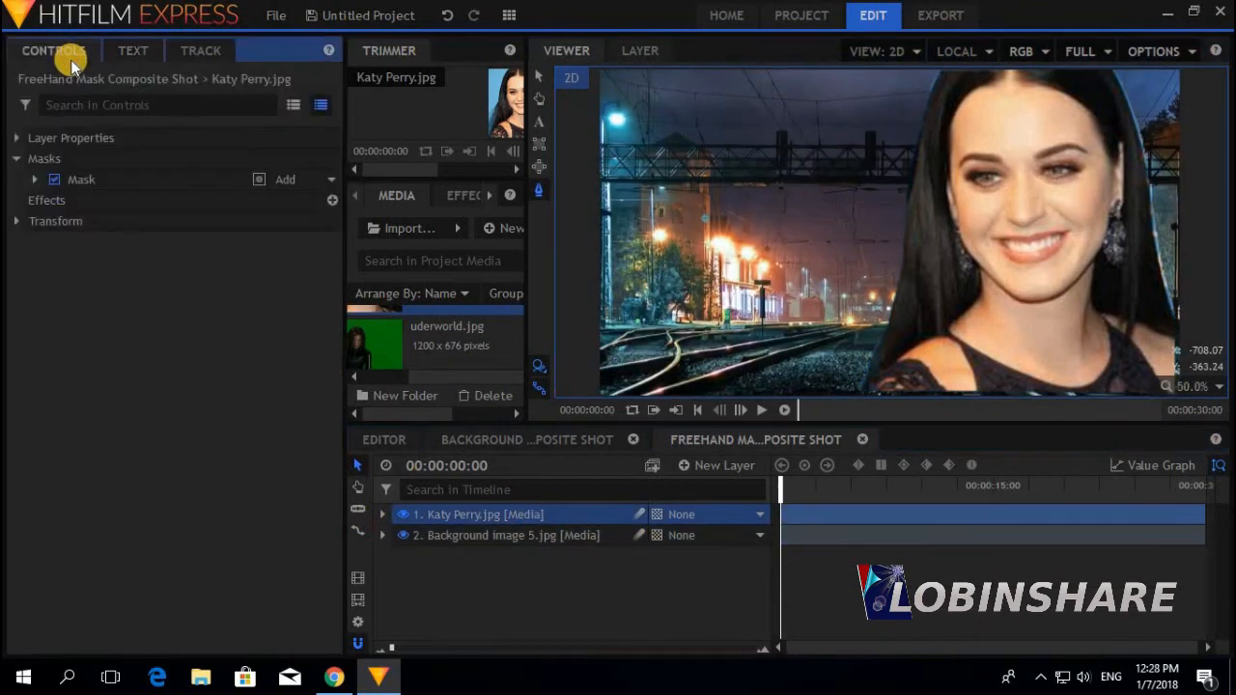
Set the Katy Perry mask's Feather Strength to 17 px
{"action": "left_click", "coordinate": [384, 514]}
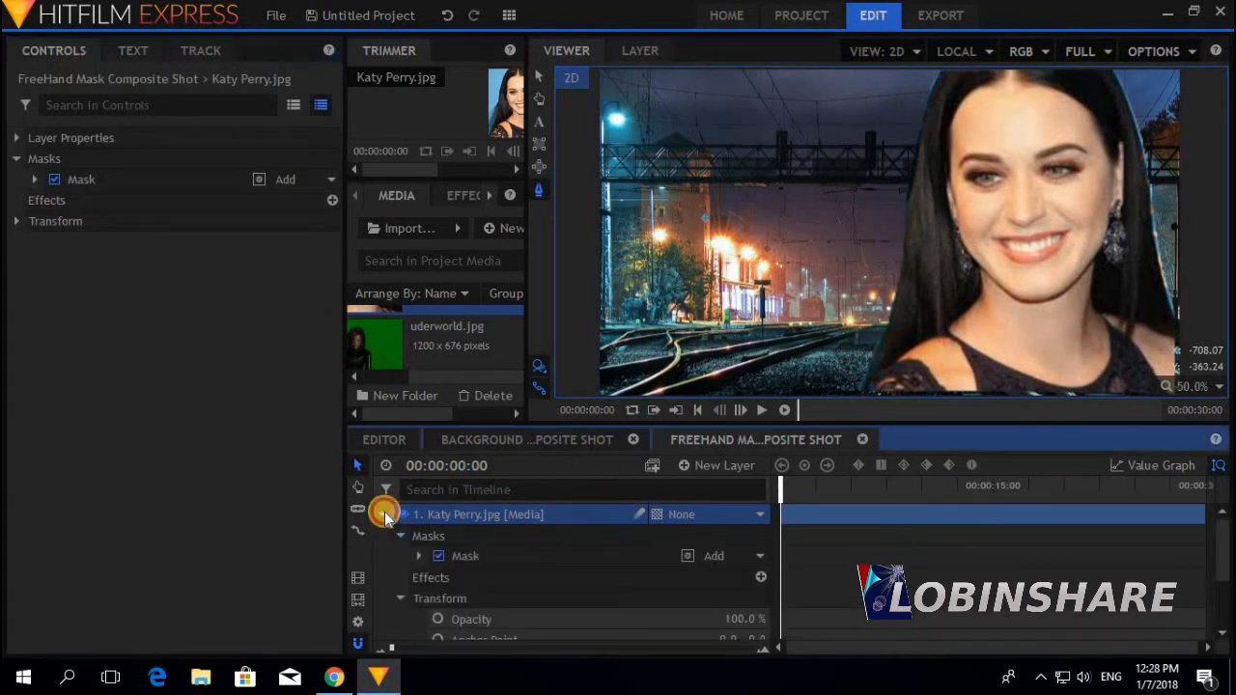
{"action": "left_click", "coordinate": [417, 560]}
{"action": "left_click", "coordinate": [436, 574]}
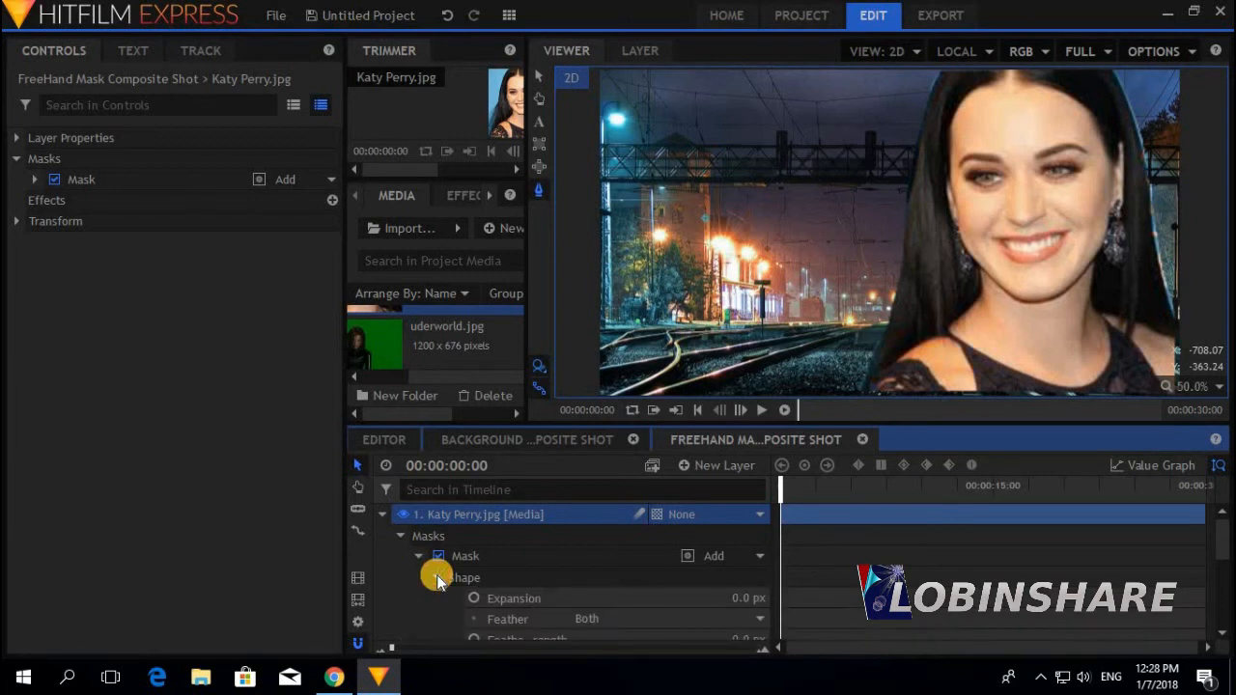
{"action": "scroll", "coordinate": [576, 520], "scroll_direction": "down", "scroll_amount": 2}
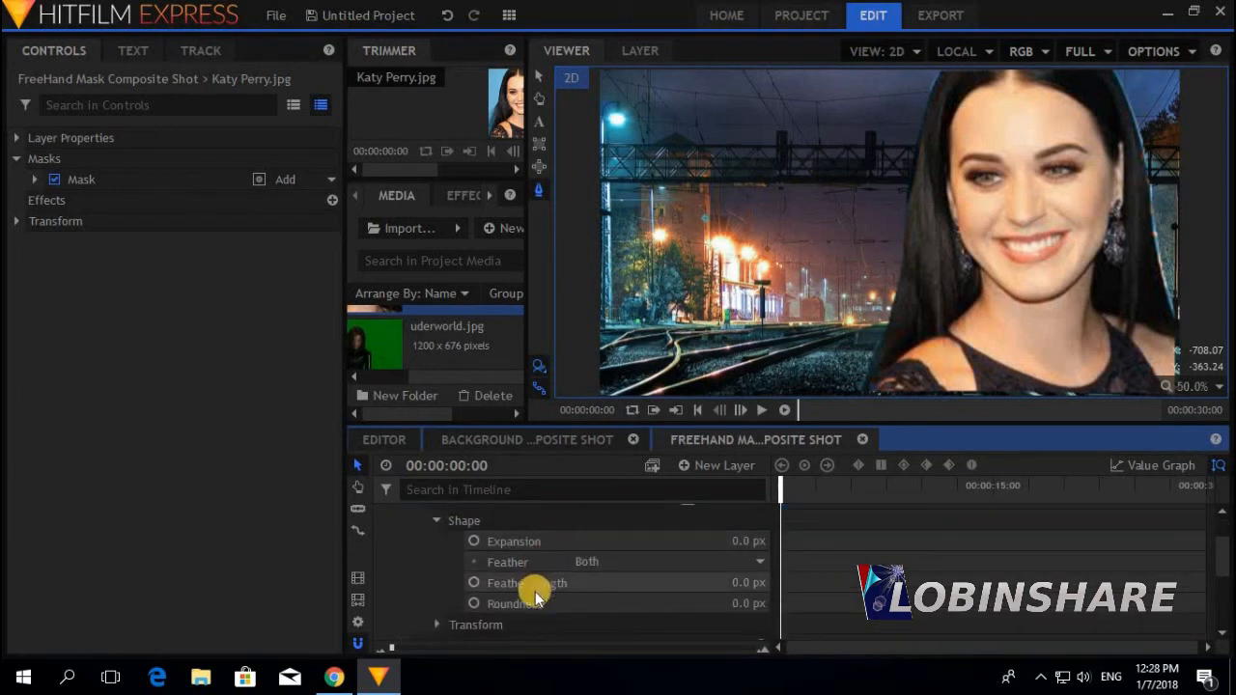
{"action": "left_click", "coordinate": [736, 582]}
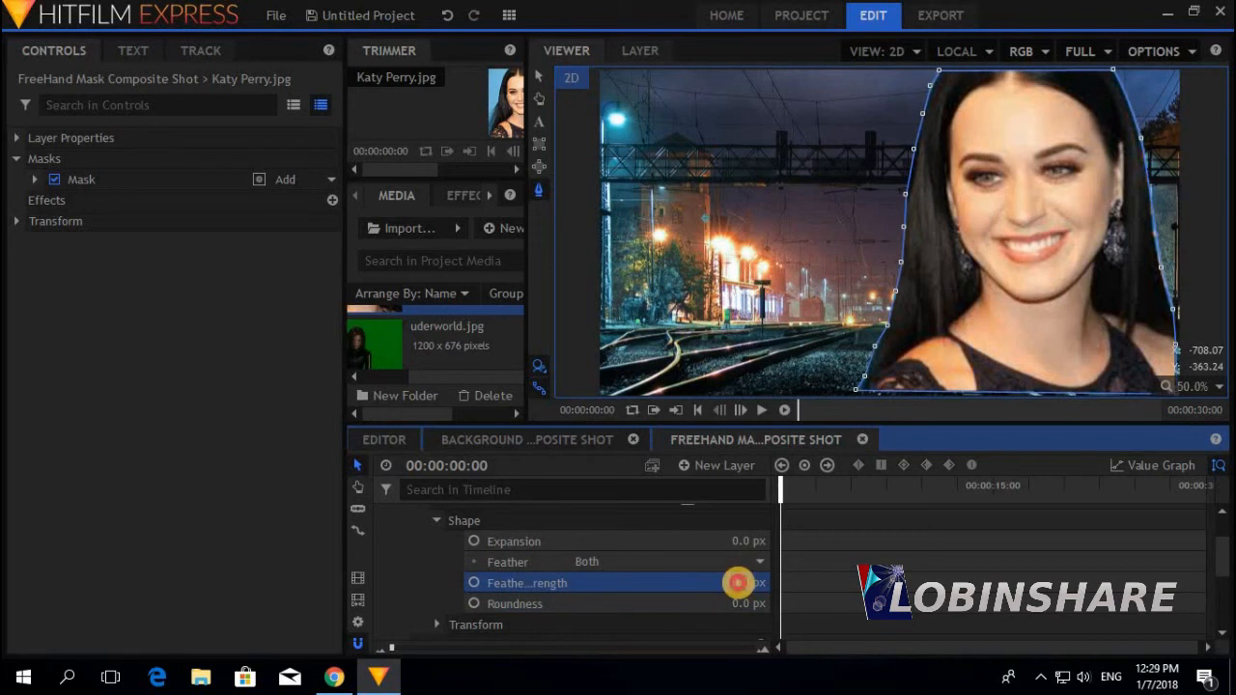
{"action": "left_click_drag", "start_coordinate": [738, 583], "coordinate": [737, 583]}
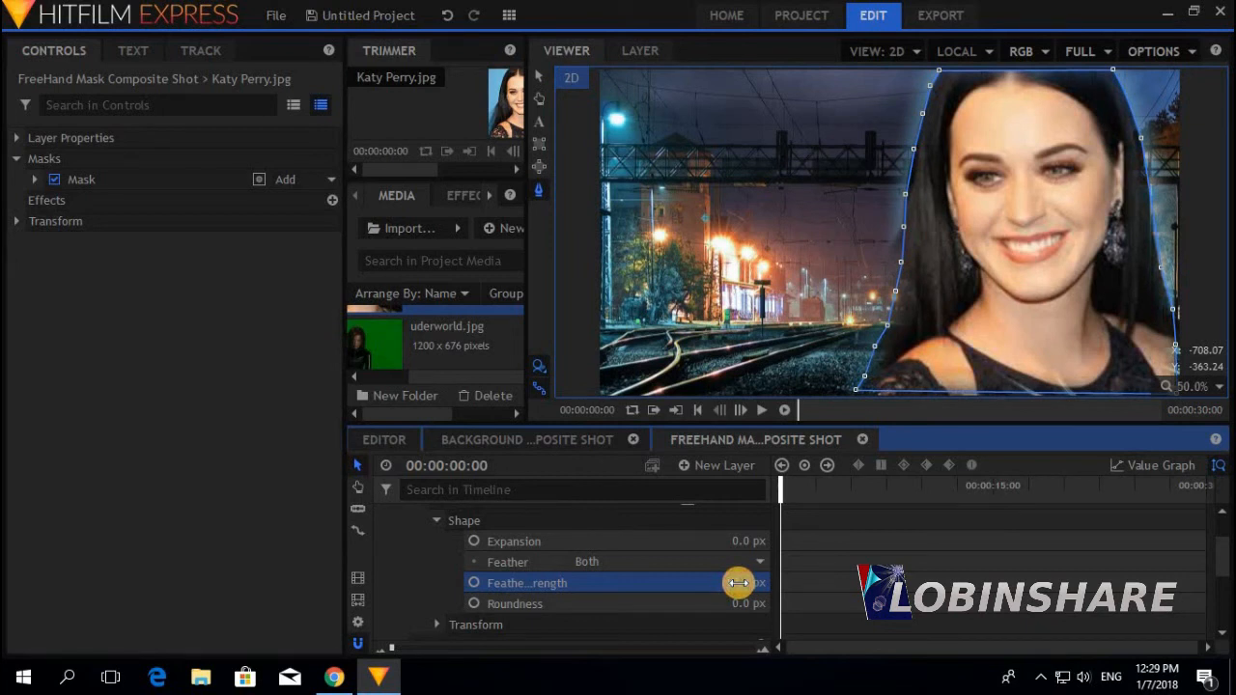
{"action": "scroll", "coordinate": [441, 624], "scroll_direction": "up", "scroll_amount": 2}
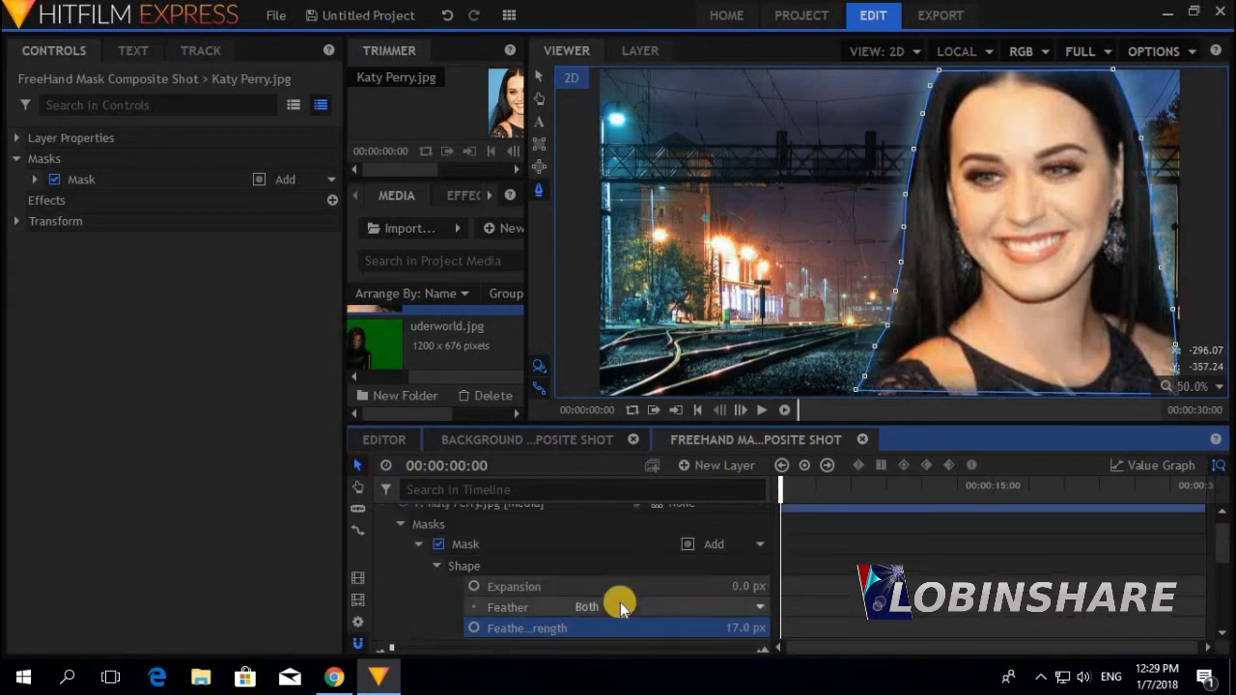
{"action": "left_click", "coordinate": [401, 525]}
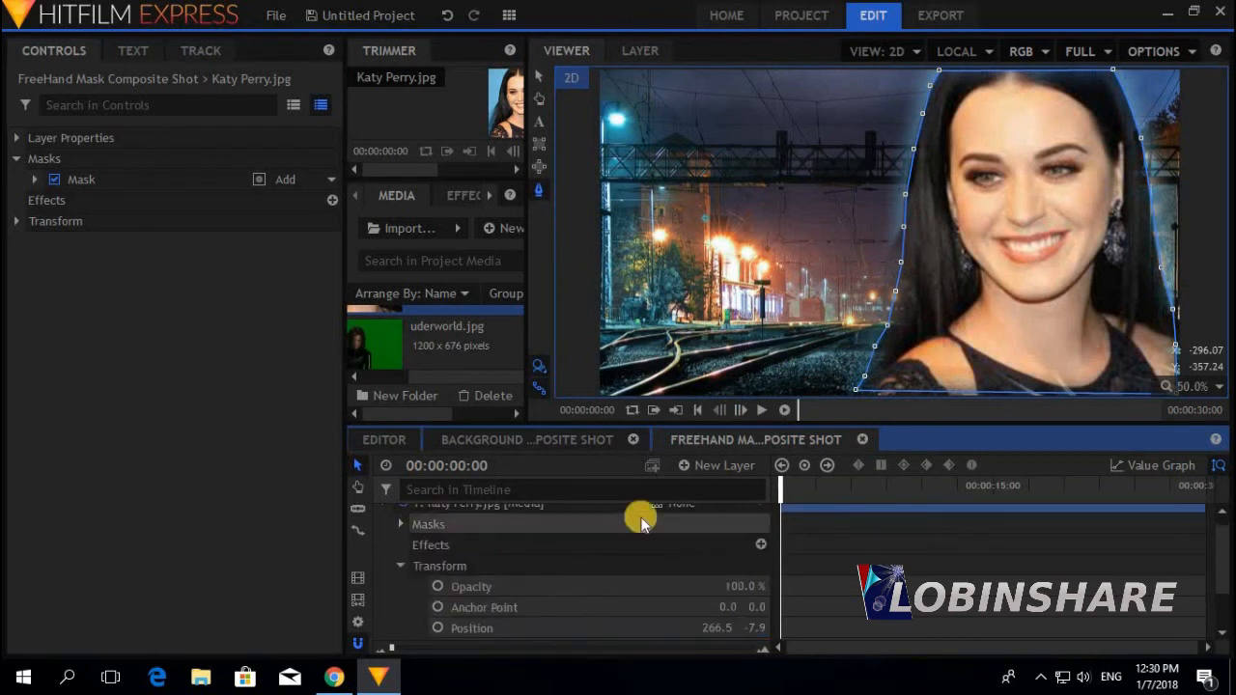
{"action": "left_click", "coordinate": [401, 524]}
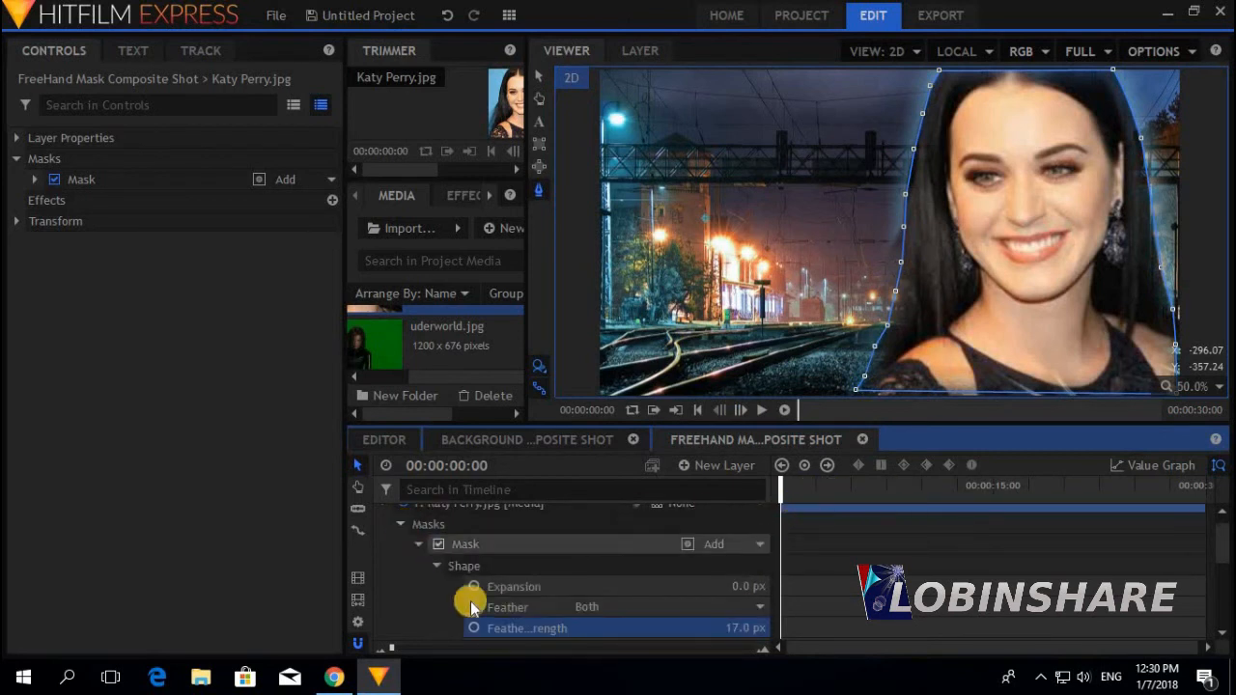
{"action": "left_click", "coordinate": [1011, 198]}
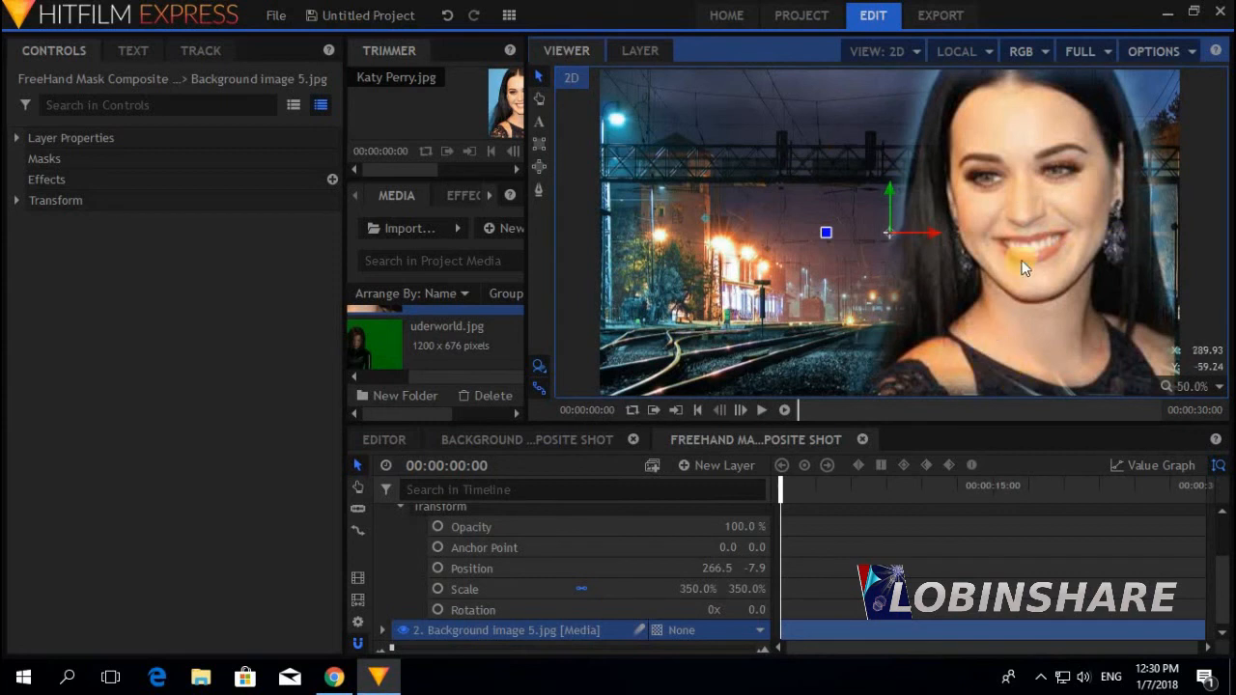
Add a 'Katy' text box over the upper left of the scene at size 253
{"action": "left_click", "coordinate": [539, 122]}
{"action": "left_click", "coordinate": [662, 154]}
{"action": "left_click_drag", "start_coordinate": [663, 154], "coordinate": [928, 324]}
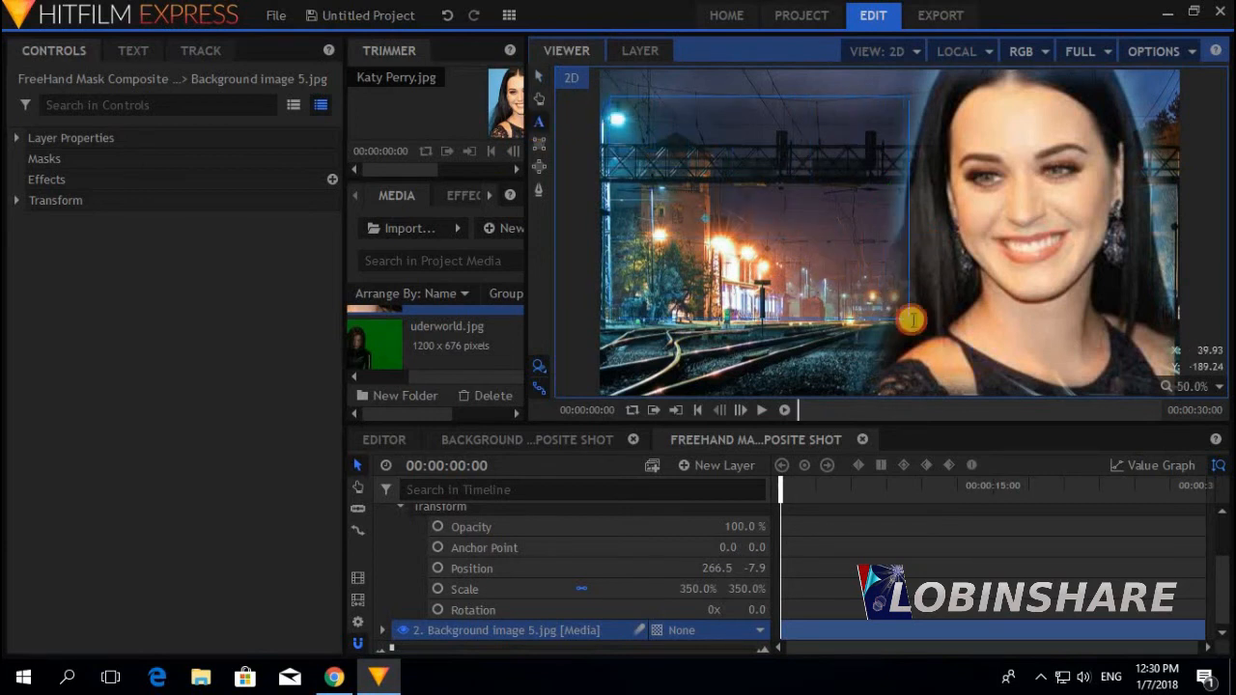
{"action": "type", "text": "Katy"}
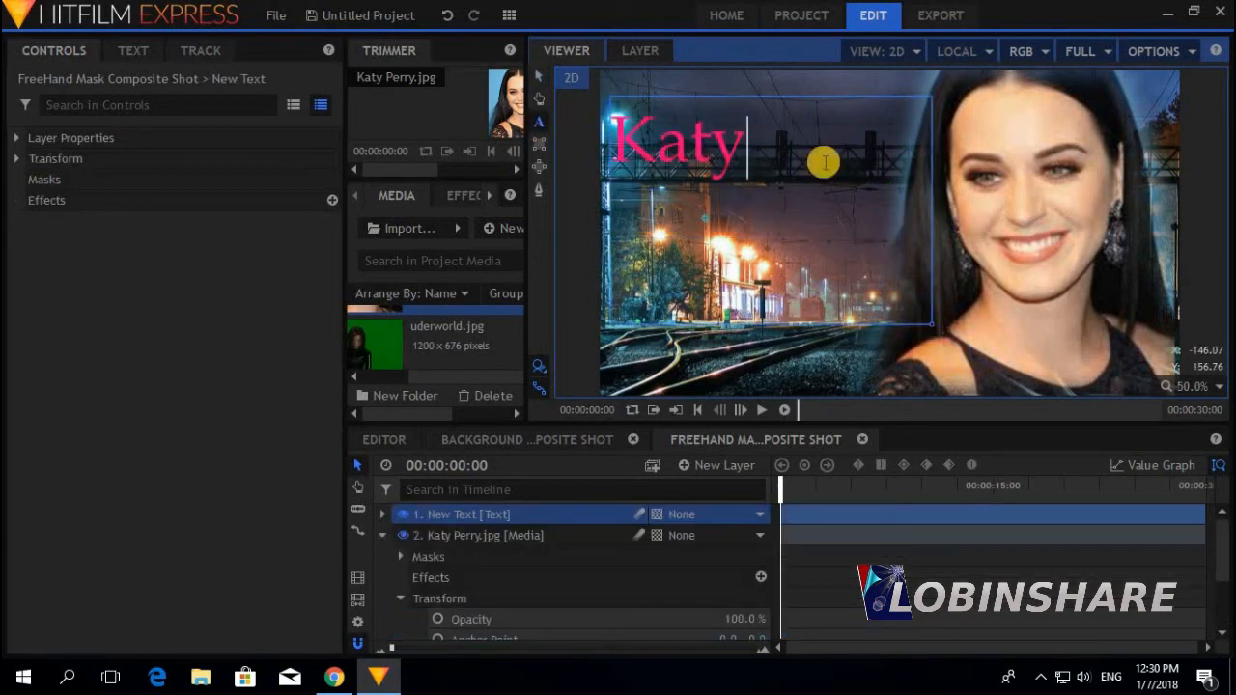
{"action": "key", "text": "ctrl+a"}
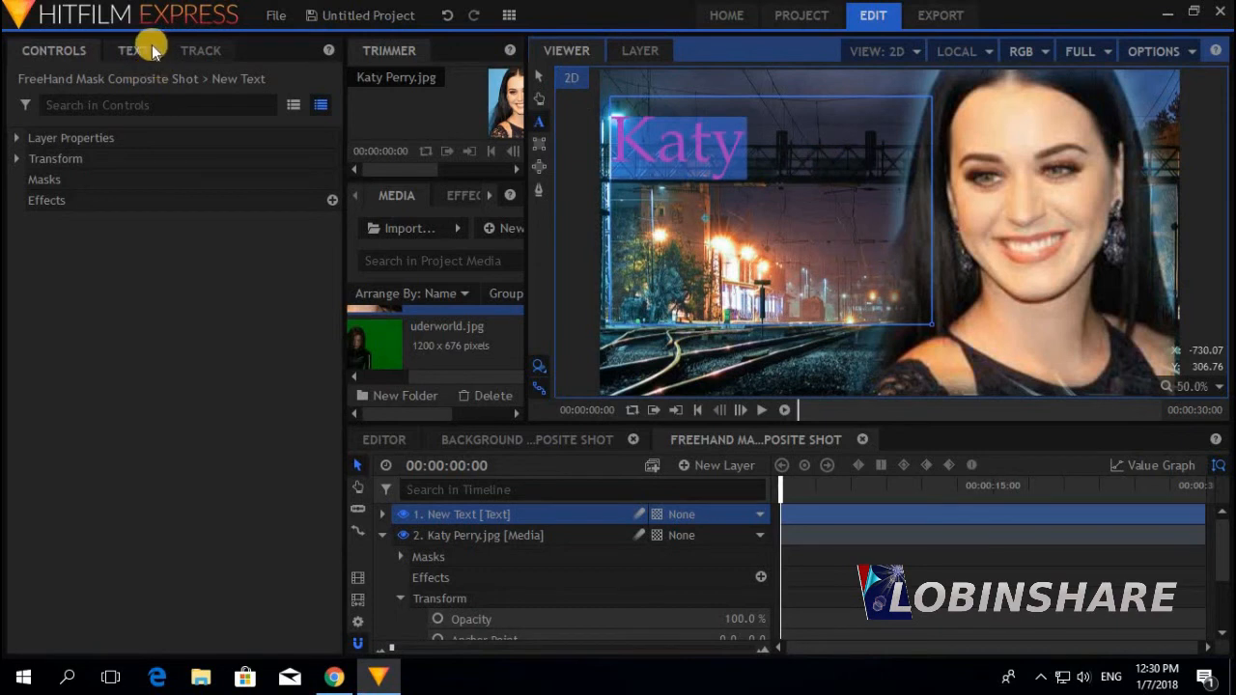
{"action": "left_click", "coordinate": [134, 50]}
{"action": "left_click", "coordinate": [96, 158]}
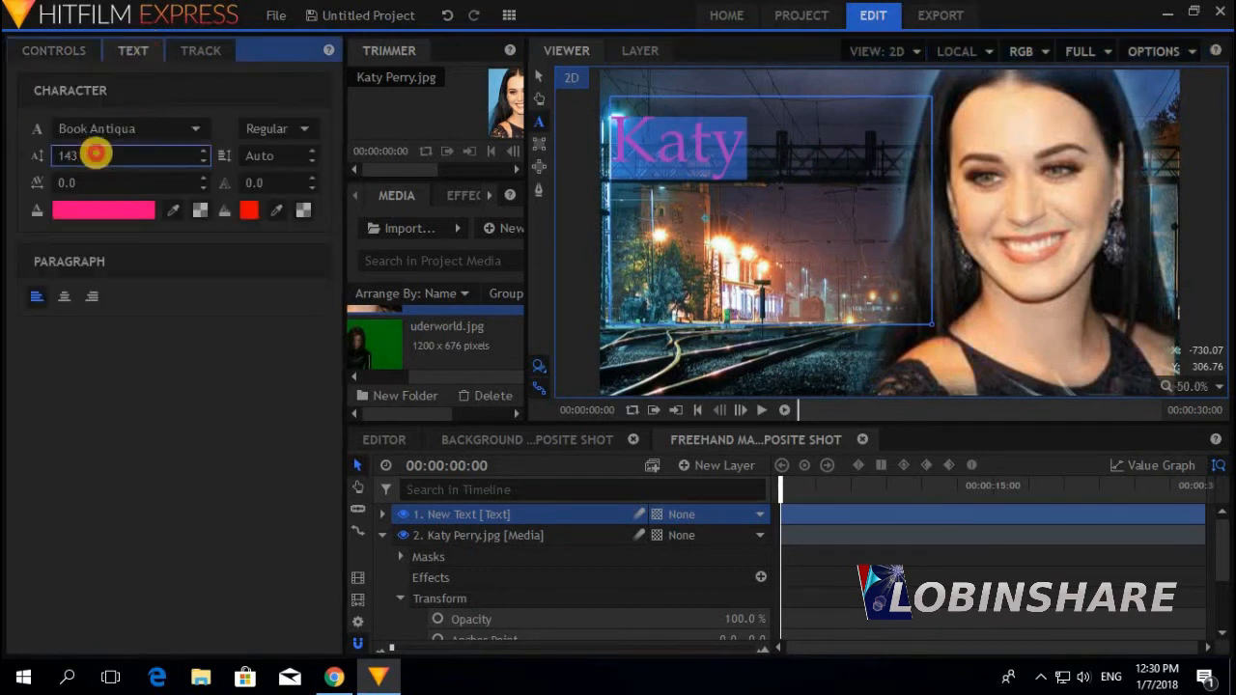
{"action": "scroll", "coordinate": [94, 157], "scroll_direction": "up", "scroll_amount": 11}
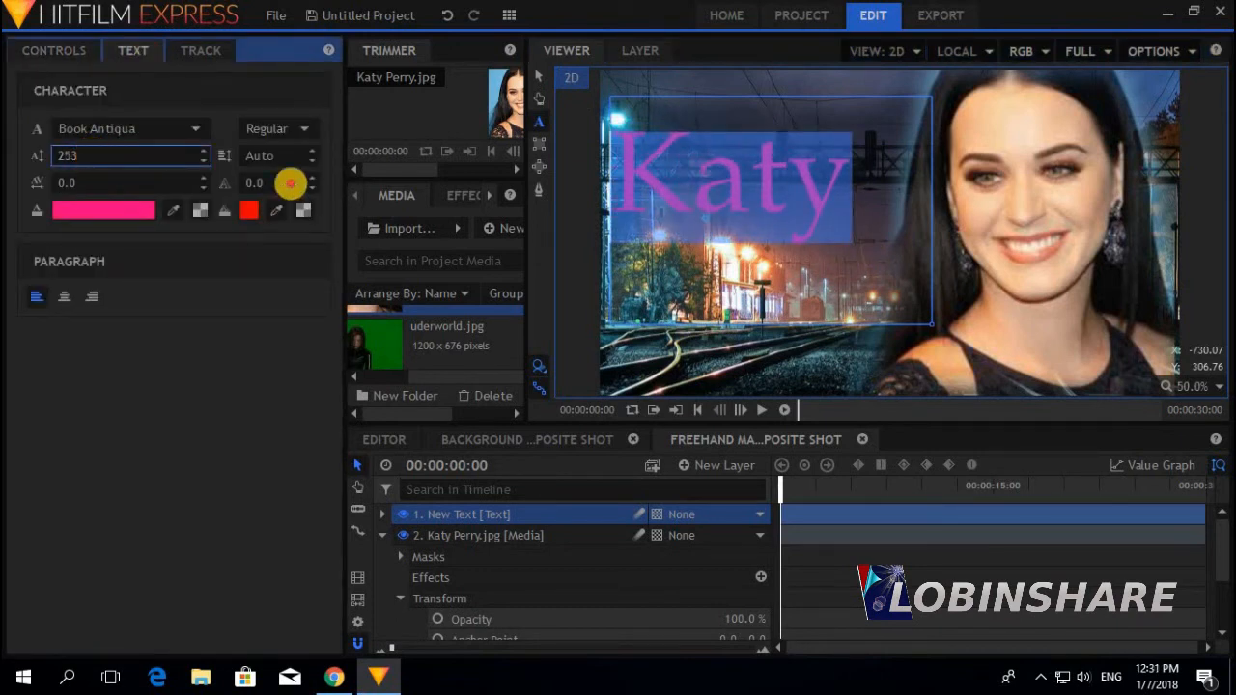
Give the Katy text a blue outline with width 4.0
{"action": "left_click", "coordinate": [311, 179]}
{"action": "left_click", "coordinate": [311, 179]}
{"action": "left_click", "coordinate": [249, 210]}
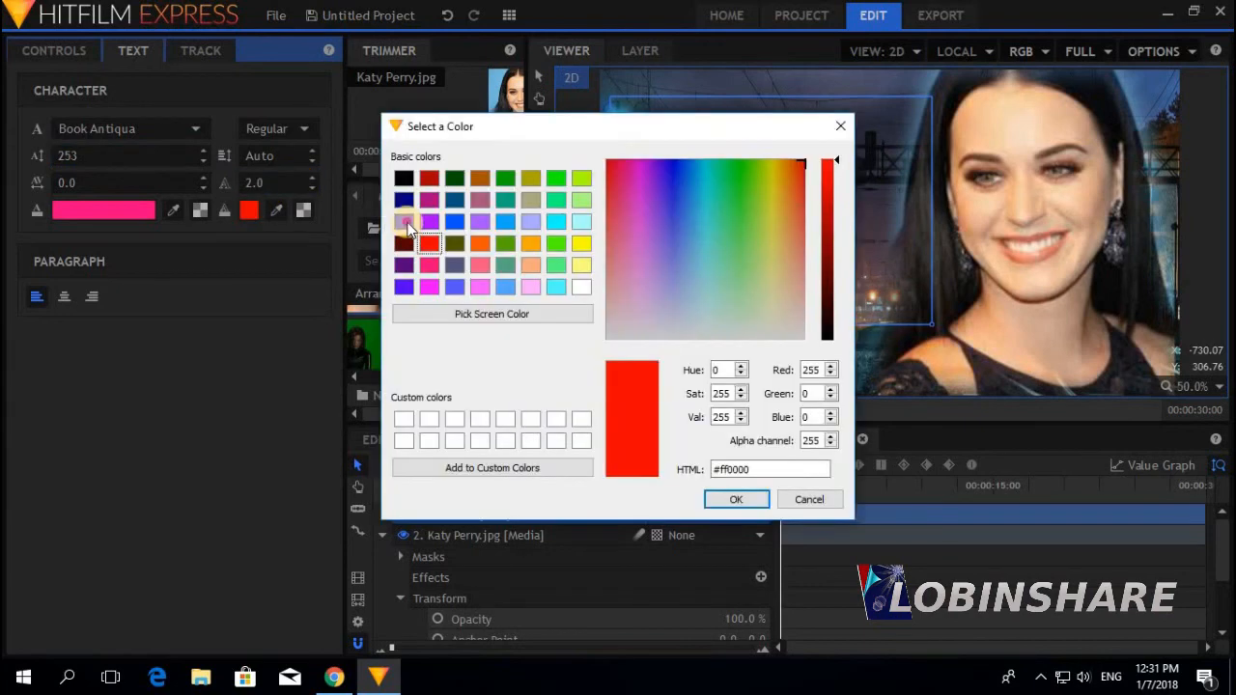
{"action": "left_click", "coordinate": [407, 228]}
{"action": "left_click", "coordinate": [730, 497]}
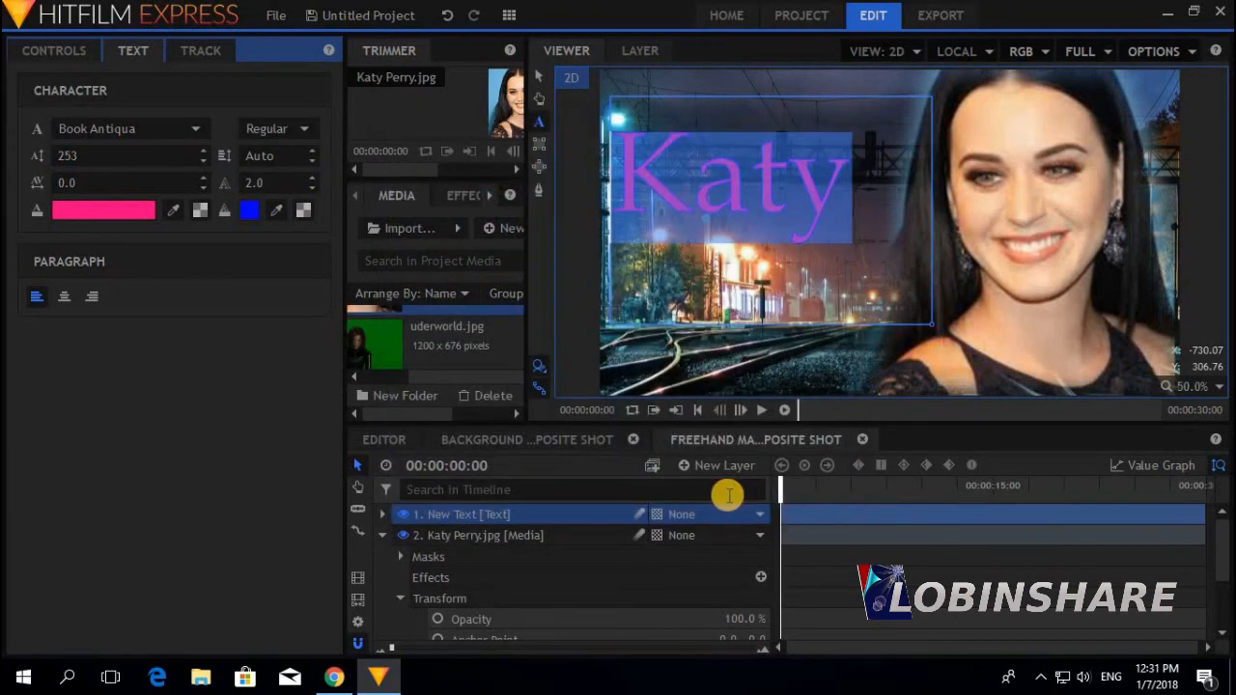
{"action": "left_click", "coordinate": [290, 178]}
{"action": "scroll", "coordinate": [289, 181], "scroll_direction": "up", "scroll_amount": 9}
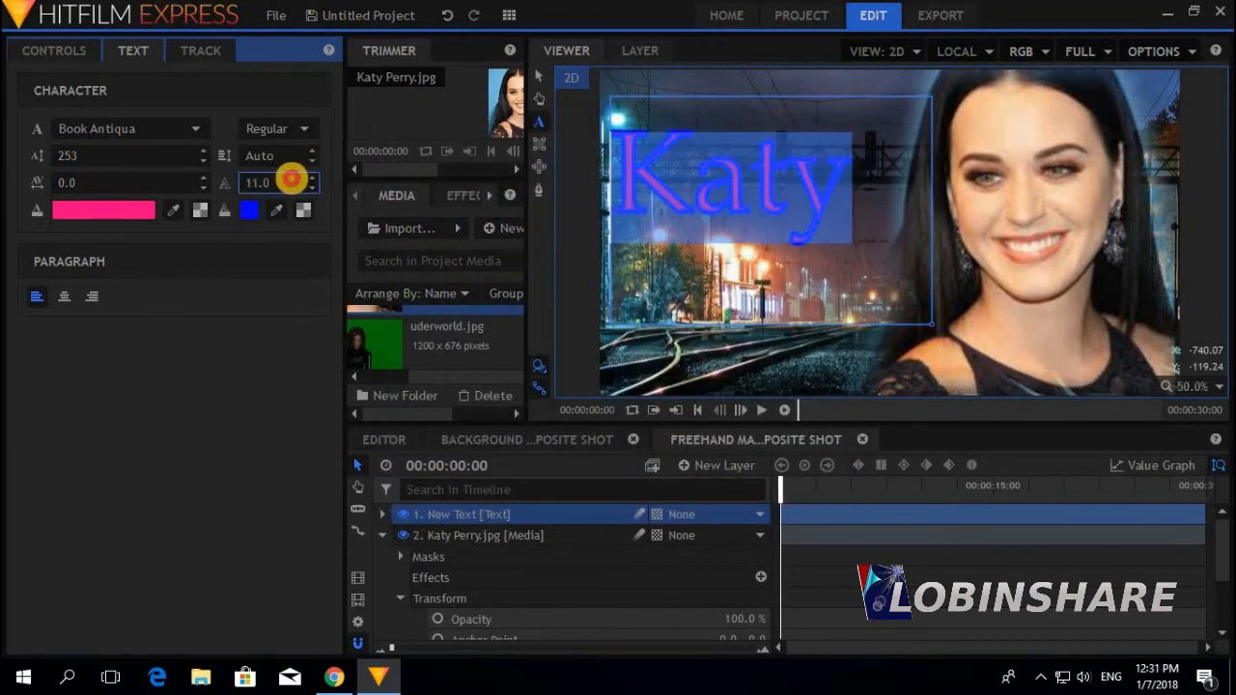
{"action": "scroll", "coordinate": [291, 181], "scroll_direction": "down", "scroll_amount": 7}
{"action": "left_click", "coordinate": [784, 241]}
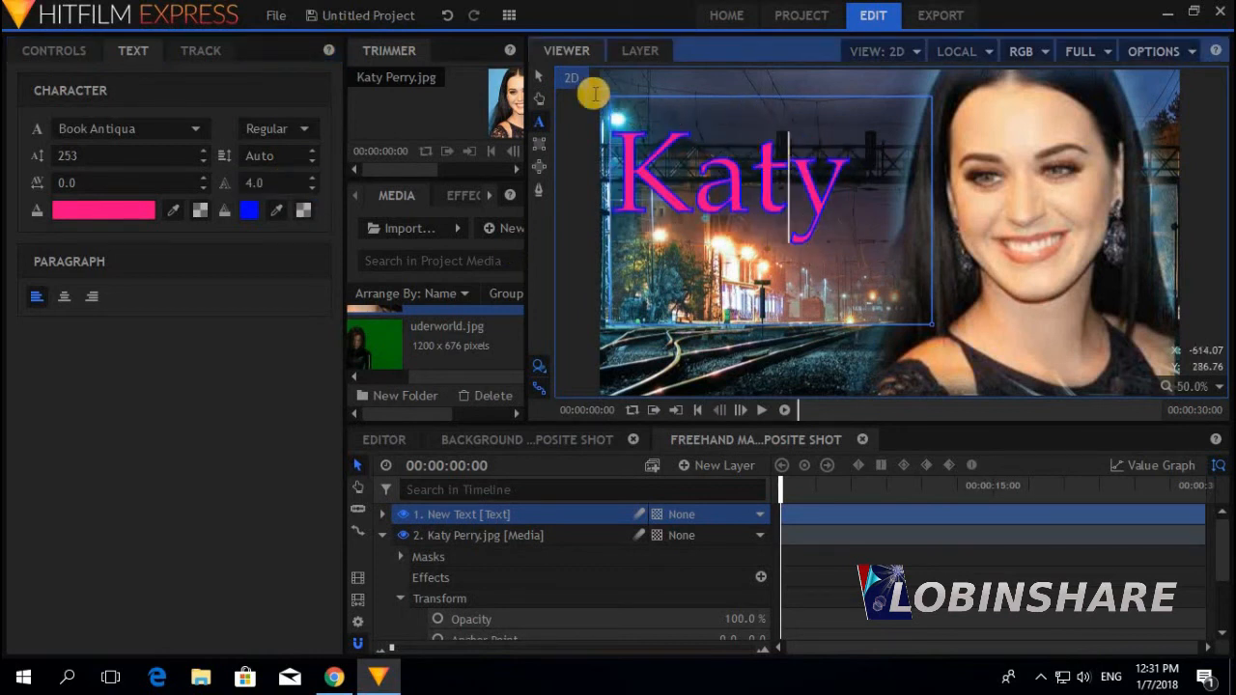
{"action": "left_click", "coordinate": [539, 76]}
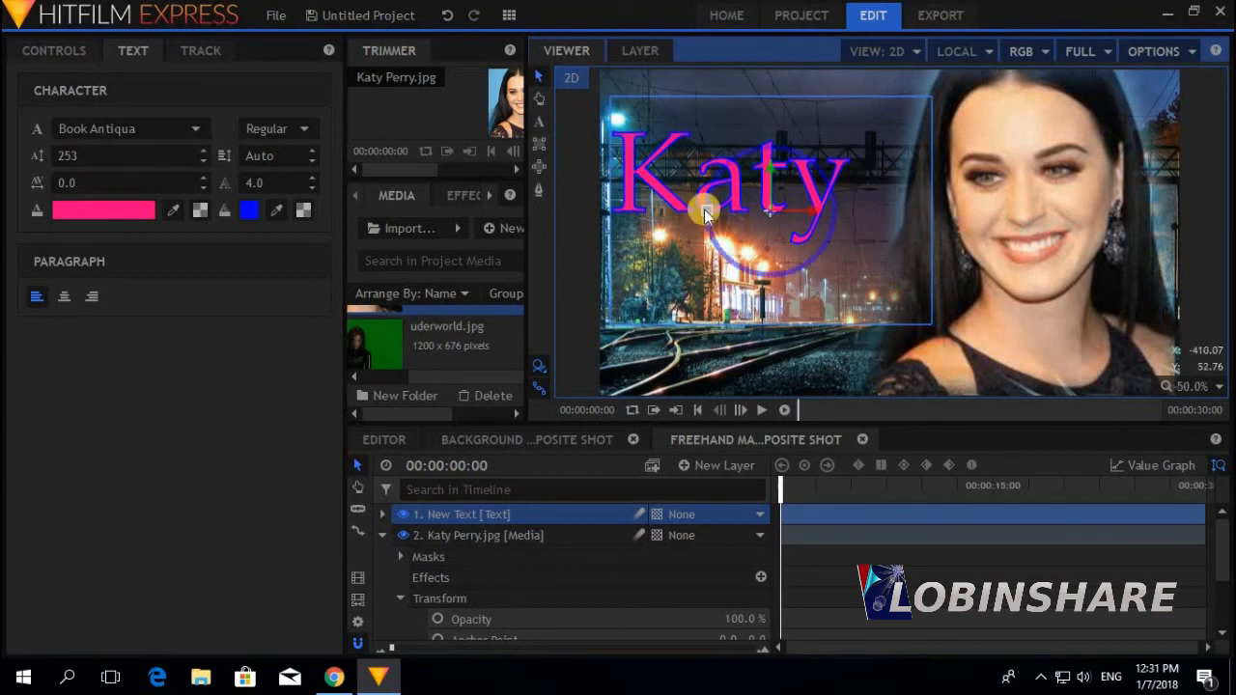
Rotate the Katy title to an upward tilt across the upper left of the scene
{"action": "left_click_drag", "start_coordinate": [705, 214], "coordinate": [814, 171]}
{"action": "left_click", "coordinate": [383, 537]}
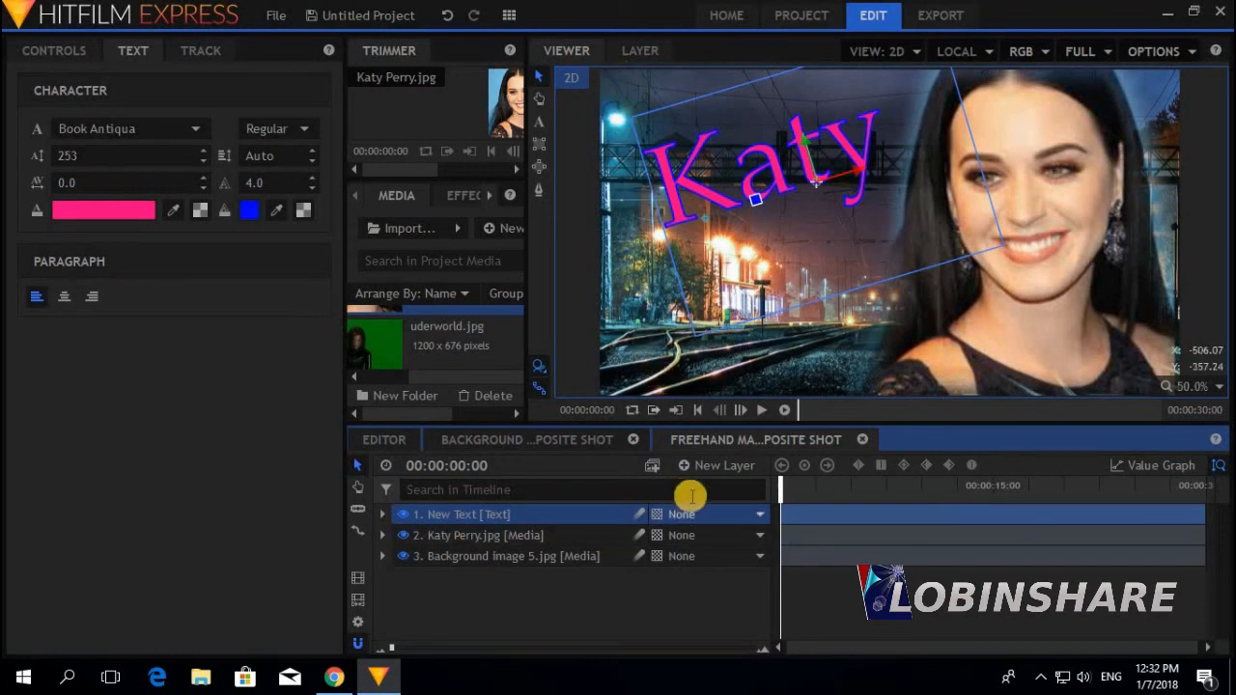
Add a 1280×720 plane layer in hot pink #ff007f, then hide it
{"action": "left_click", "coordinate": [692, 465]}
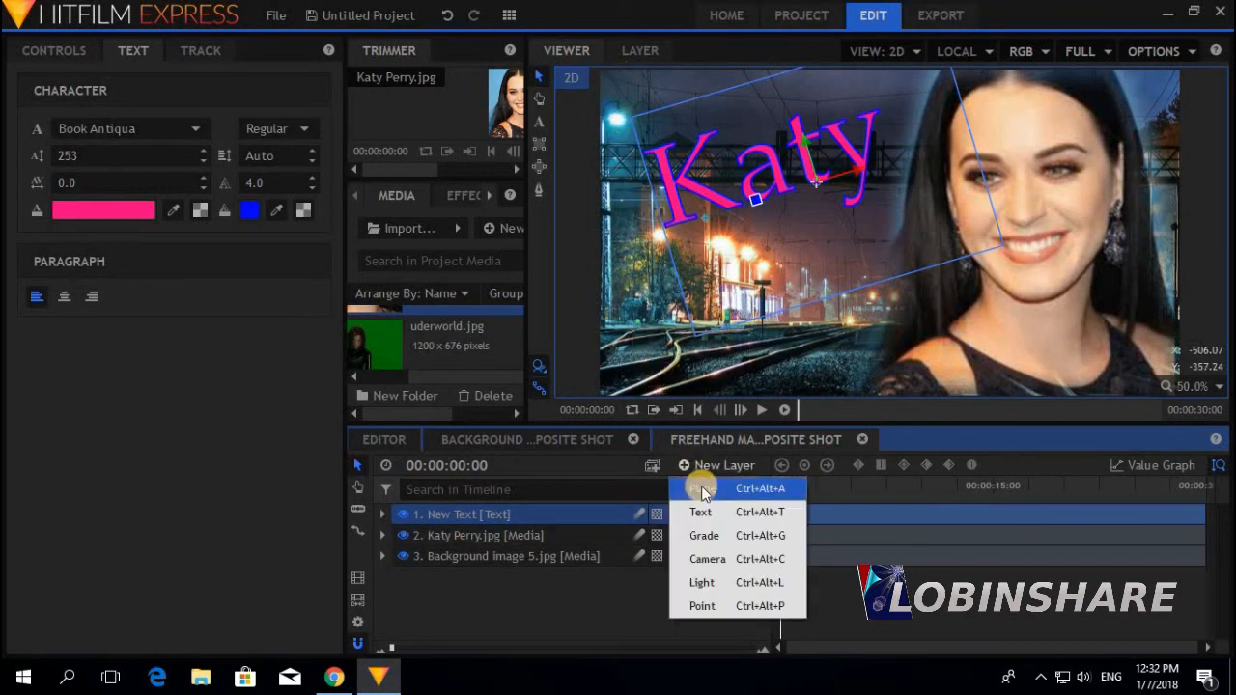
{"action": "left_click", "coordinate": [701, 491]}
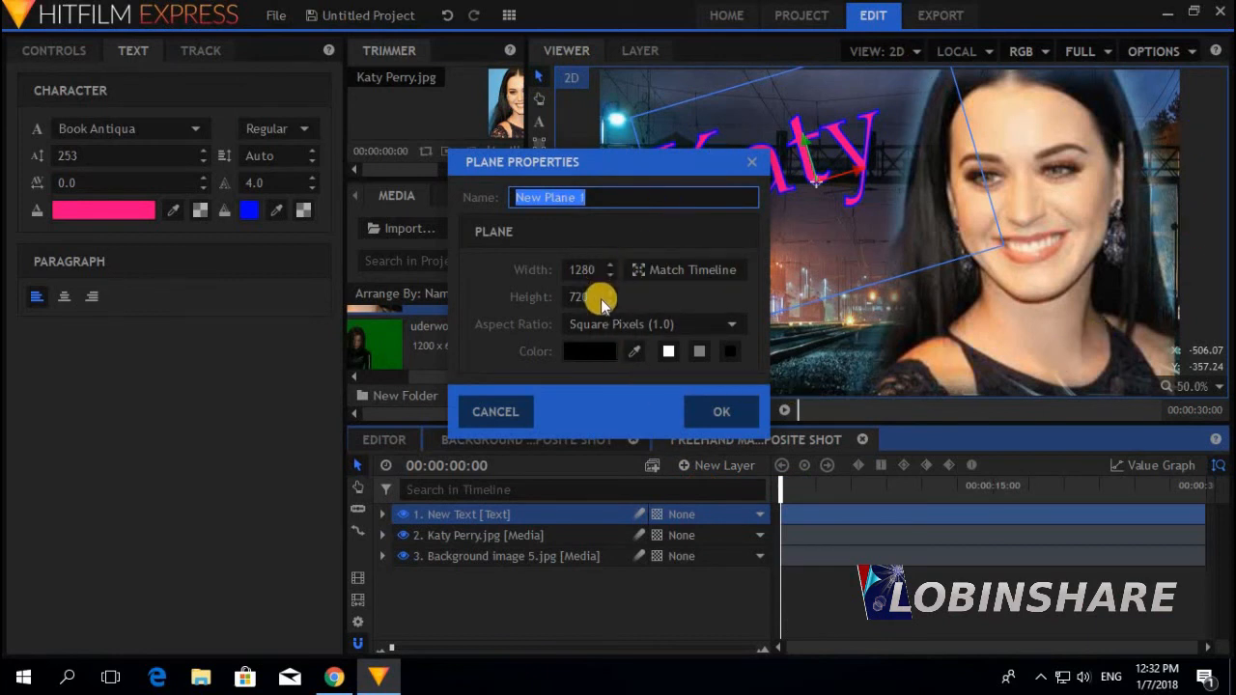
{"action": "left_click", "coordinate": [588, 353]}
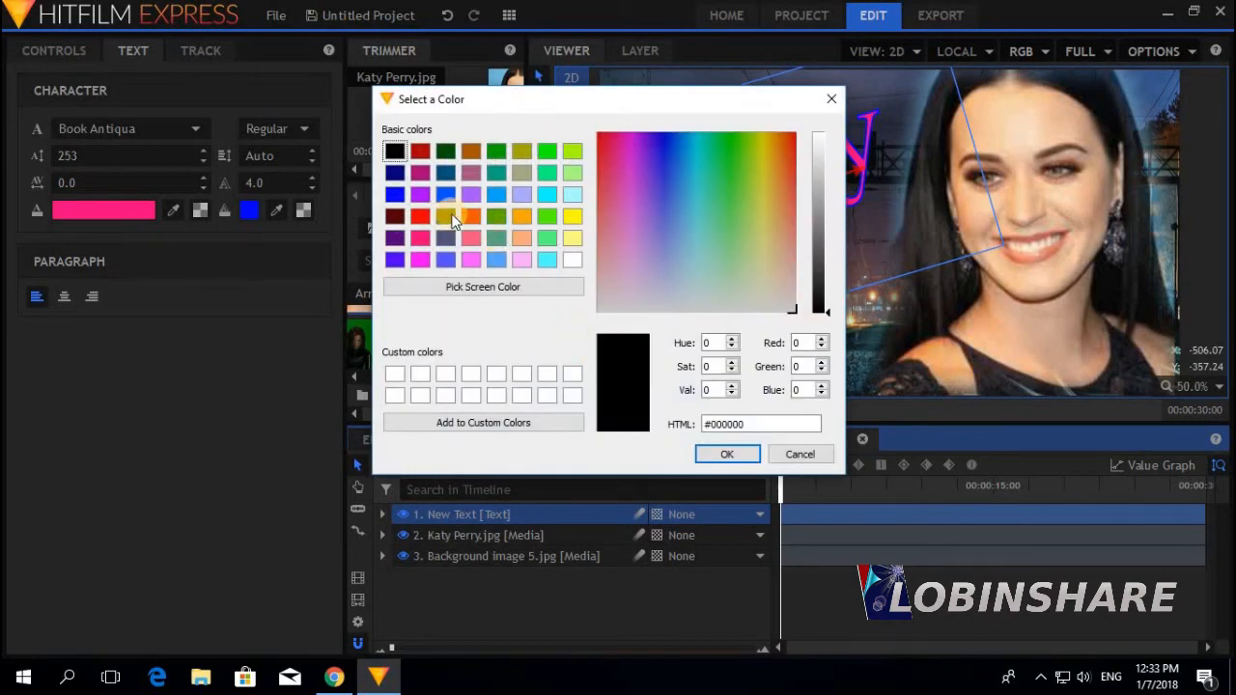
{"action": "left_click", "coordinate": [420, 240]}
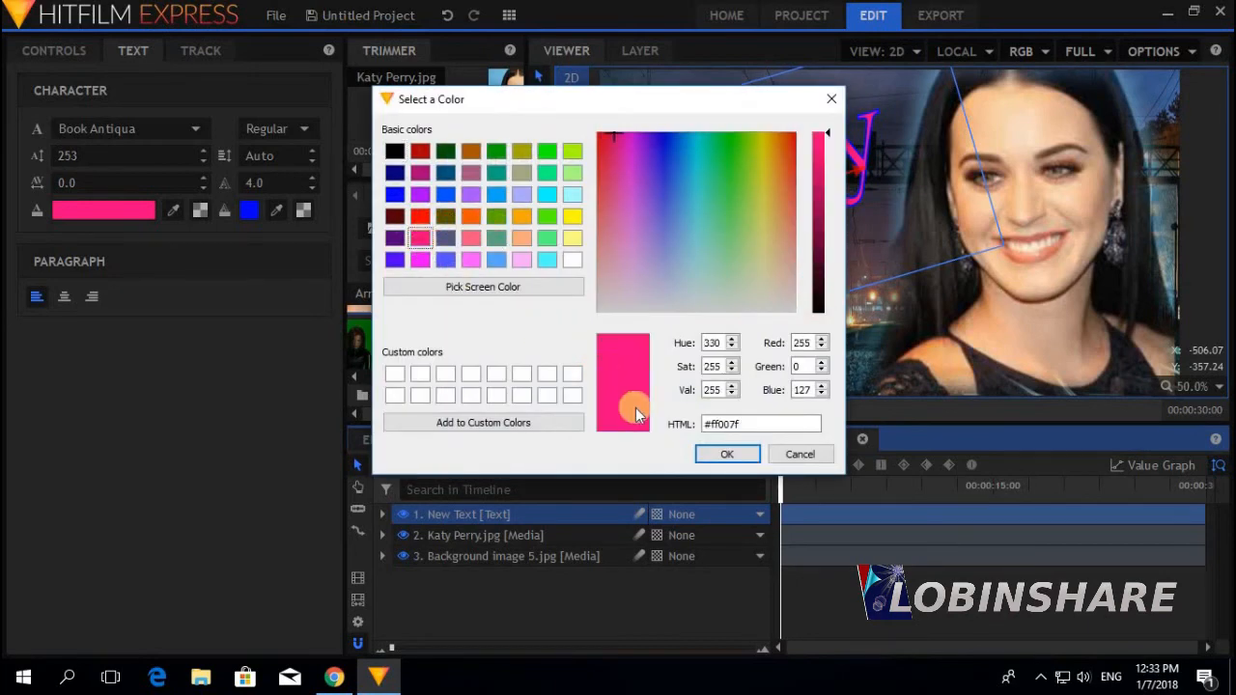
{"action": "left_click", "coordinate": [724, 456]}
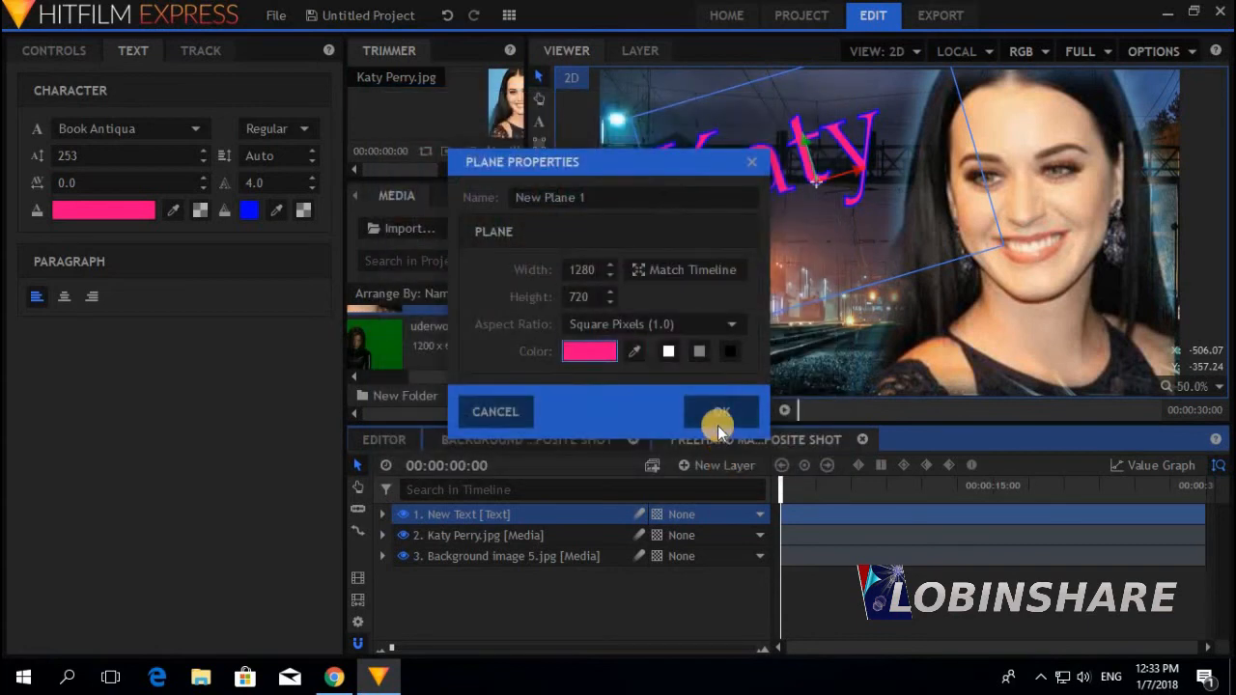
{"action": "left_click", "coordinate": [720, 417]}
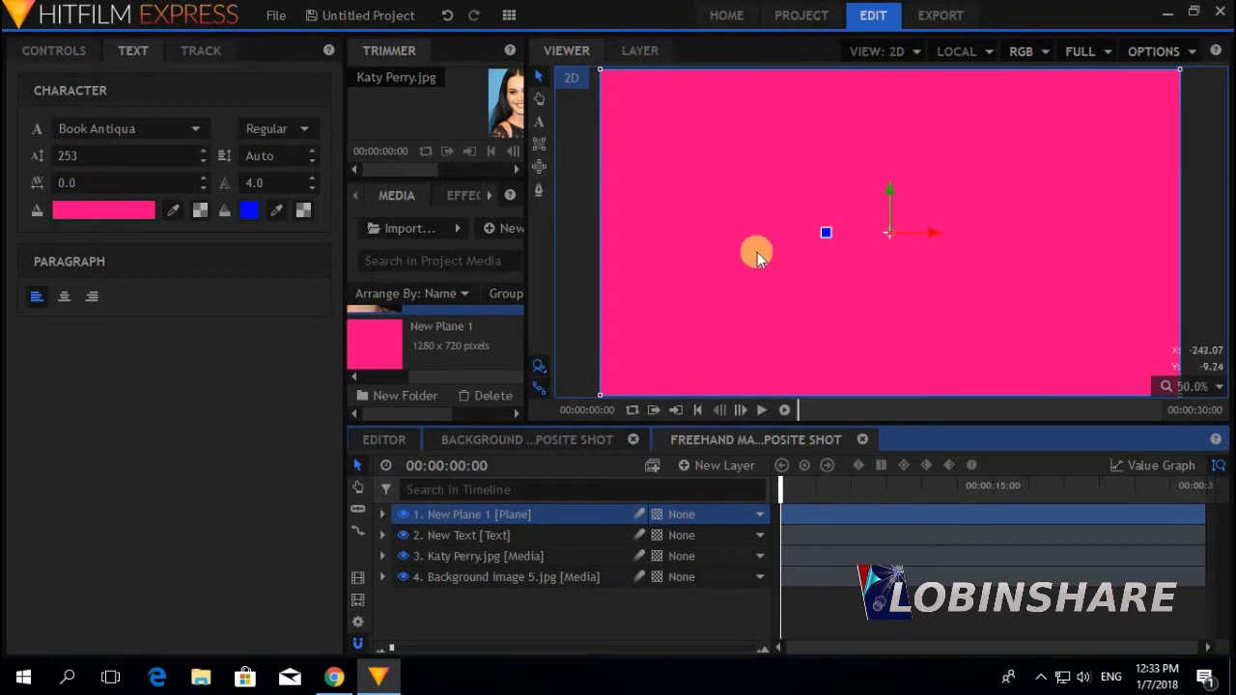
{"action": "left_click", "coordinate": [401, 515]}
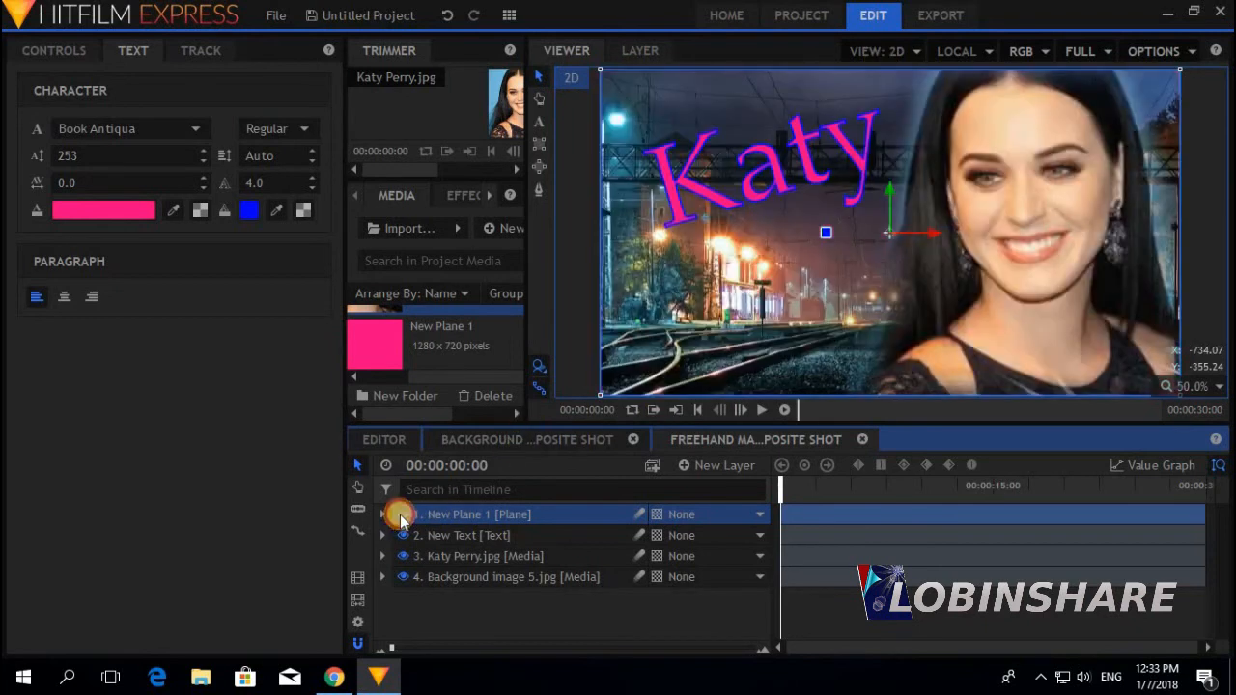
Show the pink plane and draw a rectangular mask just inside its edges
{"action": "left_click", "coordinate": [402, 514]}
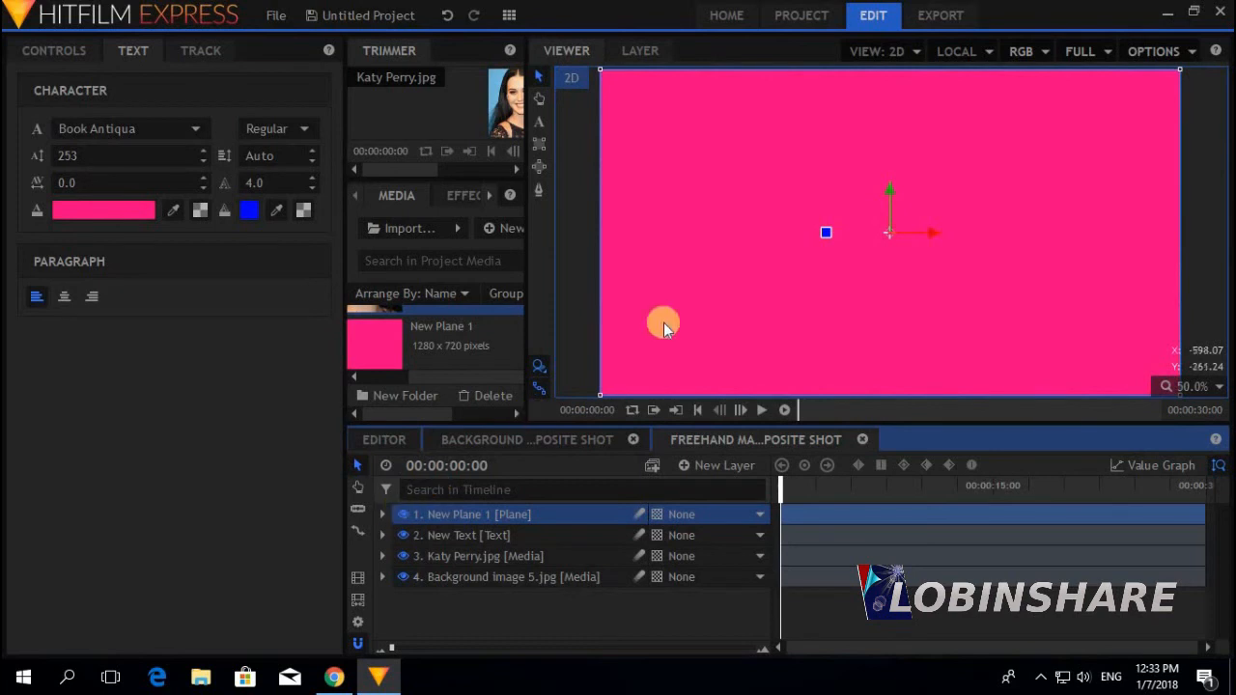
{"action": "left_click", "coordinate": [541, 148]}
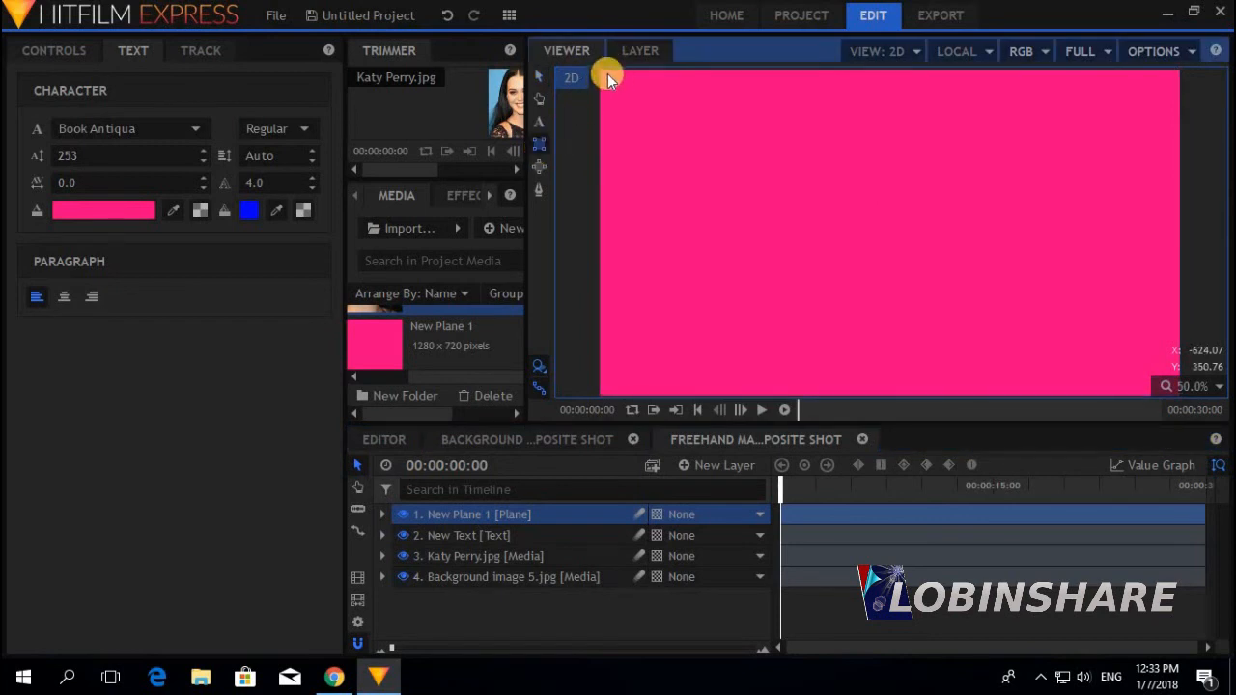
{"action": "left_click_drag", "start_coordinate": [606, 73], "coordinate": [1166, 390]}
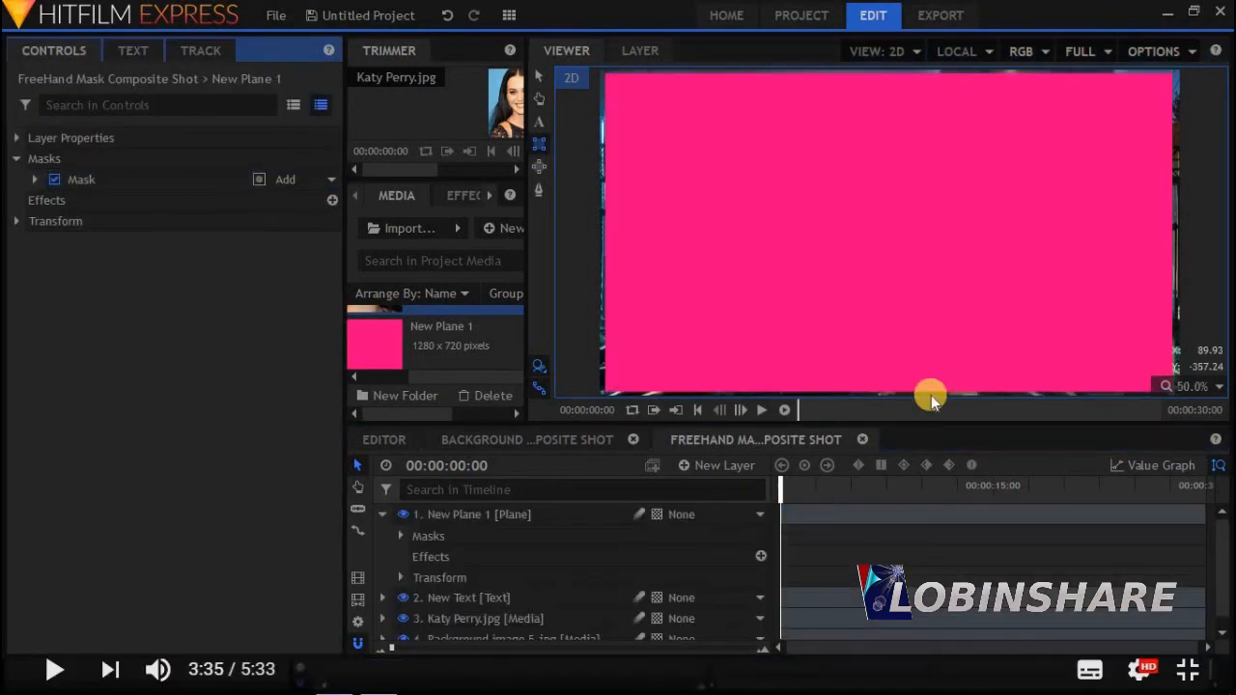
Invert the plane's mask so only a thin pink border remains
{"action": "left_click", "coordinate": [401, 535]}
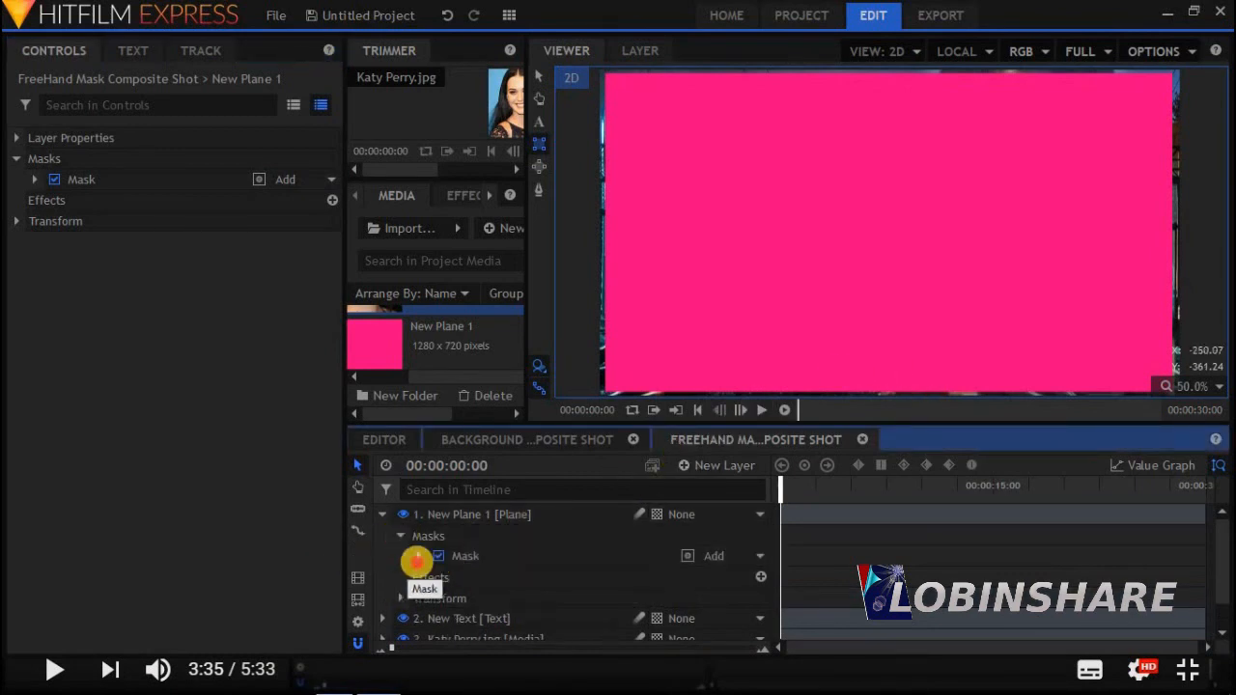
{"action": "left_click", "coordinate": [418, 558]}
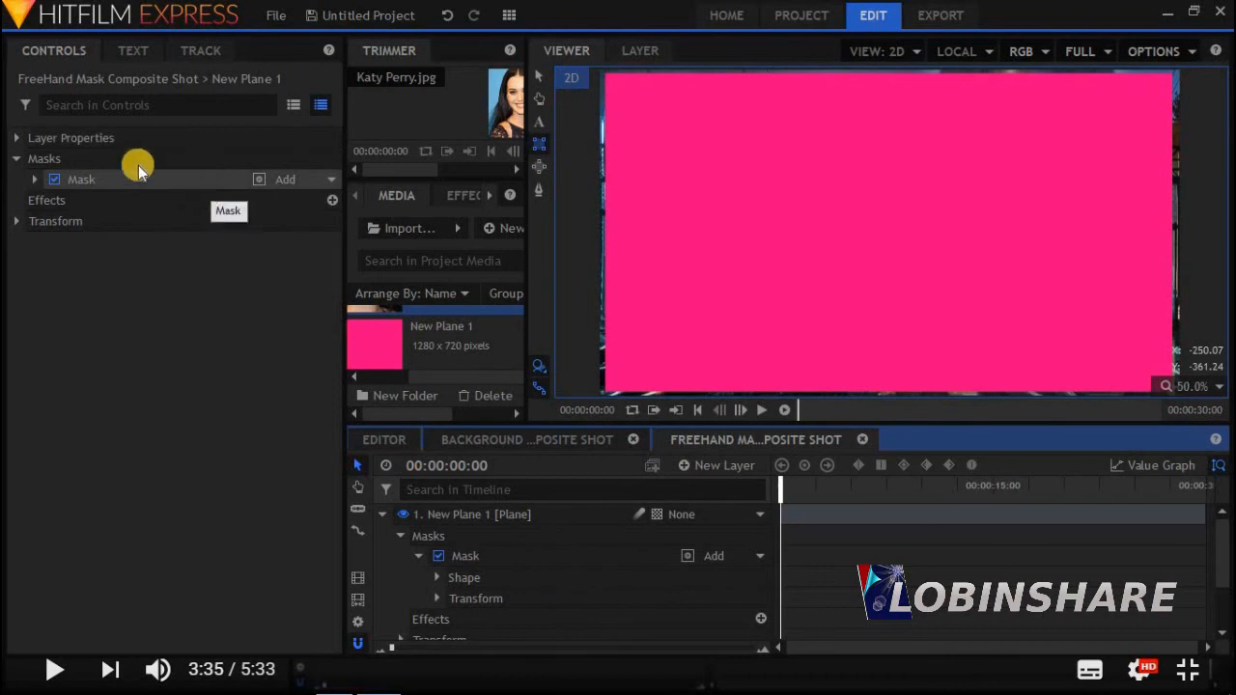
{"action": "left_click", "coordinate": [32, 180]}
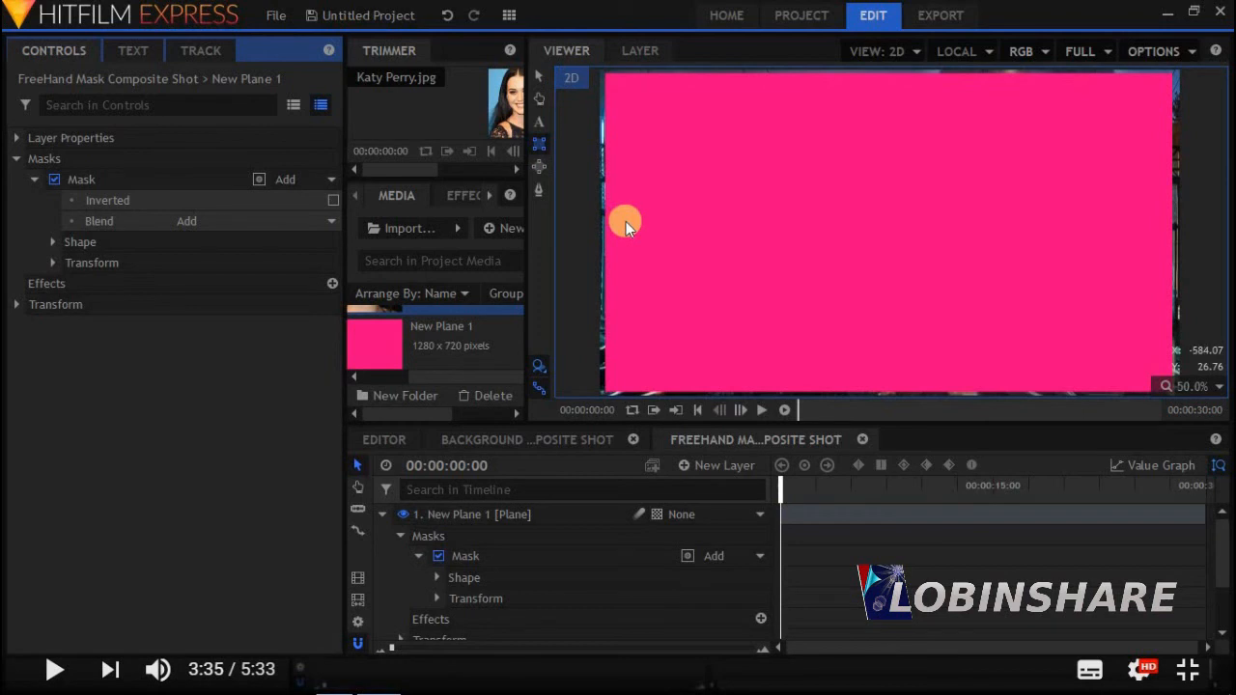
{"action": "left_click", "coordinate": [333, 201]}
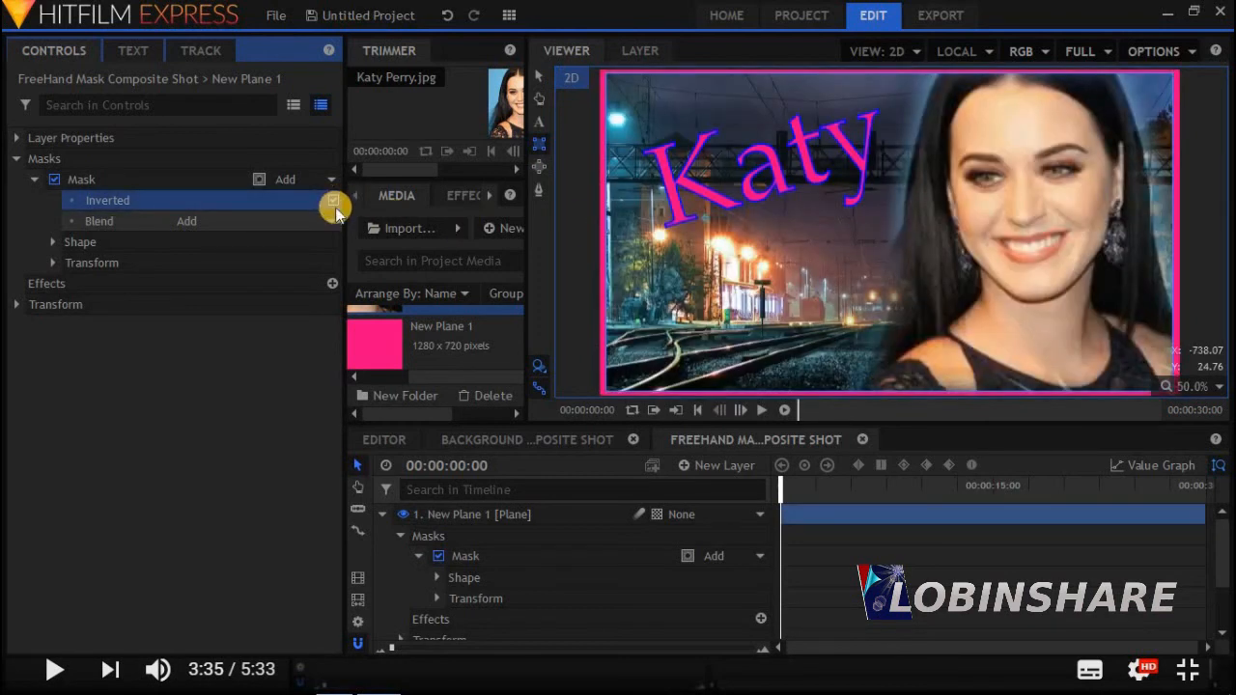
{"action": "left_click", "coordinate": [334, 200]}
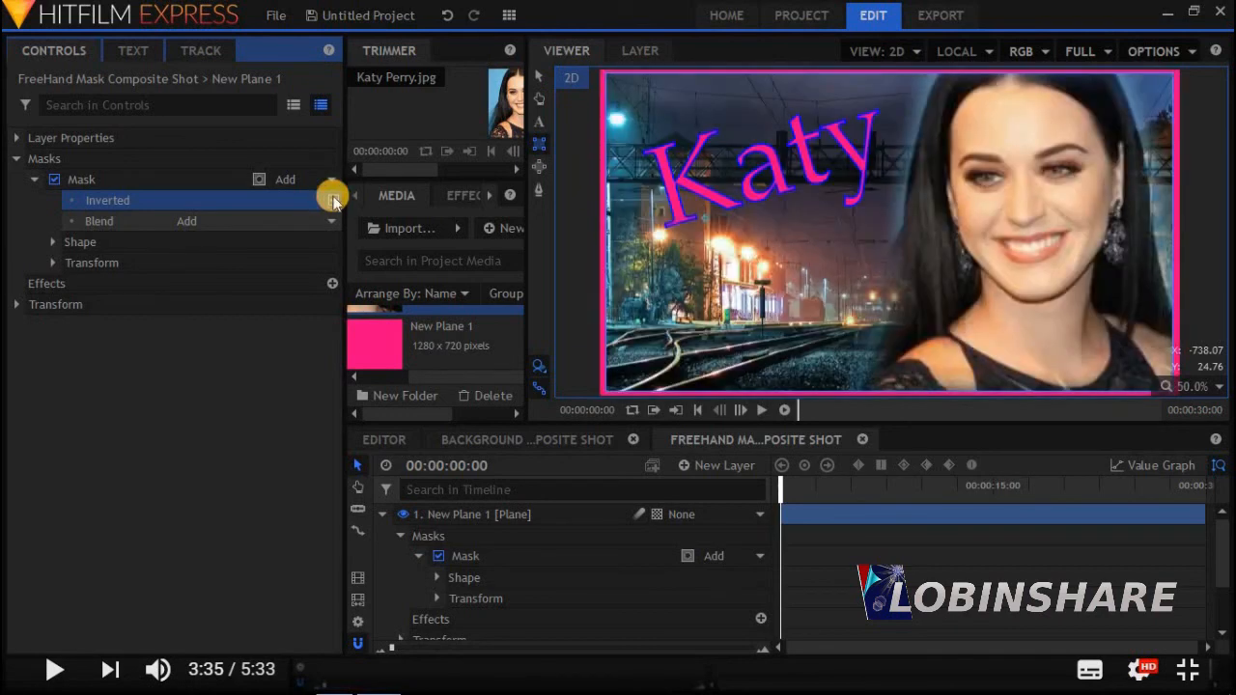
{"action": "left_click", "coordinate": [382, 514]}
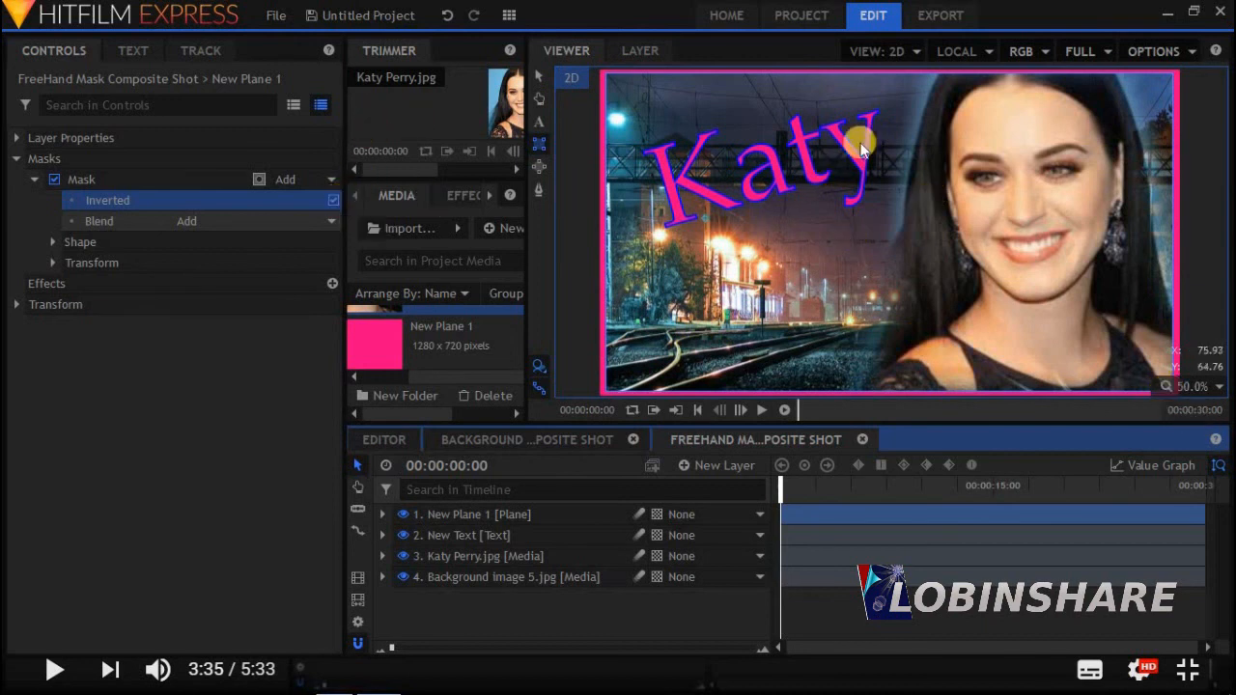
Add the YouTube logo from the Media panel as the top layer
{"action": "left_click", "coordinate": [526, 576]}
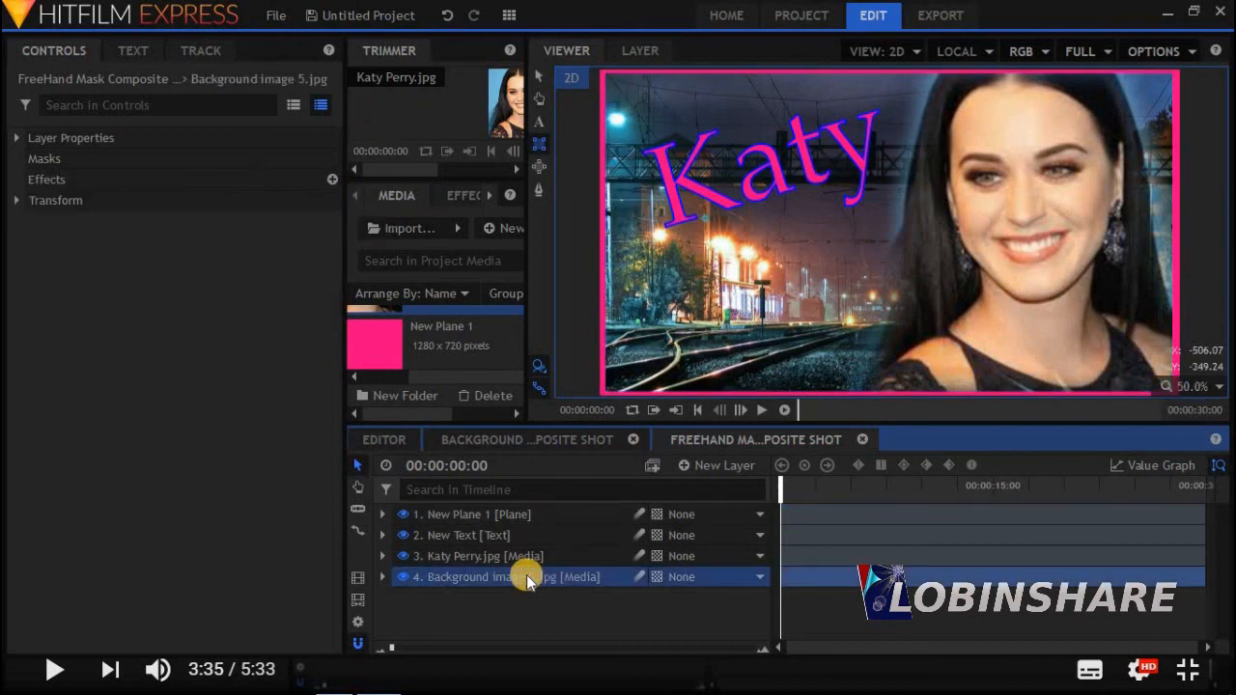
{"action": "left_click", "coordinate": [517, 560]}
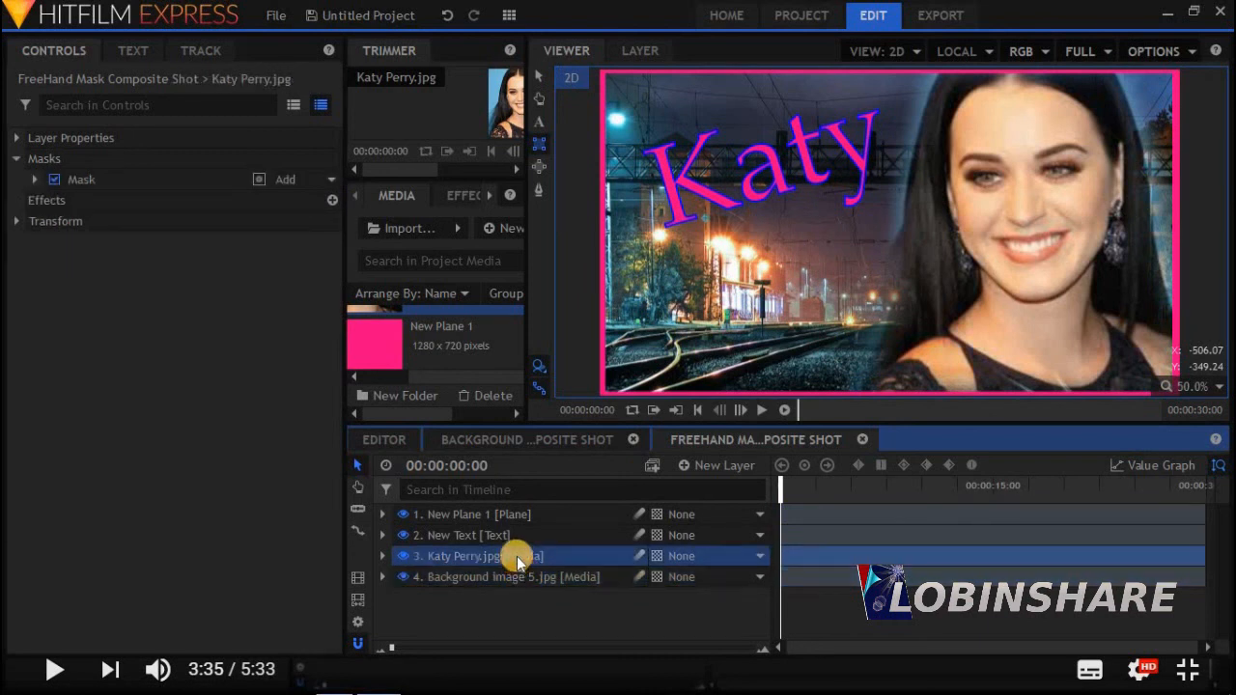
{"action": "left_click", "coordinate": [522, 535]}
{"action": "left_click", "coordinate": [519, 518]}
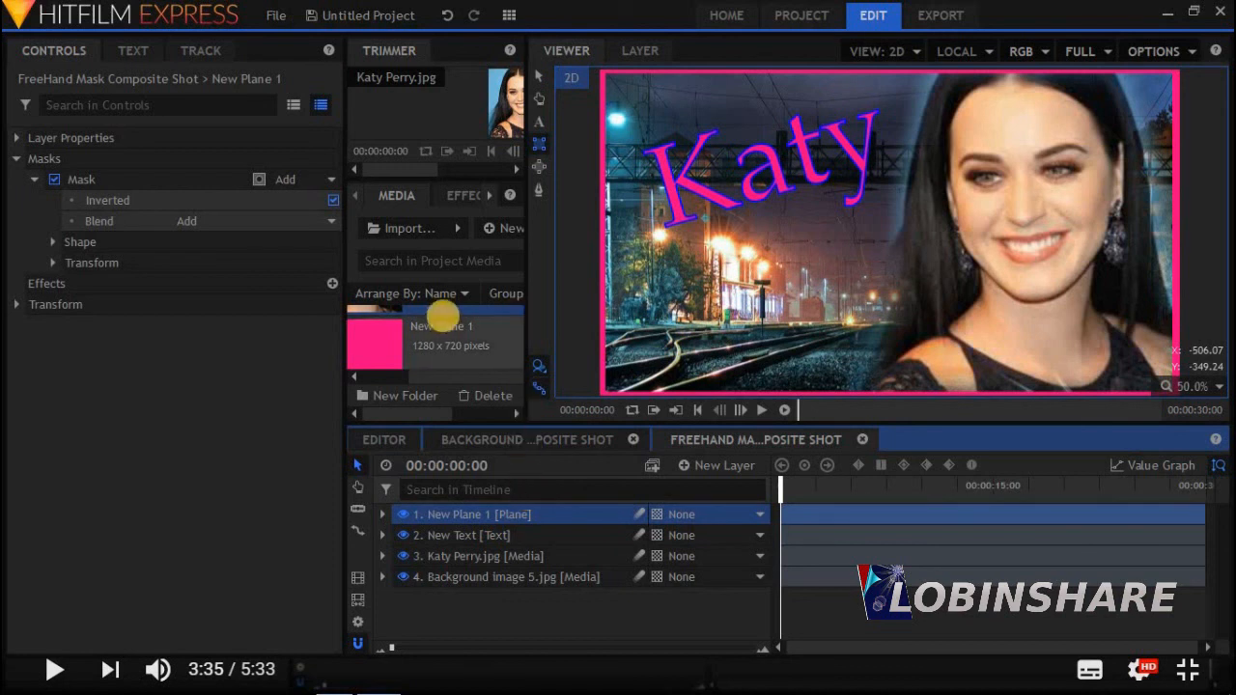
{"action": "scroll", "coordinate": [443, 316], "scroll_direction": "down", "scroll_amount": 3}
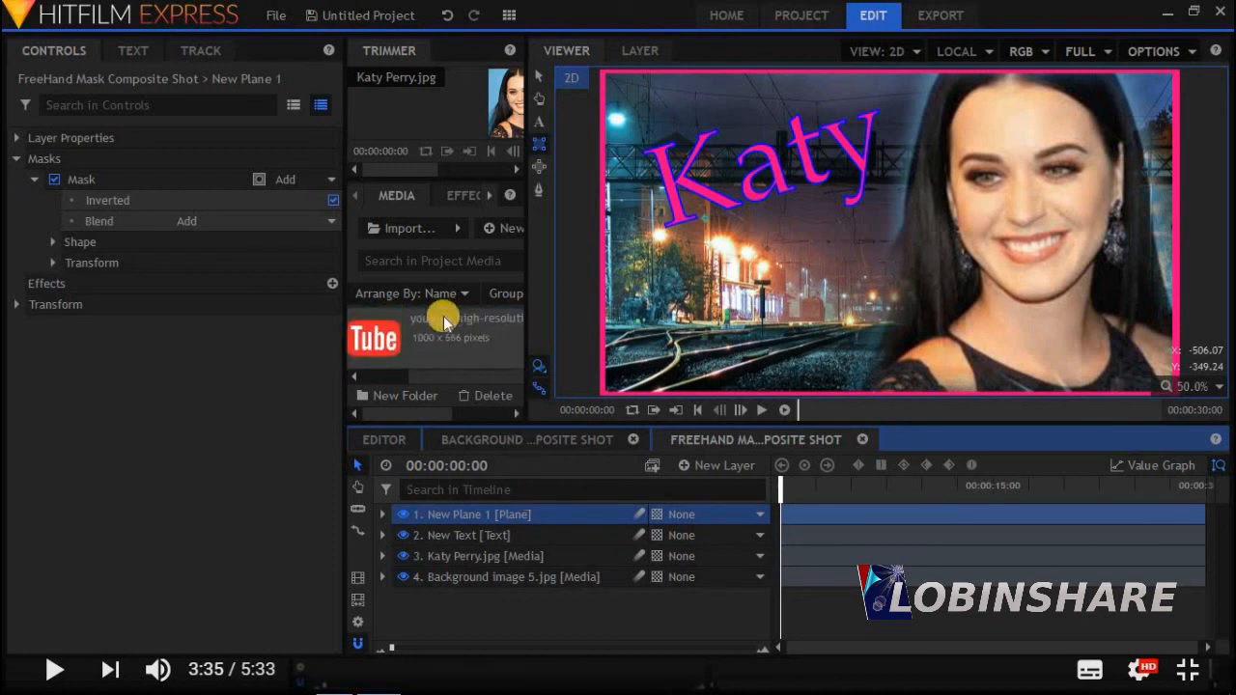
{"action": "left_click", "coordinate": [426, 336]}
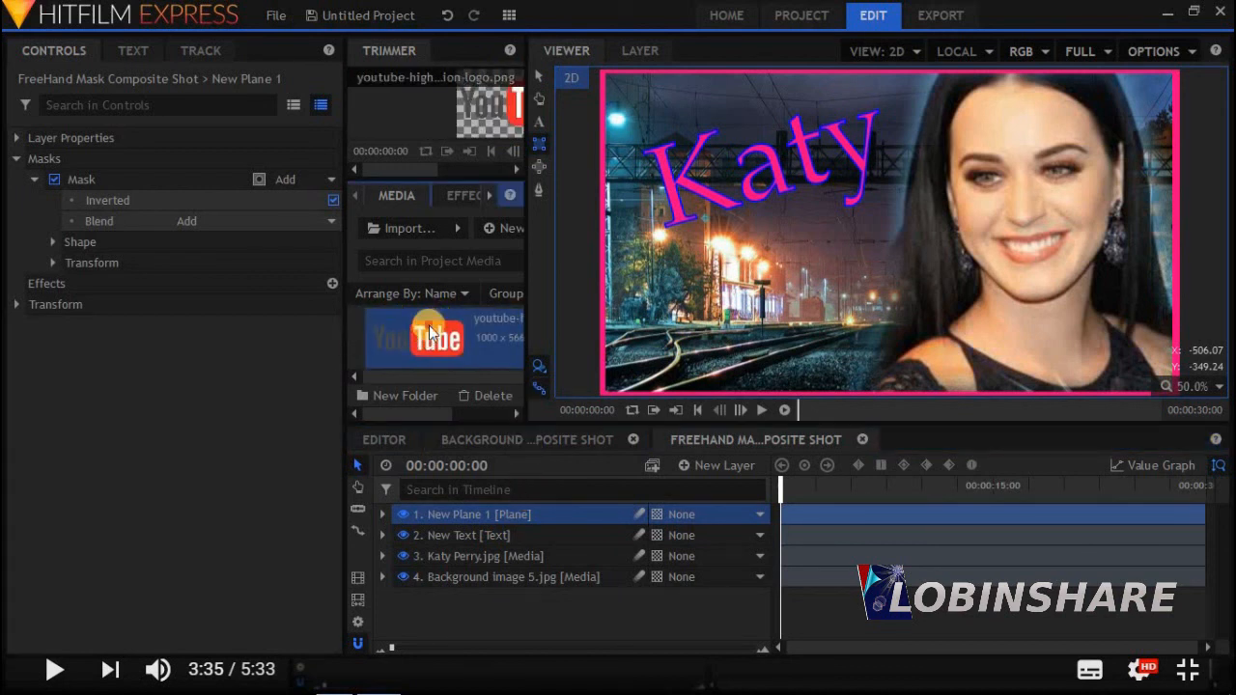
{"action": "left_click", "coordinate": [474, 514]}
{"action": "left_click_drag", "start_coordinate": [473, 514], "coordinate": [473, 512]}
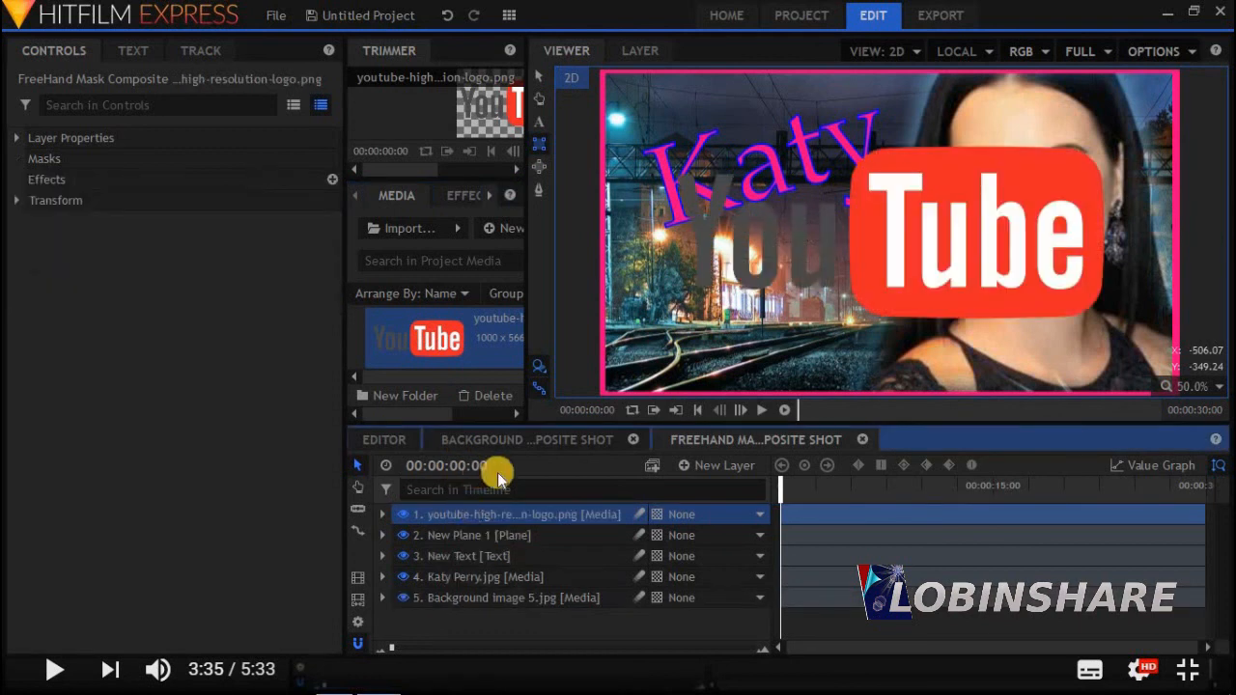
Shrink the YouTube logo and place it at the lower left over the rail tracks
{"action": "left_click", "coordinate": [539, 77]}
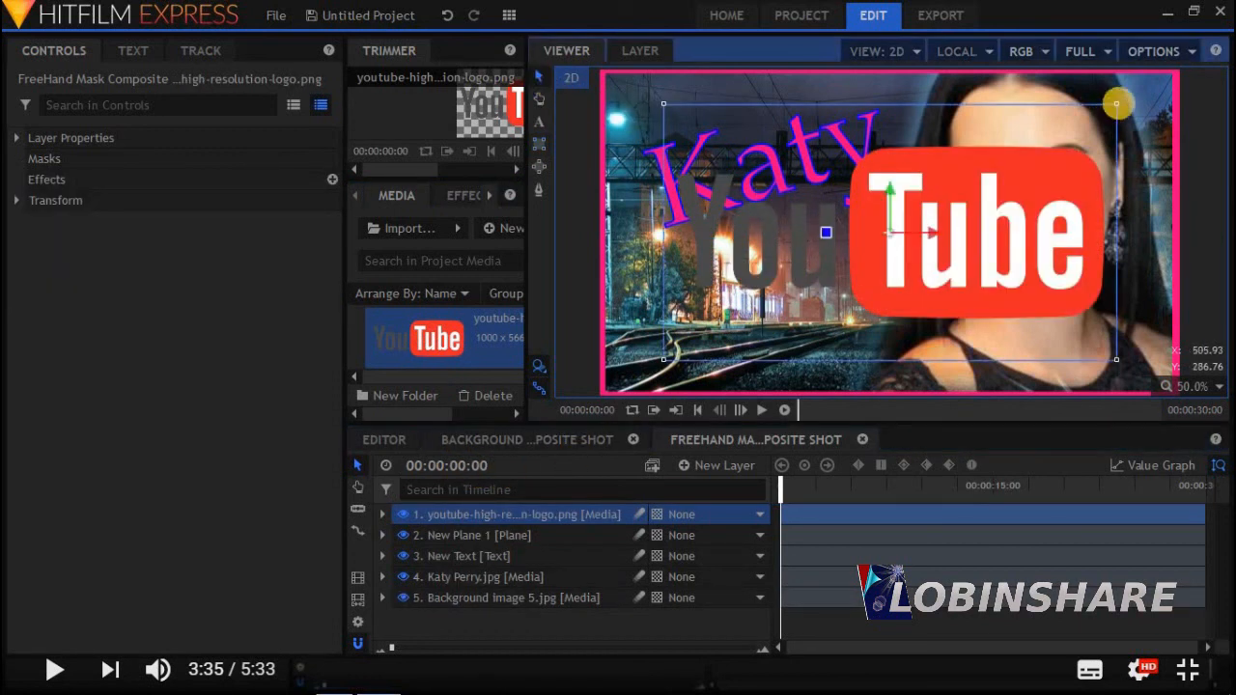
{"action": "left_click_drag", "start_coordinate": [1116, 103], "coordinate": [978, 176]}
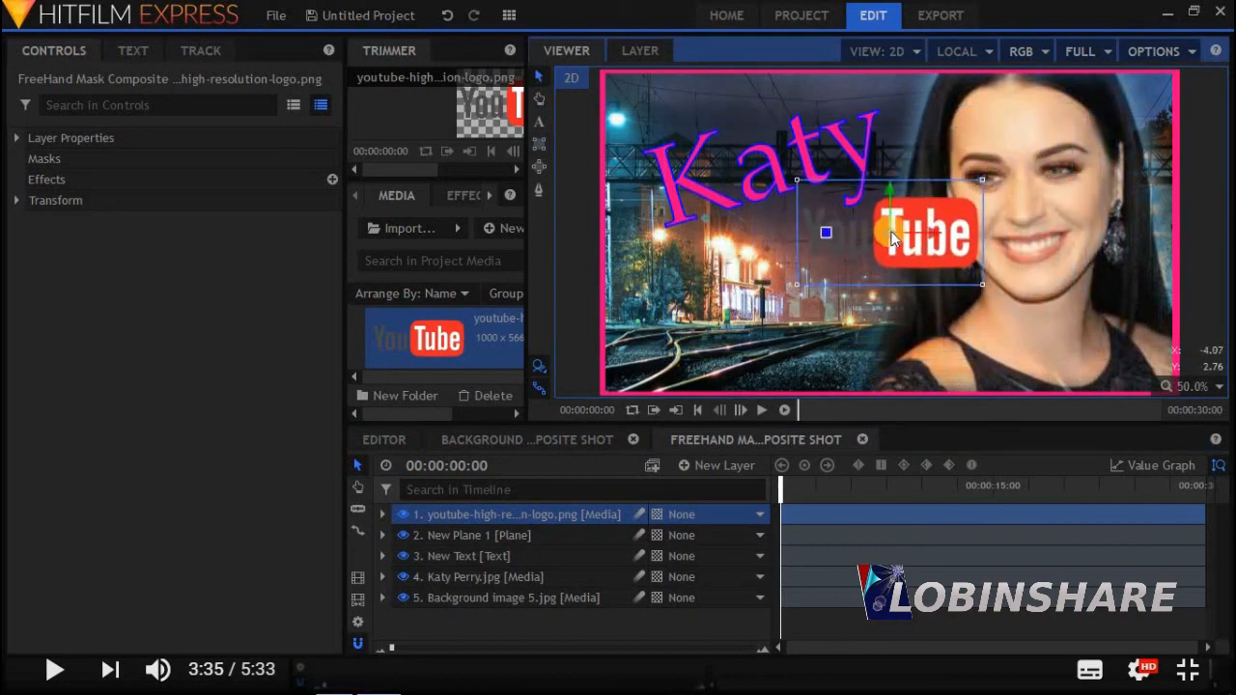
{"action": "left_click_drag", "start_coordinate": [884, 233], "coordinate": [733, 345]}
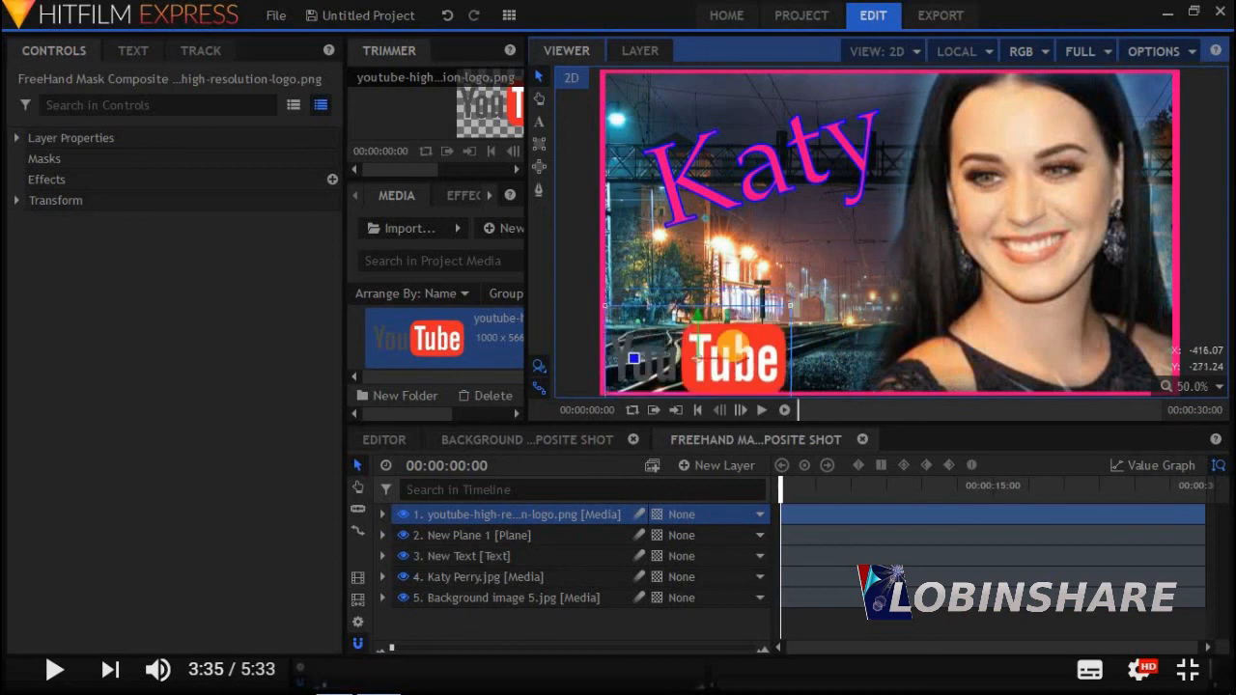
{"action": "left_click_drag", "start_coordinate": [791, 307], "coordinate": [817, 286]}
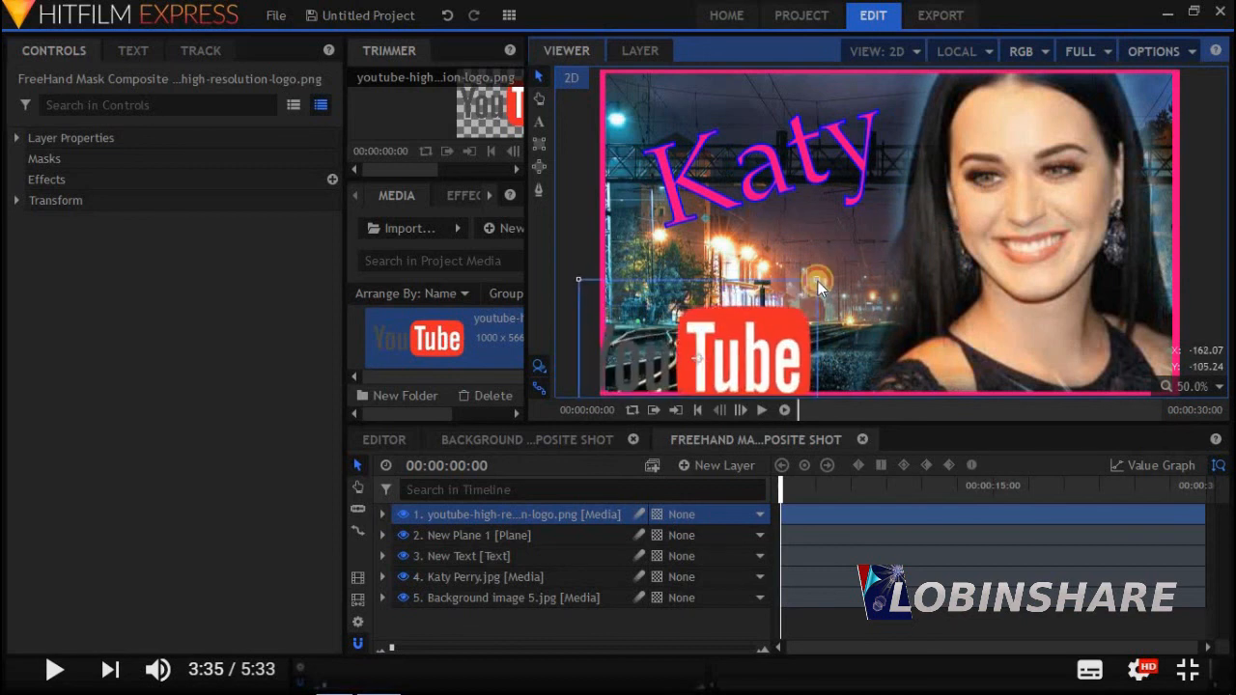
{"action": "left_click_drag", "start_coordinate": [709, 360], "coordinate": [747, 339]}
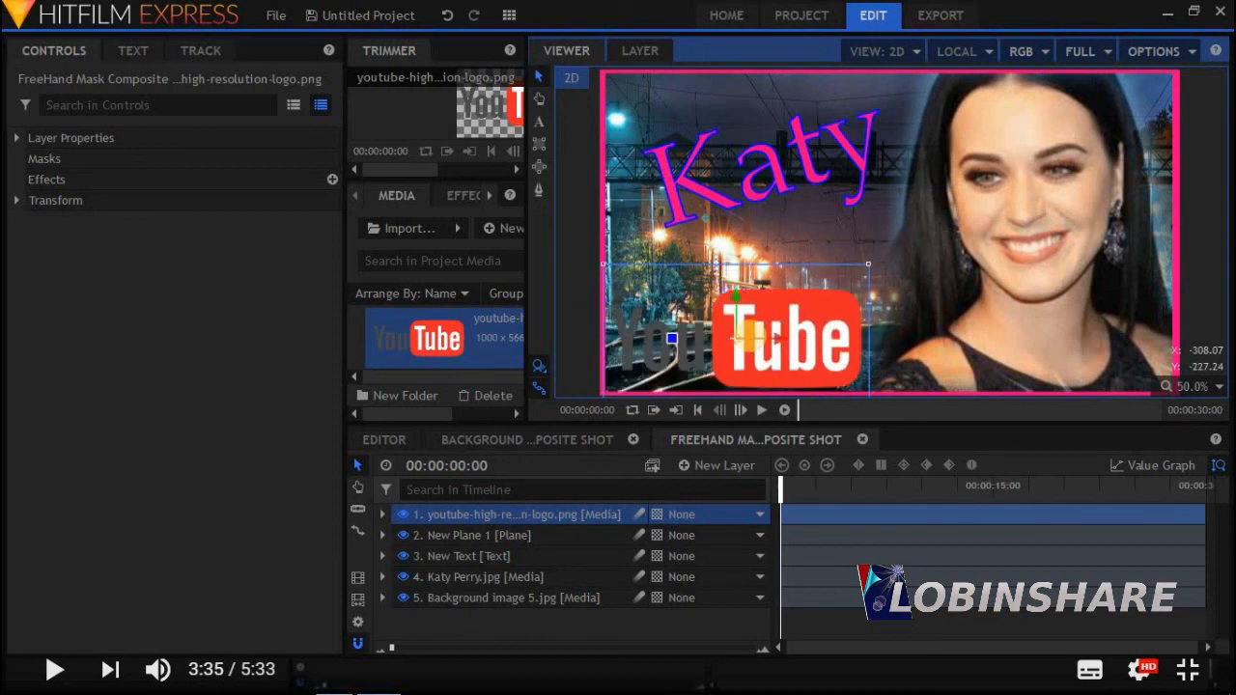
{"action": "left_click", "coordinate": [1157, 51]}
Save the current frame to the desktop as 'Thumbnail 4' PNG and open it
{"action": "left_click", "coordinate": [1112, 219]}
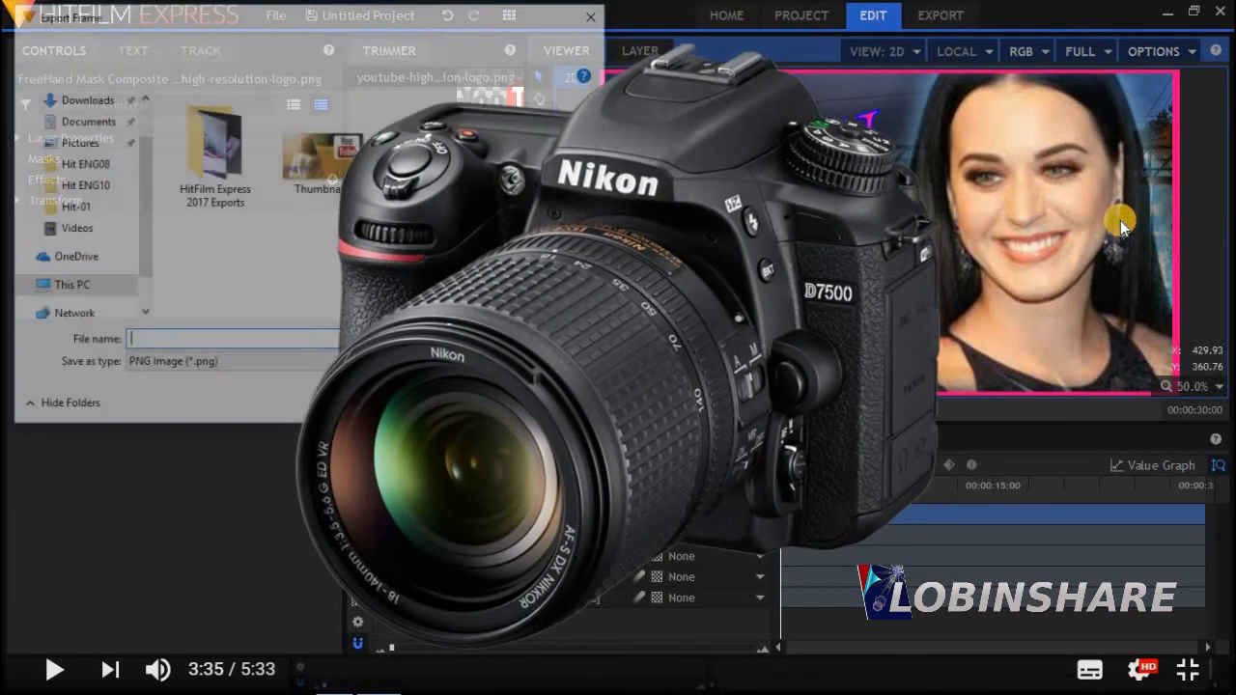
{"action": "type", "text": "Thumbnail 4"}
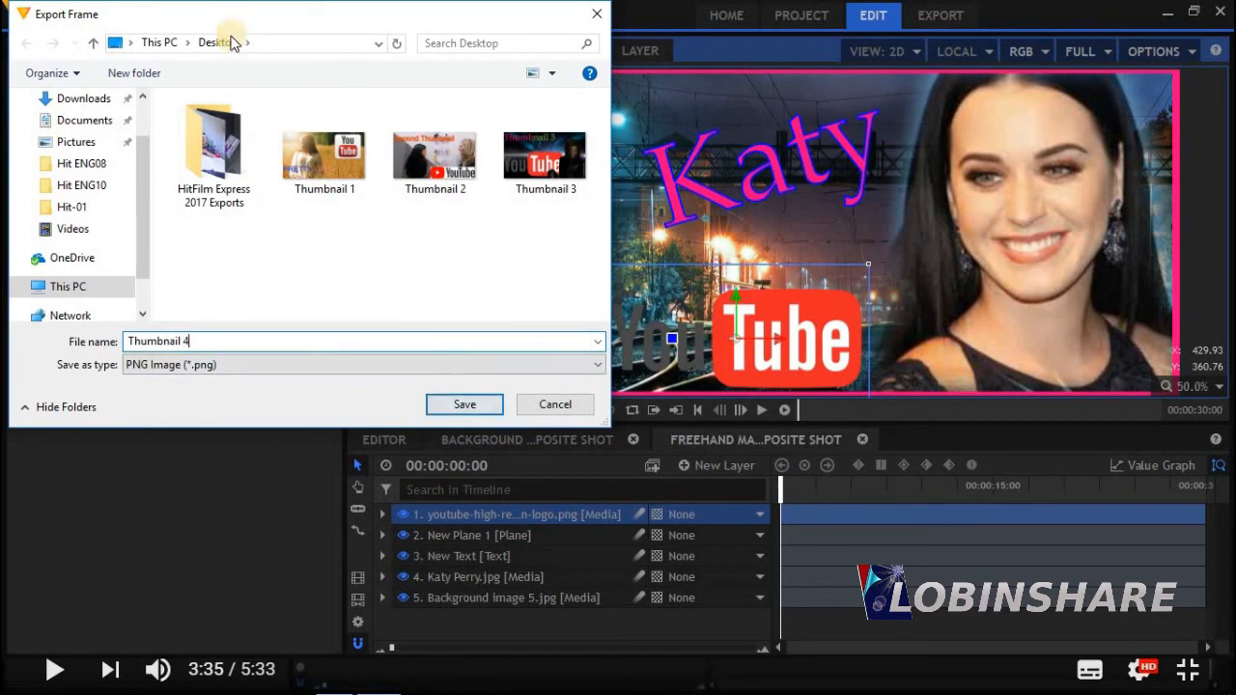
{"action": "left_click", "coordinate": [464, 404]}
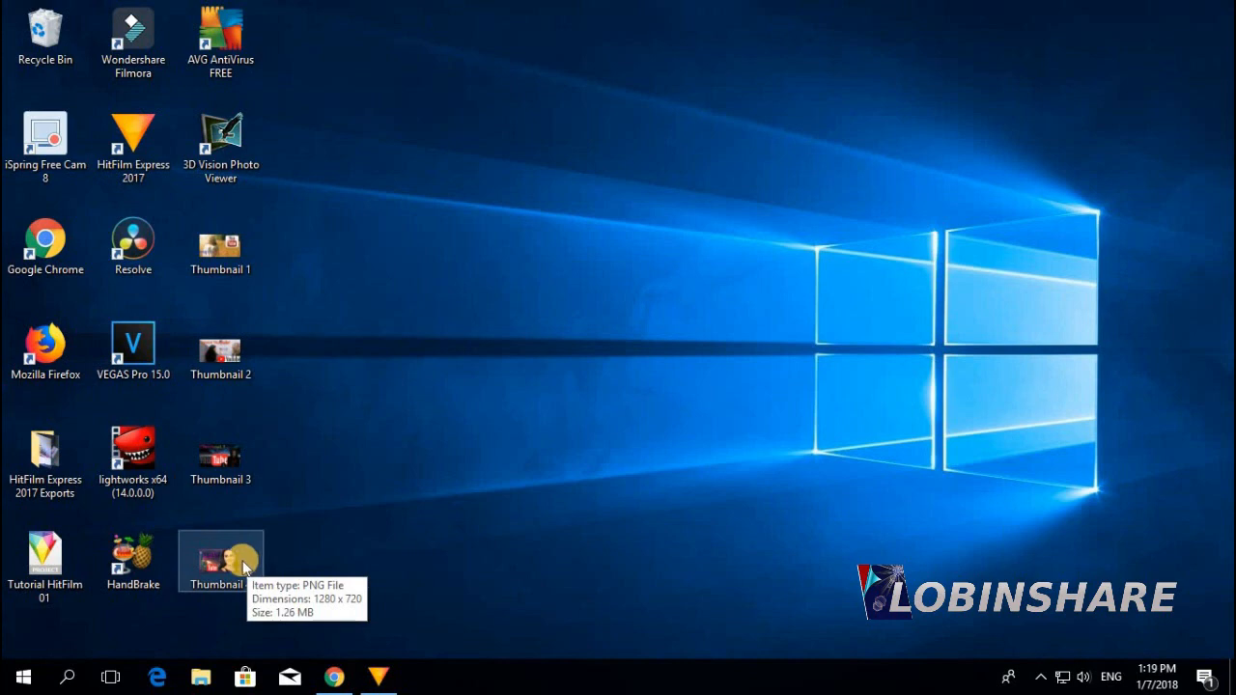
{"action": "double_click", "coordinate": [244, 568]}
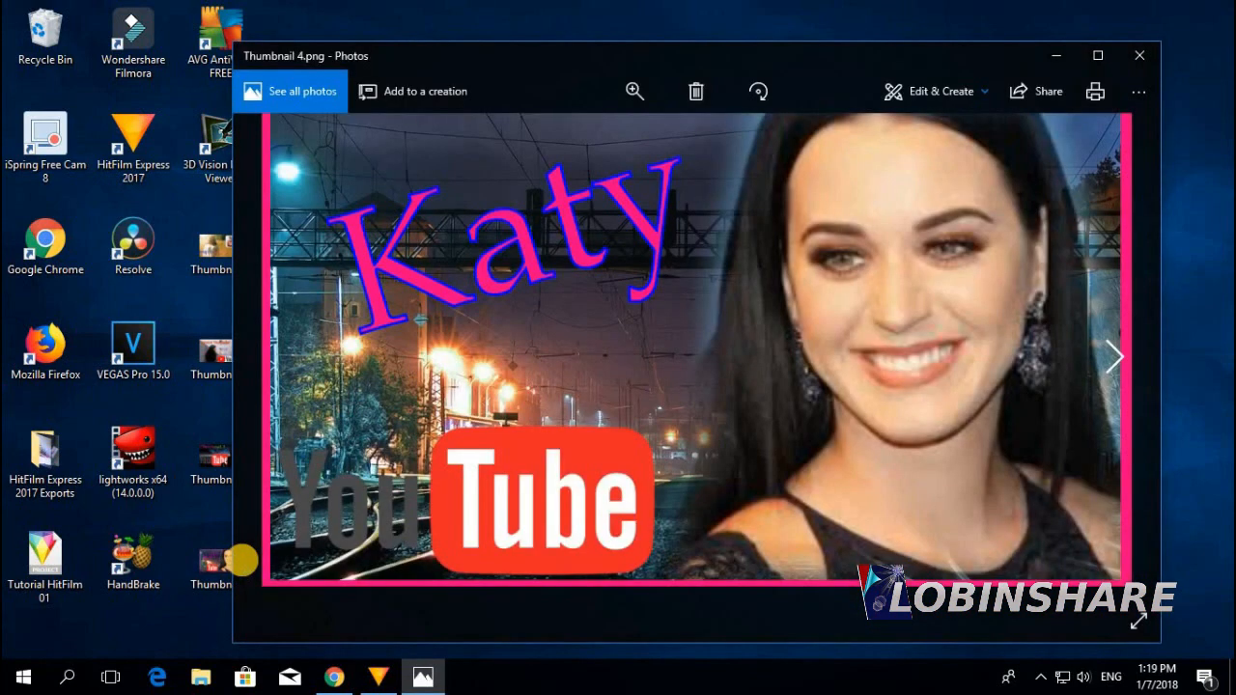